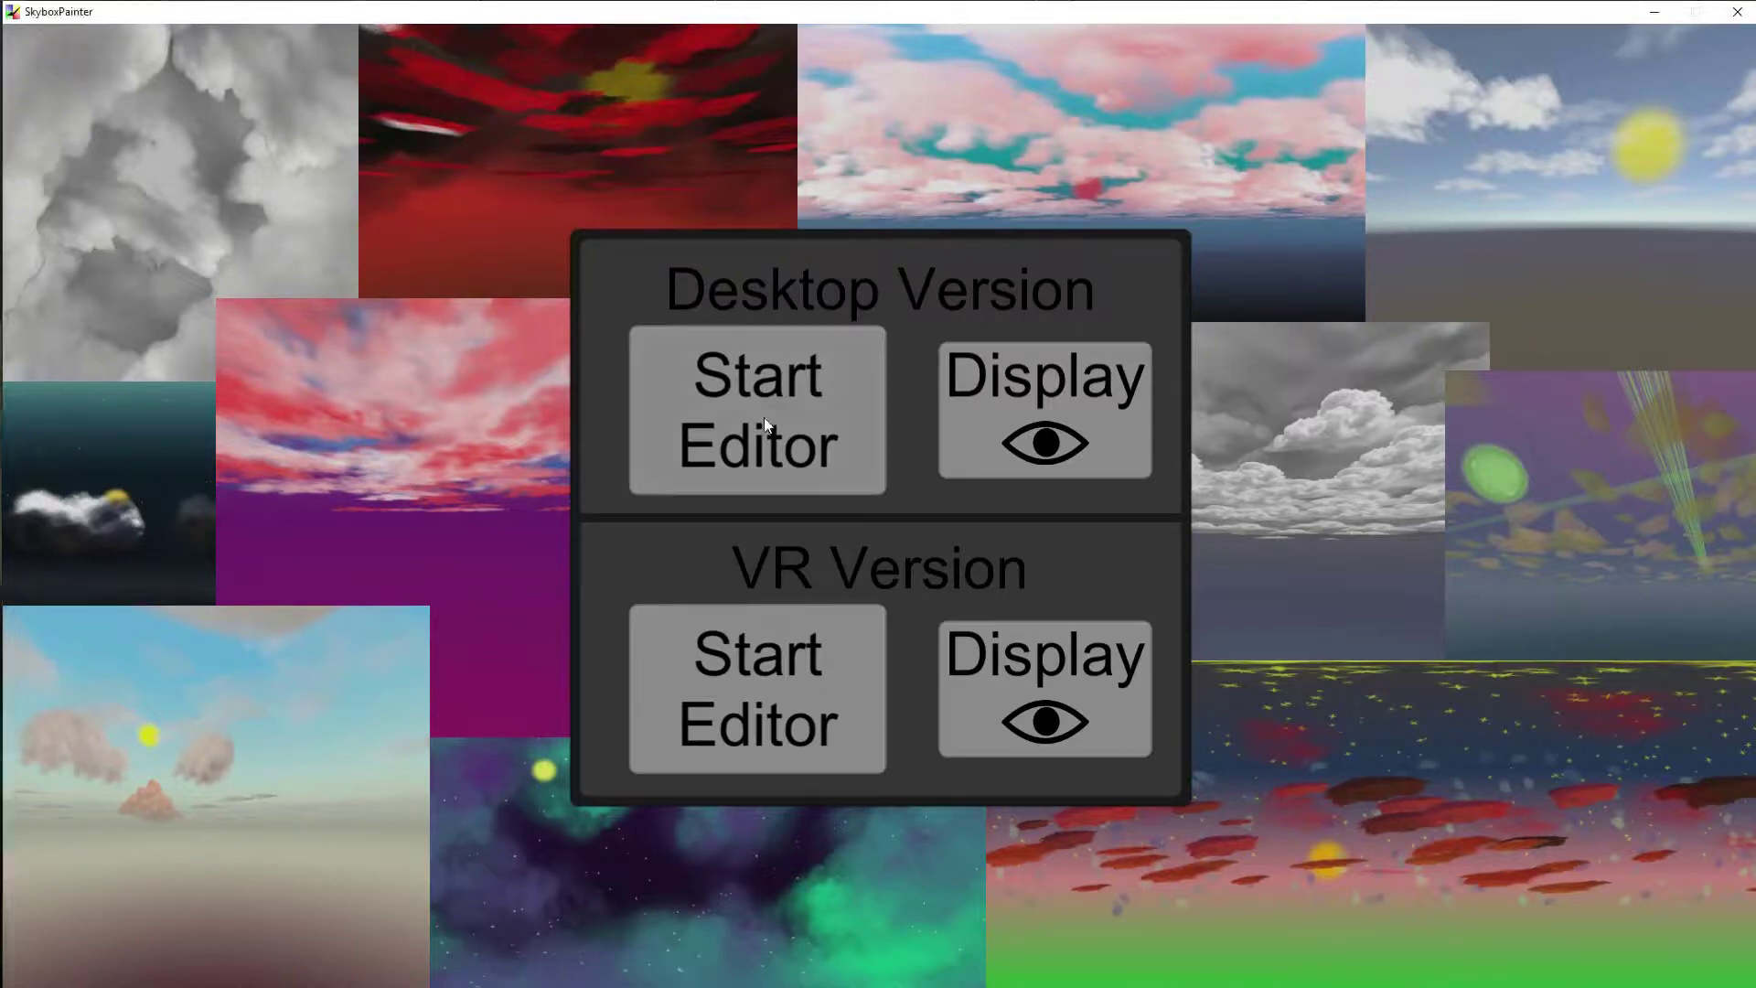
Start the Desktop Version editor from the start screen
{"action": "left_click", "coordinate": [756, 398]}
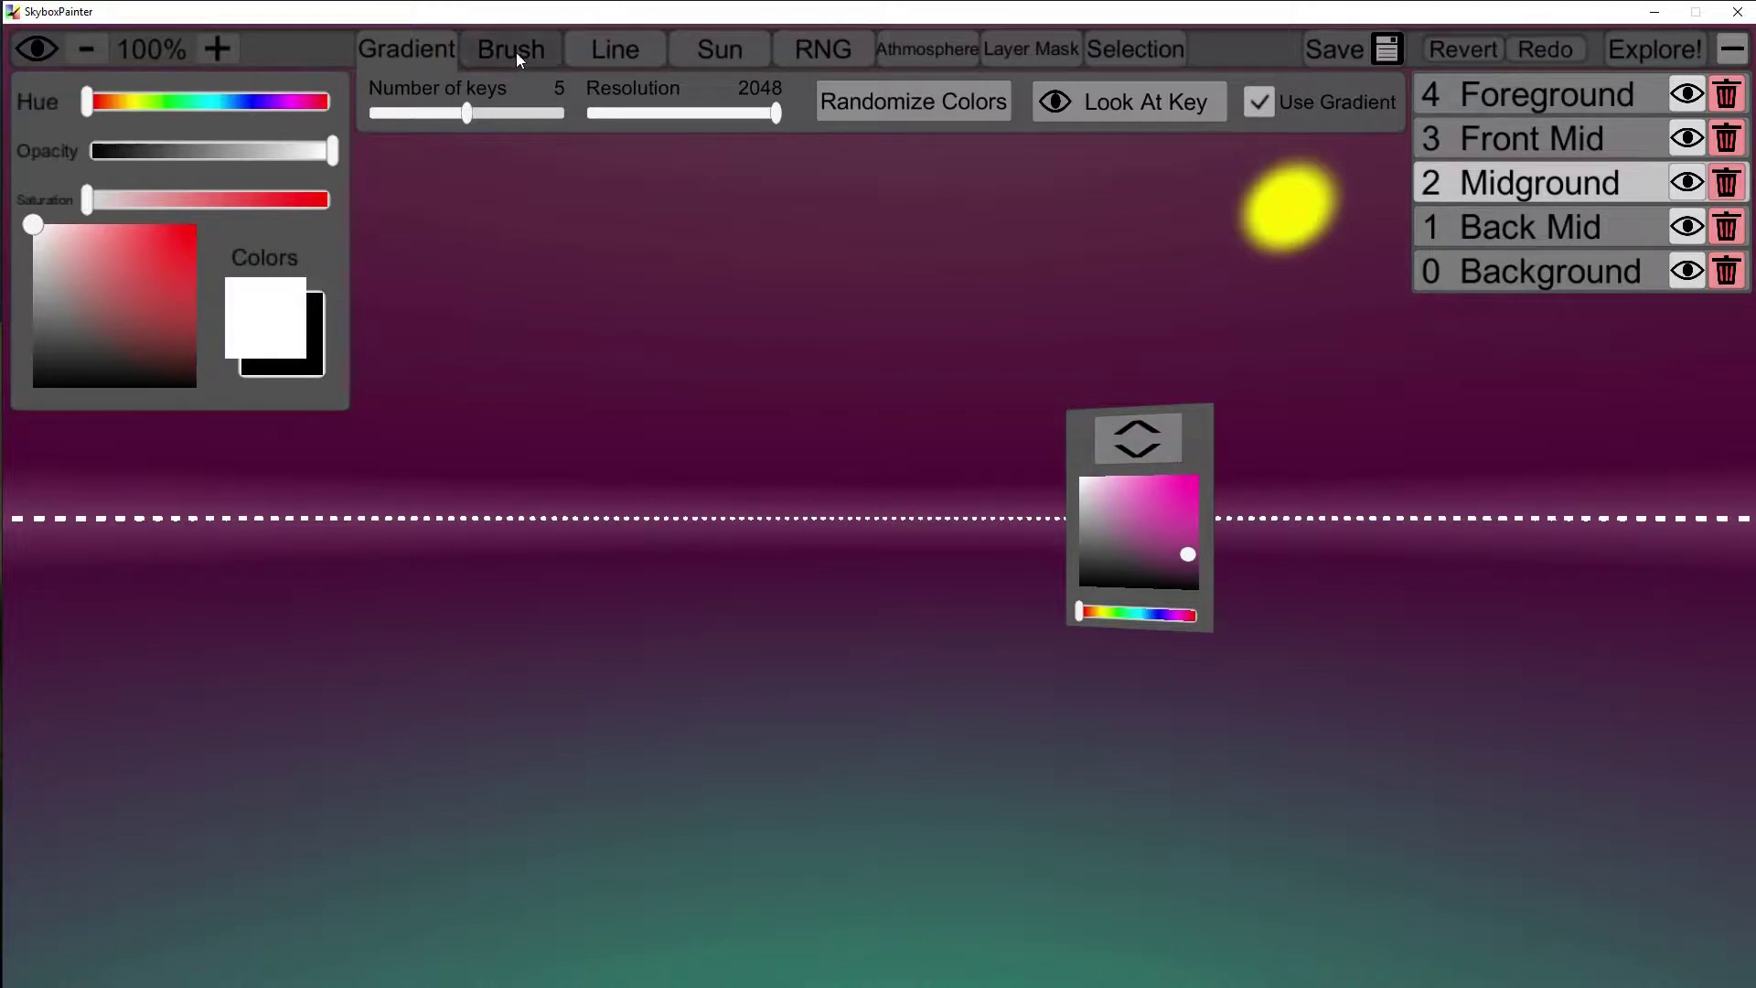
Browse the Brush, Line, Sun, RNG, Atmosphere, Layer Mask and Selection options, ending on Save settings
{"action": "left_click", "coordinate": [516, 52]}
{"action": "left_click", "coordinate": [635, 53]}
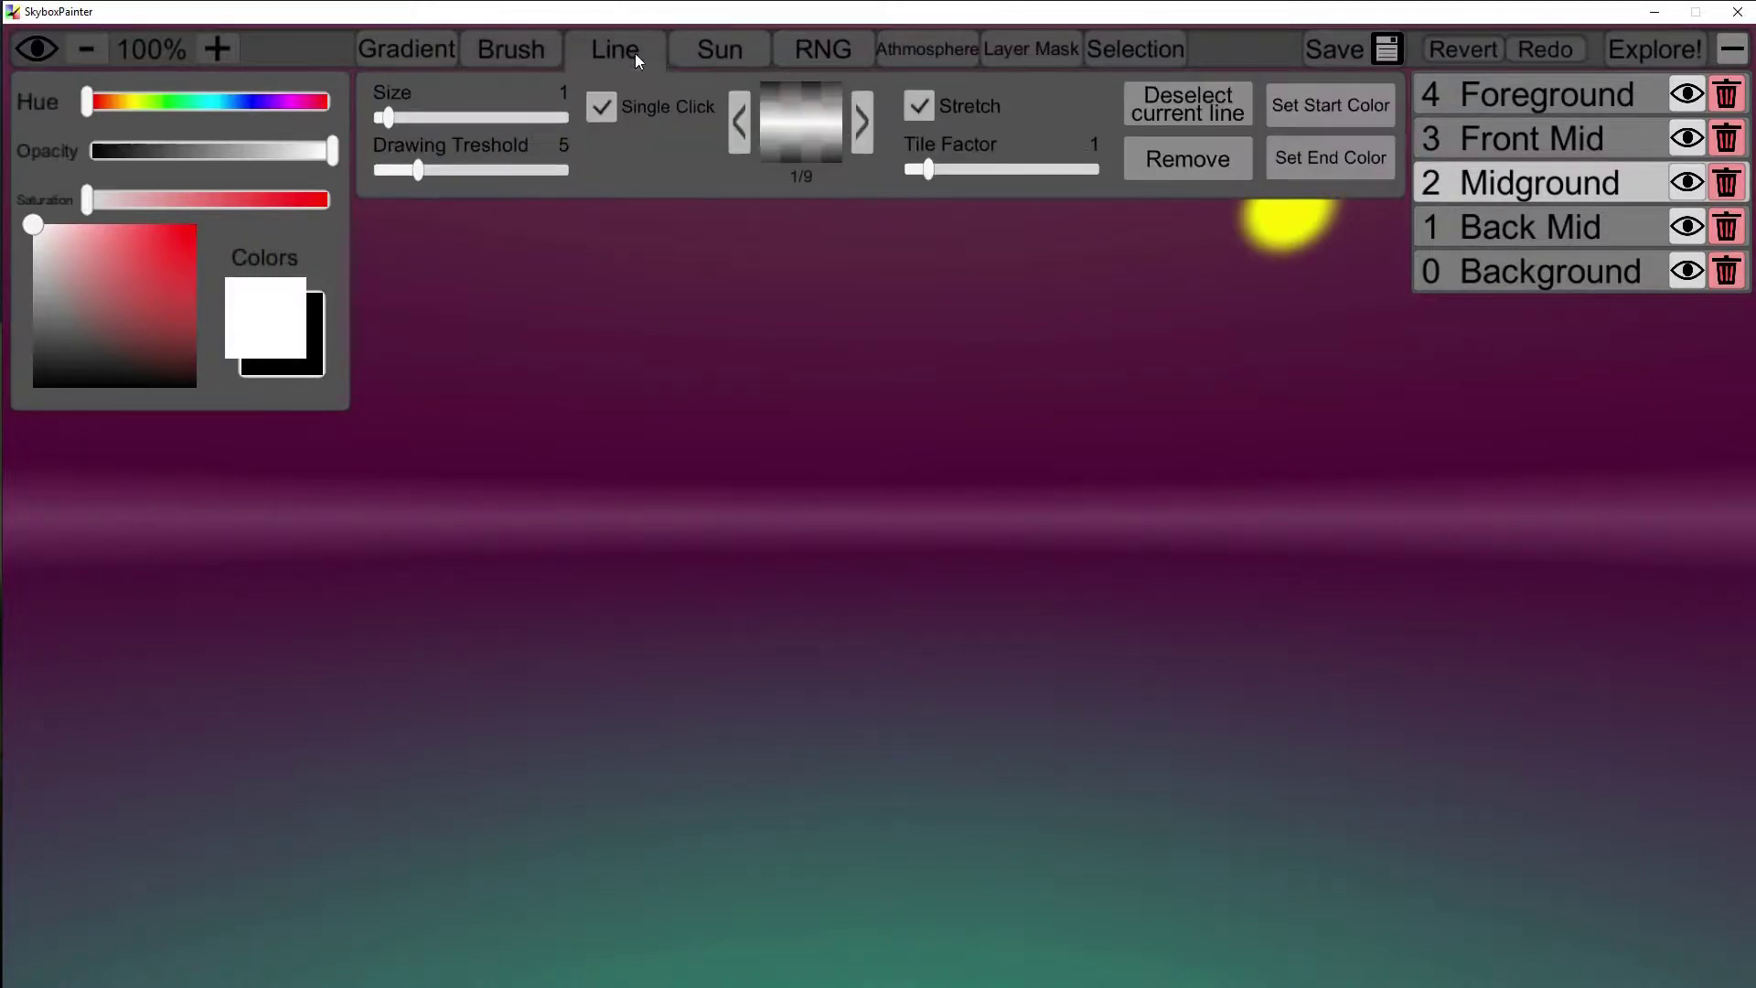
{"action": "left_click", "coordinate": [736, 55]}
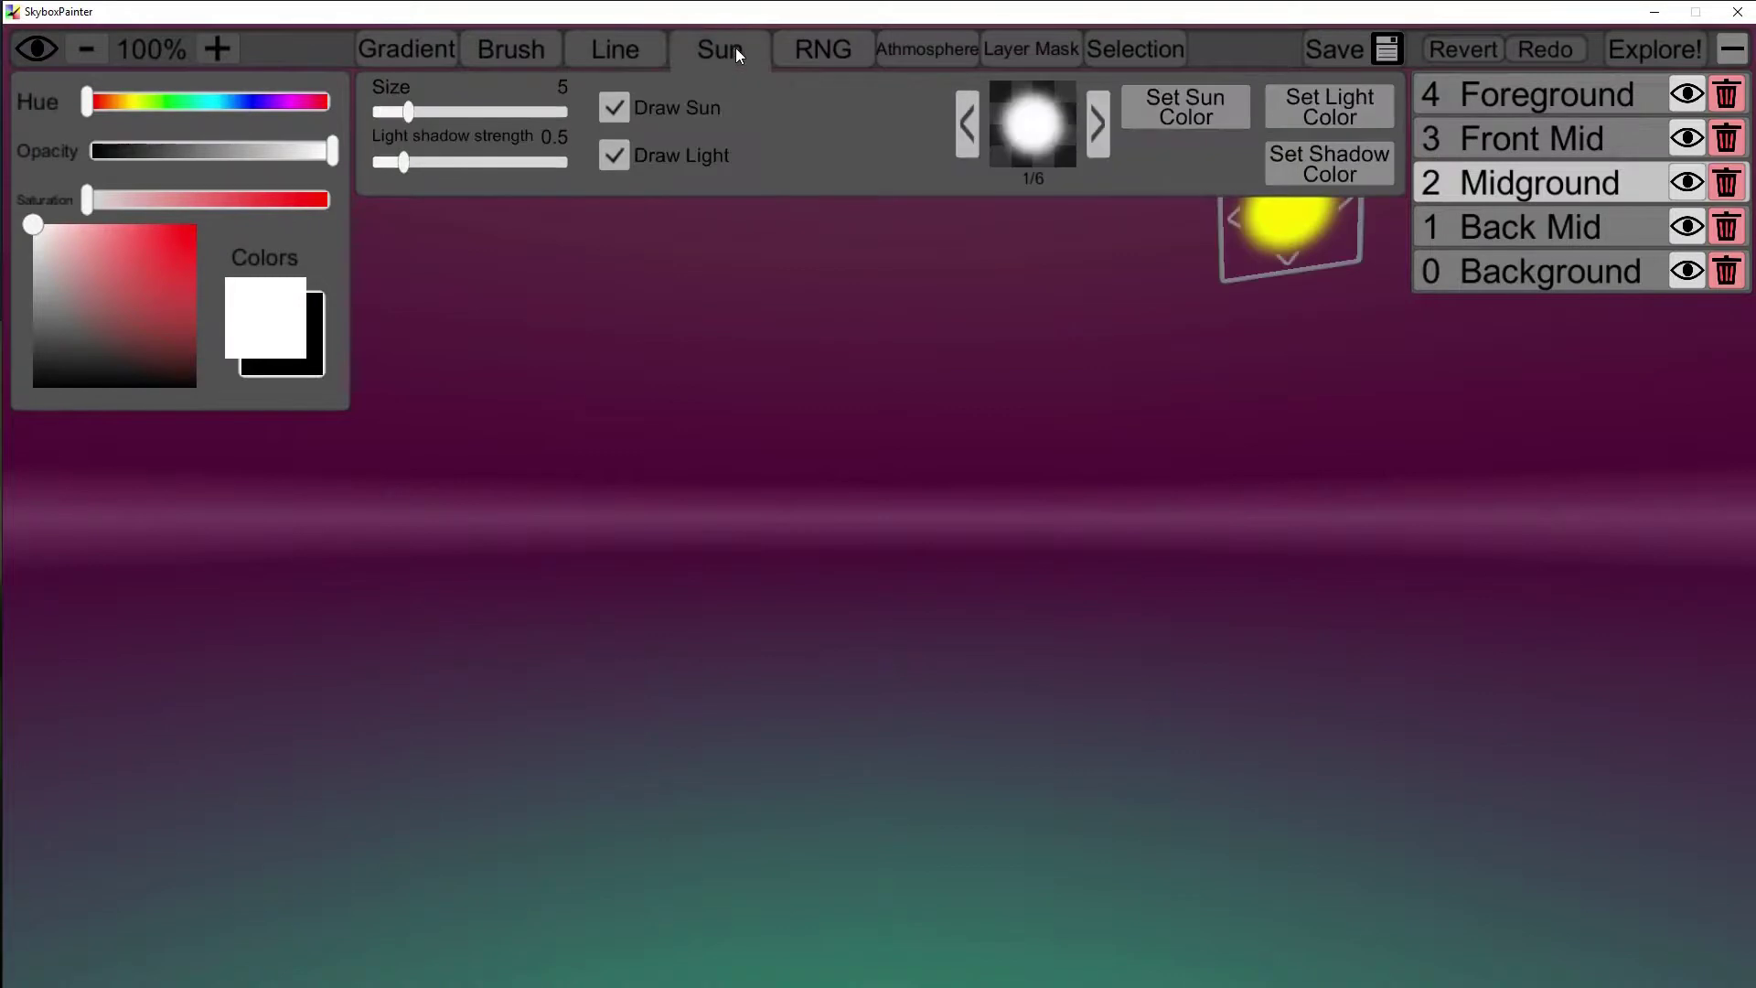
{"action": "left_click", "coordinate": [831, 52]}
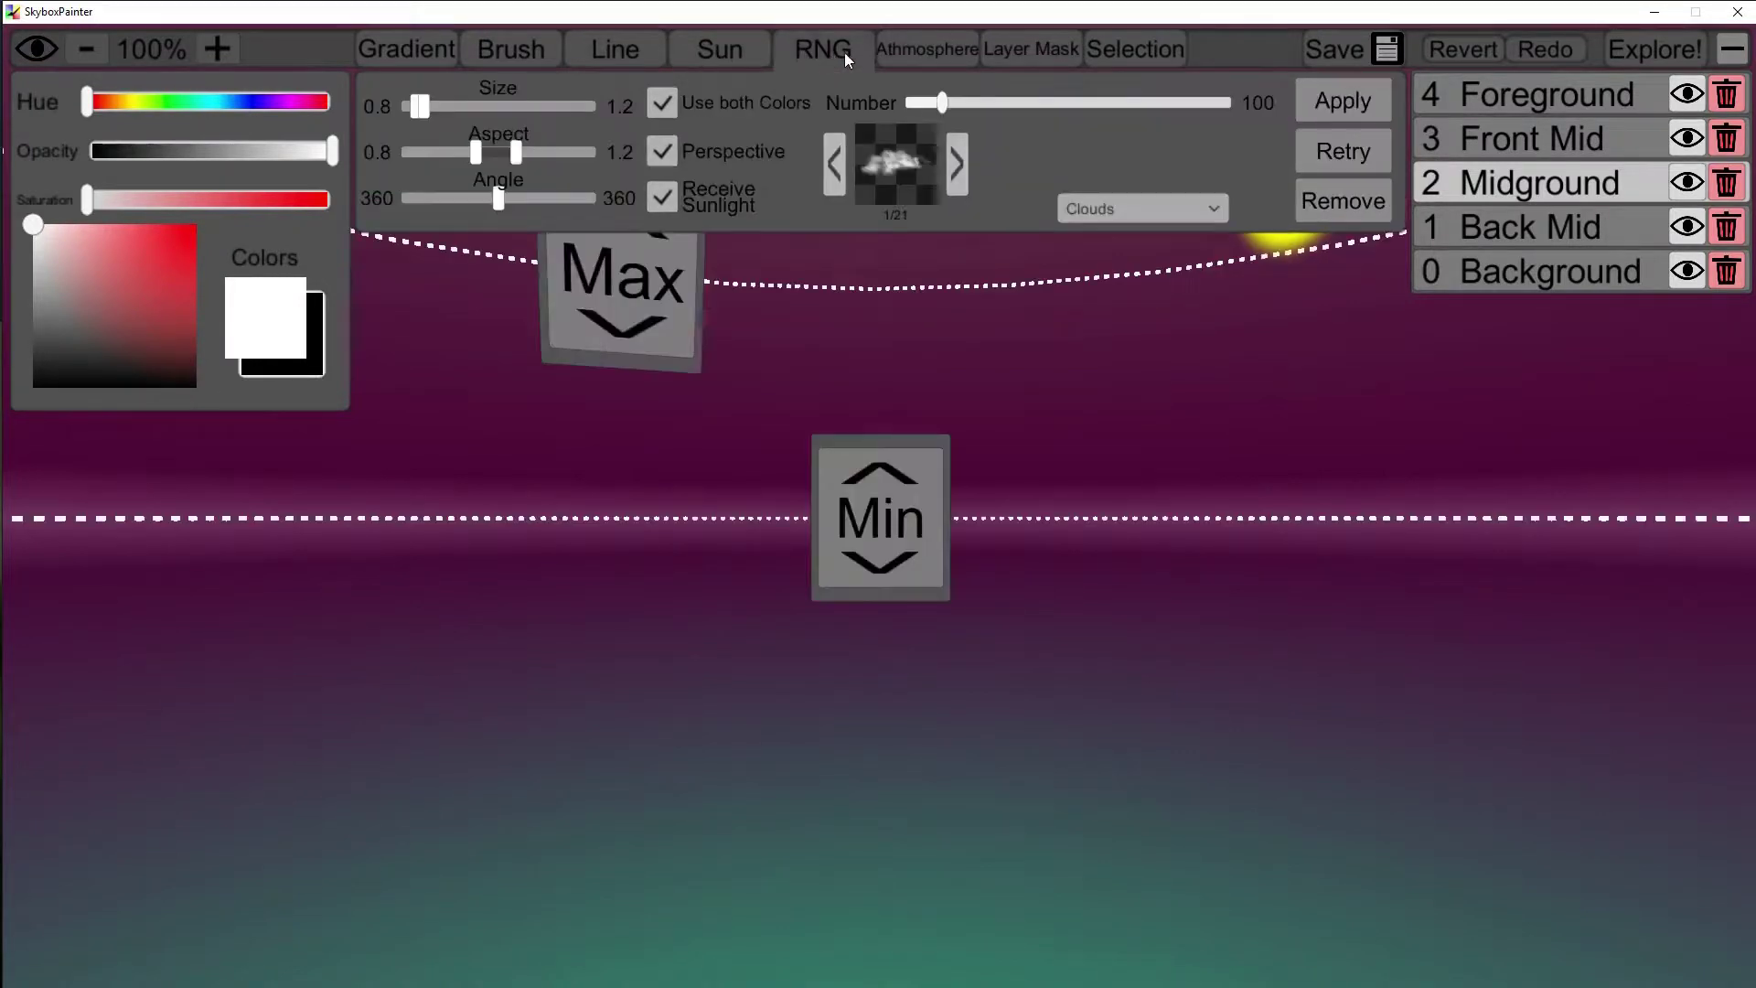
{"action": "left_click", "coordinate": [952, 52]}
{"action": "left_click", "coordinate": [1050, 49]}
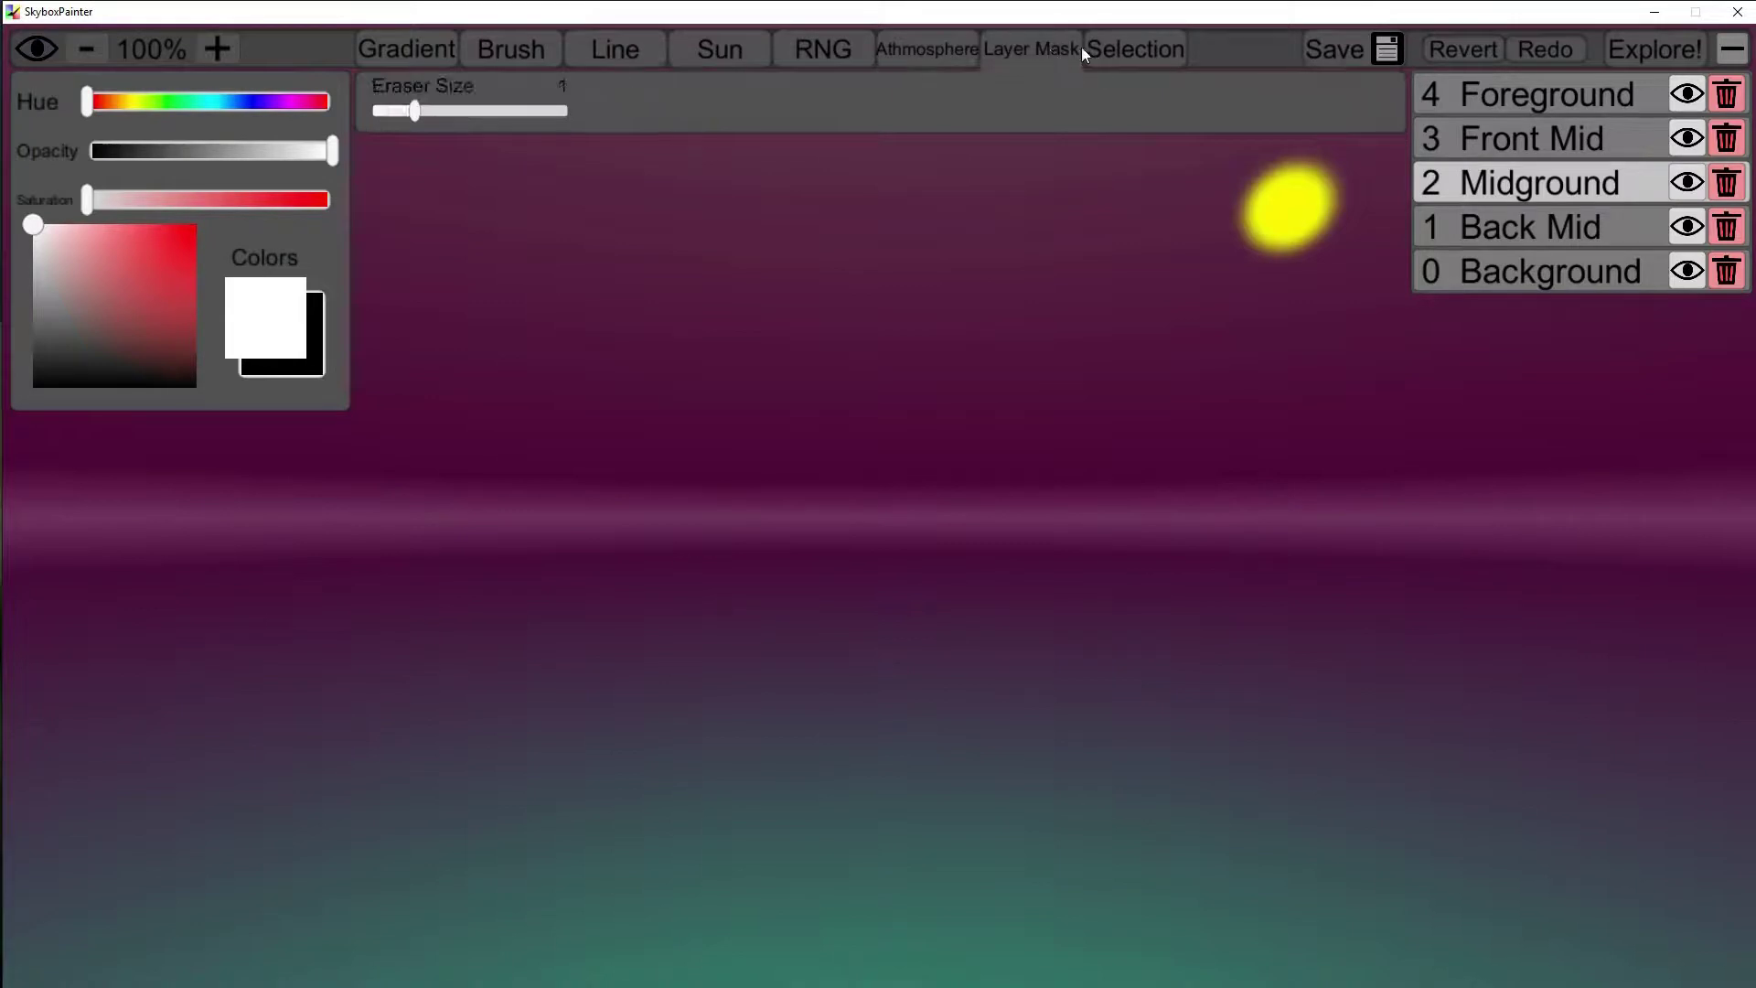
{"action": "left_click", "coordinate": [1139, 50]}
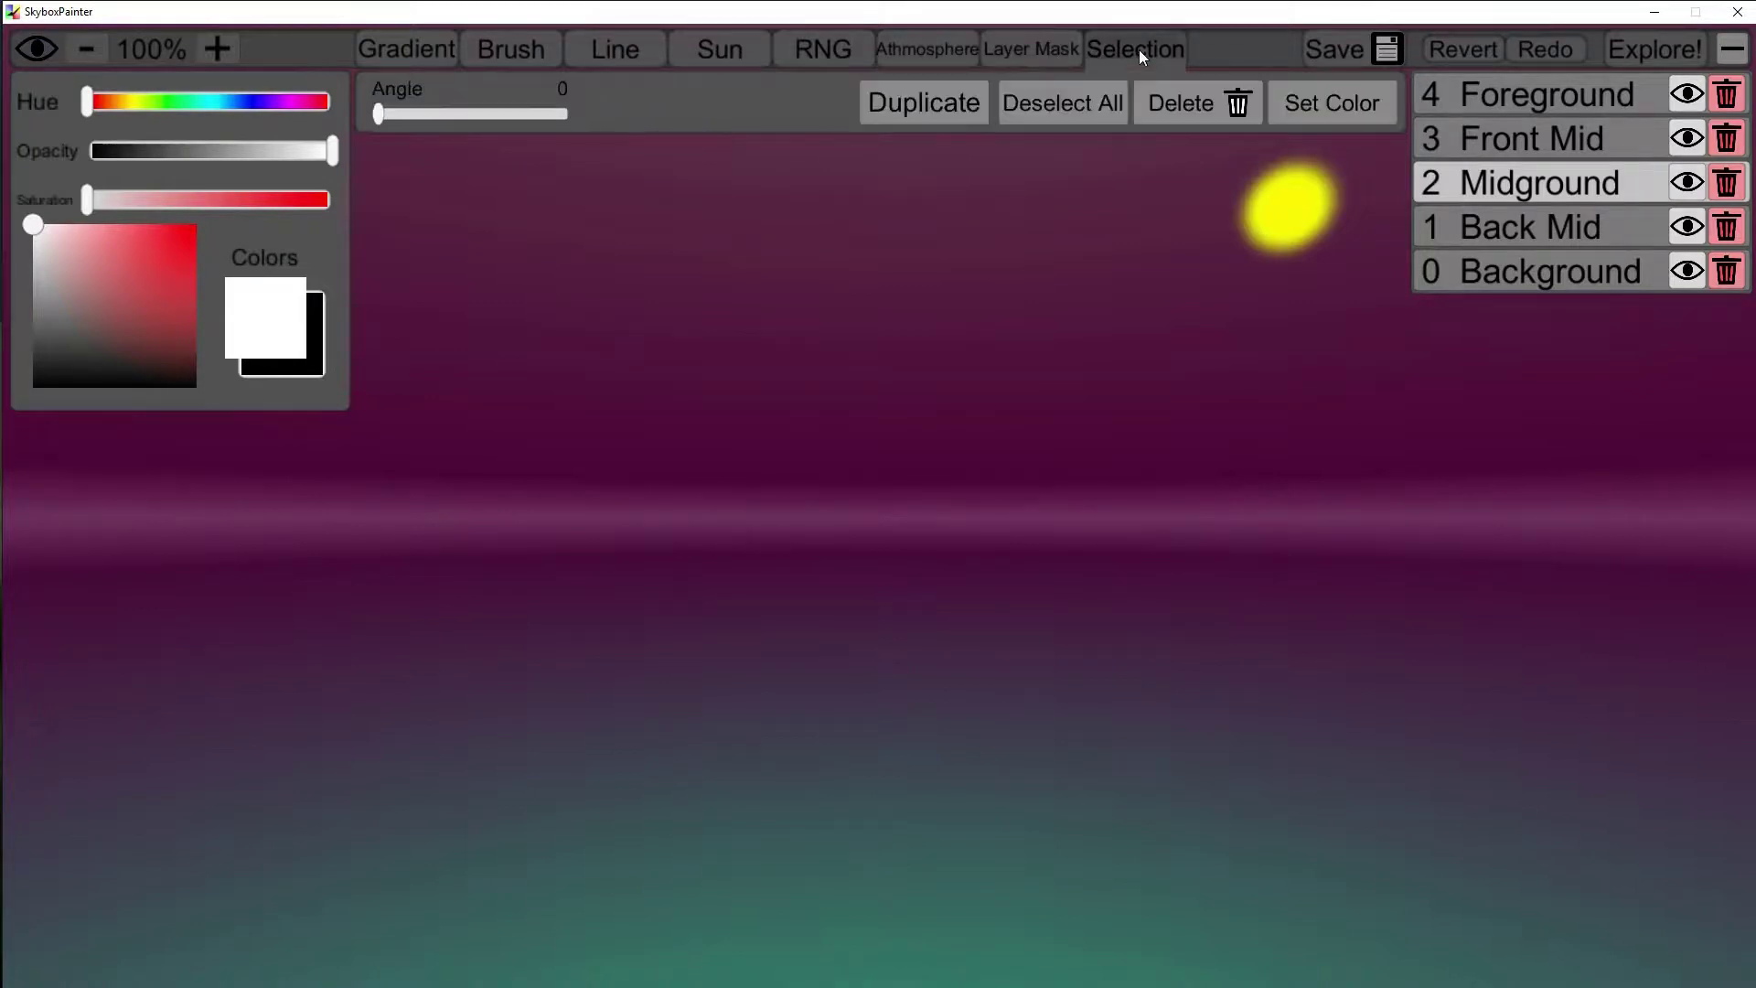
{"action": "left_click", "coordinate": [1323, 57]}
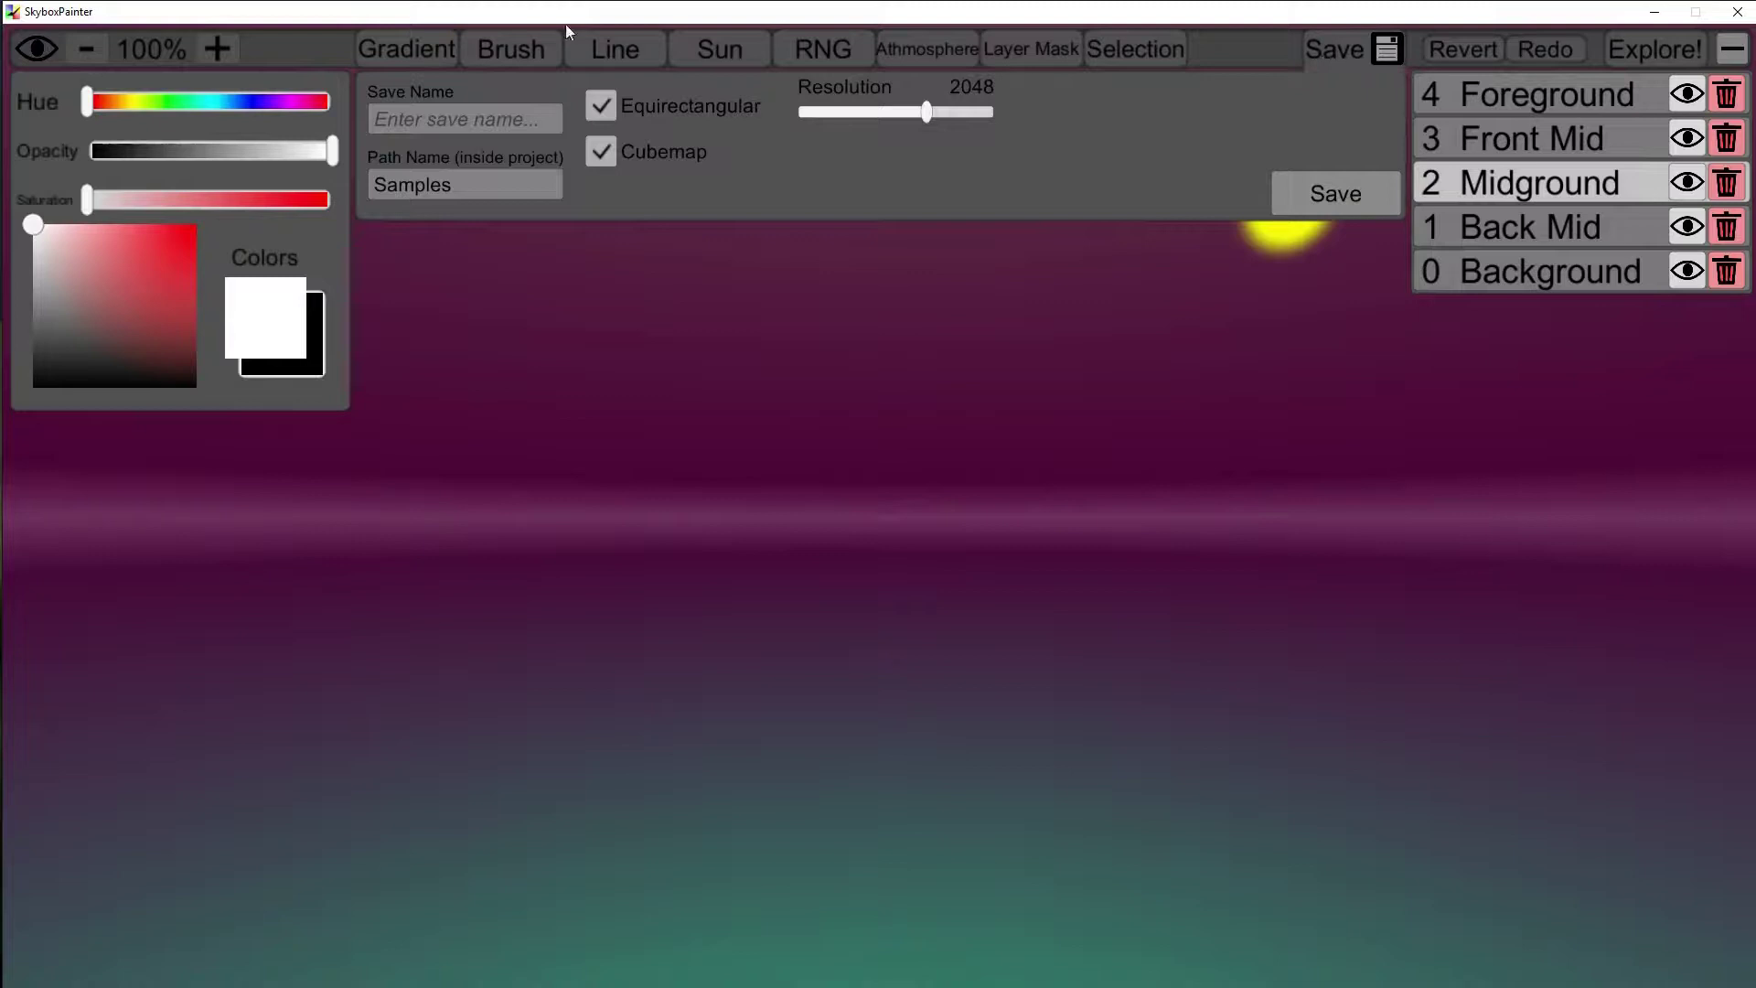
Return to the Gradient settings and look around the skybox from horizon to upper sky
{"action": "left_click", "coordinate": [383, 51]}
{"action": "key", "text": "w"}
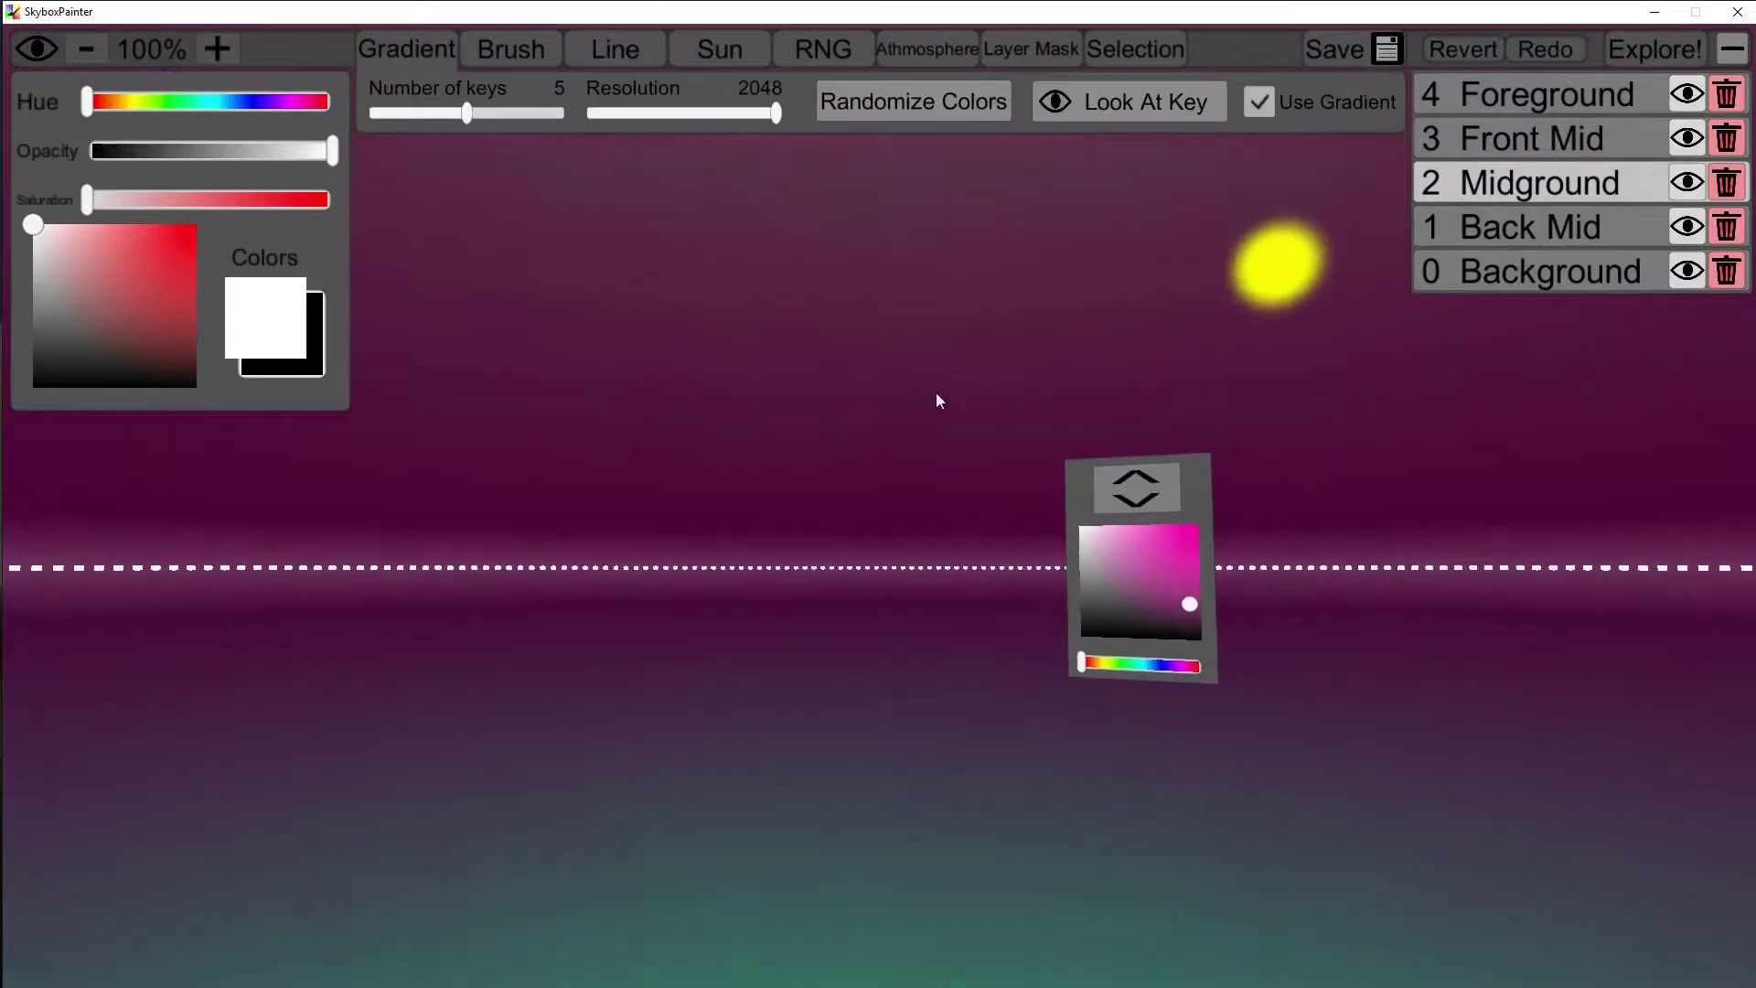
{"action": "key", "text": "d"}
{"action": "key", "text": "s"}
{"action": "right_click_drag", "start_coordinate": [1154, 426], "coordinate": [1195, 492]}
{"action": "key", "text": "w"}
{"action": "key", "text": "d"}
{"action": "key", "text": "s"}
{"action": "key", "text": "a"}
{"action": "key", "text": "w"}
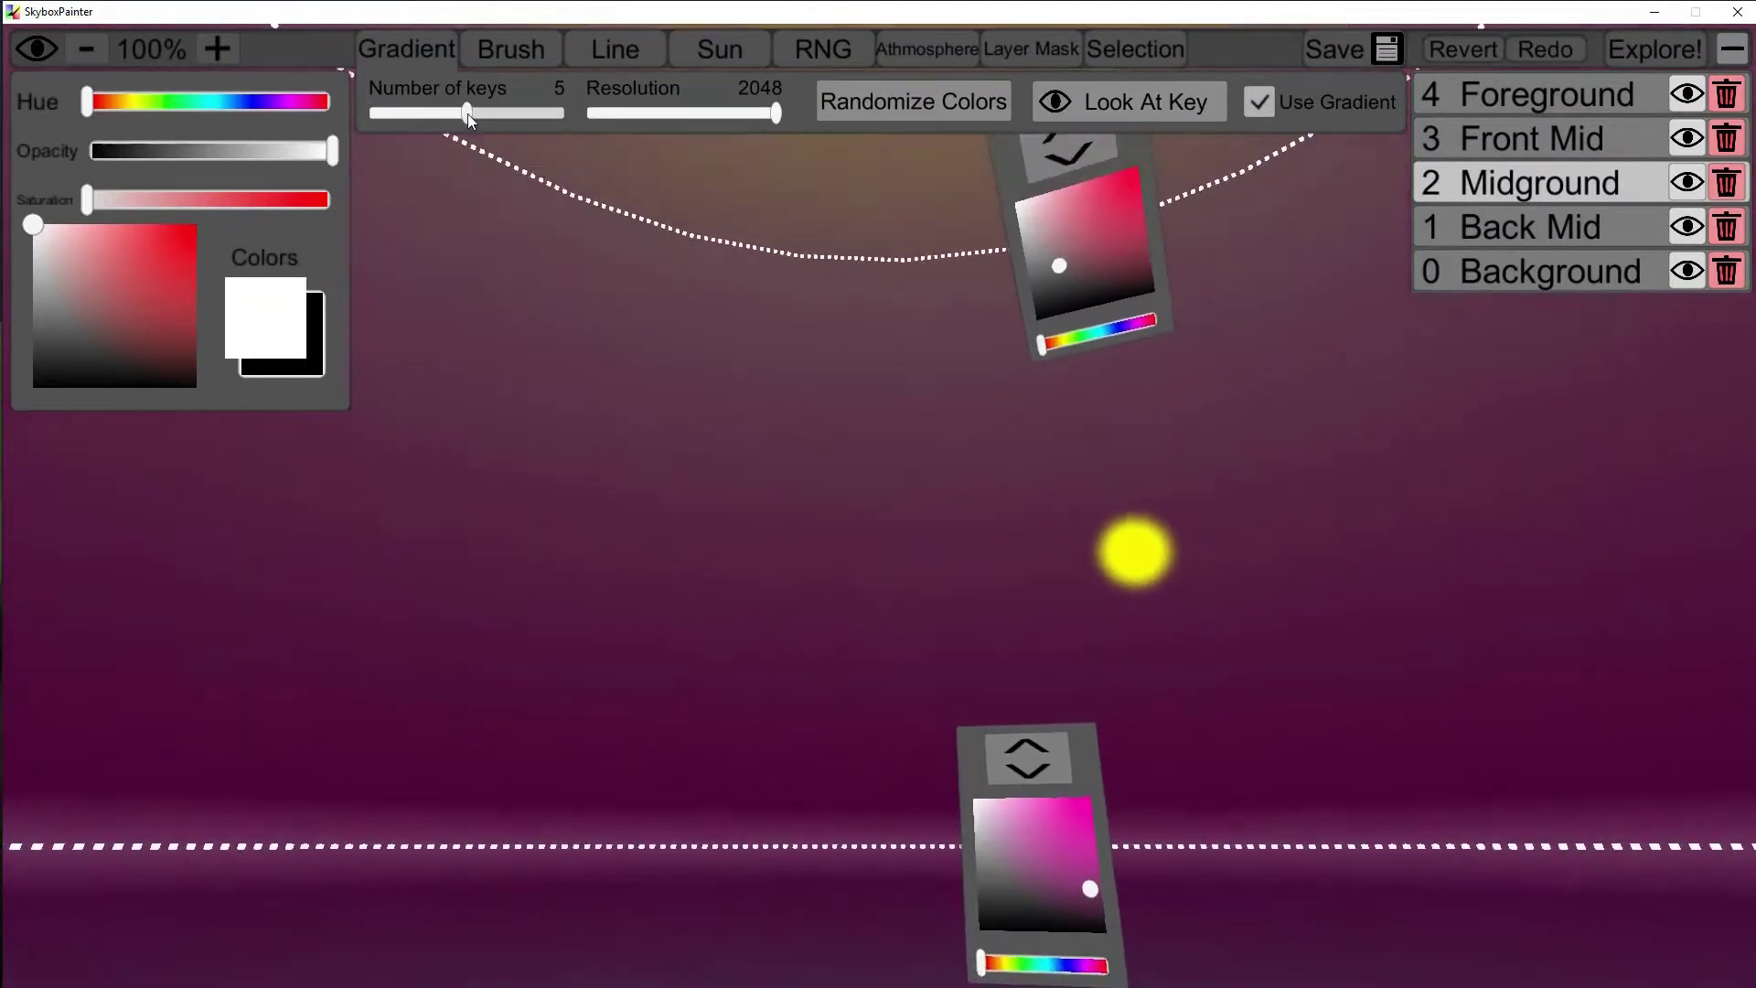
{"action": "key", "text": "d"}
{"action": "key", "text": "w"}
{"action": "key", "text": "a"}
Raise the gradient to 8 colour keys and randomize them into a magenta-and-blue scheme
{"action": "left_click_drag", "start_coordinate": [468, 114], "coordinate": [547, 113]}
{"action": "key", "text": "s"}
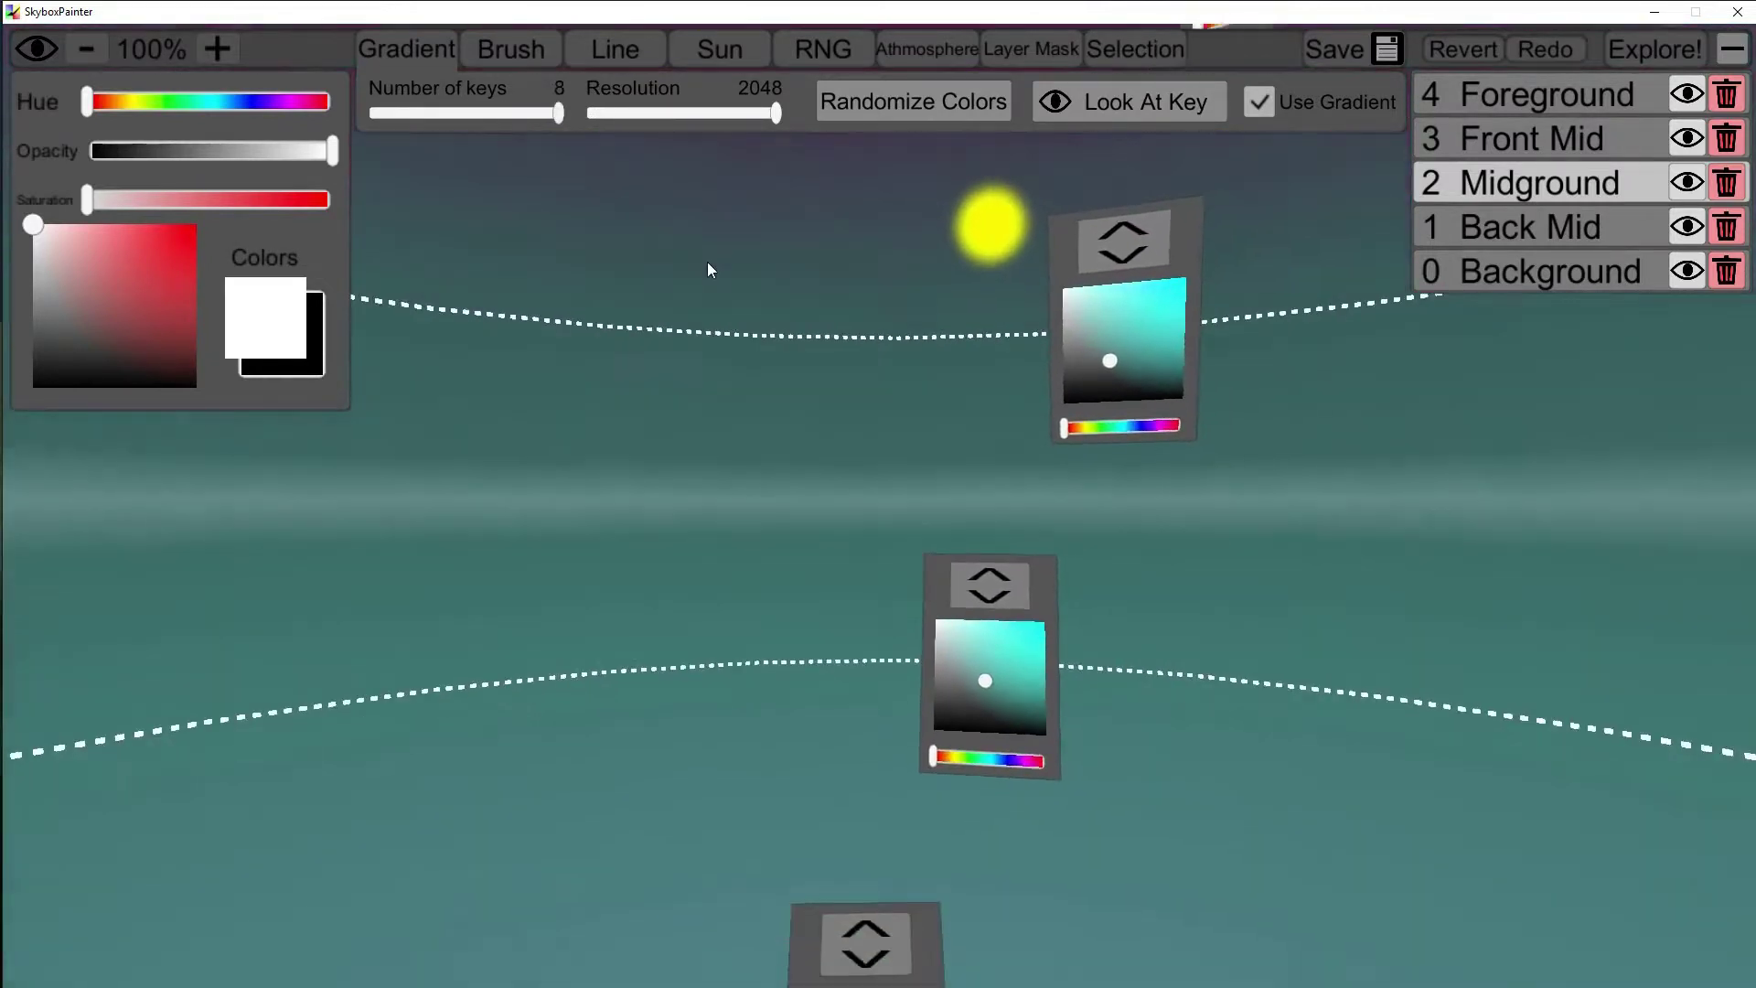
{"action": "key", "text": "w"}
{"action": "key", "text": "d"}
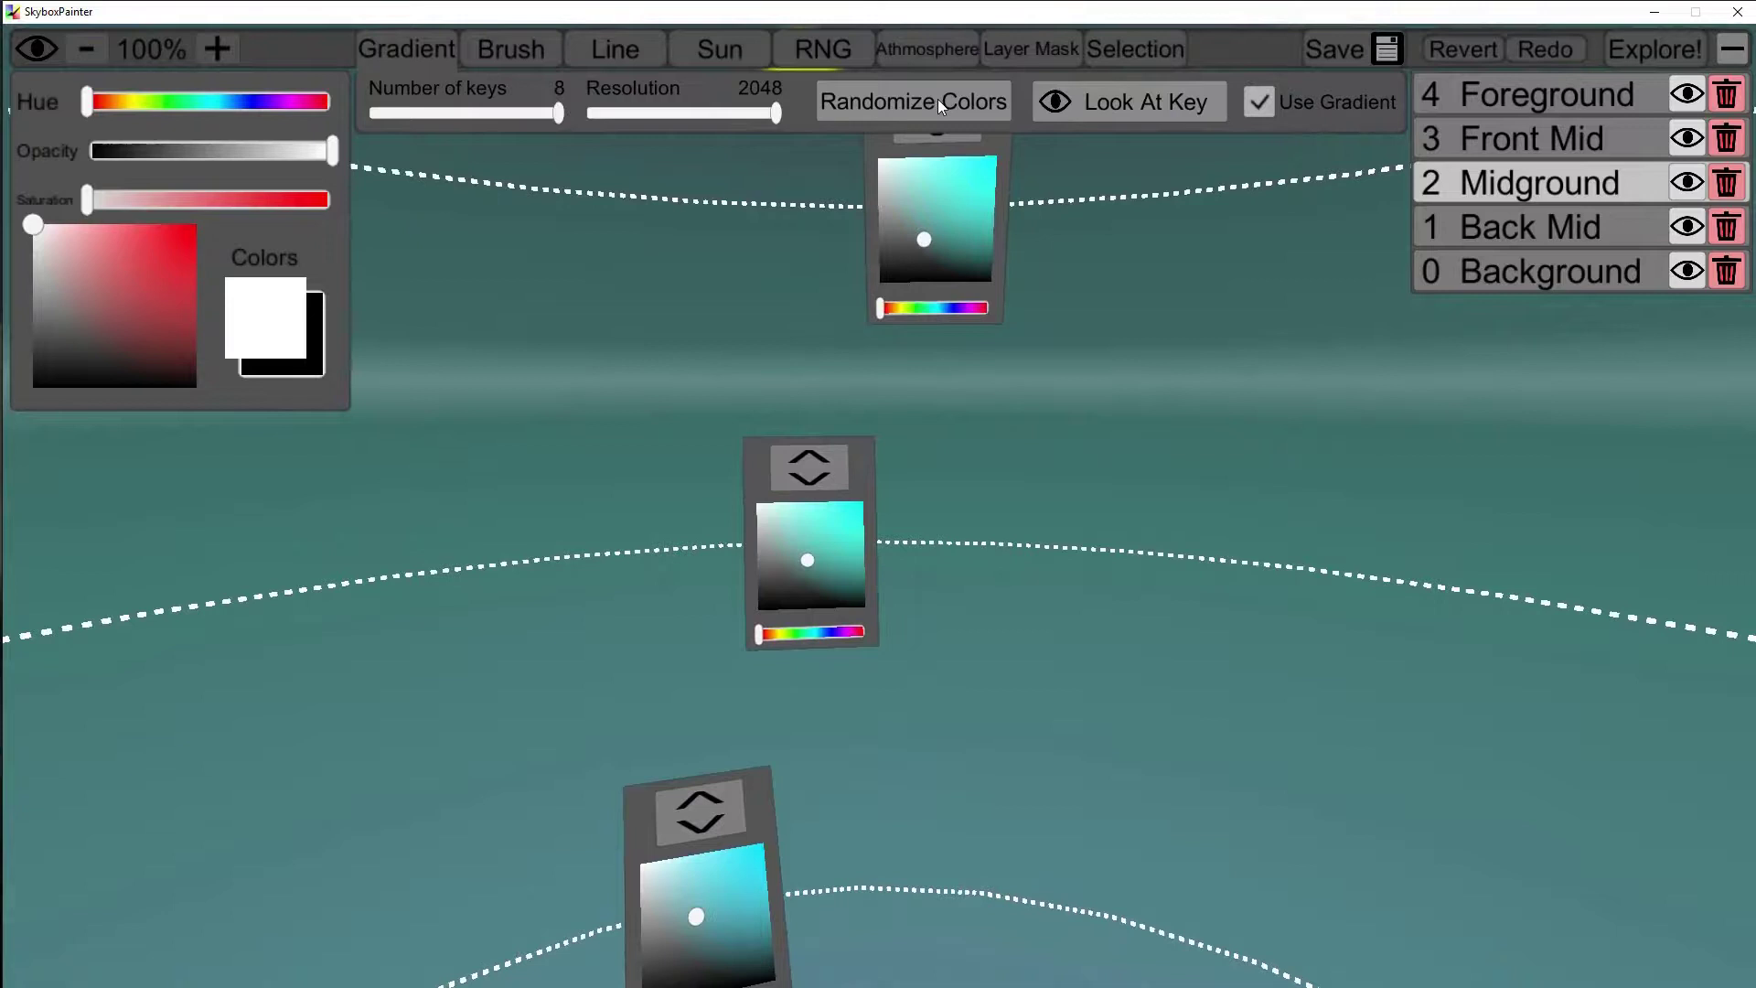
{"action": "left_click", "coordinate": [878, 103]}
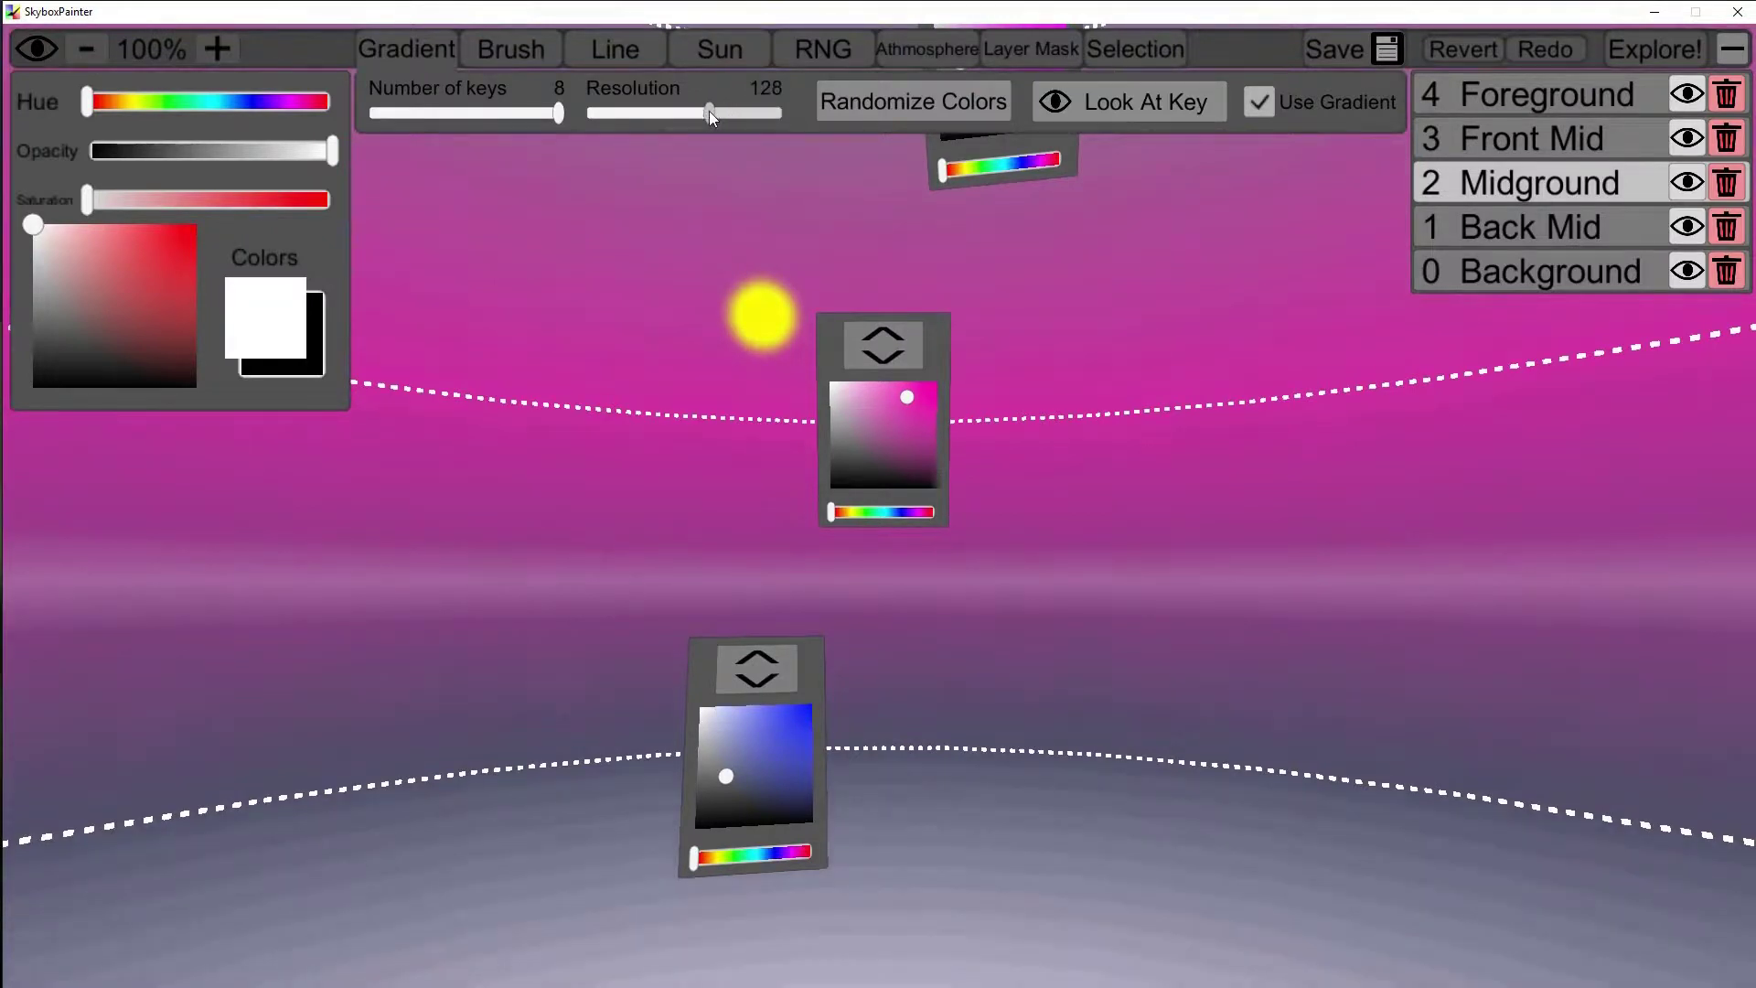
Lower the gradient resolution to see banding and shift the bottom key's colour toward grey
{"action": "left_click_drag", "start_coordinate": [710, 111], "coordinate": [553, 132]}
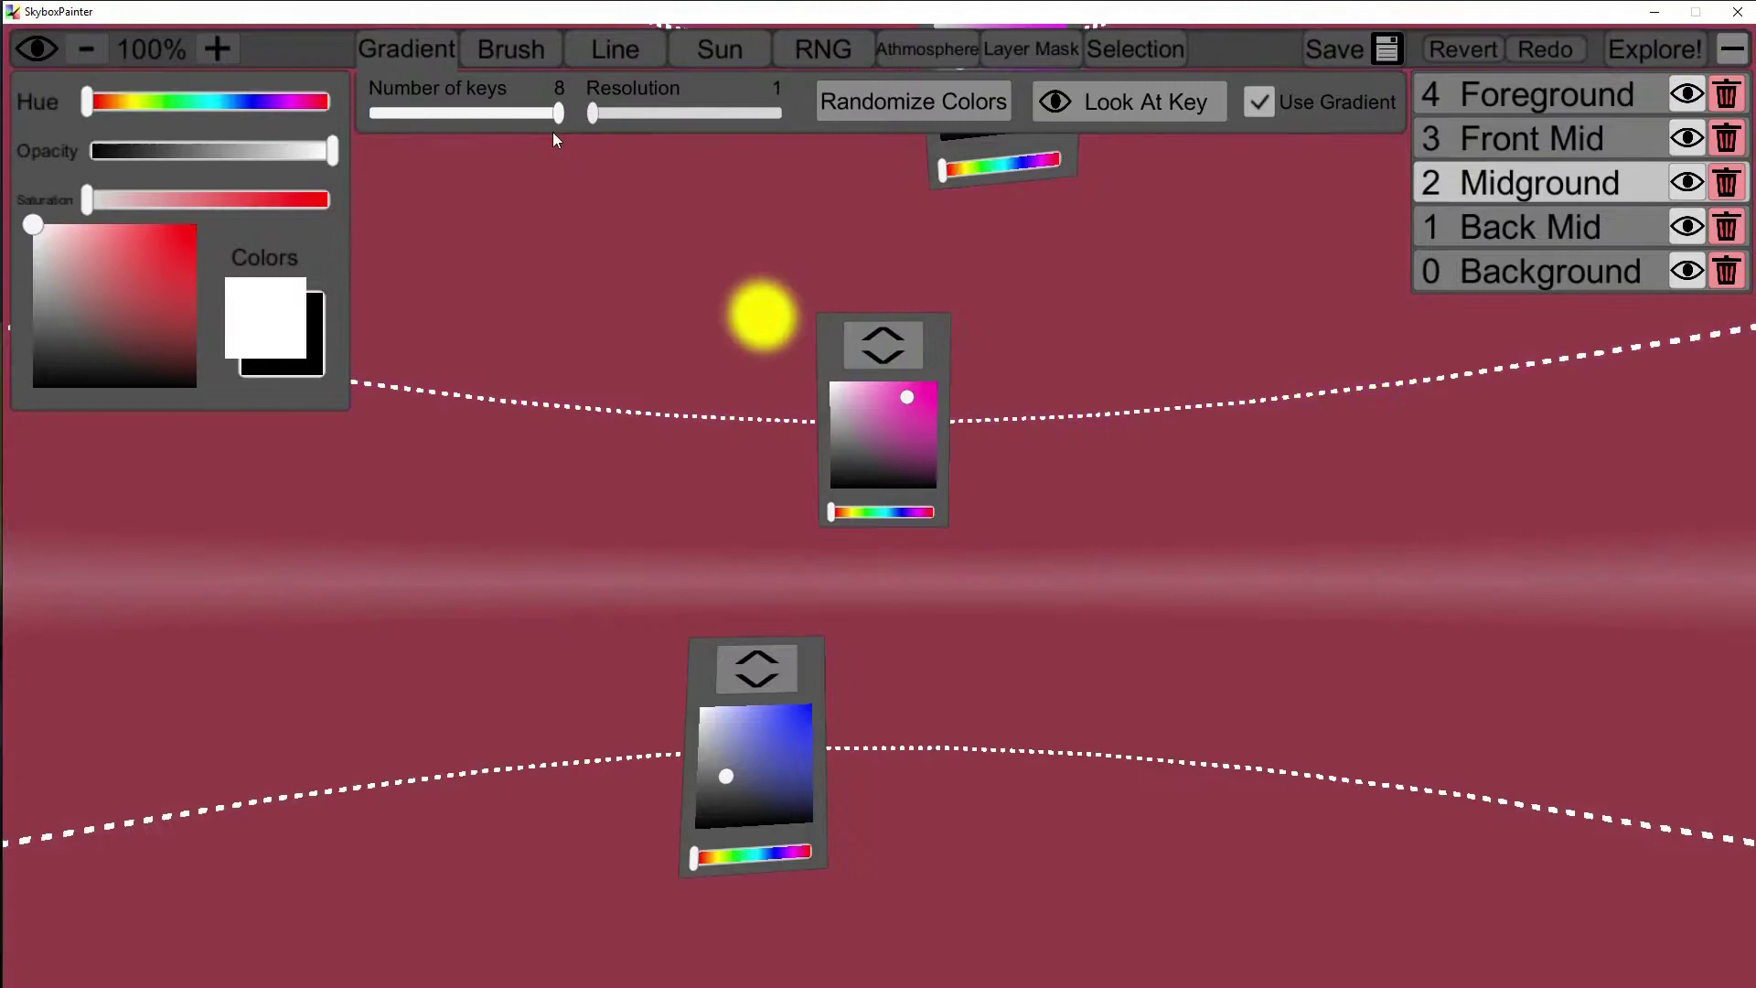
{"action": "key", "text": "s"}
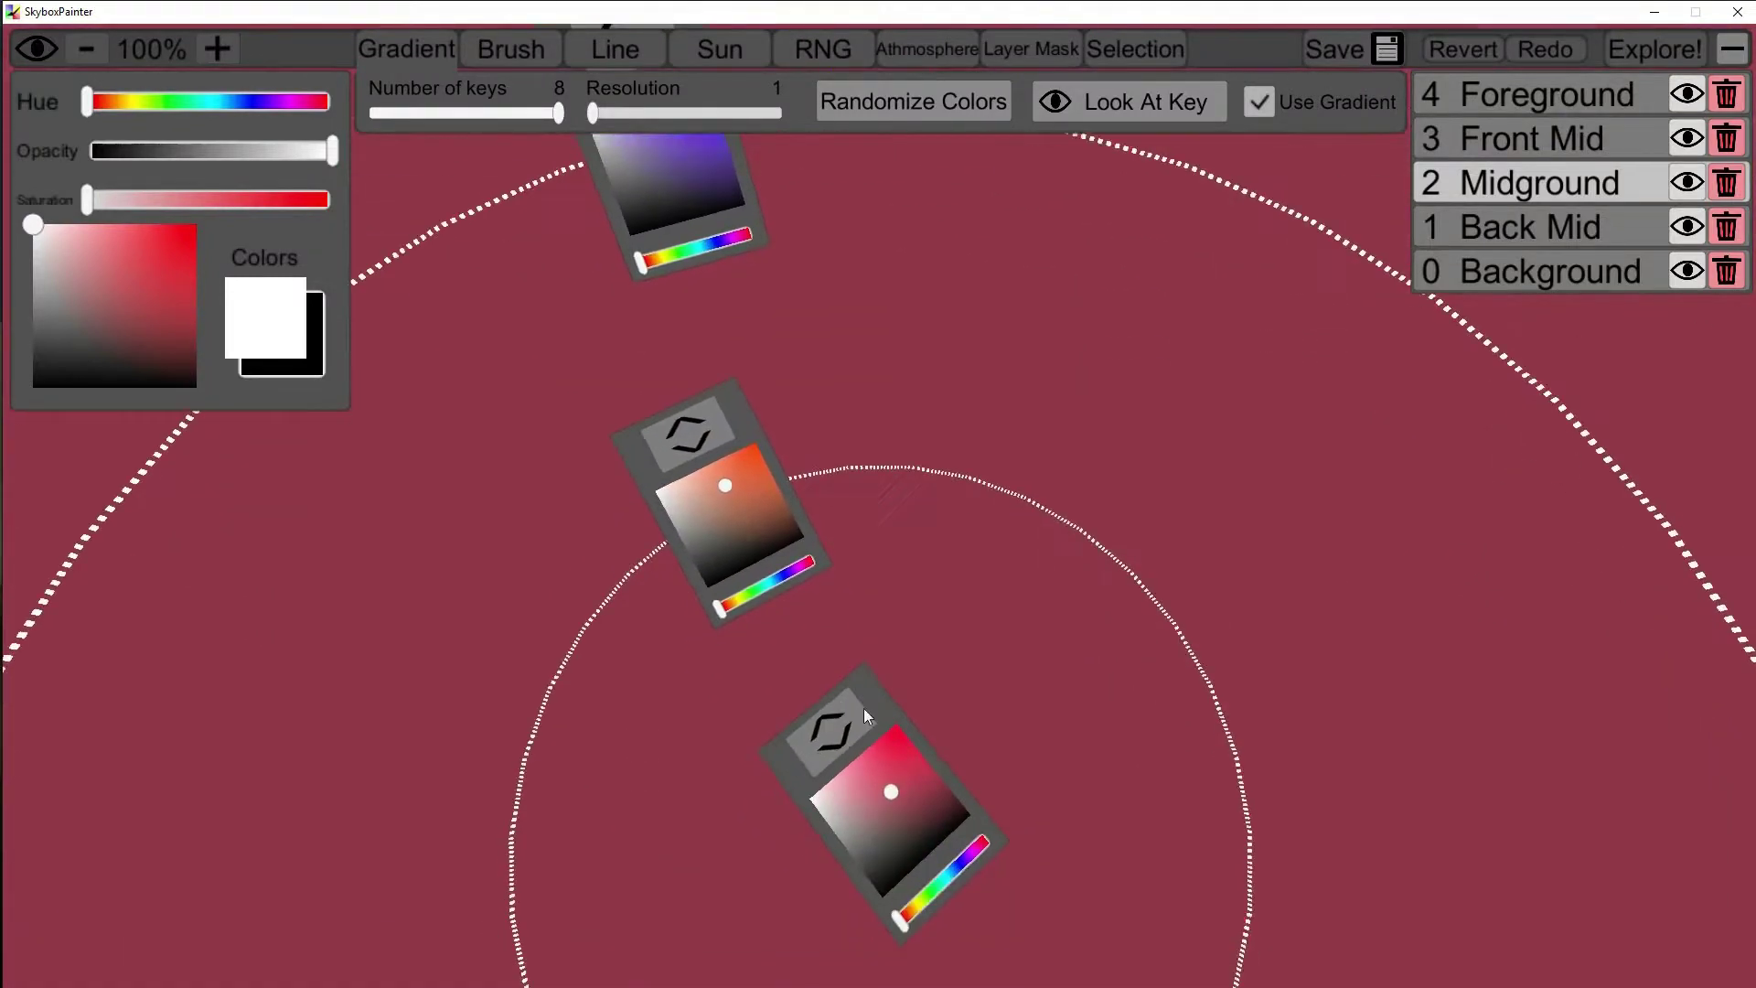
{"action": "left_click_drag", "start_coordinate": [892, 707], "coordinate": [806, 715]}
{"action": "key", "text": "w"}
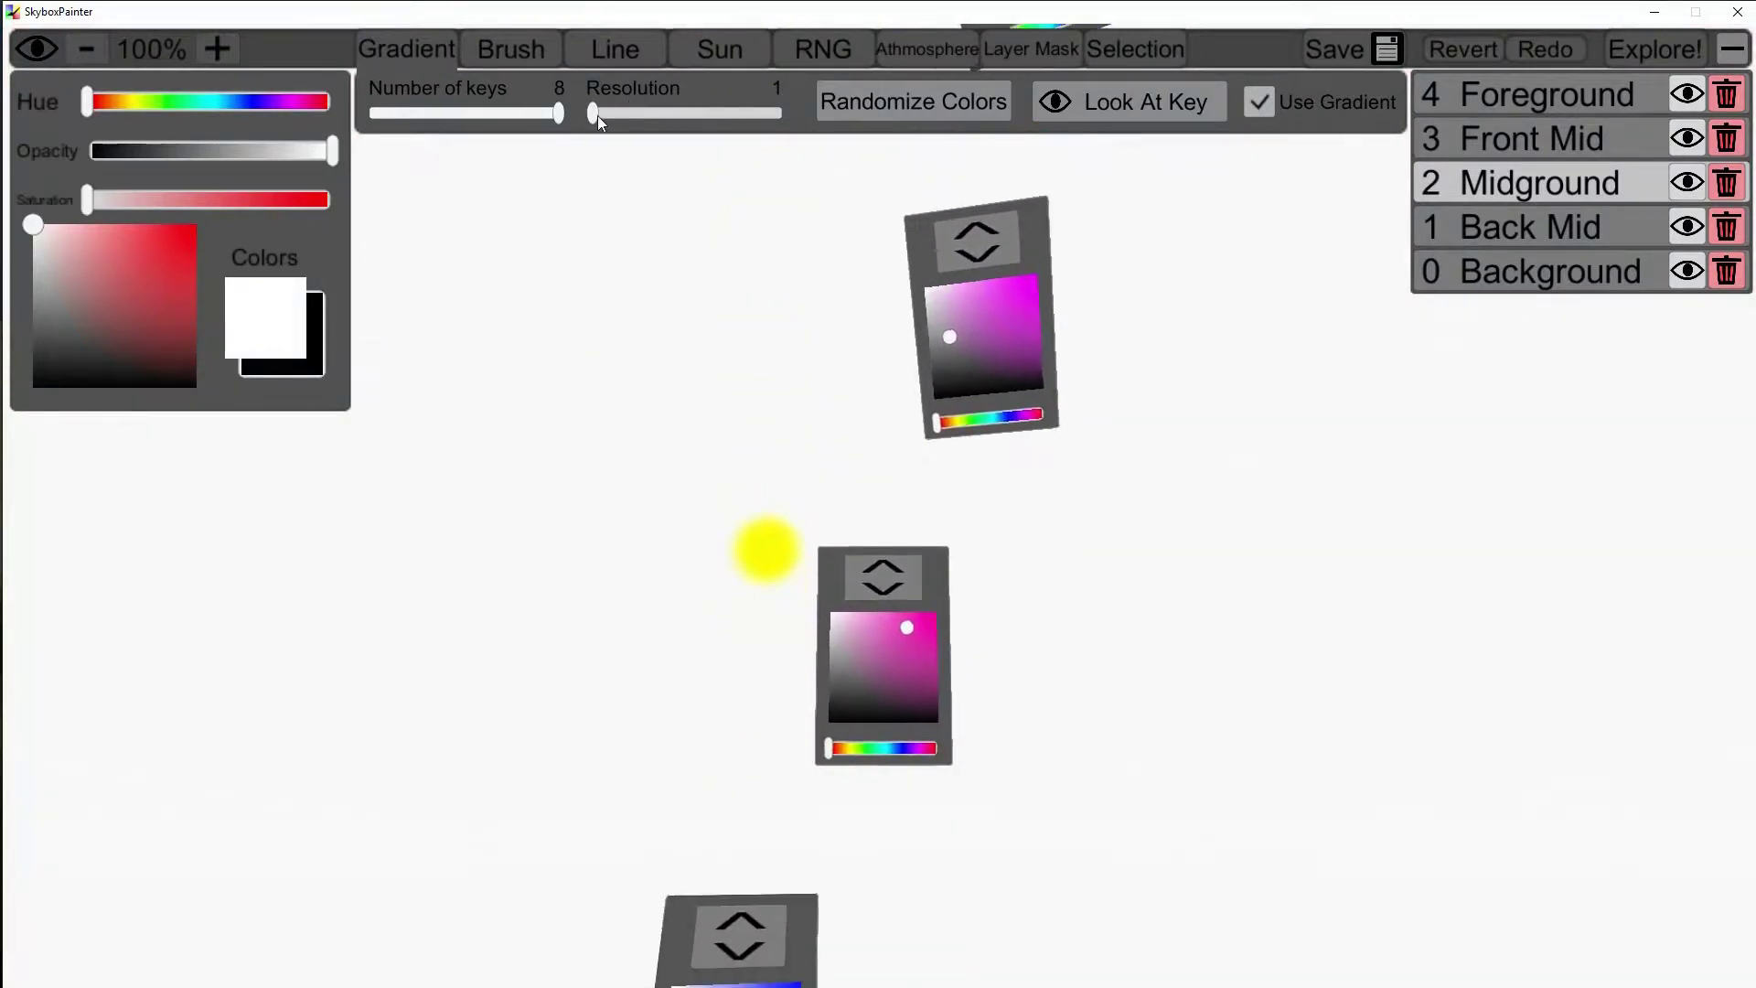
Restore resolution 2048, reduce to 5 keys, and randomize a brown-and-orange colour scheme
{"action": "left_click_drag", "start_coordinate": [597, 115], "coordinate": [710, 114]}
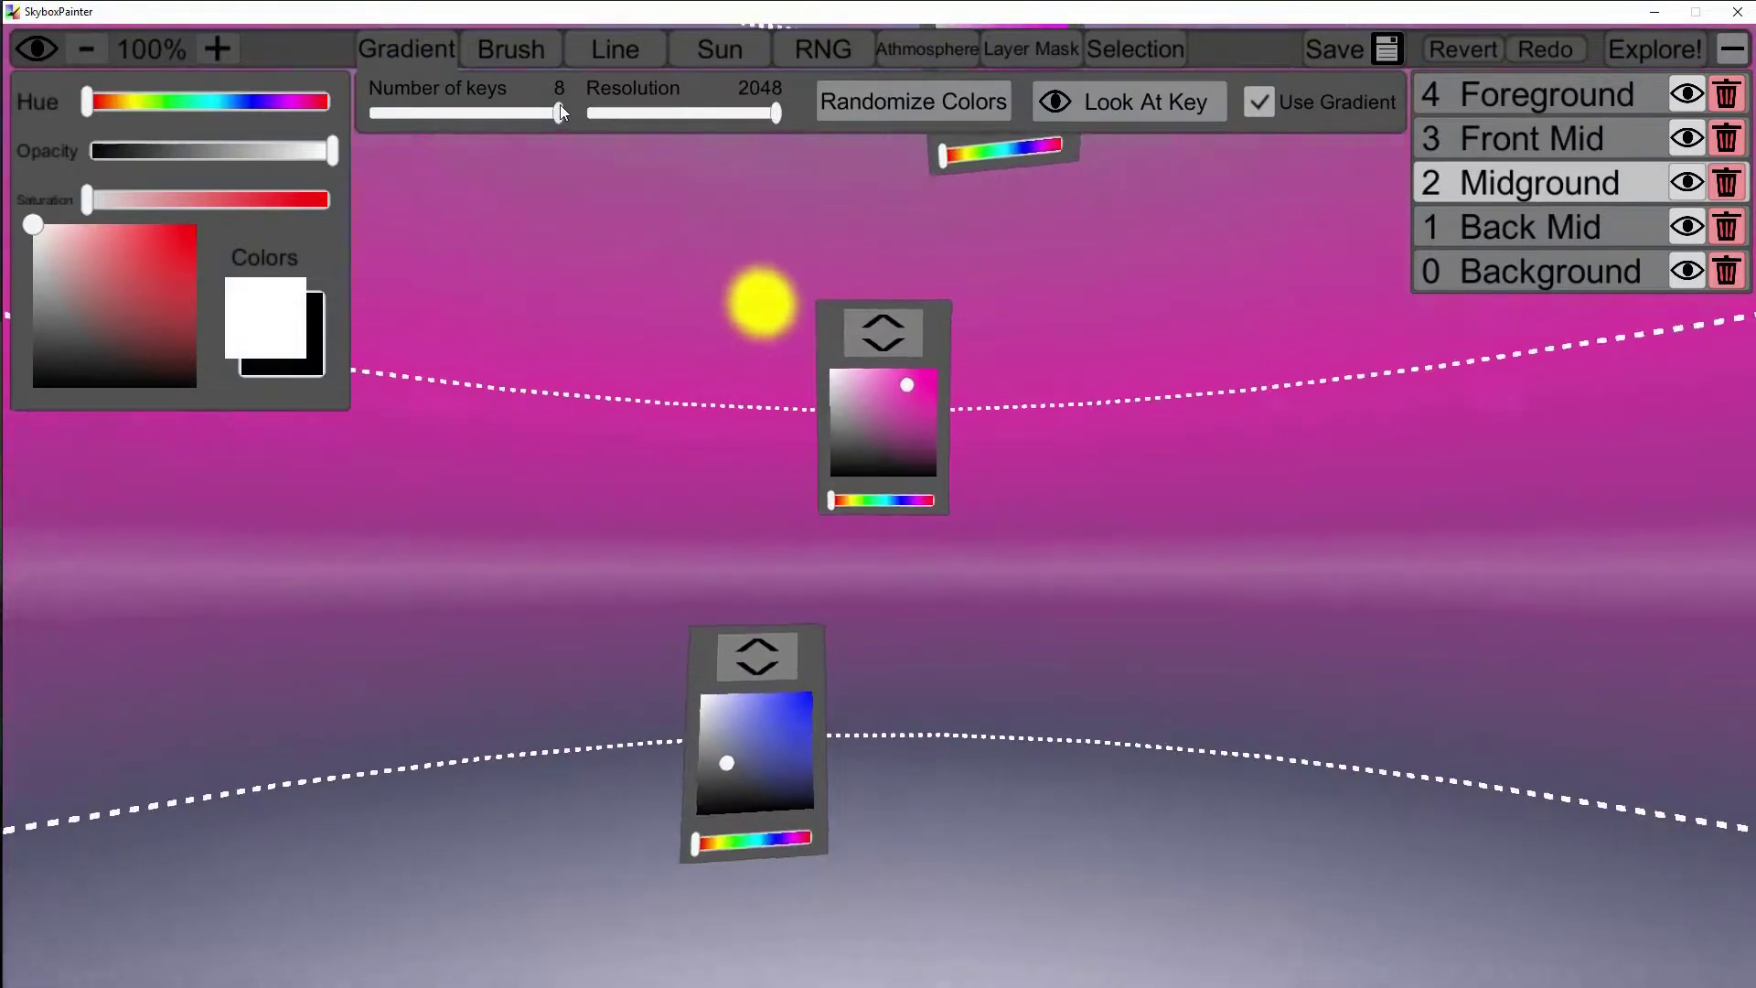
{"action": "left_click_drag", "start_coordinate": [558, 111], "coordinate": [472, 112]}
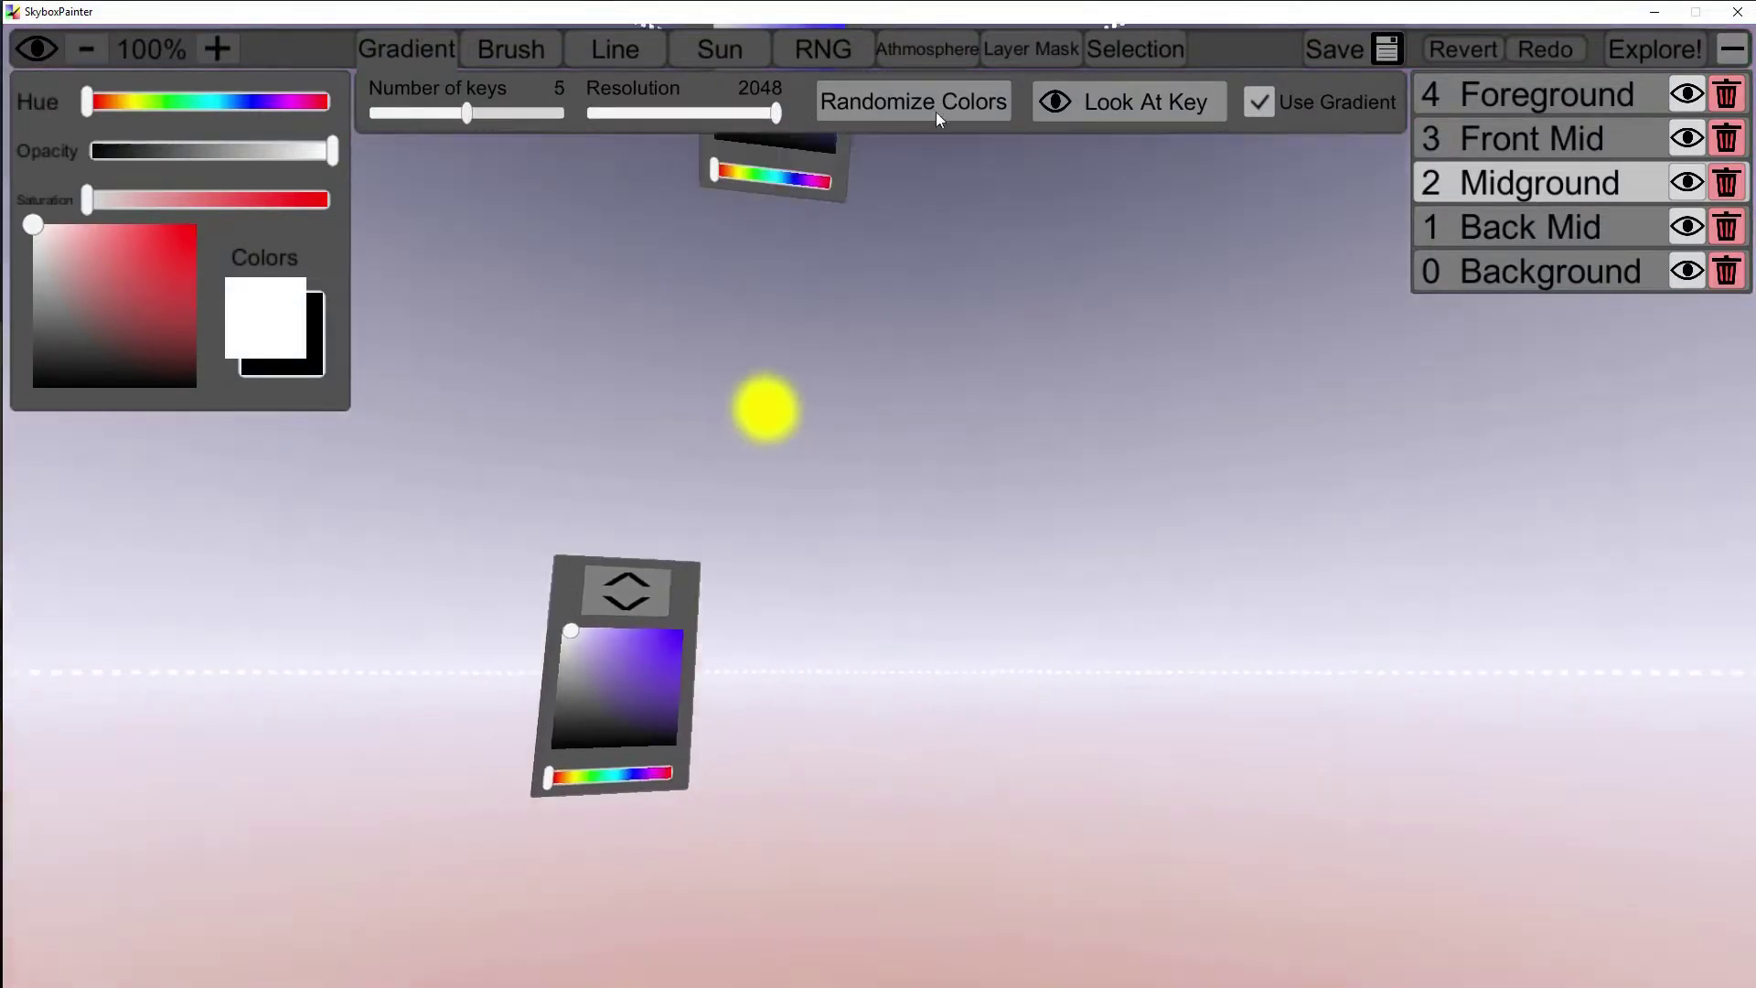
{"action": "left_click", "coordinate": [936, 103]}
{"action": "right_click_drag", "start_coordinate": [970, 280], "coordinate": [919, 309]}
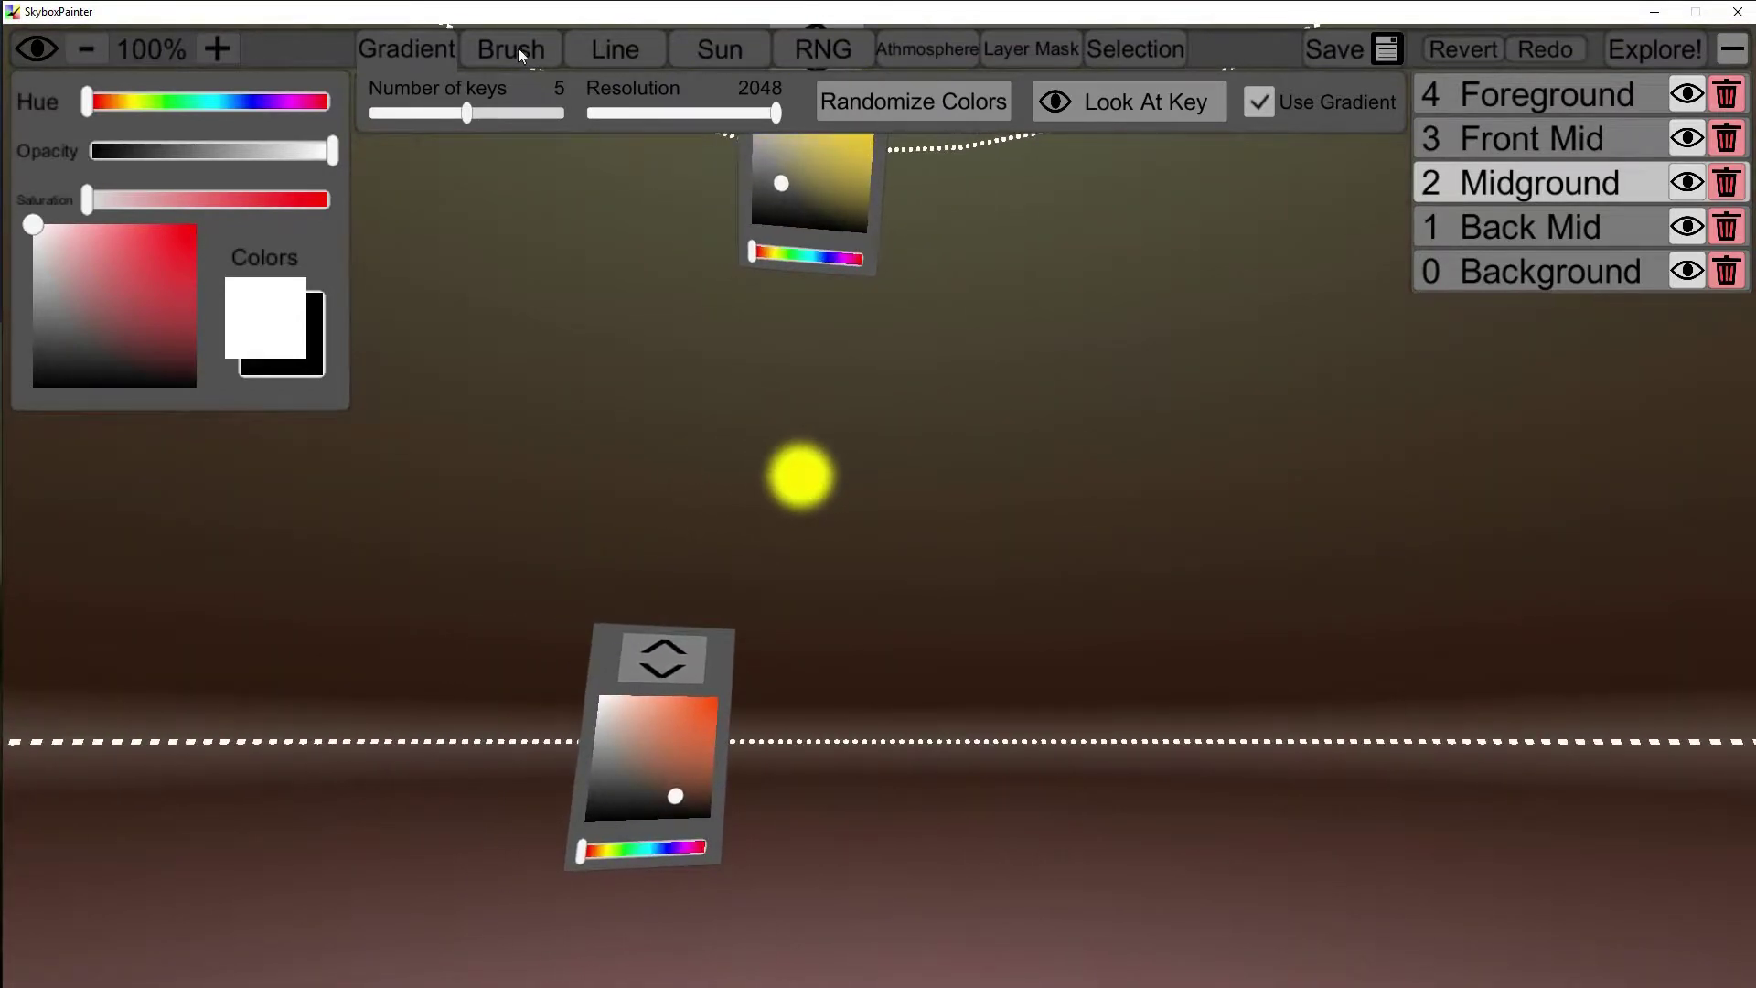
Switch to the Brush tool and step through the brush shapes to the cloud brush
{"action": "left_click", "coordinate": [518, 48]}
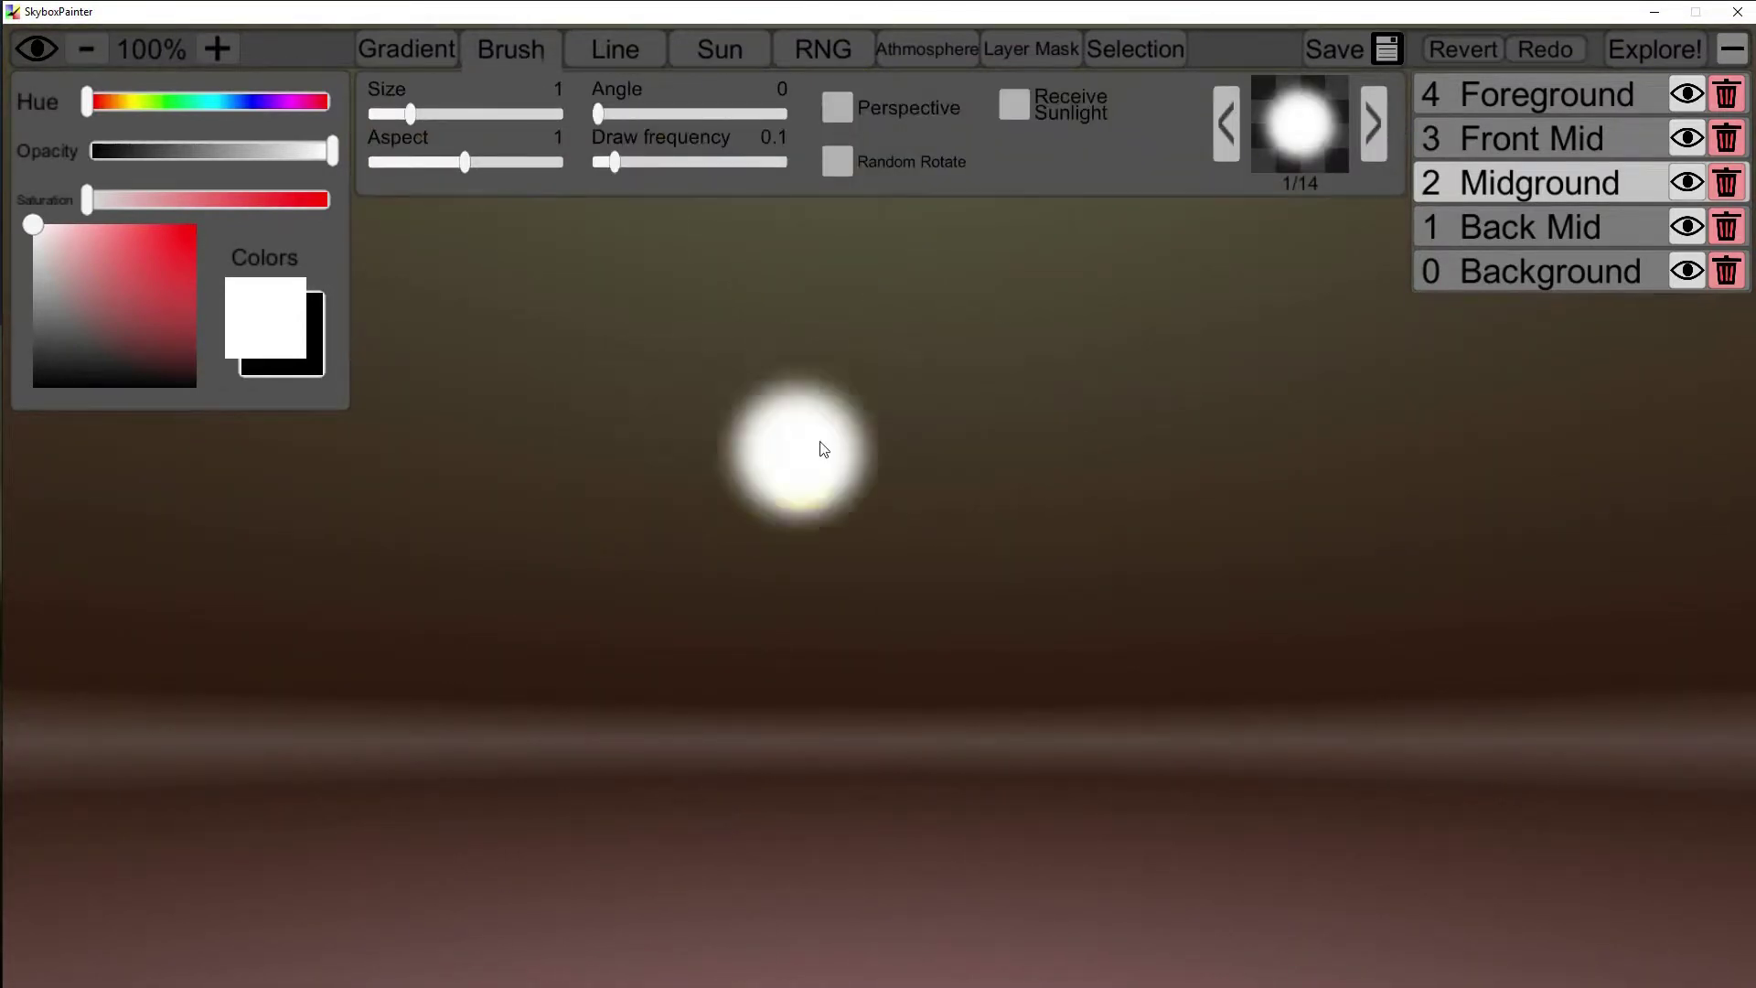
{"action": "left_click", "coordinate": [1377, 124]}
{"action": "left_click", "coordinate": [1378, 125]}
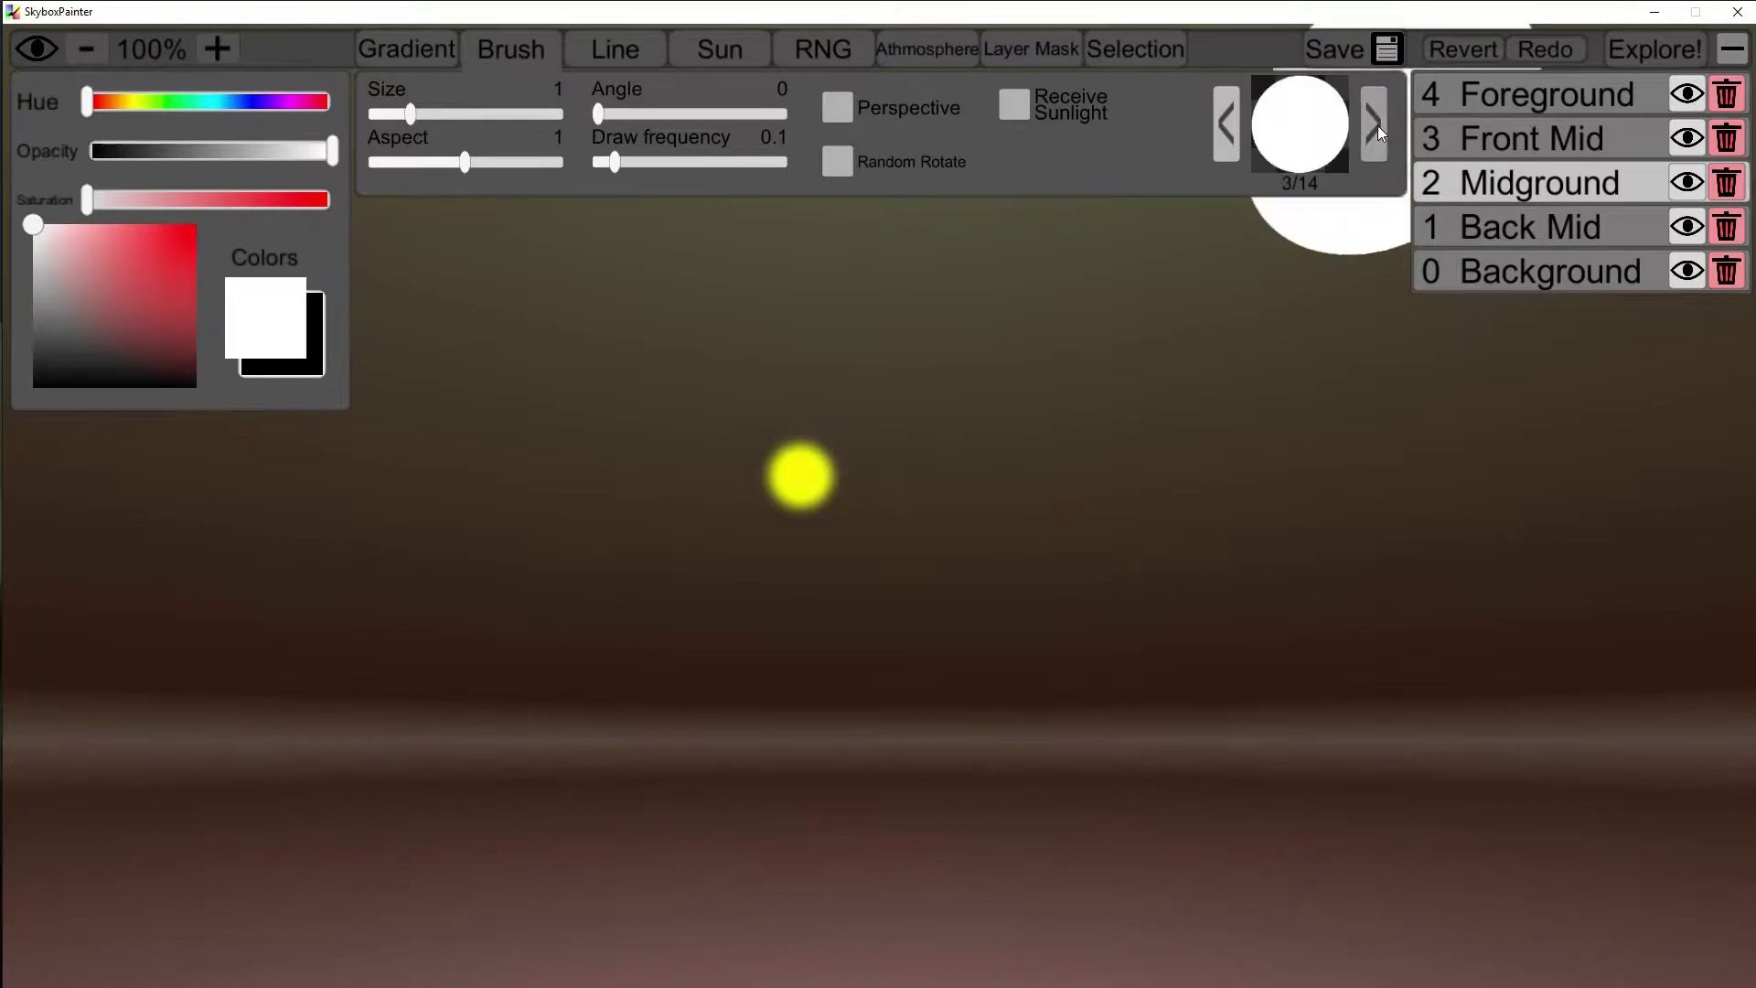
{"action": "left_click", "coordinate": [1378, 125]}
{"action": "left_click", "coordinate": [1378, 125]}
{"action": "left_click", "coordinate": [1378, 124]}
{"action": "left_click", "coordinate": [1378, 124]}
{"action": "left_click", "coordinate": [1378, 124]}
{"action": "left_click", "coordinate": [1378, 125]}
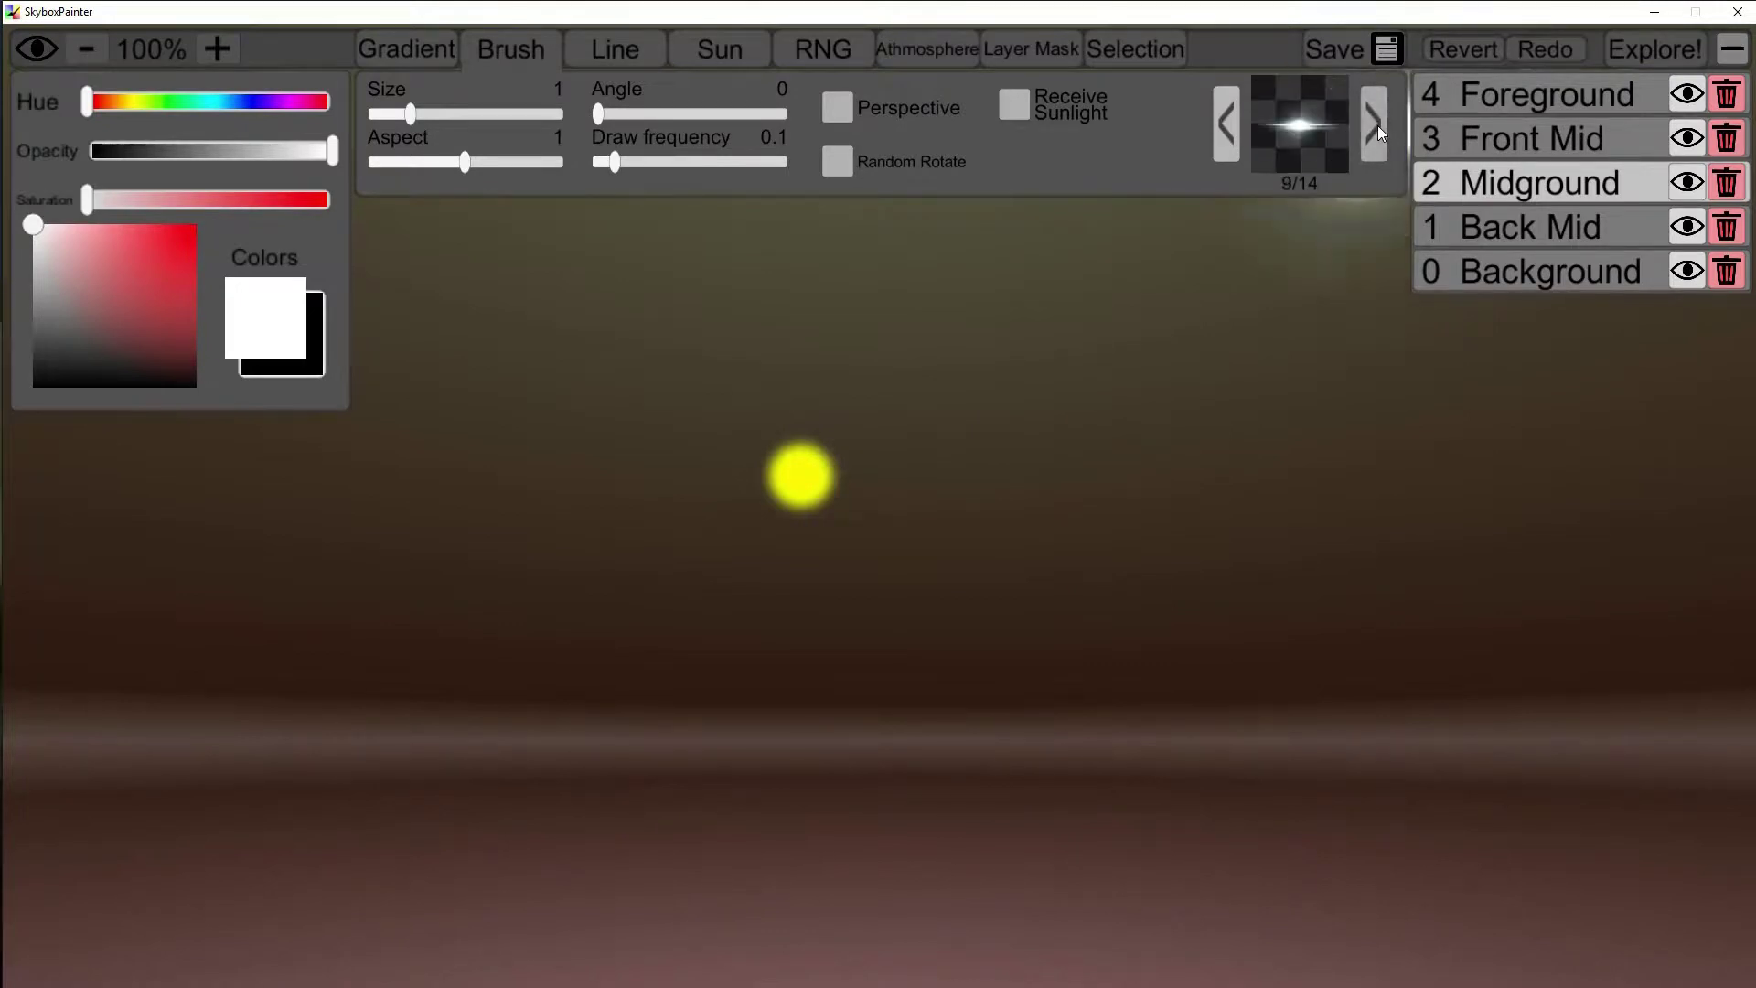
{"action": "left_click", "coordinate": [1378, 125]}
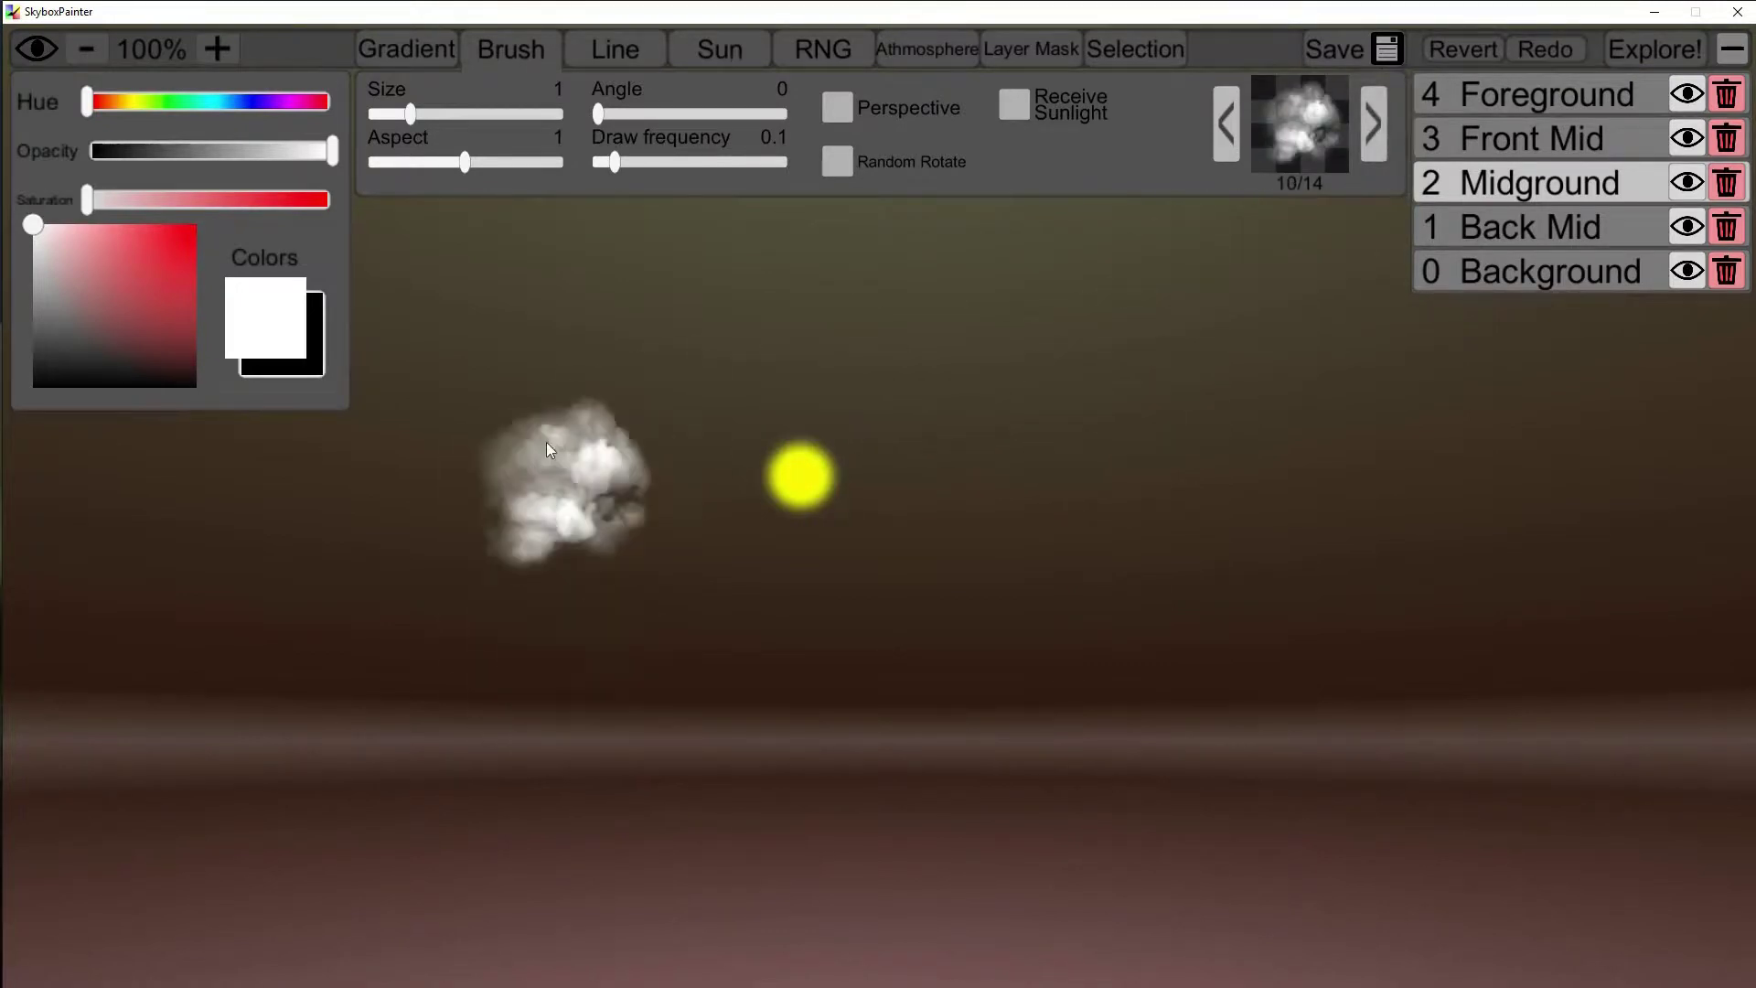
Adjust the cloud brush size, aspect ratio, angle 235 and draw frequency
{"action": "mouse_move", "coordinate": [419, 114]}
{"action": "left_mouse_down"}
{"action": "mouse_move", "coordinate": [474, 117]}
{"action": "mouse_move", "coordinate": [413, 117]}
{"action": "left_mouse_up"}
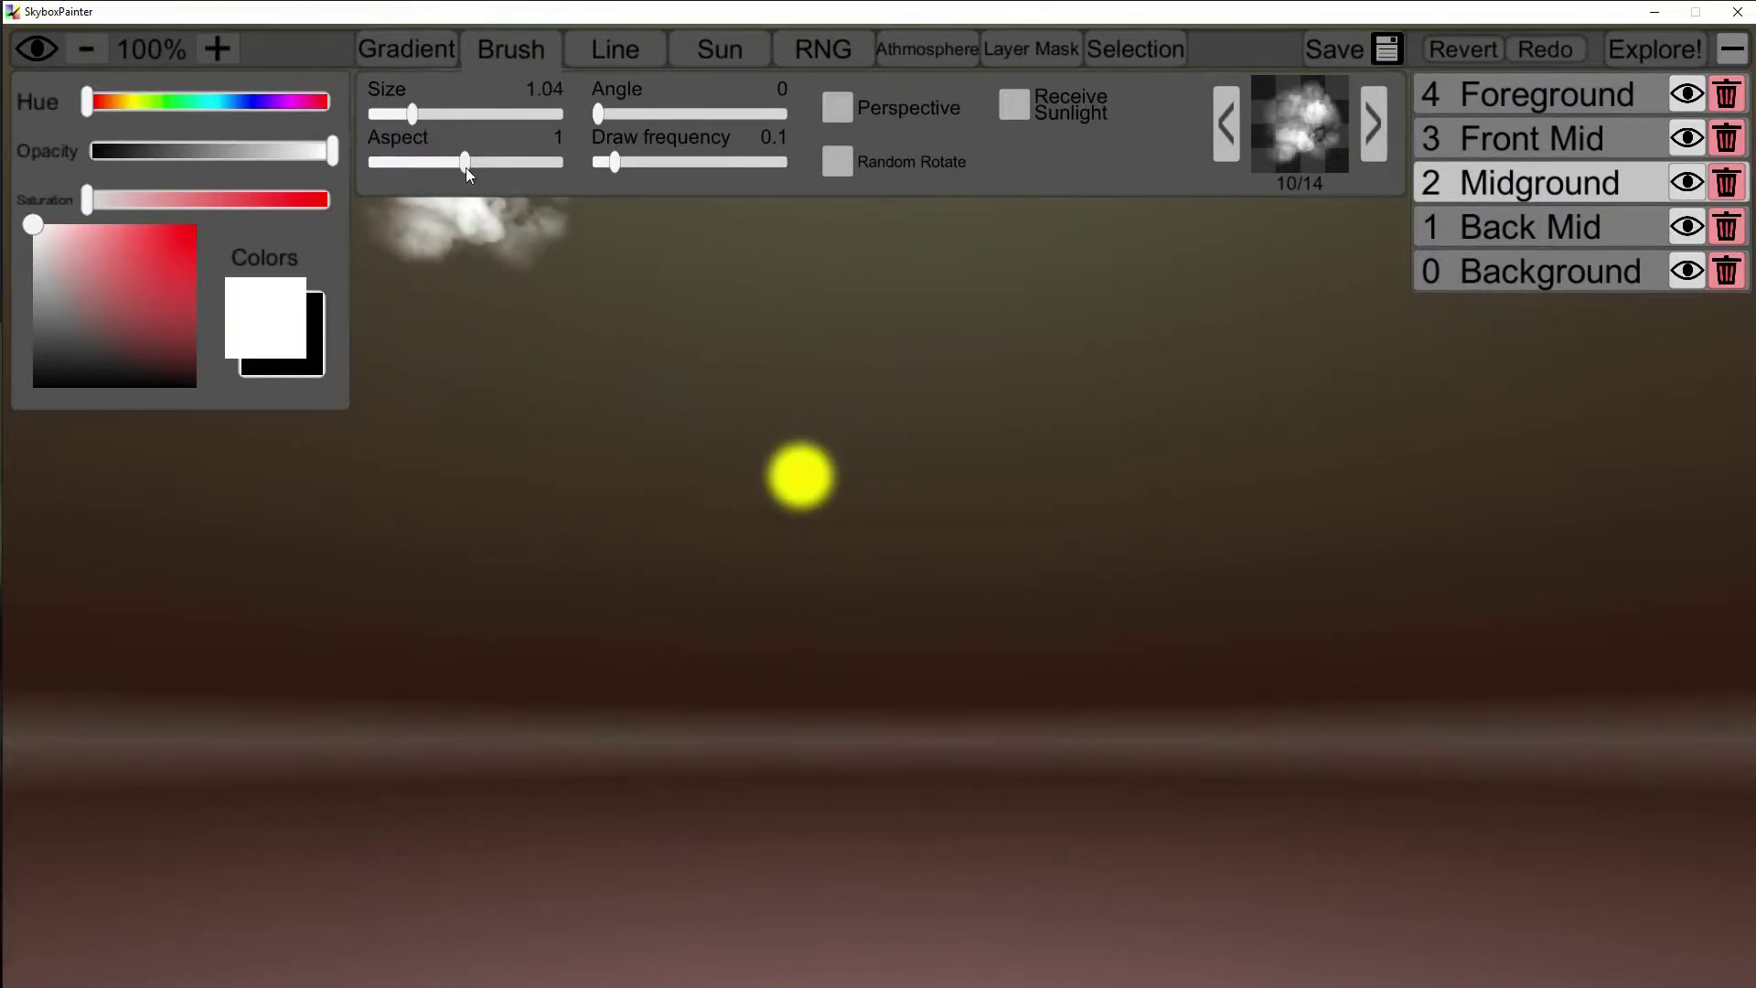
{"action": "mouse_move", "coordinate": [465, 167]}
{"action": "left_mouse_down"}
{"action": "mouse_move", "coordinate": [557, 163]}
{"action": "mouse_move", "coordinate": [422, 151]}
{"action": "mouse_move", "coordinate": [467, 162]}
{"action": "left_mouse_up"}
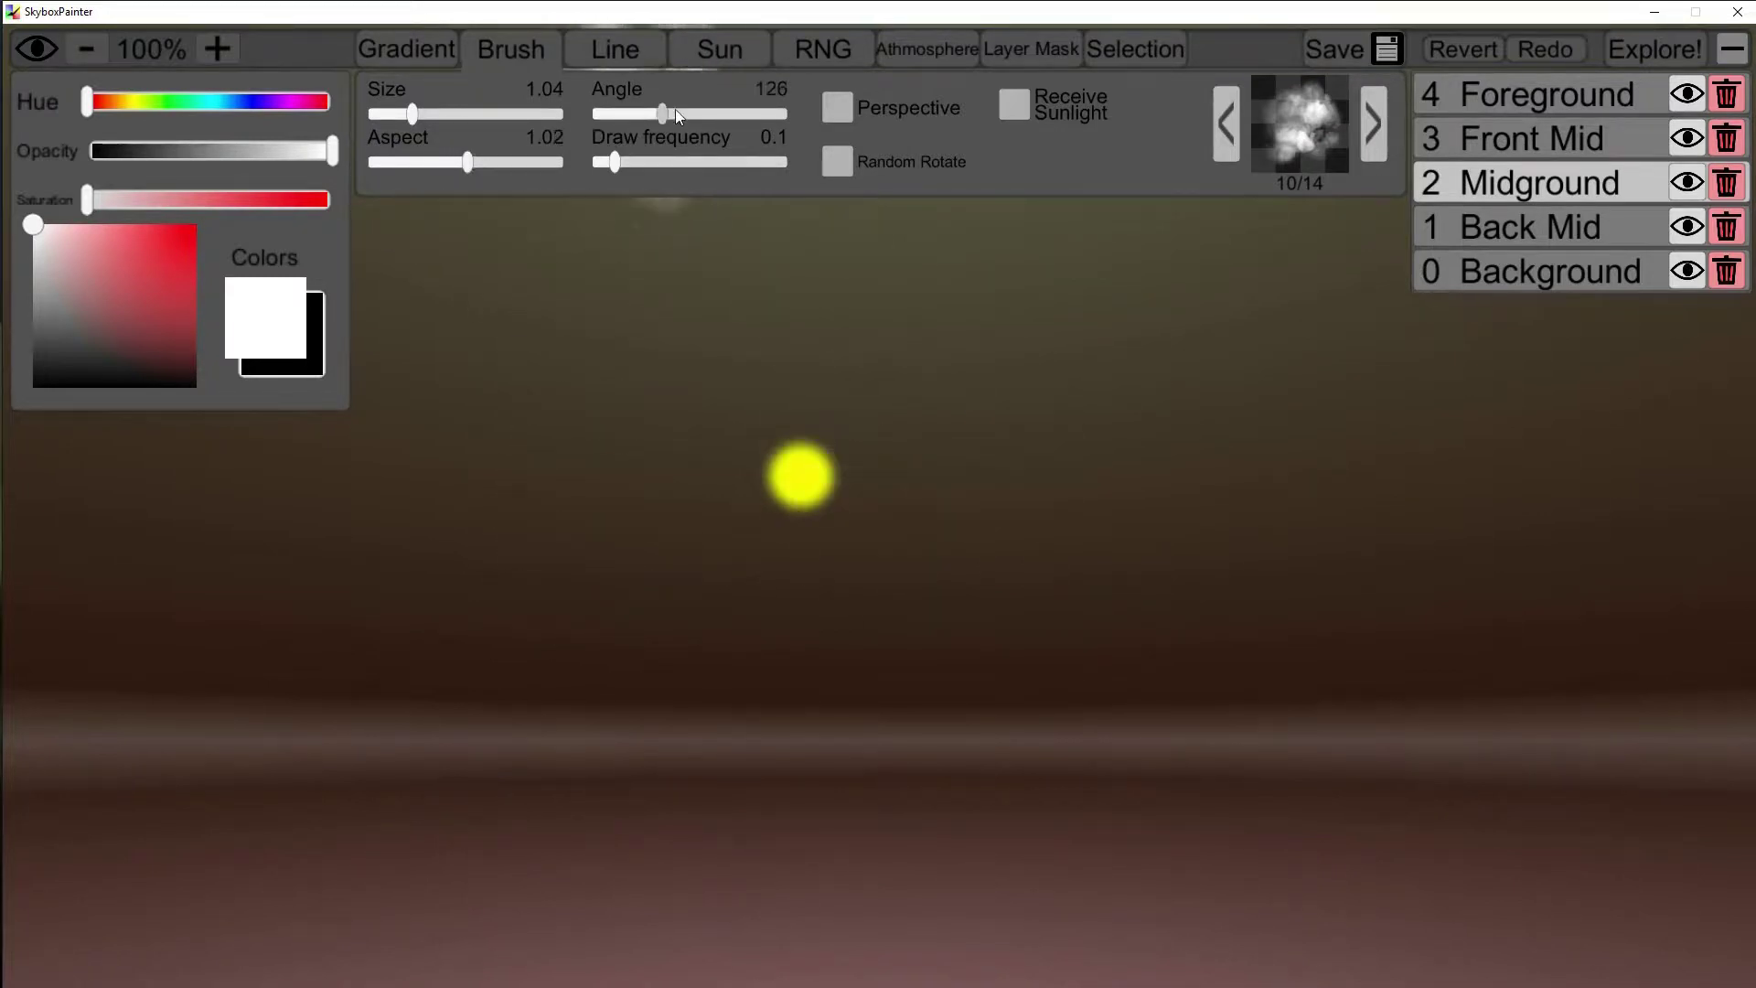
{"action": "mouse_move", "coordinate": [679, 114]}
{"action": "left_mouse_down"}
{"action": "mouse_move", "coordinate": [750, 114]}
{"action": "mouse_move", "coordinate": [718, 115]}
{"action": "left_mouse_up"}
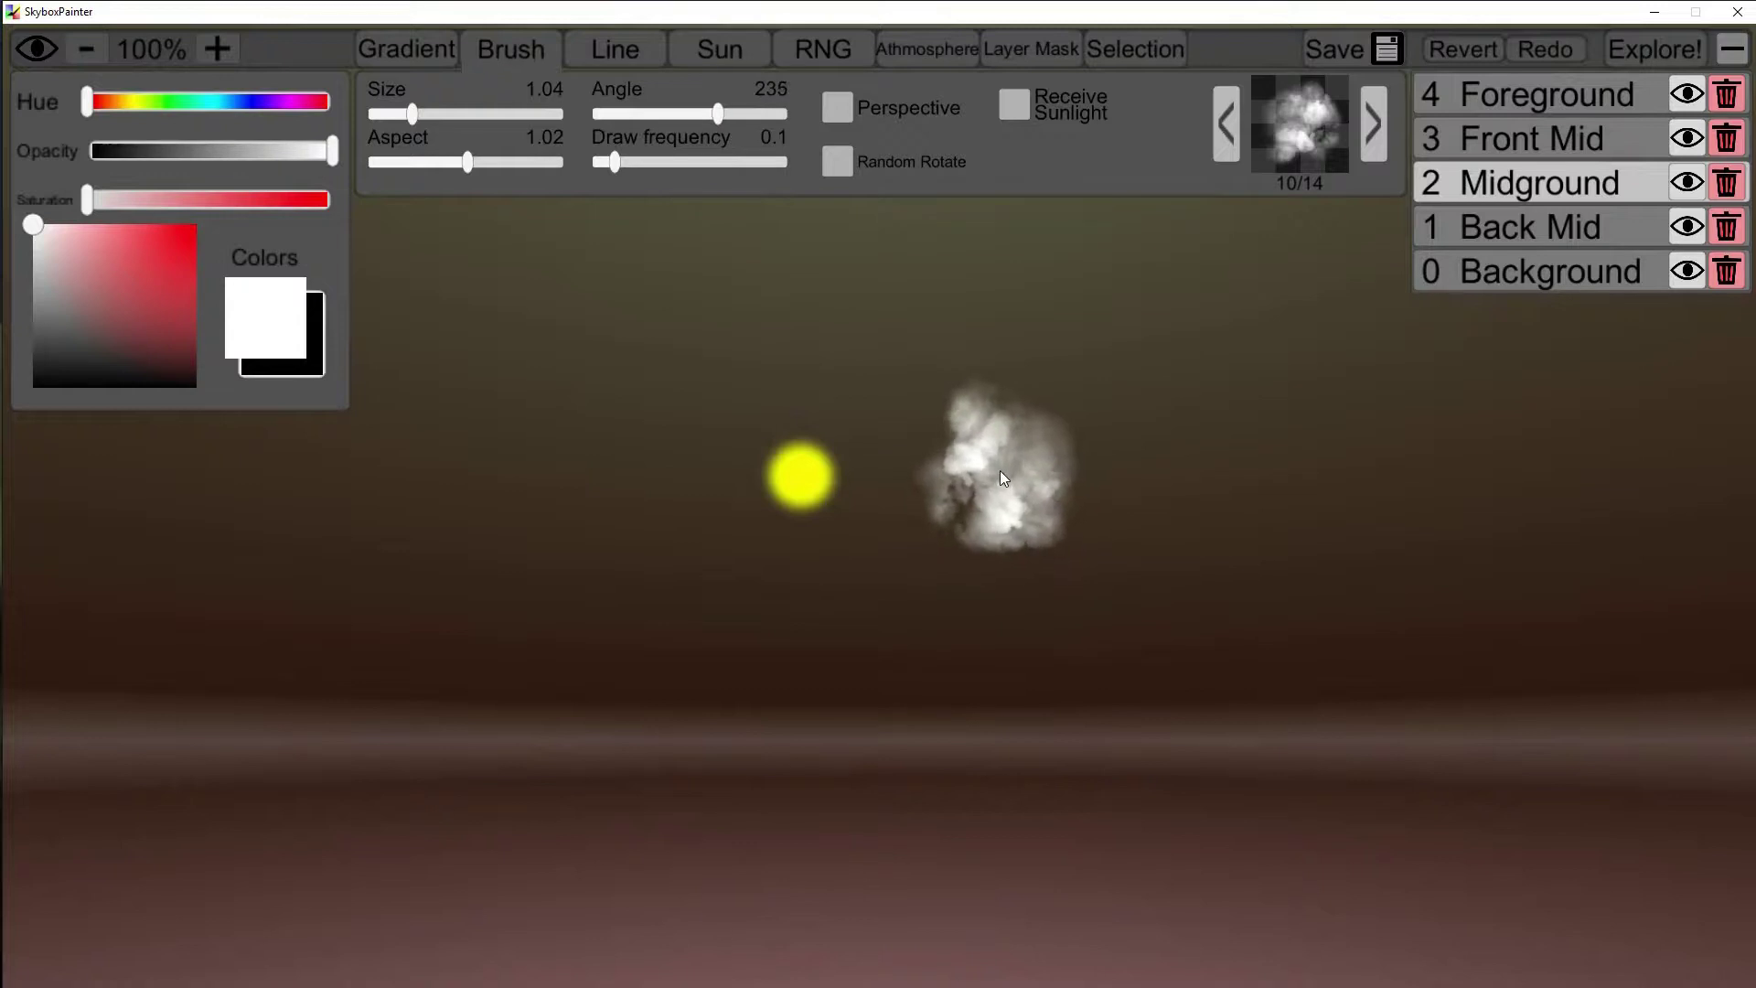
{"action": "scroll", "coordinate": [1006, 471], "scroll_direction": "down", "scroll_amount": 7}
{"action": "scroll", "coordinate": [1003, 466], "scroll_direction": "up", "scroll_amount": 6}
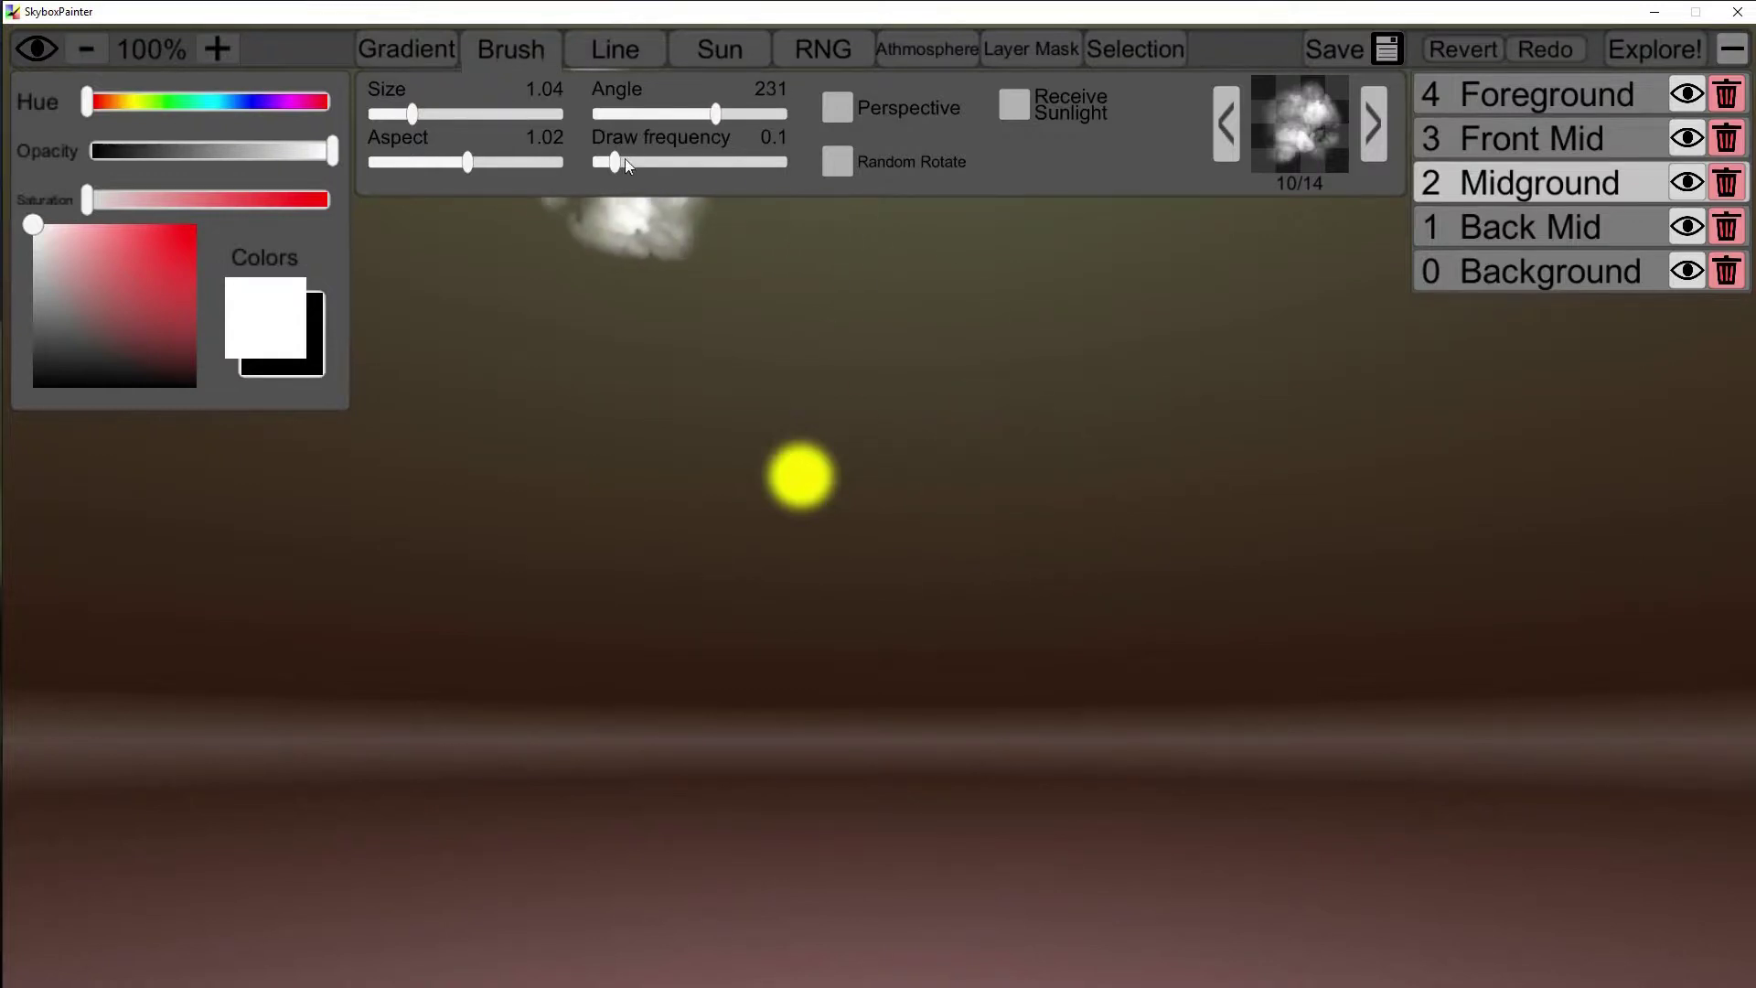
{"action": "left_click_drag", "start_coordinate": [623, 162], "coordinate": [659, 162]}
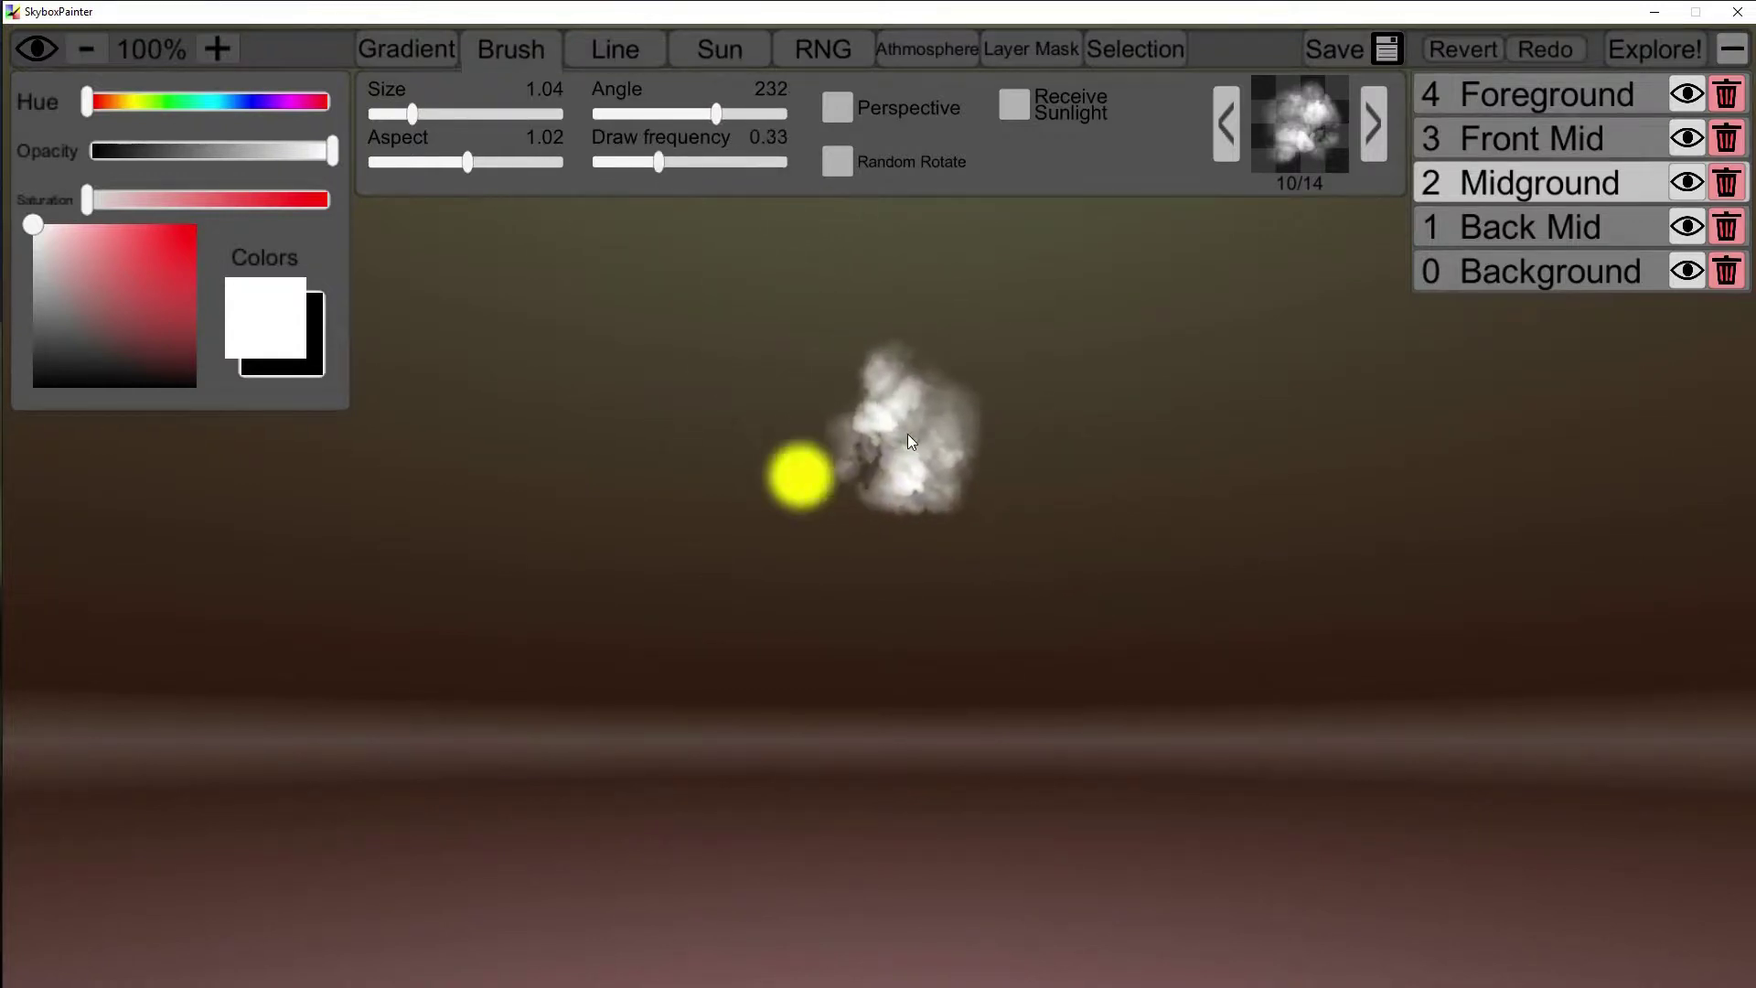
{"action": "scroll", "coordinate": [917, 375], "scroll_direction": "down", "scroll_amount": 2}
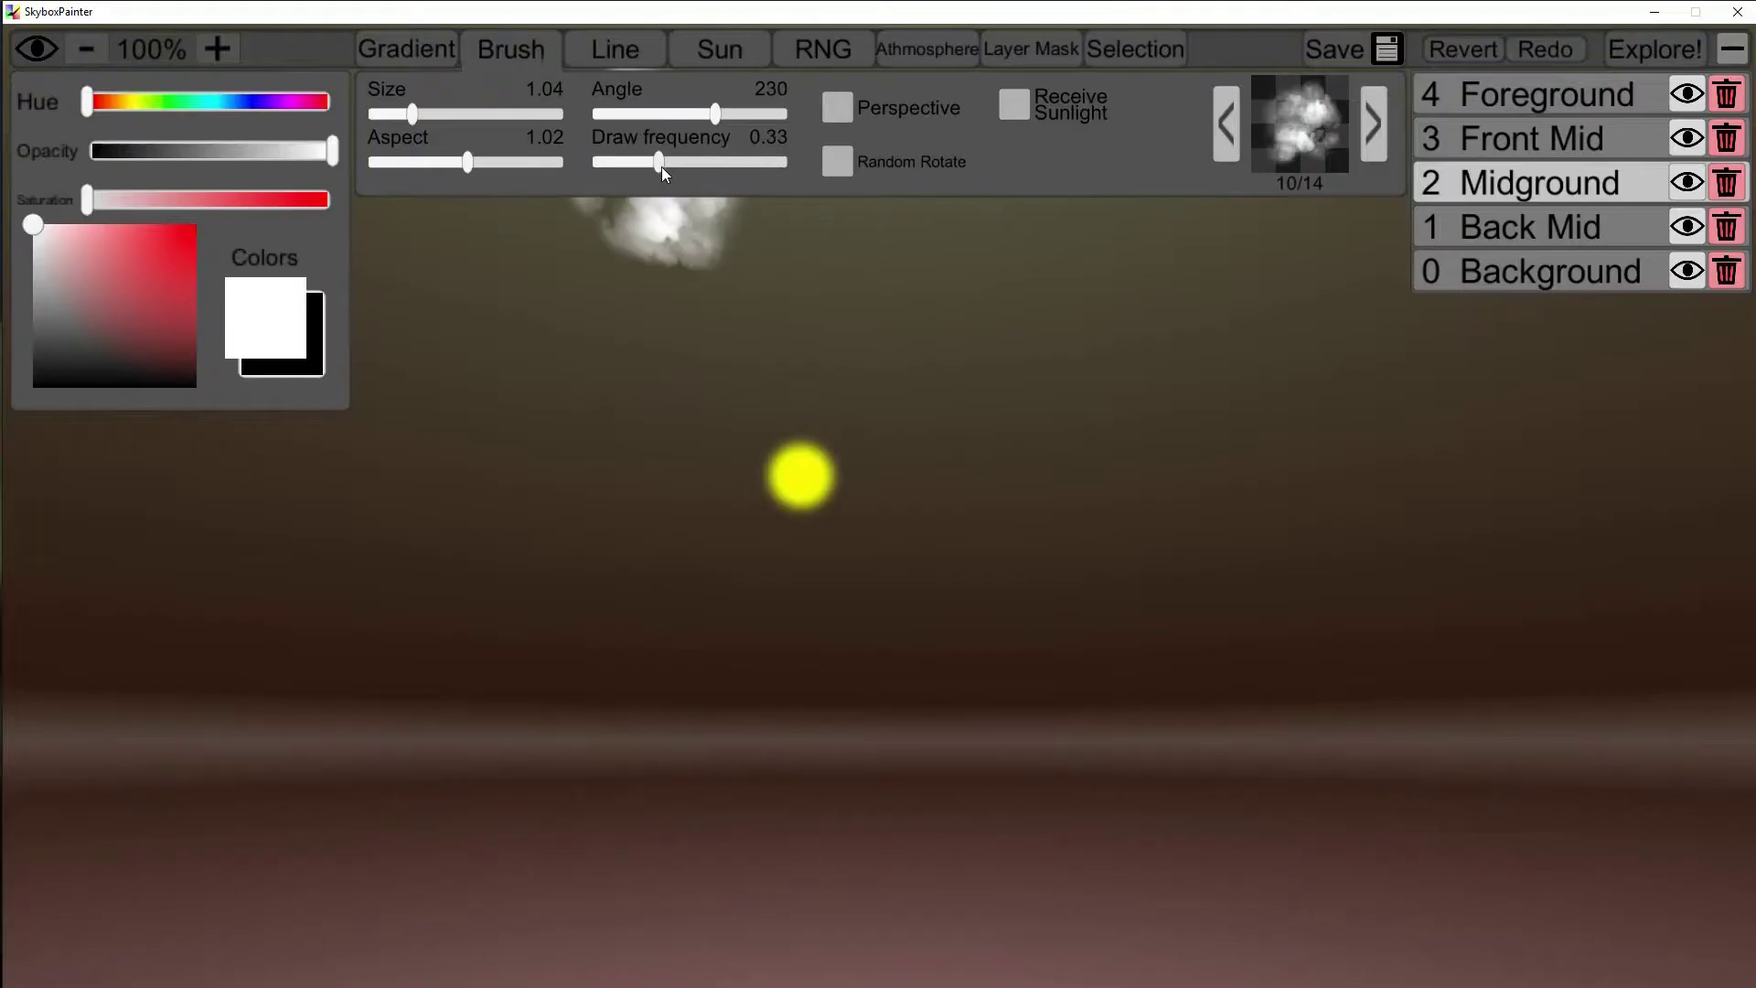
{"action": "mouse_move", "coordinate": [659, 162]}
{"action": "left_mouse_down"}
{"action": "mouse_move", "coordinate": [729, 161]}
{"action": "mouse_move", "coordinate": [609, 162]}
{"action": "left_mouse_up"}
Paint diagonal cloud strokes, a blob and a single stamp around the sun
{"action": "left_click_drag", "start_coordinate": [523, 497], "coordinate": [732, 293]}
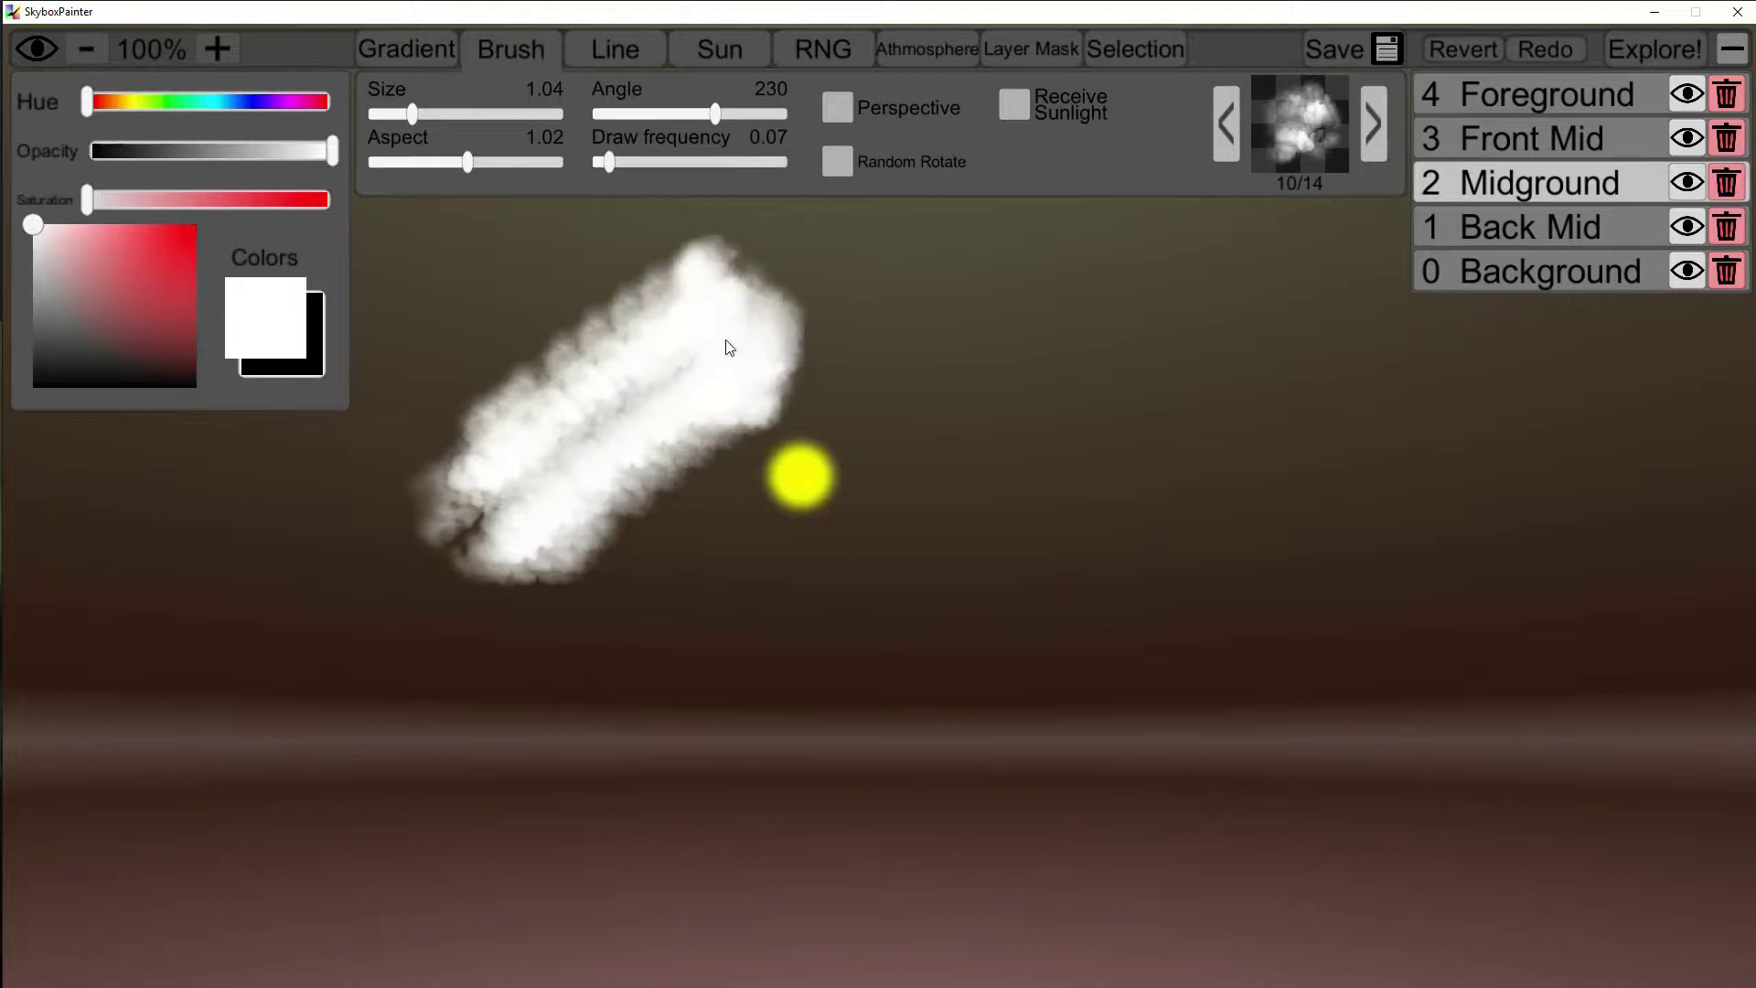
{"action": "left_click_drag", "start_coordinate": [626, 157], "coordinate": [678, 162]}
{"action": "left_click_drag", "start_coordinate": [641, 586], "coordinate": [608, 695]}
{"action": "left_click_drag", "start_coordinate": [826, 495], "coordinate": [1208, 268]}
{"action": "left_click", "coordinate": [881, 553]}
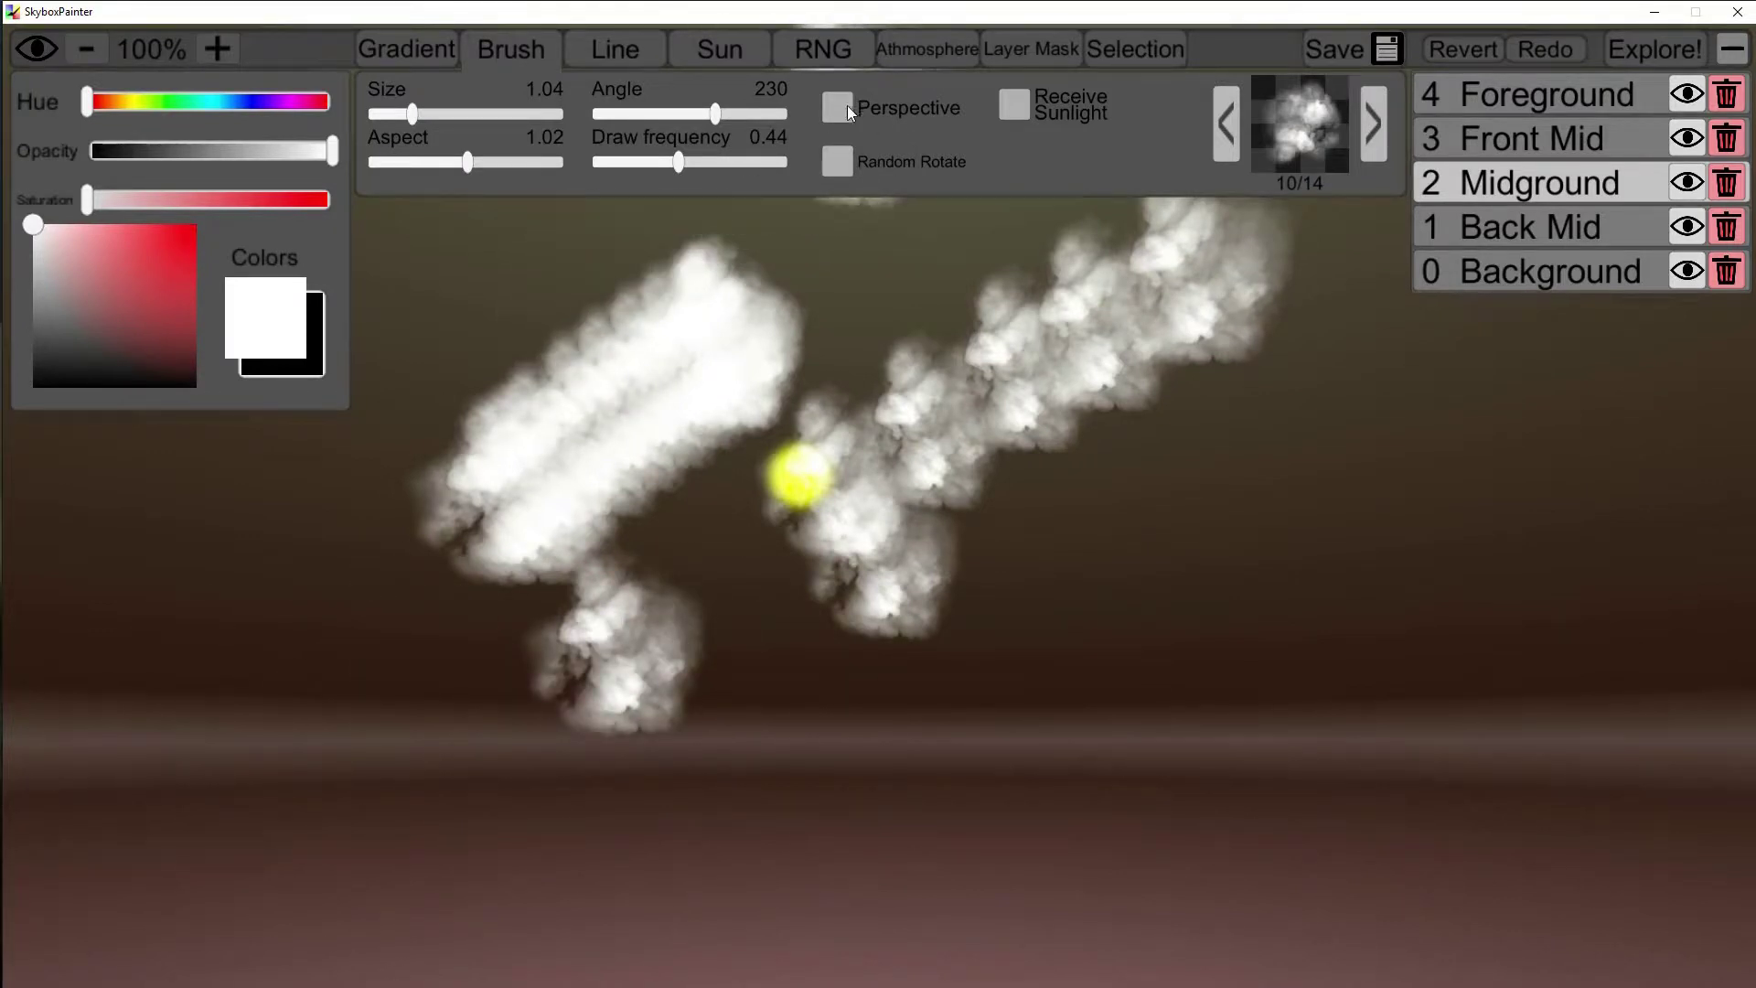
Revert the practice clouds, then paint perspective clouds at size 1.94 and frequency 0.14
{"action": "left_click", "coordinate": [1482, 50]}
{"action": "left_click", "coordinate": [1482, 50]}
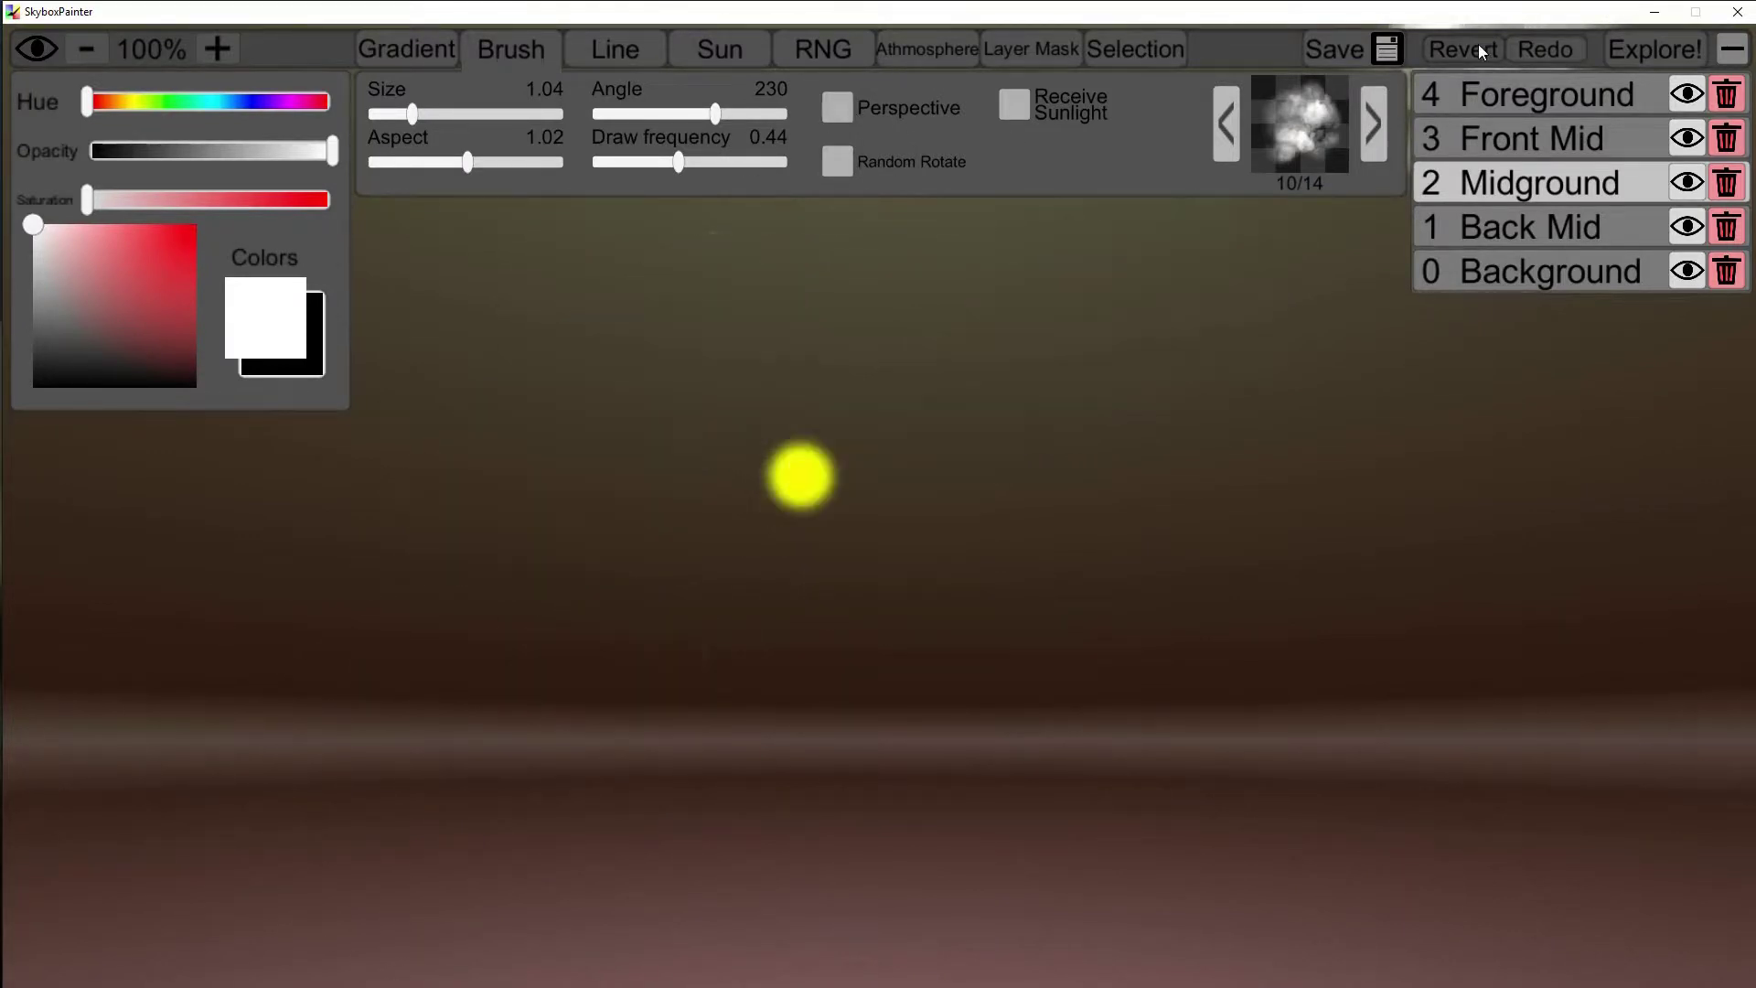
{"action": "left_click", "coordinate": [847, 107]}
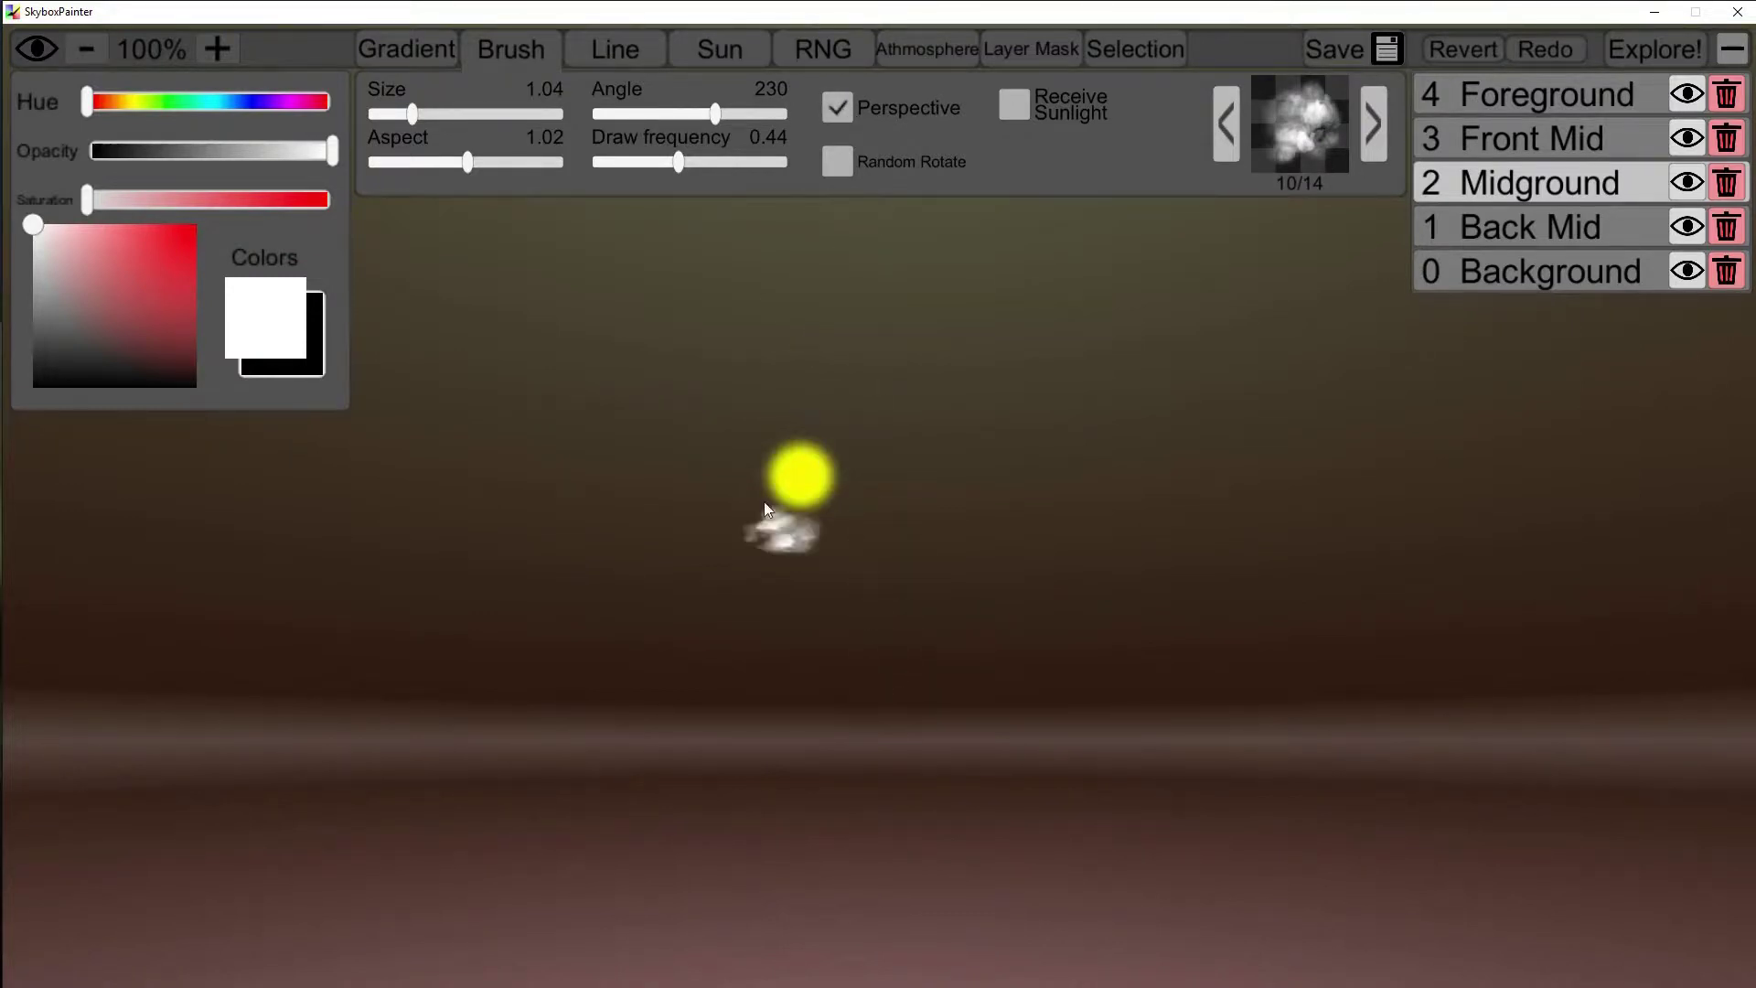
{"action": "left_click_drag", "start_coordinate": [422, 114], "coordinate": [446, 113]}
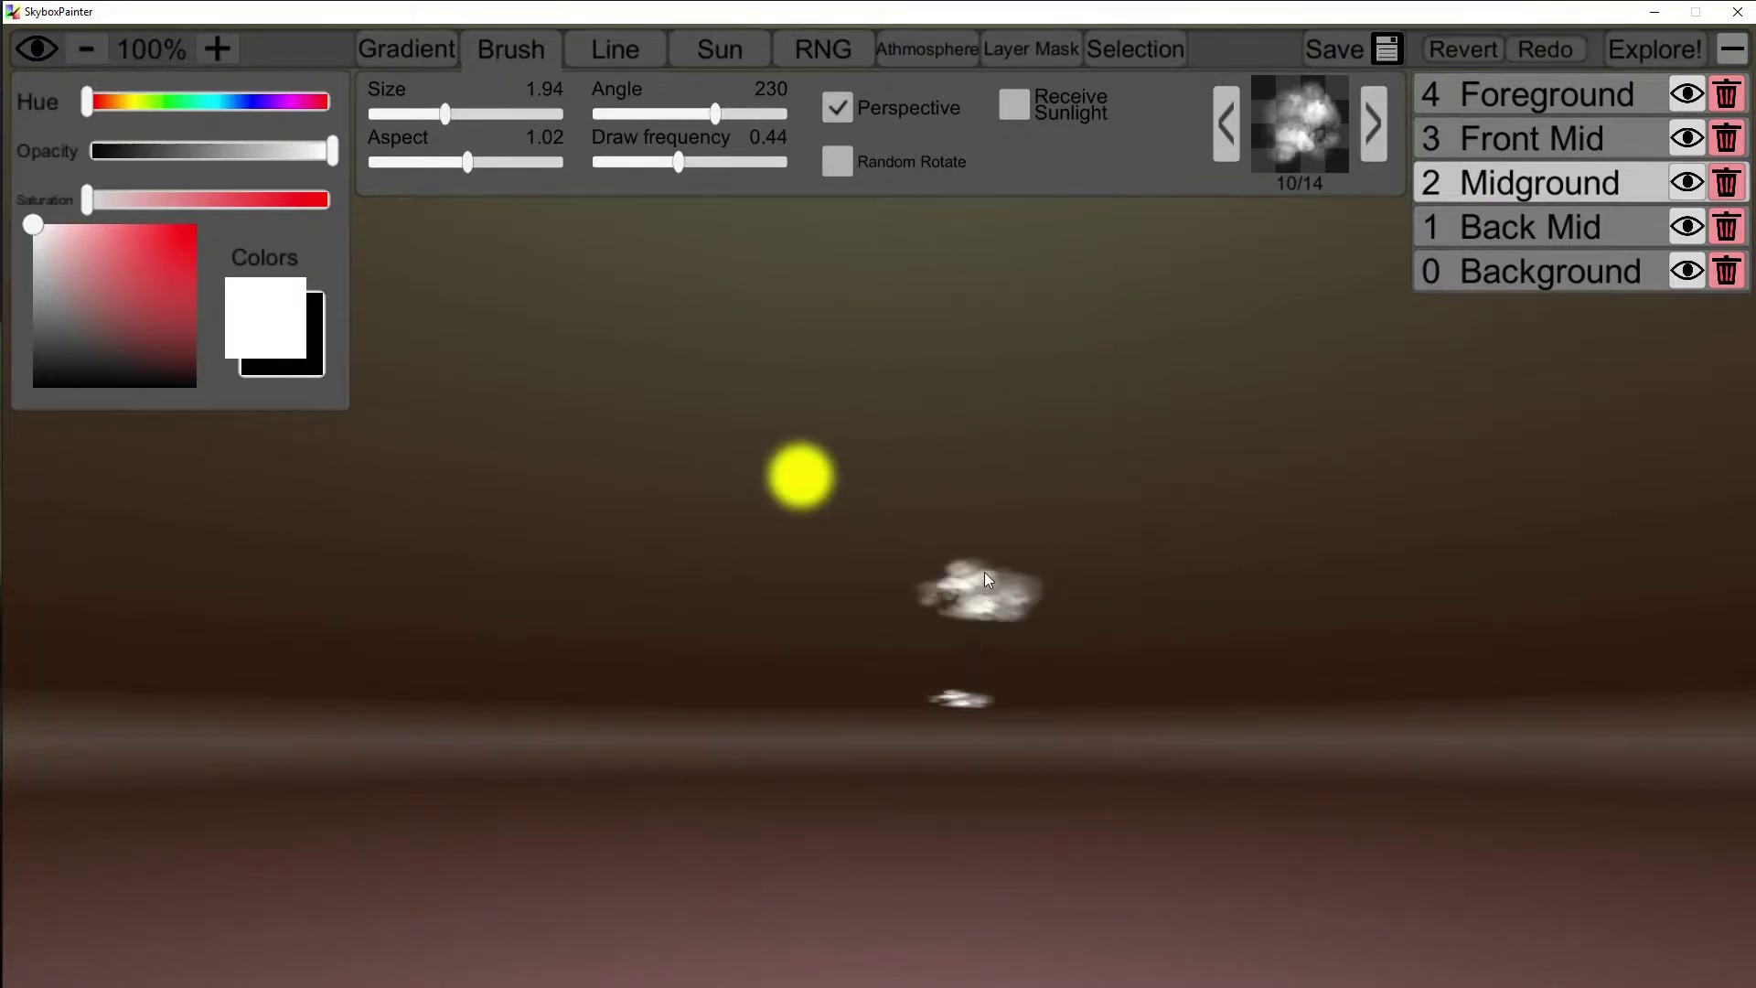
{"action": "mouse_move", "coordinate": [984, 573]}
{"action": "left_mouse_down"}
{"action": "mouse_move", "coordinate": [1011, 239]}
{"action": "mouse_move", "coordinate": [1148, 375]}
{"action": "left_mouse_up"}
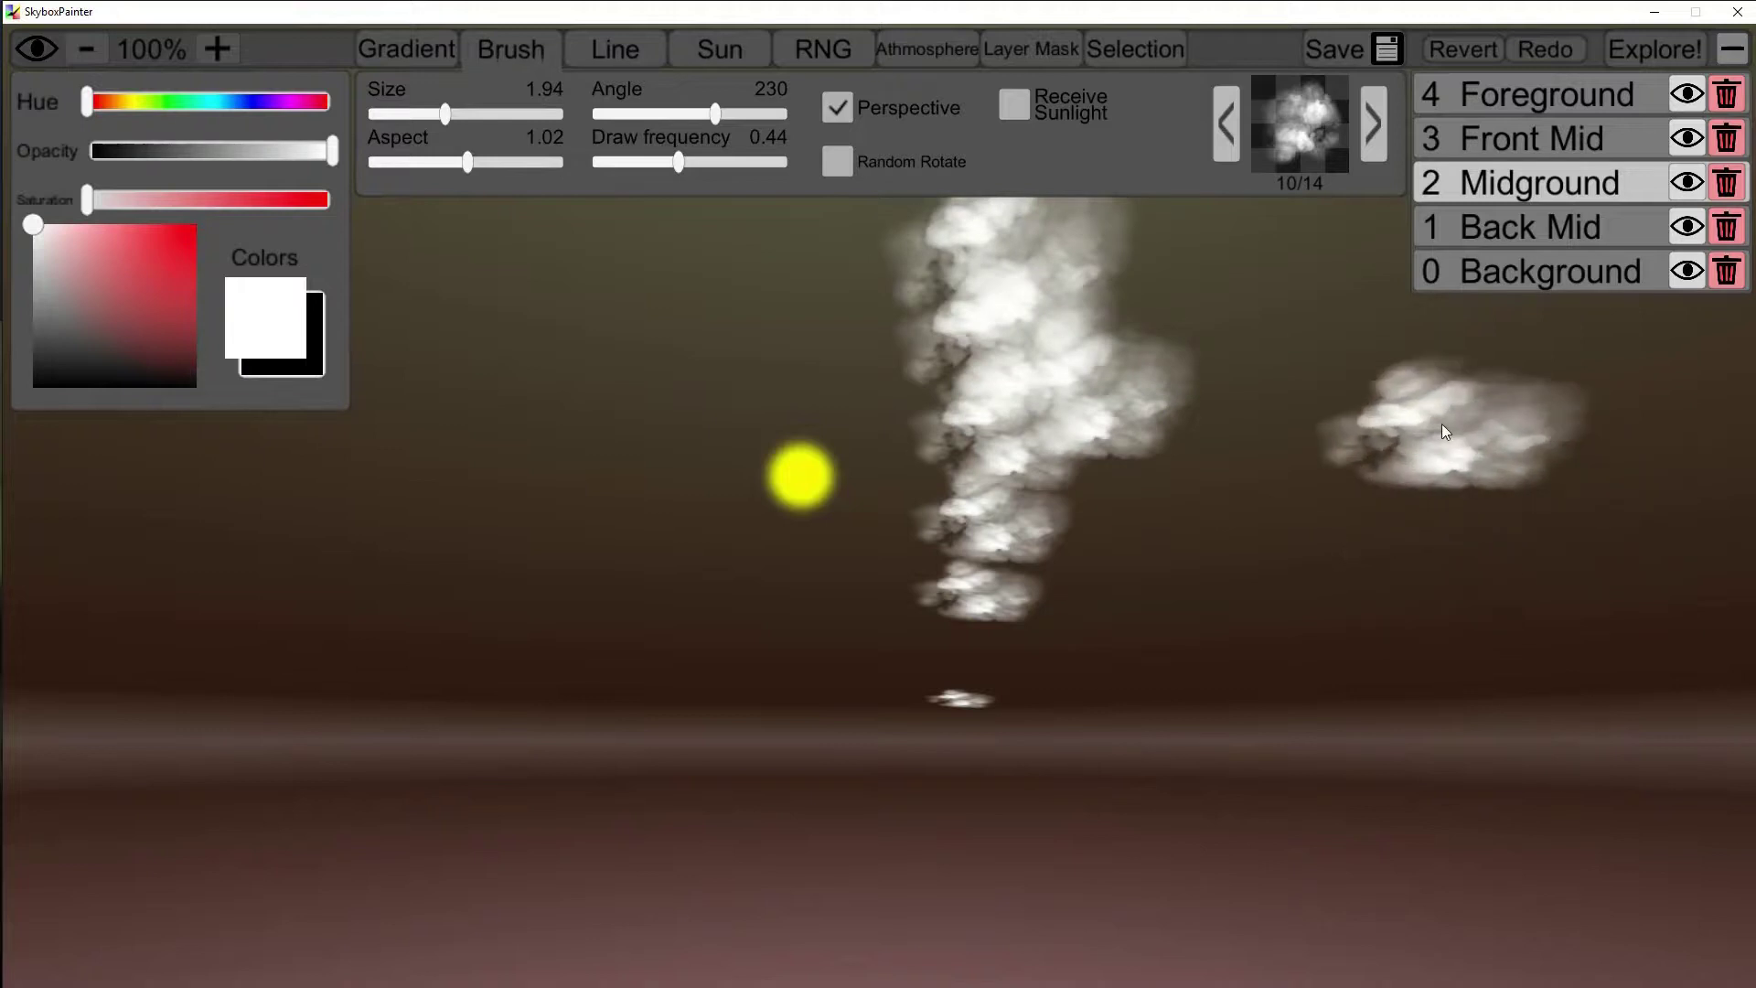
{"action": "left_click_drag", "start_coordinate": [679, 162], "coordinate": [624, 162]}
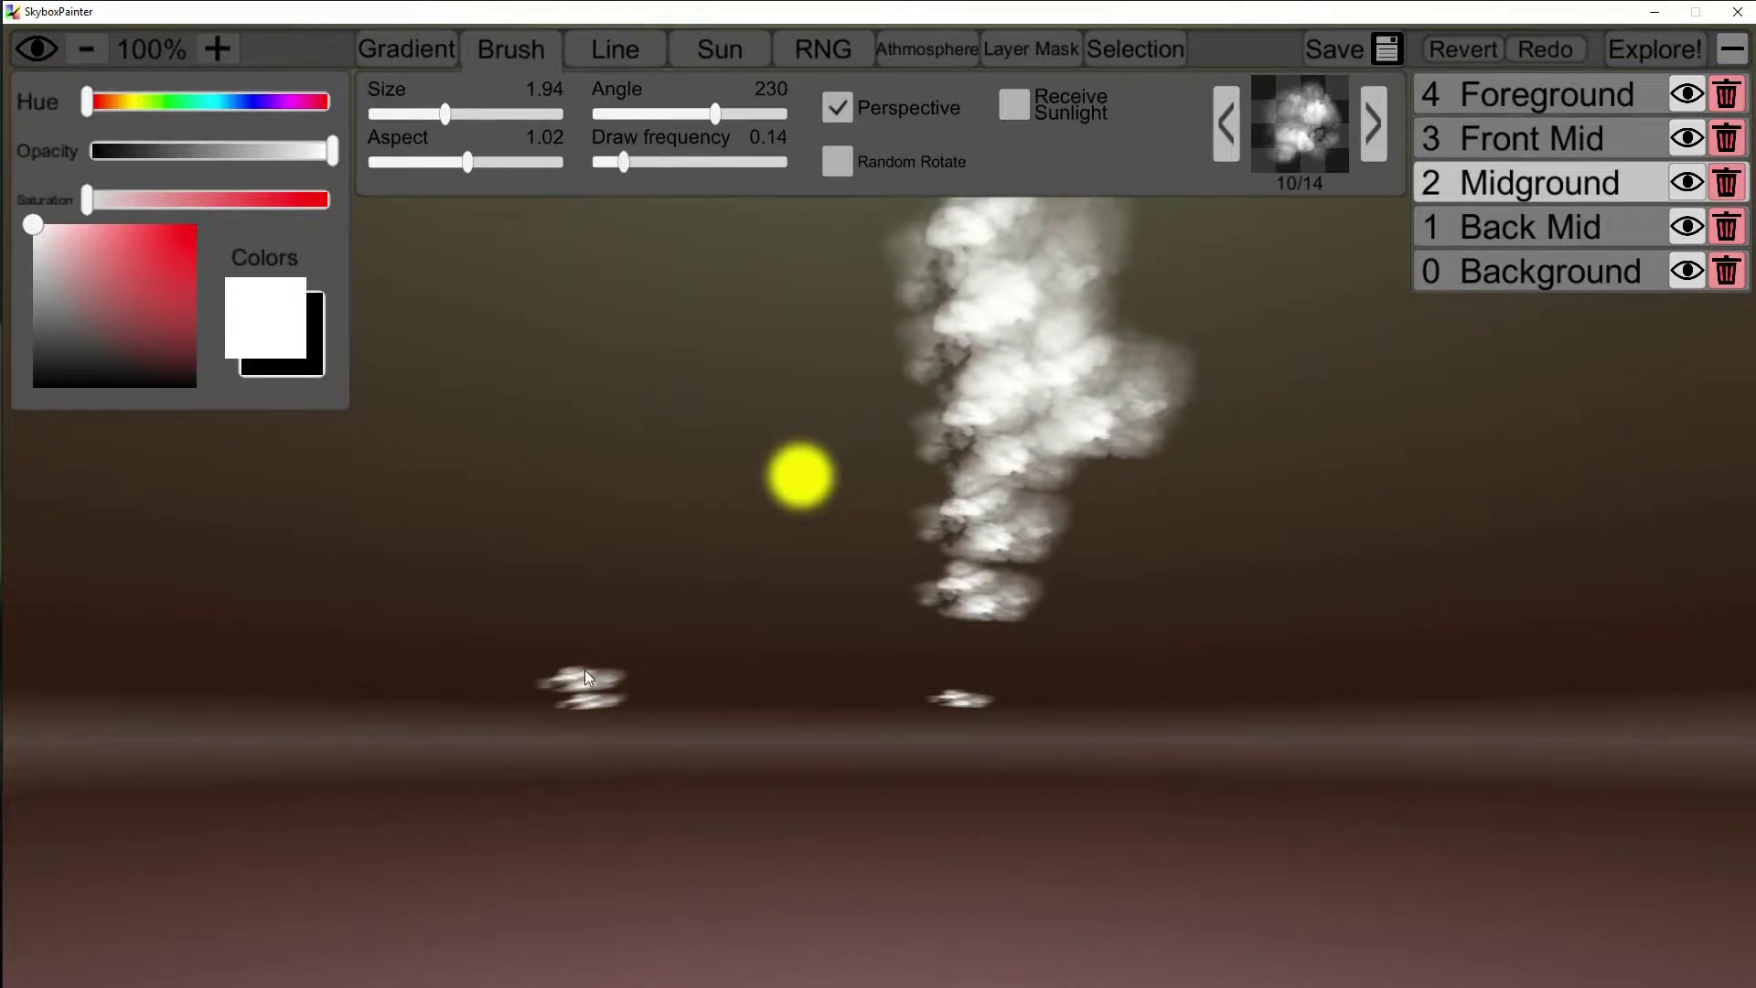
{"action": "left_click_drag", "start_coordinate": [589, 522], "coordinate": [587, 380]}
{"action": "mouse_move", "coordinate": [1137, 660]}
{"action": "left_mouse_down"}
{"action": "mouse_move", "coordinate": [1403, 504]}
{"action": "mouse_move", "coordinate": [1637, 331]}
{"action": "left_mouse_up"}
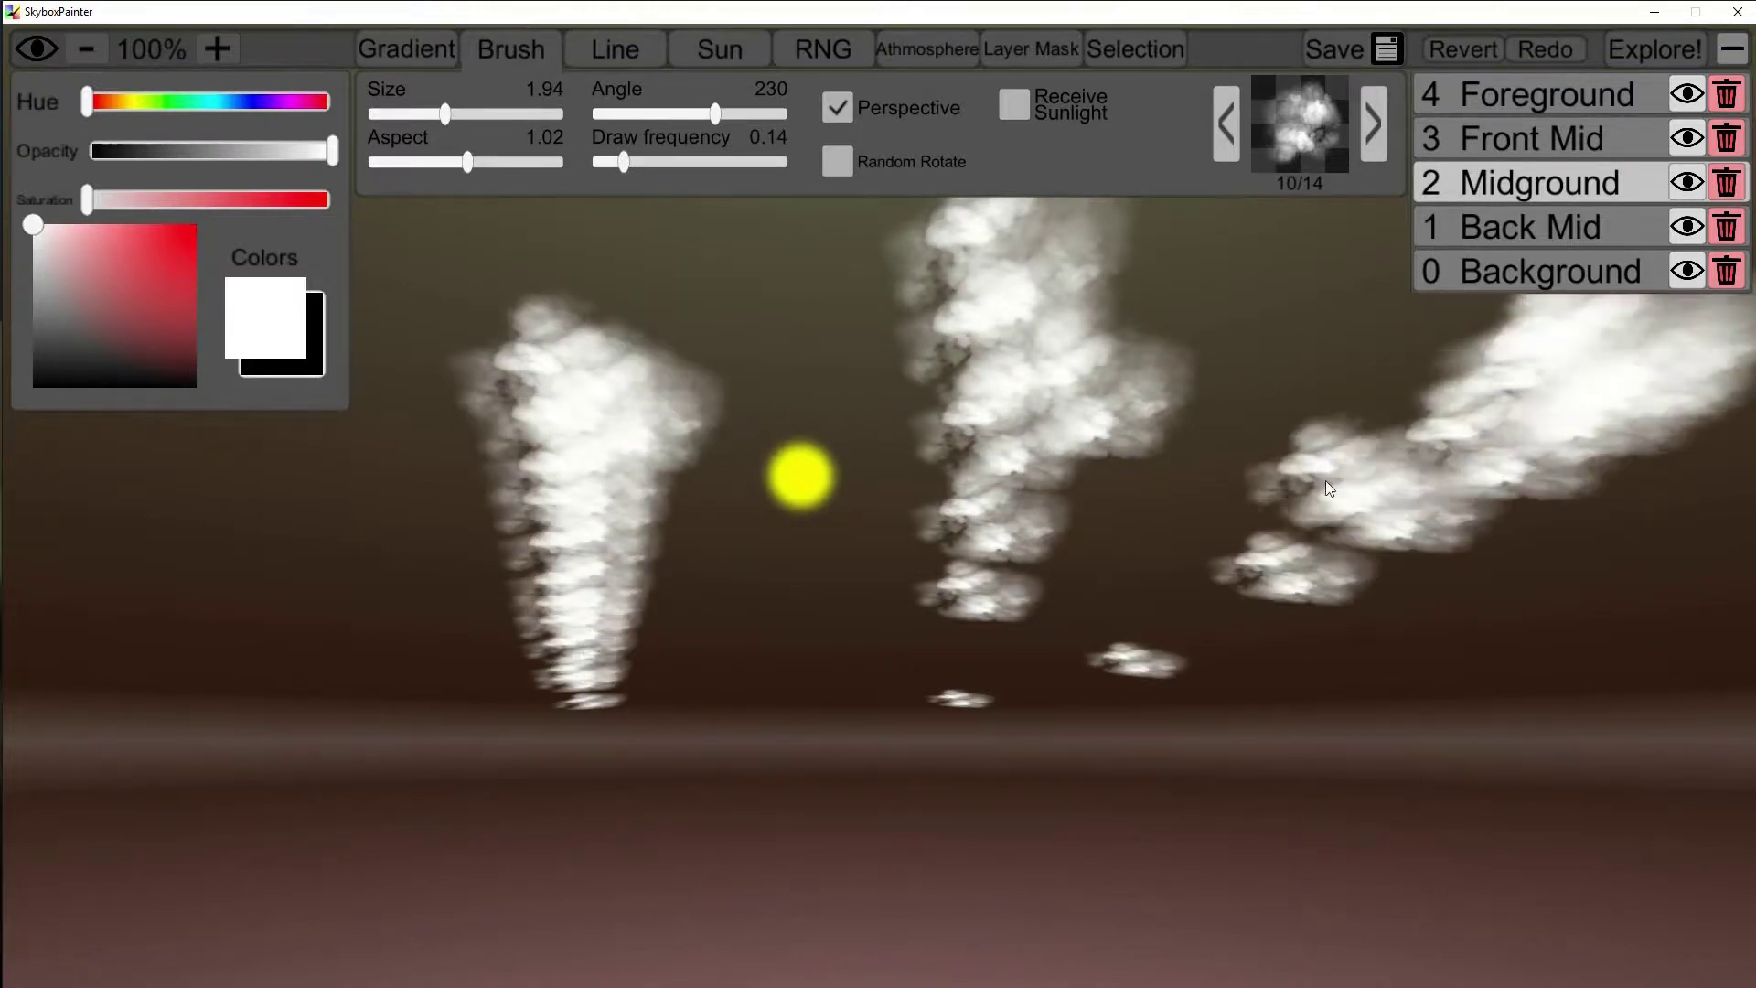
Undo those, swap Perspective for Random Rotate, paint a cloud mass and revert it
{"action": "left_click", "coordinate": [1463, 50]}
{"action": "left_click", "coordinate": [1463, 49]}
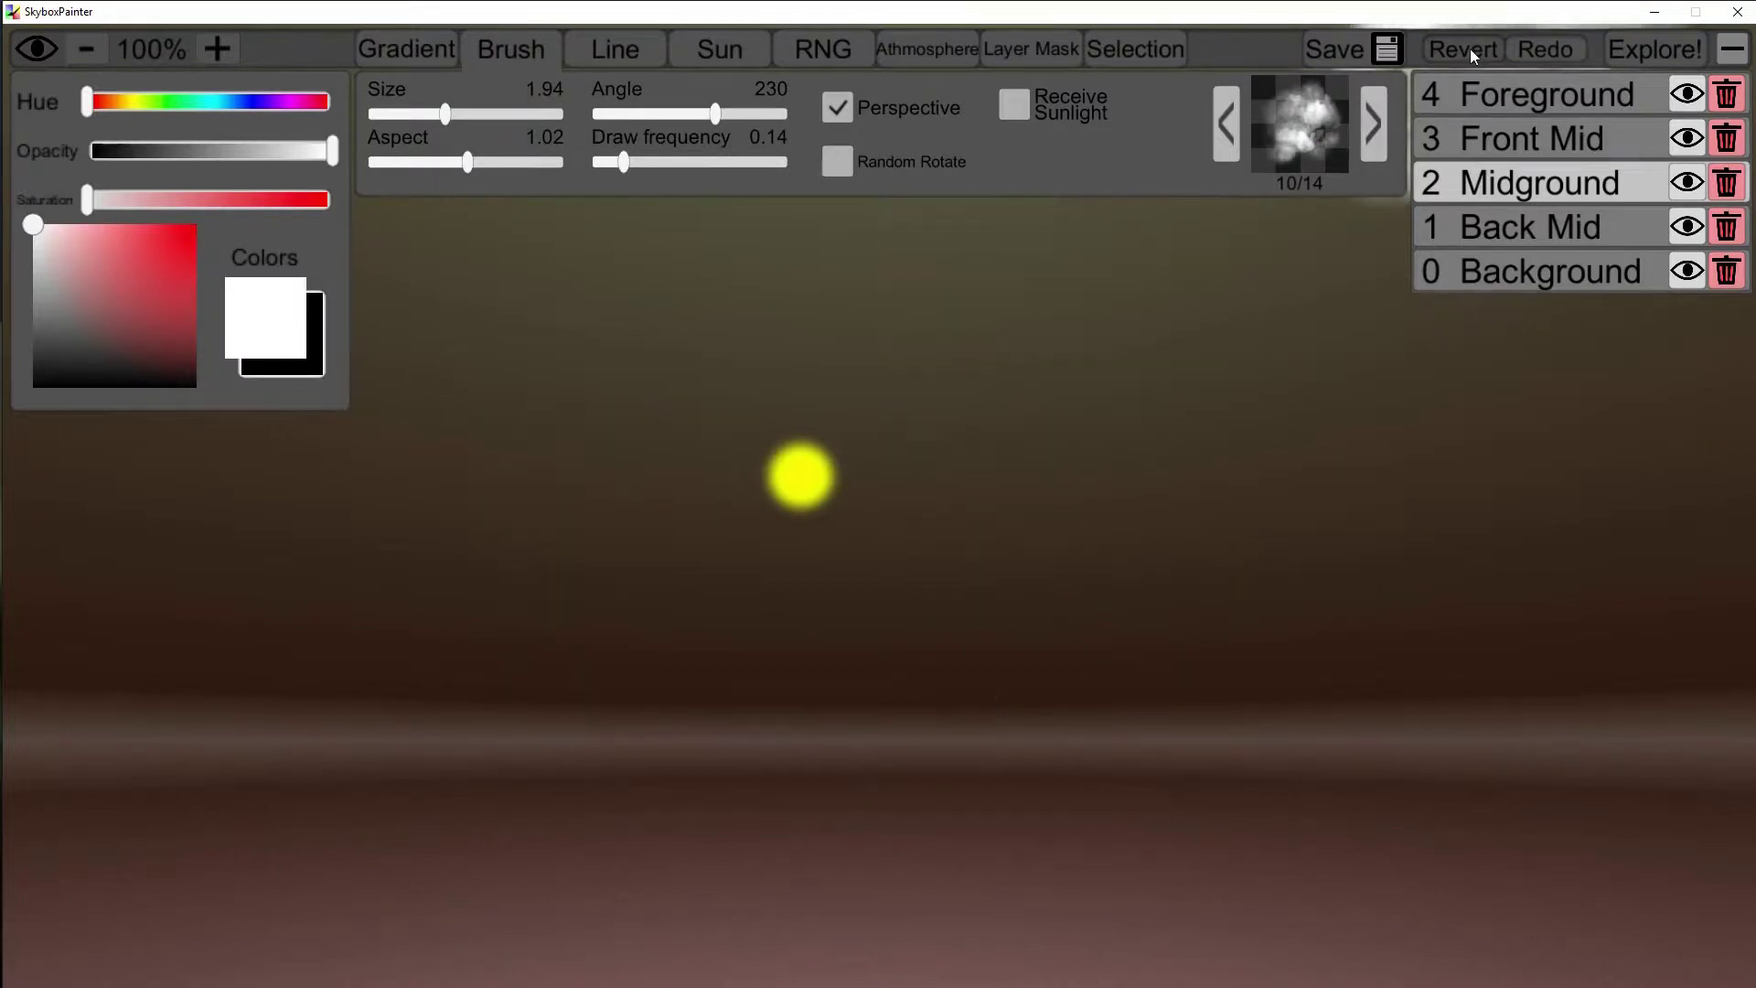
{"action": "left_click", "coordinate": [842, 108]}
{"action": "left_click", "coordinate": [839, 161]}
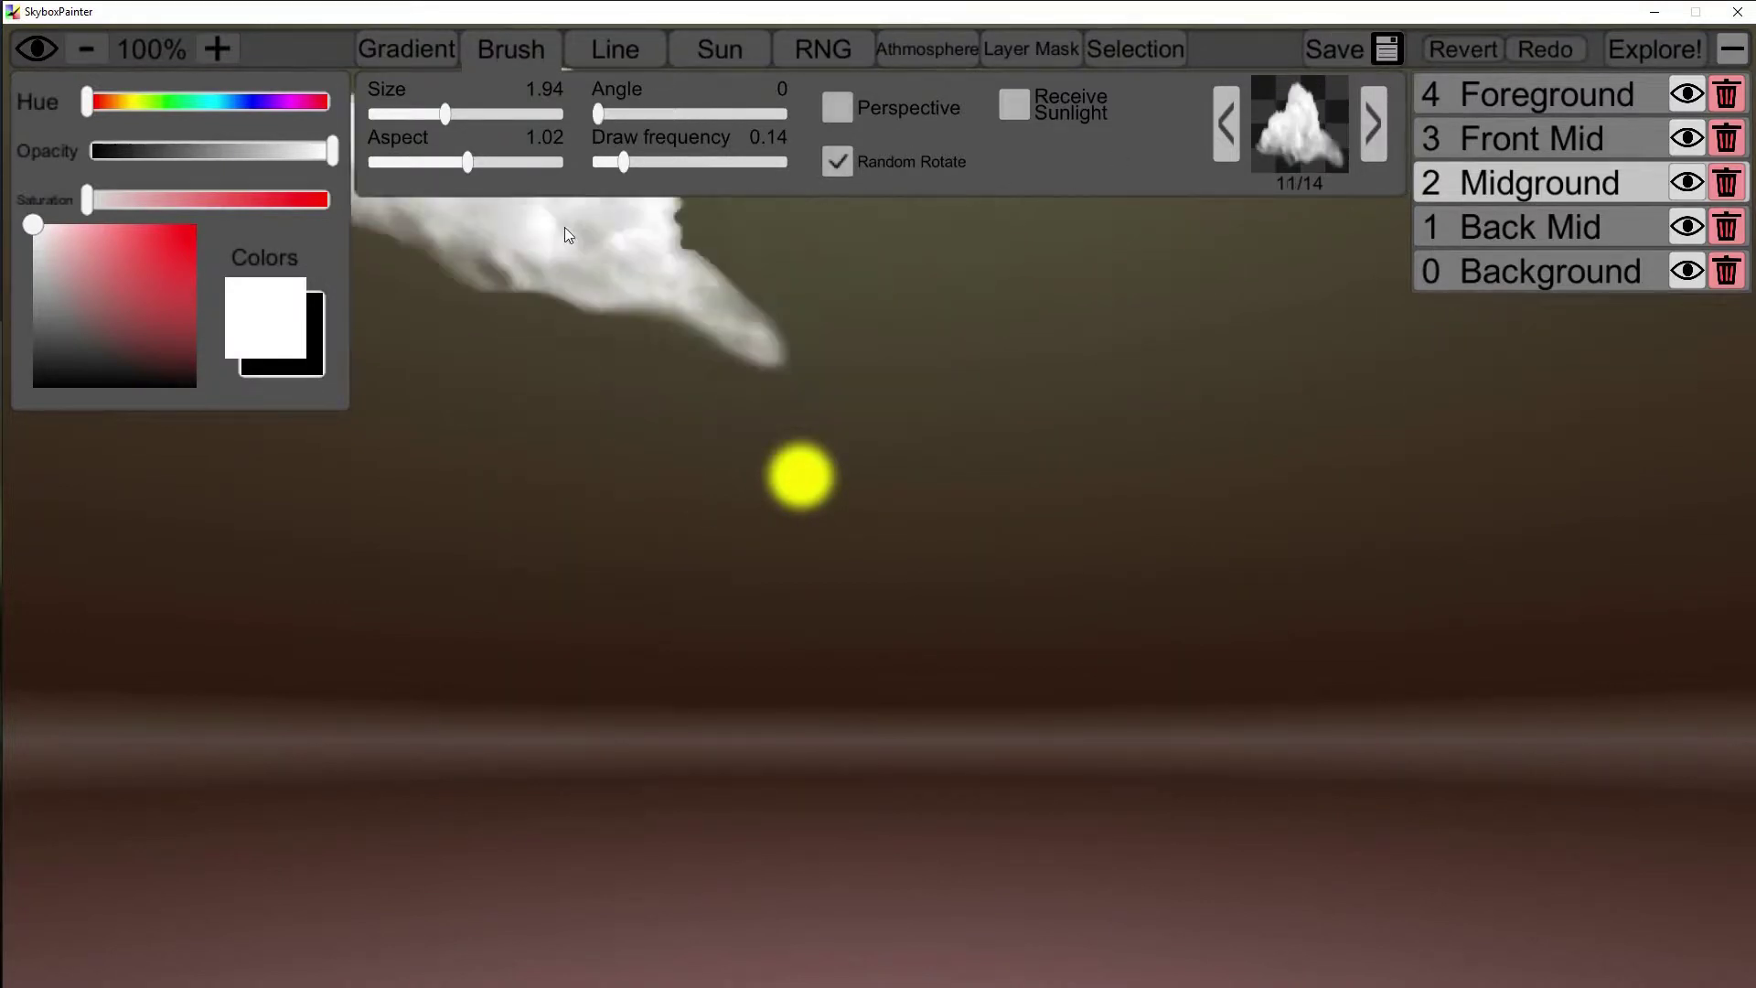
{"action": "mouse_move", "coordinate": [564, 496]}
{"action": "left_mouse_down"}
{"action": "mouse_move", "coordinate": [628, 332]}
{"action": "mouse_move", "coordinate": [726, 376]}
{"action": "mouse_move", "coordinate": [867, 343]}
{"action": "mouse_move", "coordinate": [1204, 396]}
{"action": "mouse_move", "coordinate": [841, 482]}
{"action": "mouse_move", "coordinate": [622, 558]}
{"action": "left_mouse_up"}
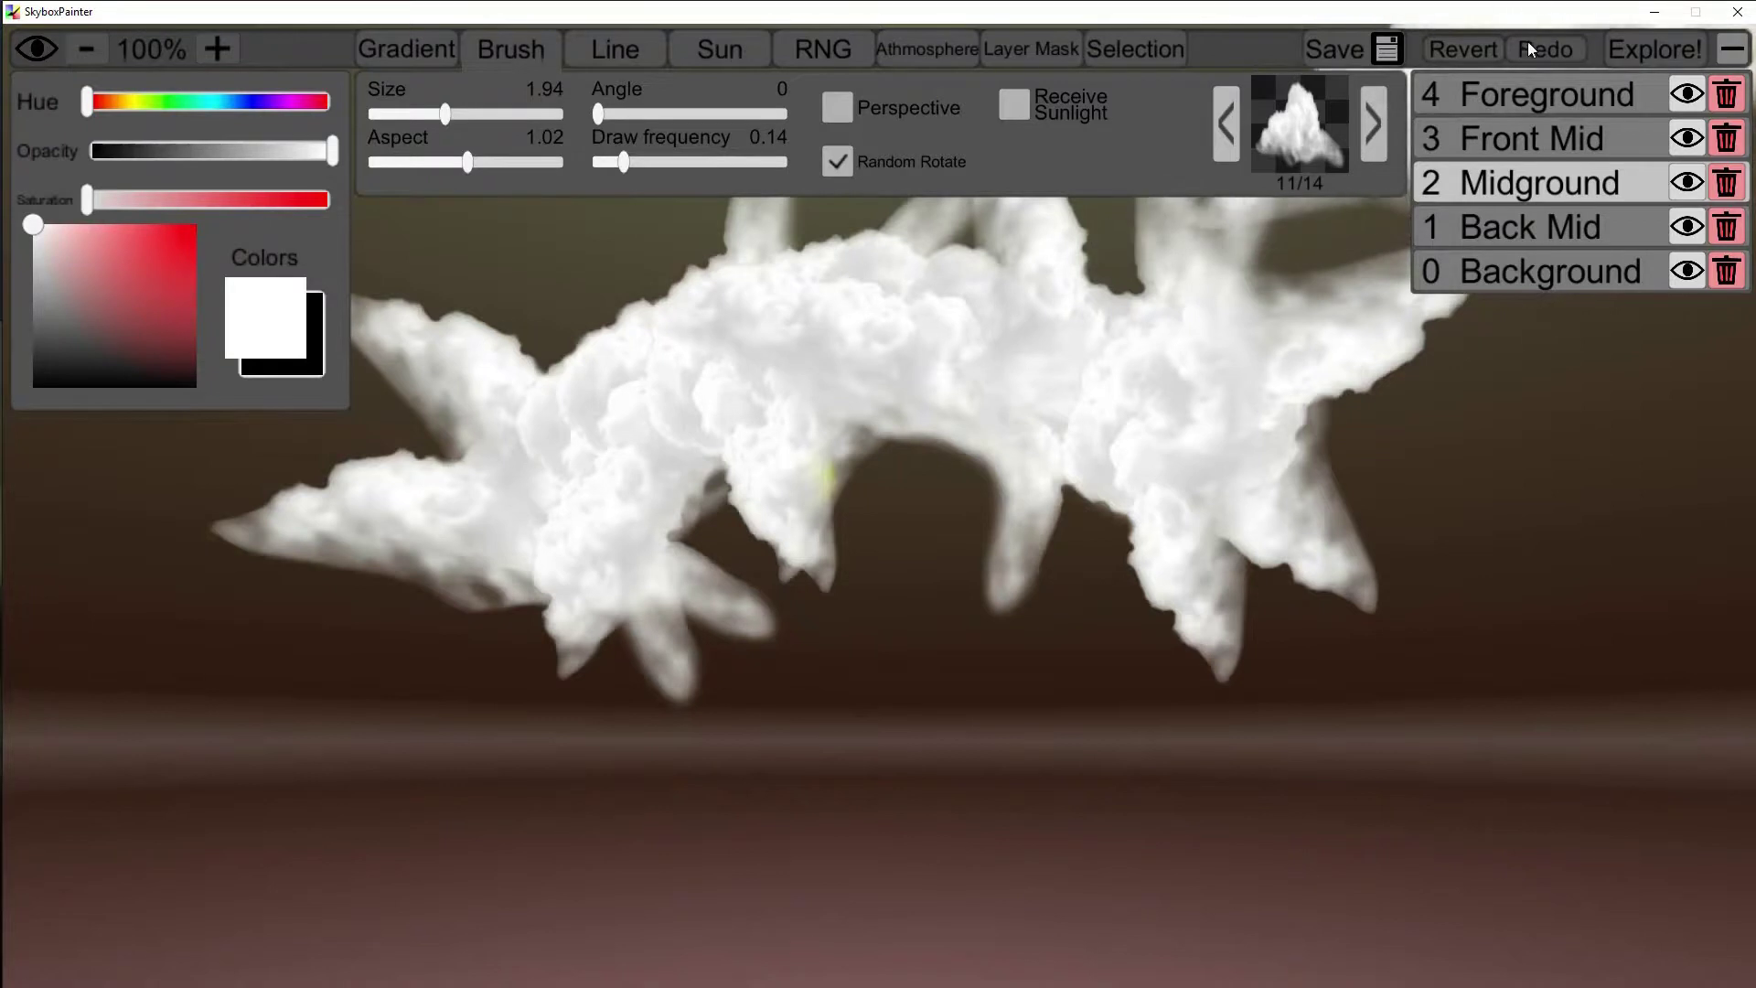
{"action": "left_click", "coordinate": [1461, 53]}
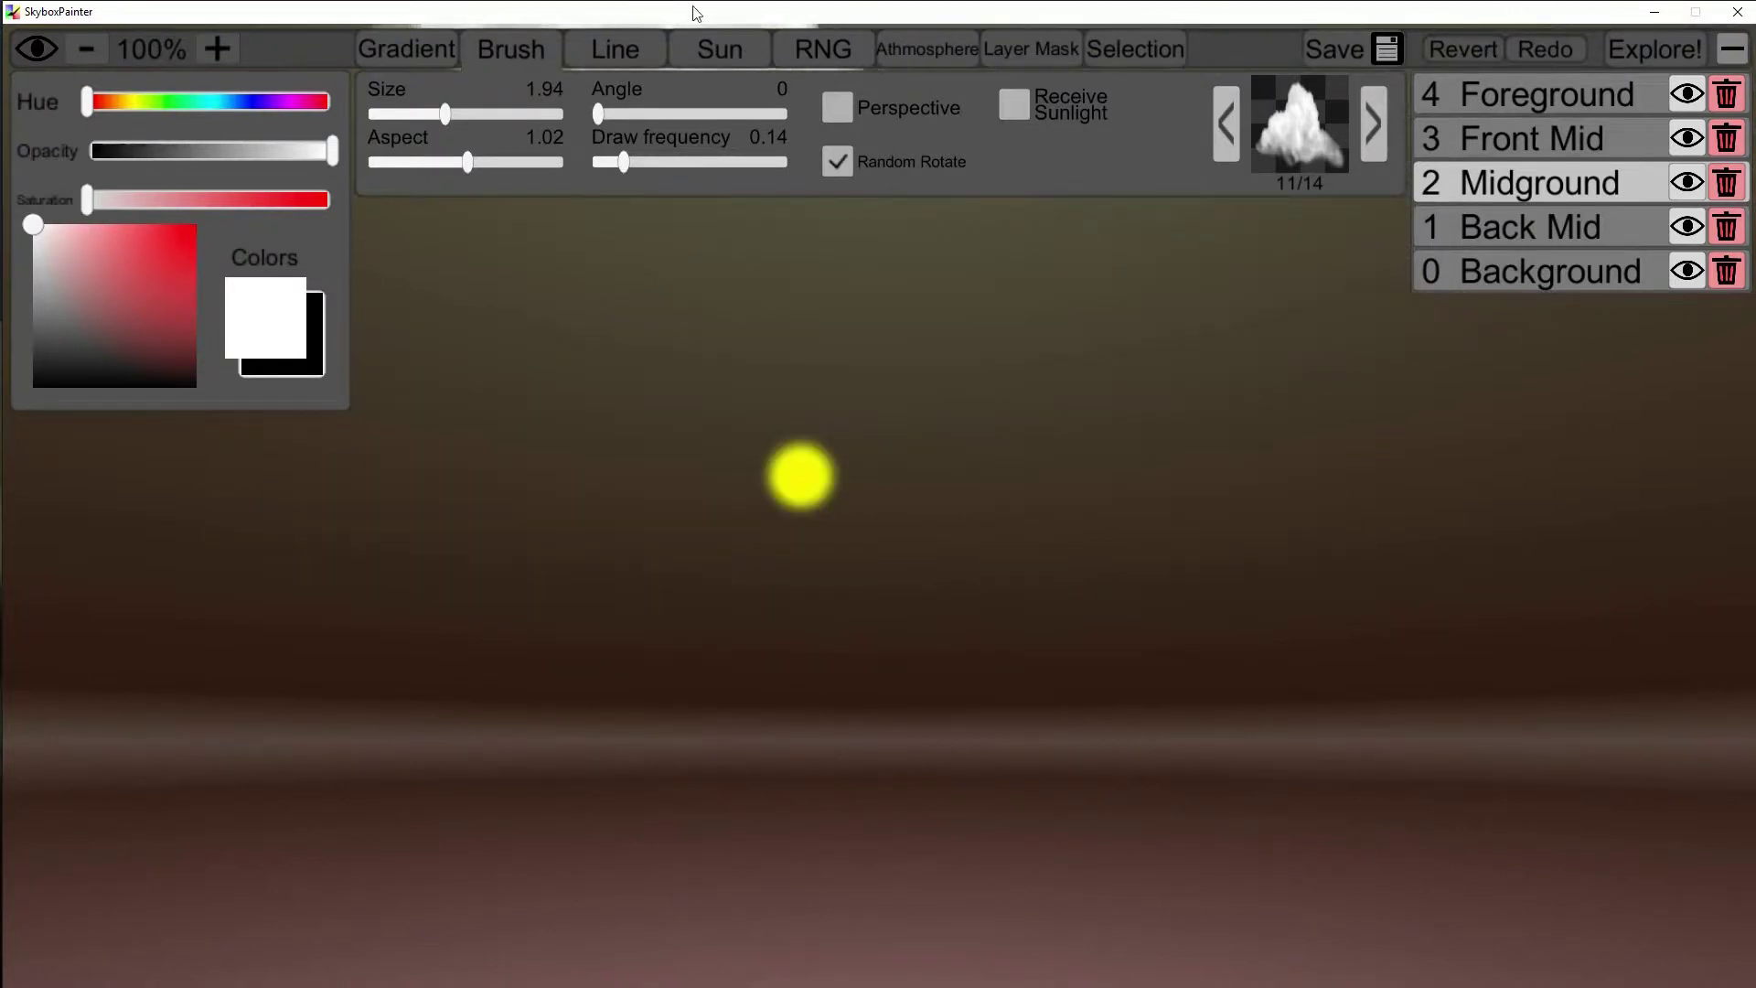
Draw looping white lines on the right and left of the sun, with line size around 6.58
{"action": "left_click", "coordinate": [627, 59]}
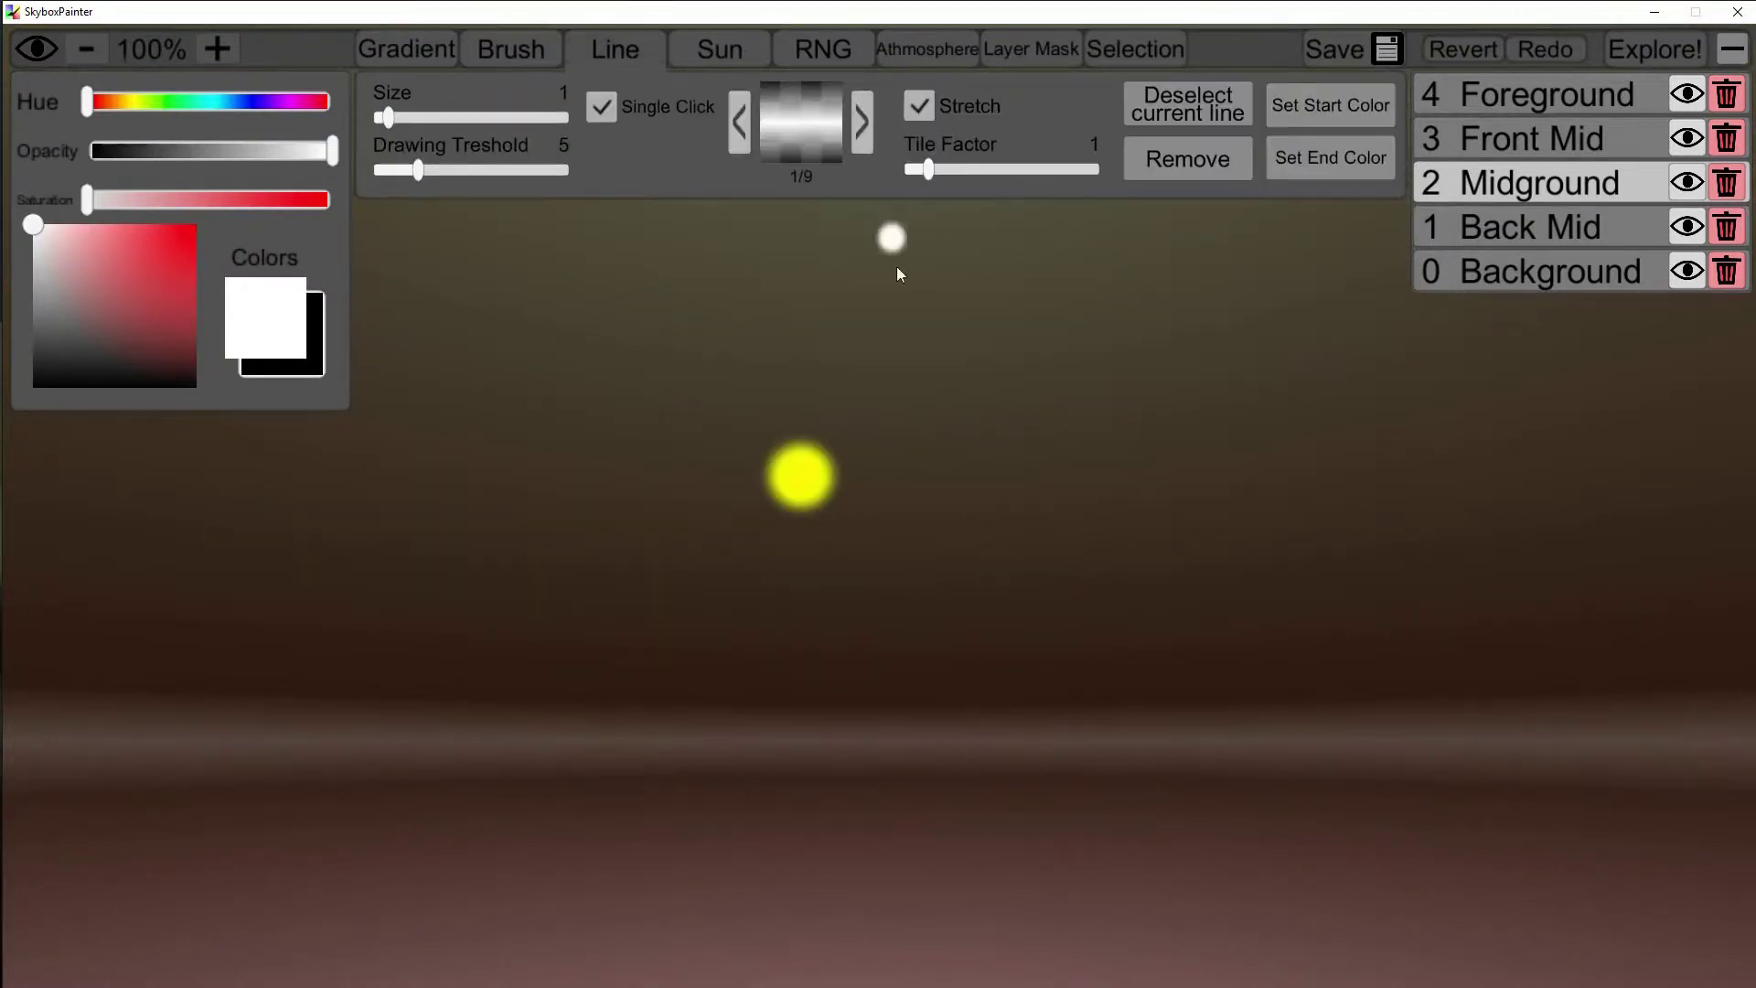
{"action": "key", "text": "w"}
{"action": "key", "text": "a"}
{"action": "key", "text": "s"}
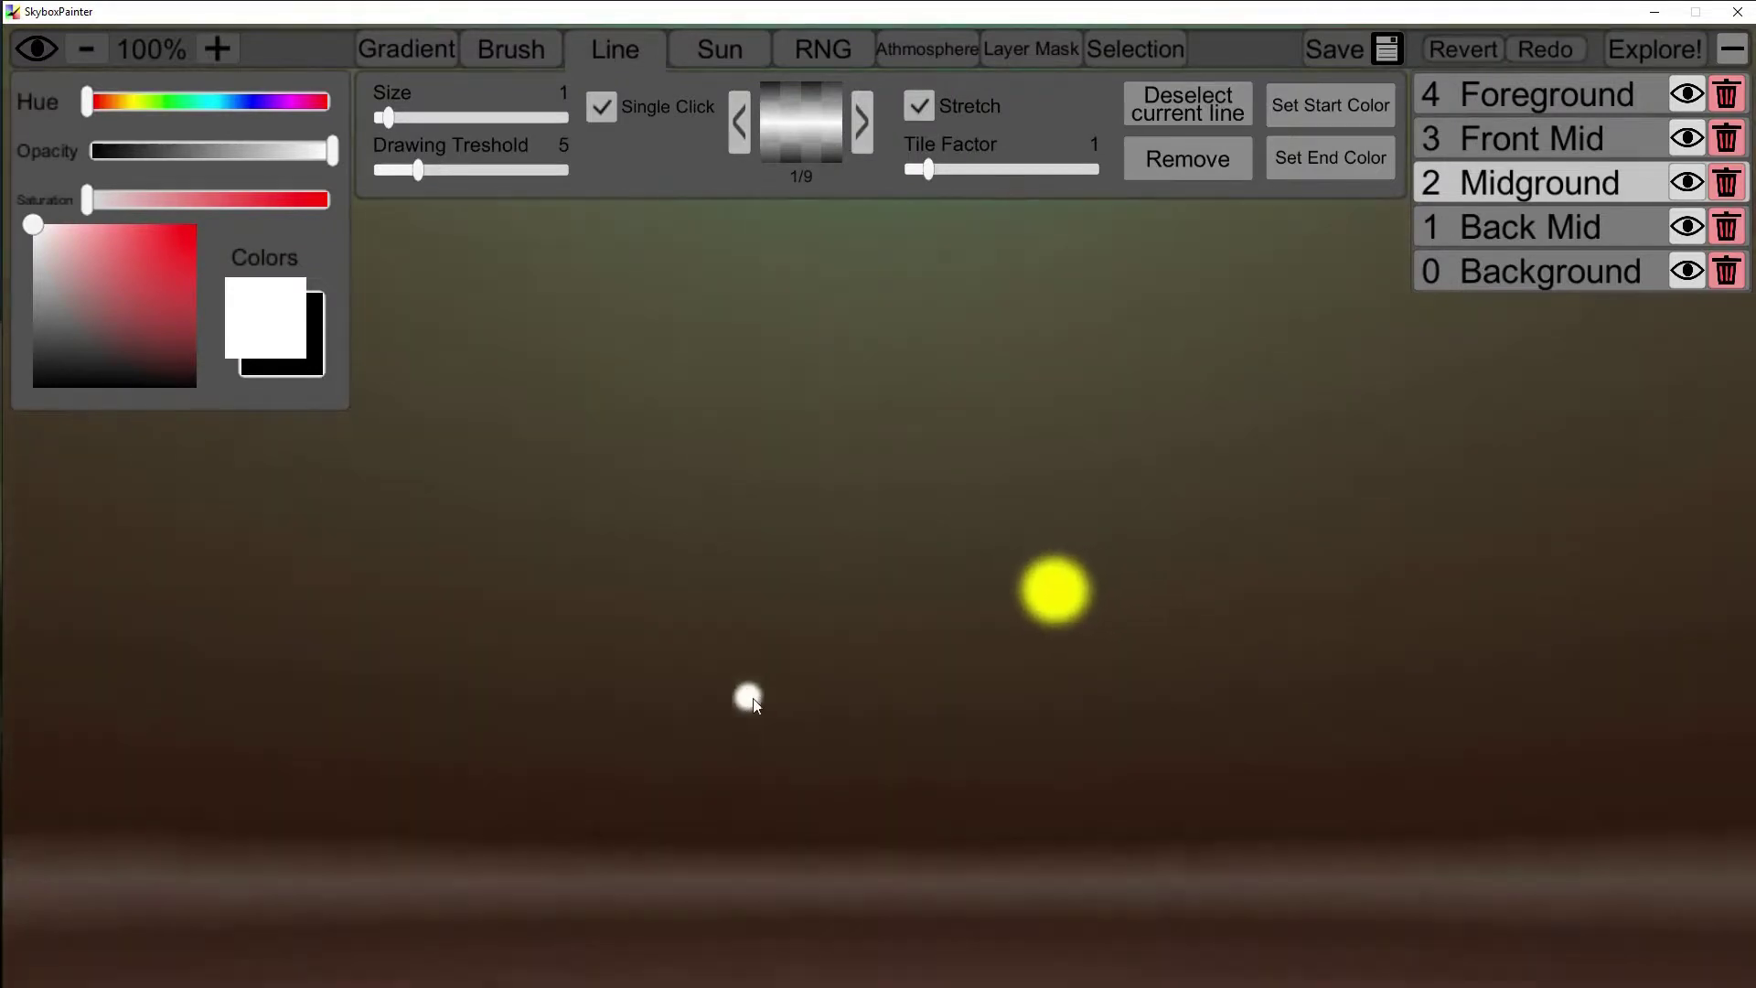
{"action": "key", "text": "d"}
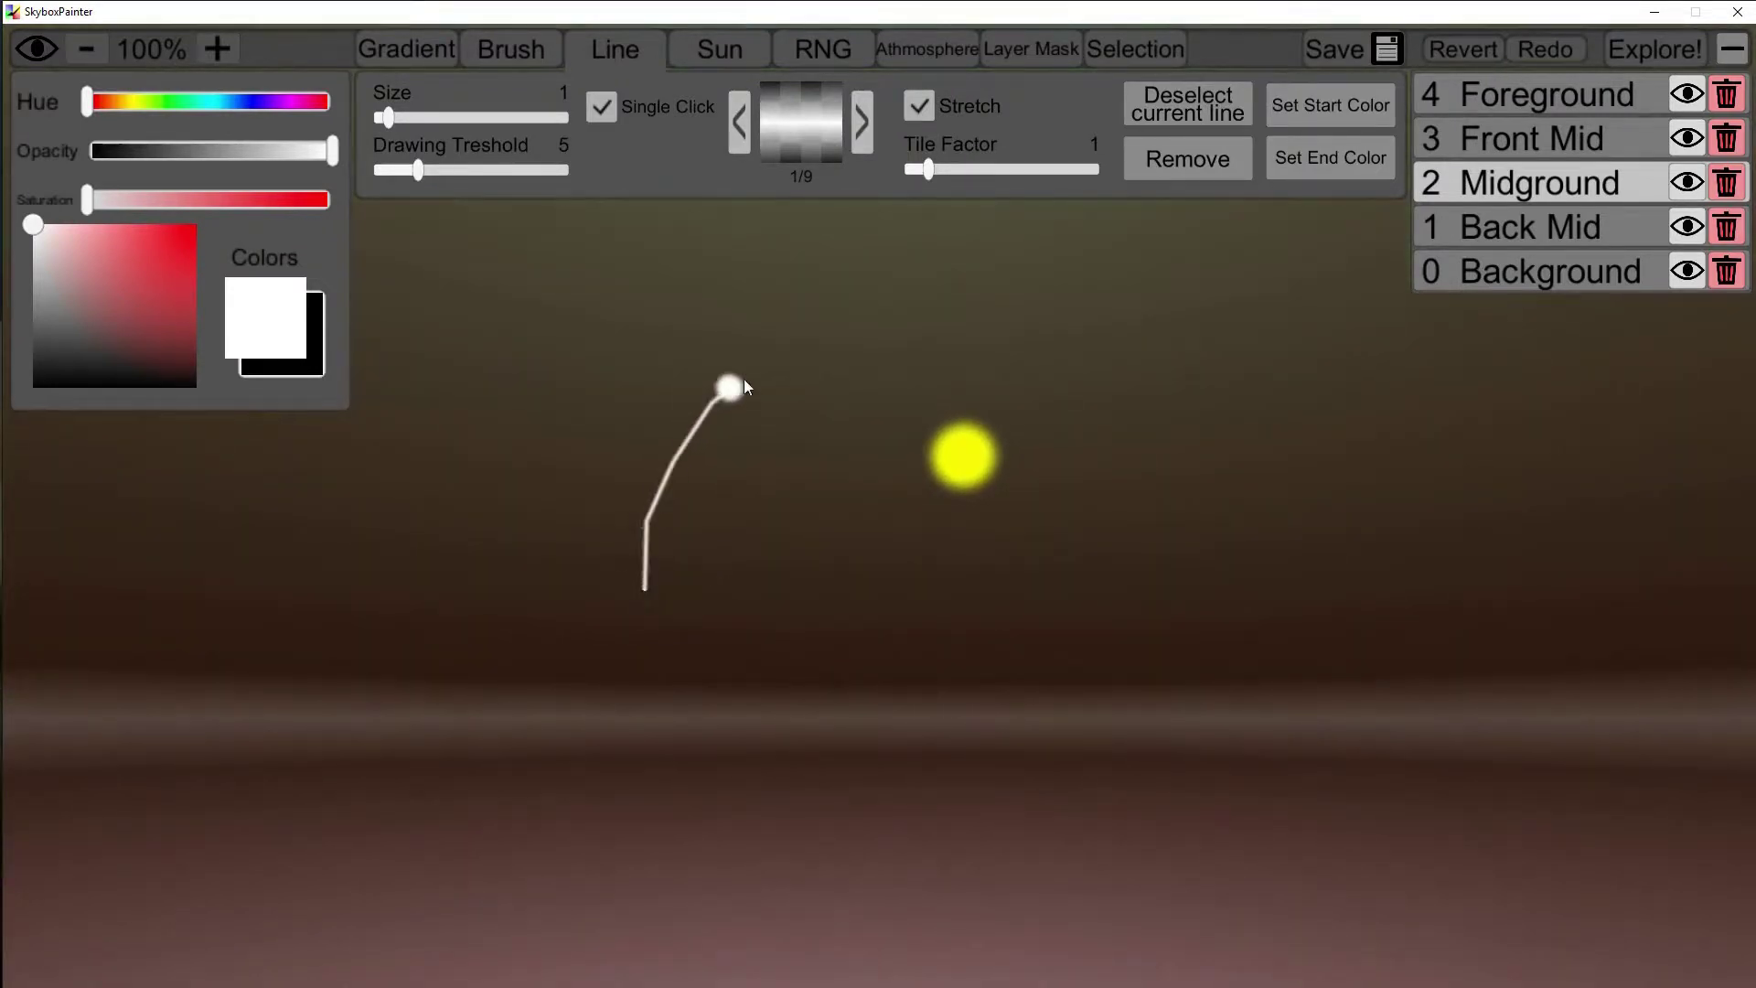
{"action": "mouse_move", "coordinate": [1155, 370]}
{"action": "left_mouse_down"}
{"action": "mouse_move", "coordinate": [1281, 640]}
{"action": "mouse_move", "coordinate": [1167, 416]}
{"action": "mouse_move", "coordinate": [1665, 558]}
{"action": "mouse_move", "coordinate": [1651, 535]}
{"action": "left_mouse_up"}
{"action": "mouse_move", "coordinate": [391, 119]}
{"action": "left_mouse_down"}
{"action": "mouse_move", "coordinate": [540, 102]}
{"action": "mouse_move", "coordinate": [382, 170]}
{"action": "left_mouse_up"}
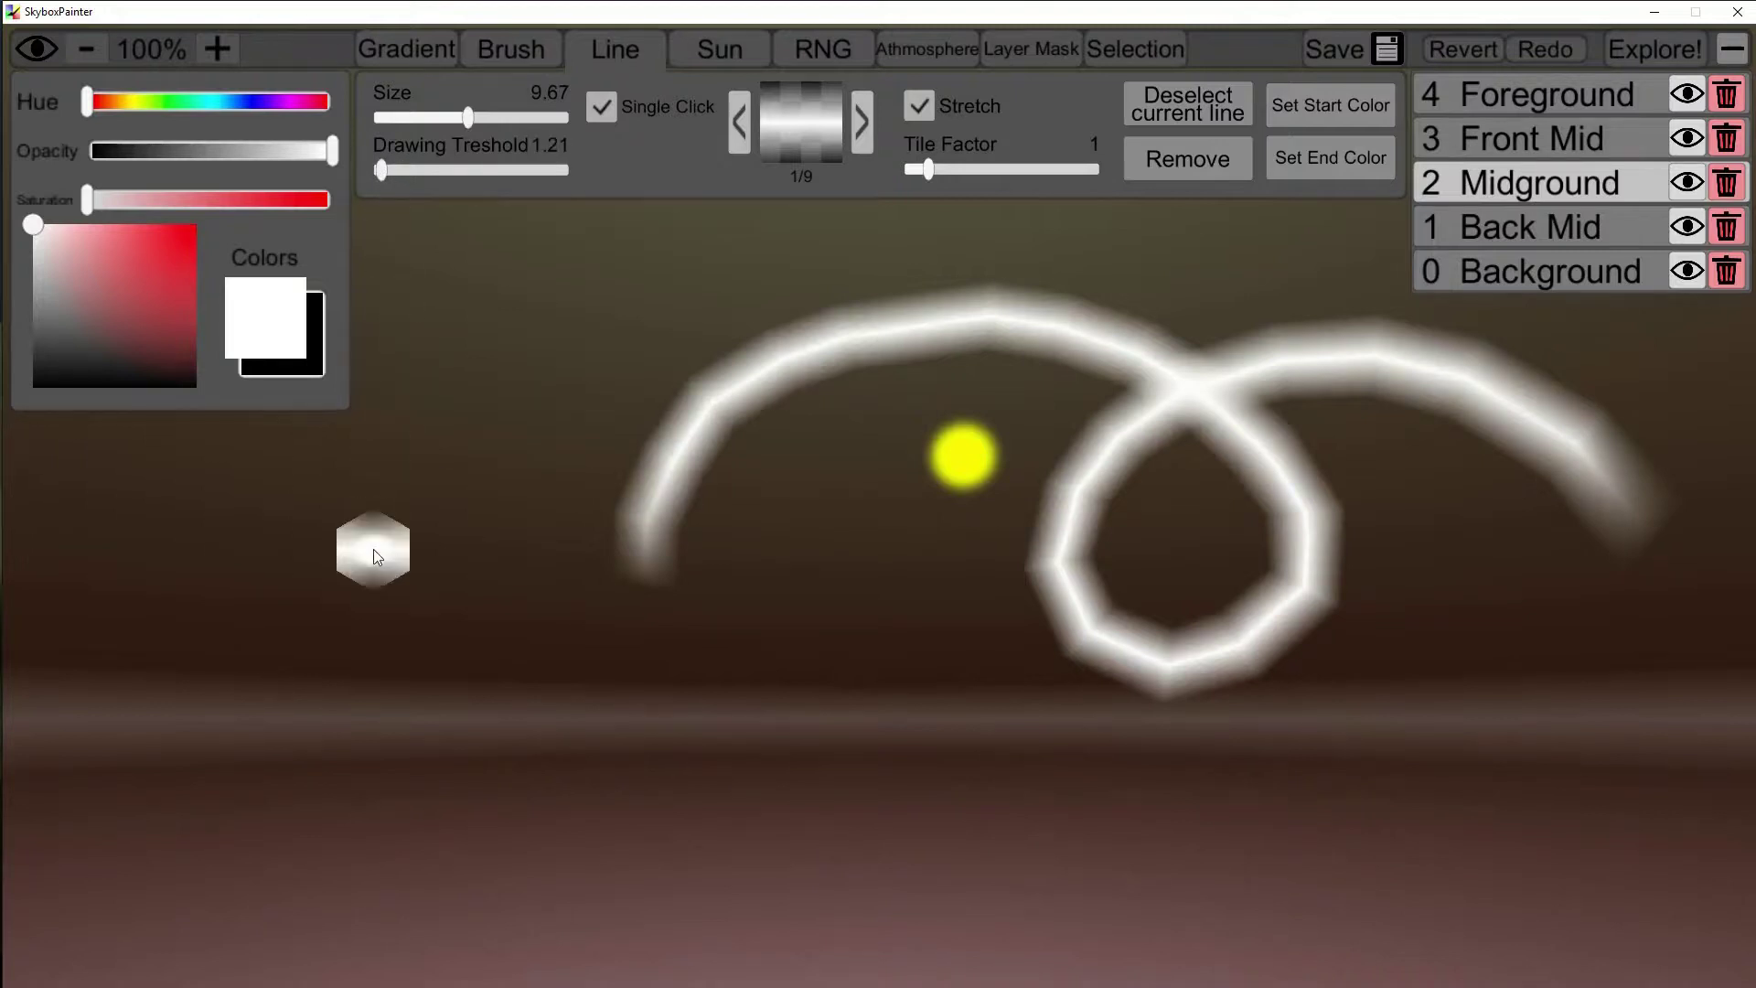
{"action": "mouse_move", "coordinate": [373, 548]}
{"action": "left_mouse_down"}
{"action": "mouse_move", "coordinate": [433, 397]}
{"action": "mouse_move", "coordinate": [595, 431]}
{"action": "mouse_move", "coordinate": [569, 558]}
{"action": "mouse_move", "coordinate": [673, 448]}
{"action": "mouse_move", "coordinate": [998, 624]}
{"action": "left_mouse_up"}
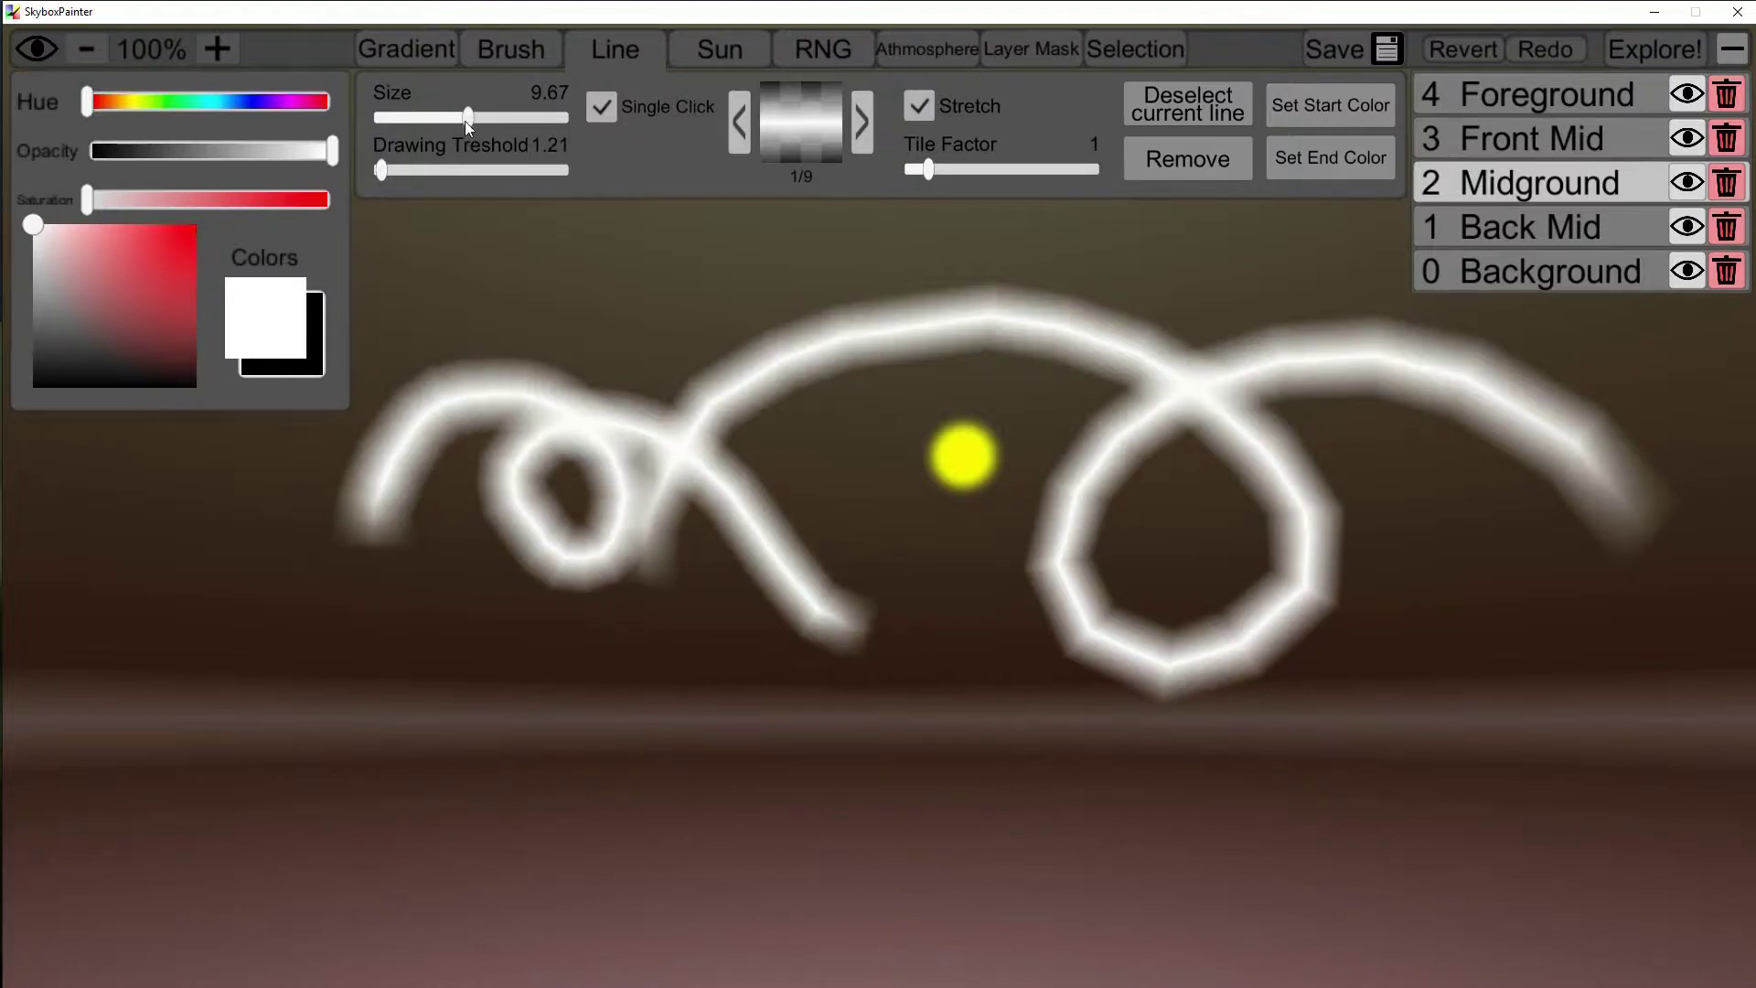
{"action": "mouse_move", "coordinate": [465, 121]}
{"action": "left_mouse_down"}
{"action": "mouse_move", "coordinate": [573, 97]}
{"action": "mouse_move", "coordinate": [376, 134]}
{"action": "mouse_move", "coordinate": [448, 118]}
{"action": "mouse_move", "coordinate": [431, 123]}
{"action": "left_mouse_up"}
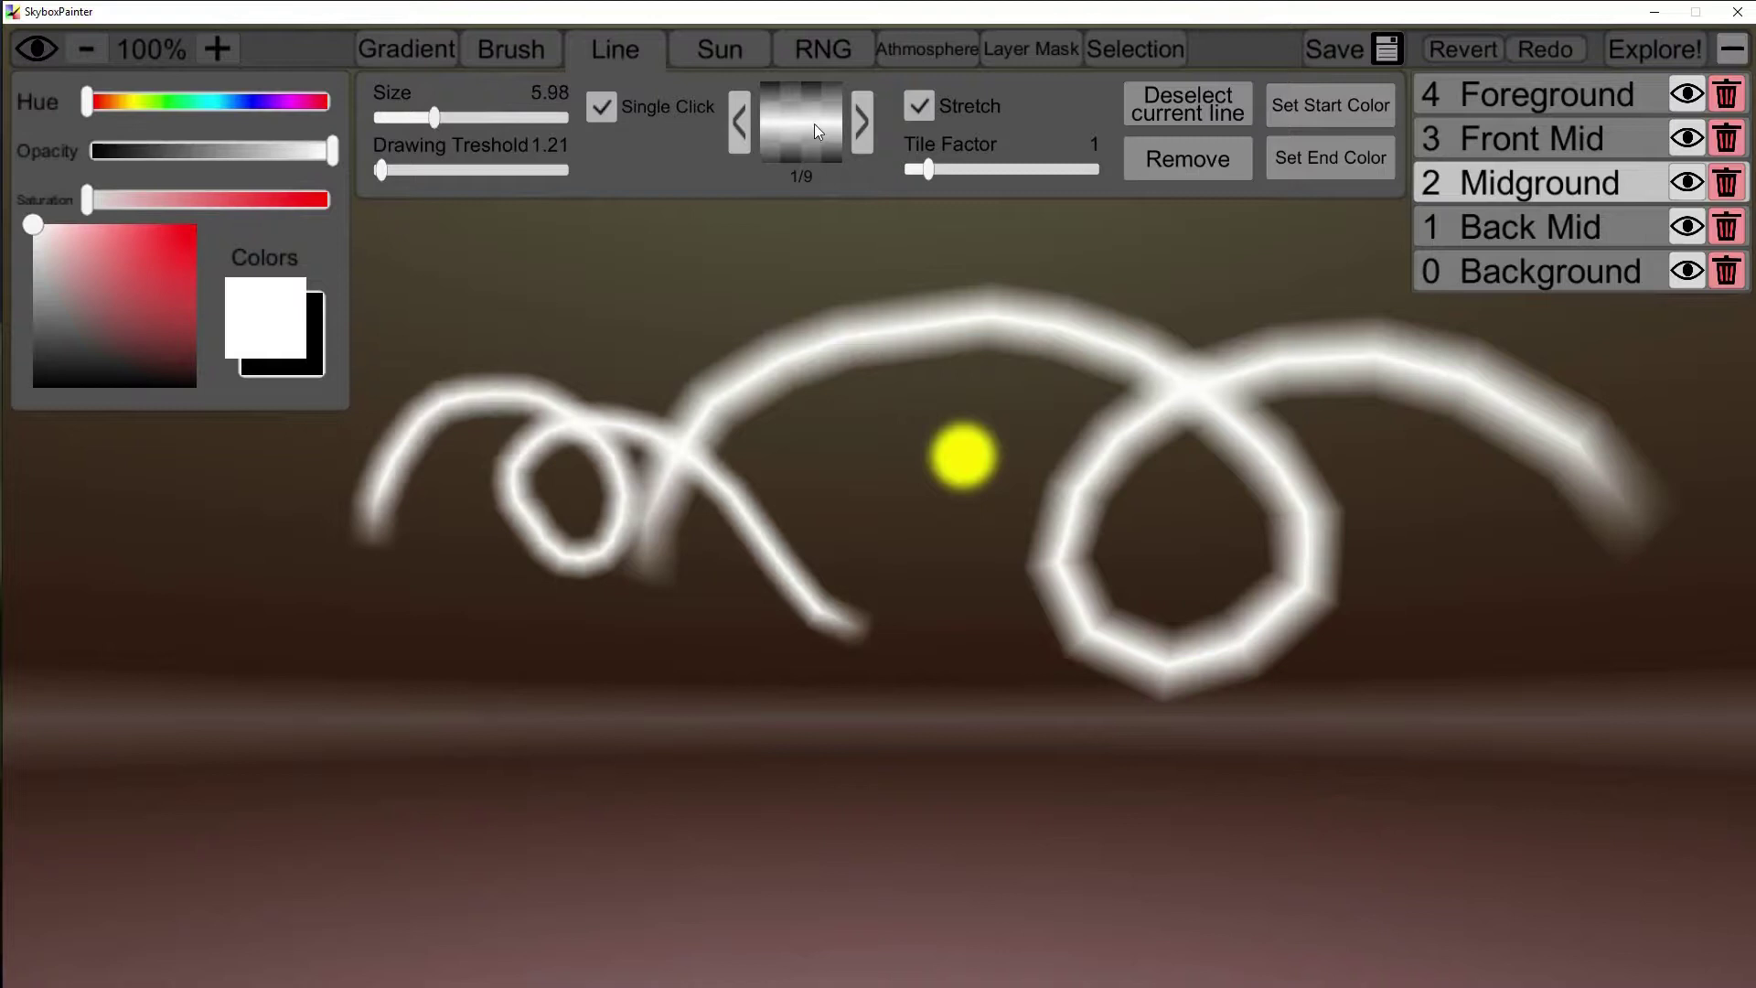
Give the left loop texture 3/9 tiled at tile factor 10, with Stretch left off
{"action": "left_click", "coordinate": [863, 129]}
{"action": "left_click", "coordinate": [865, 128]}
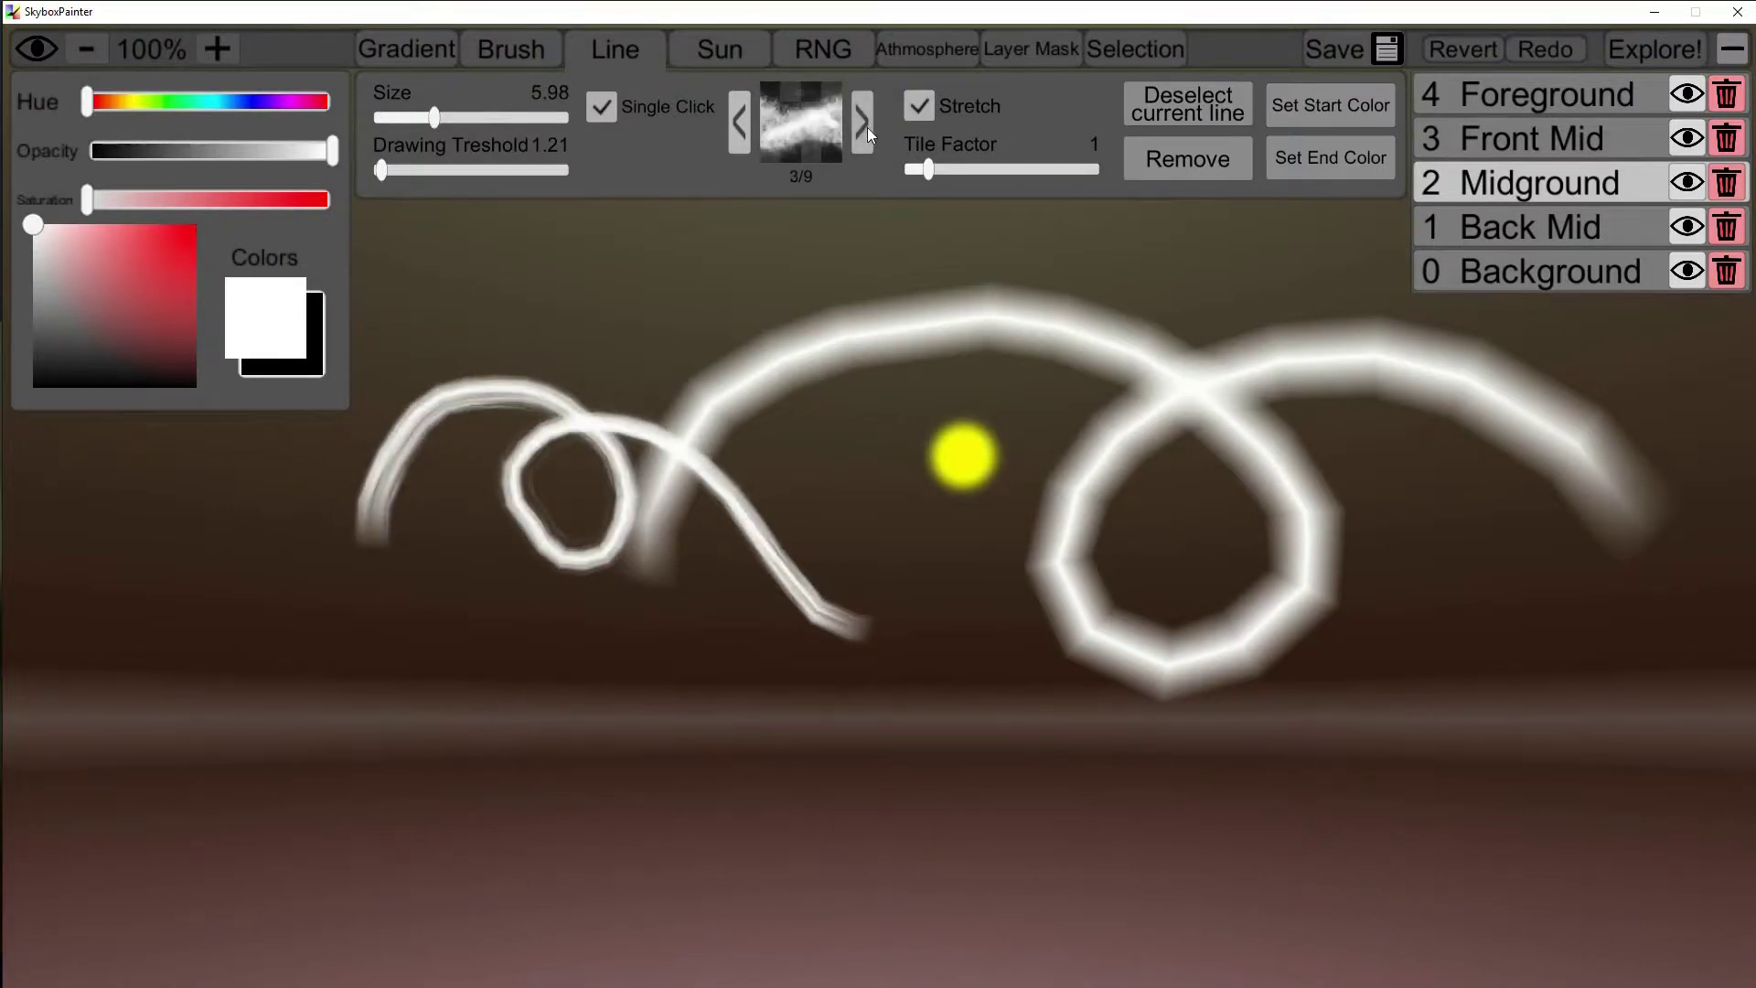
{"action": "left_click", "coordinate": [867, 128]}
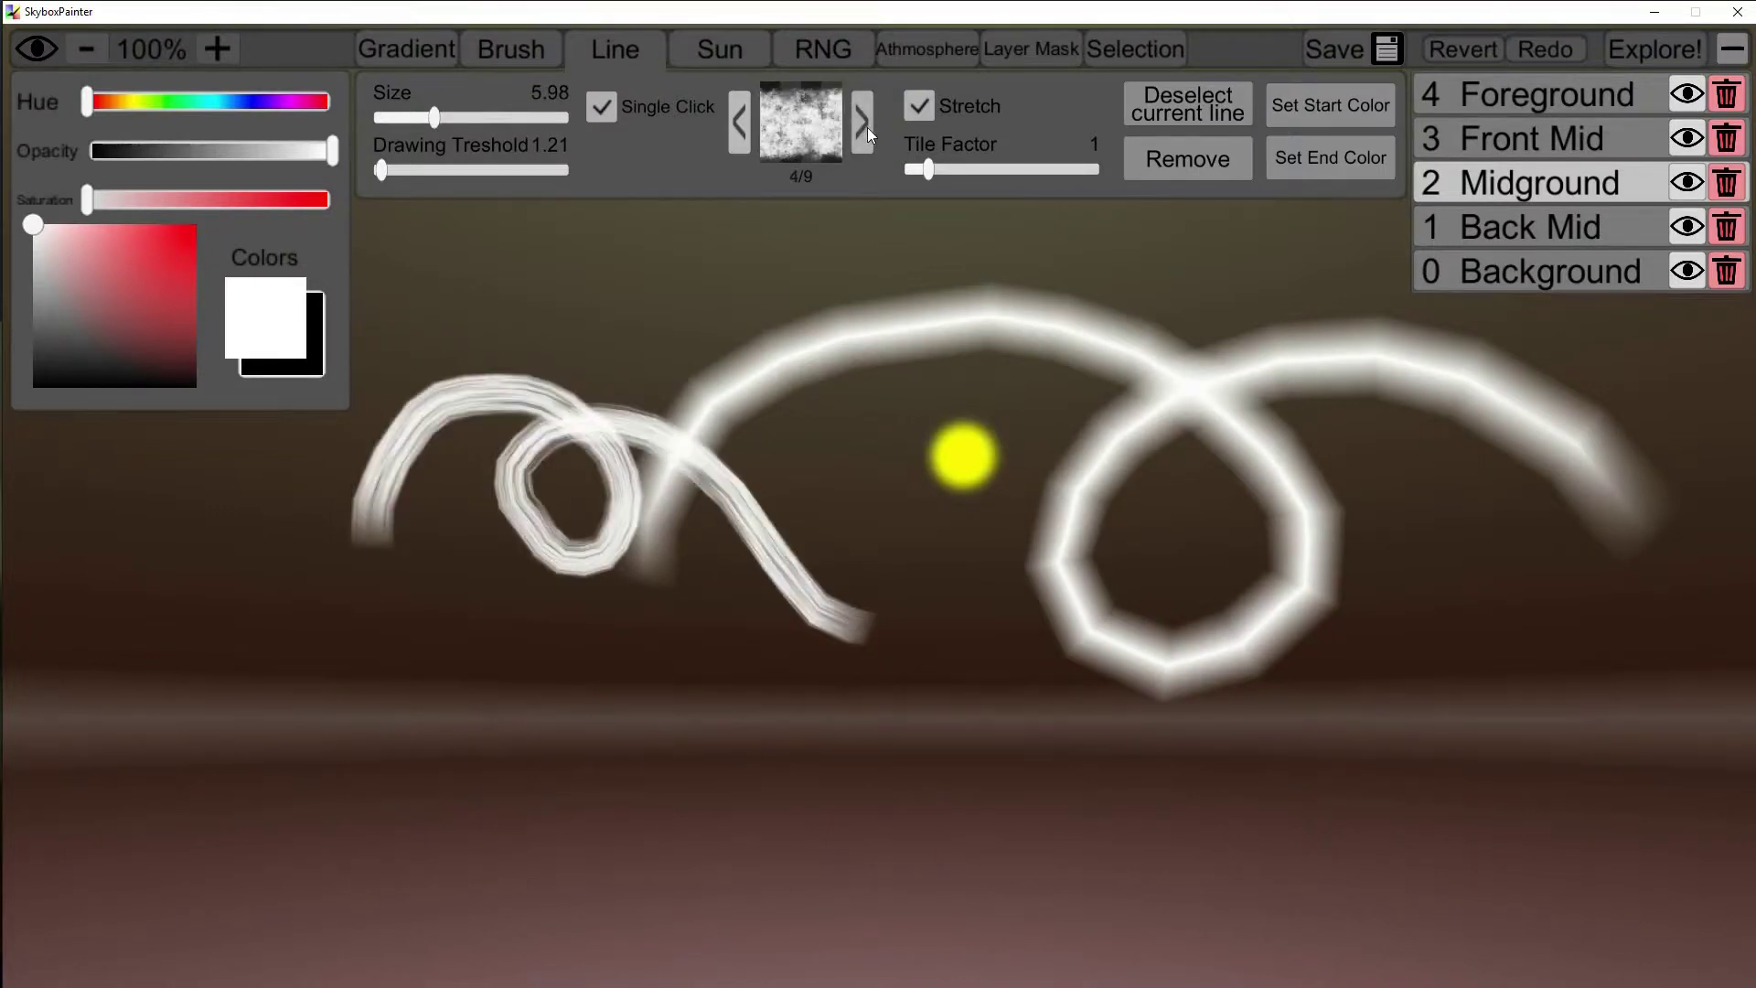
{"action": "left_click", "coordinate": [740, 130]}
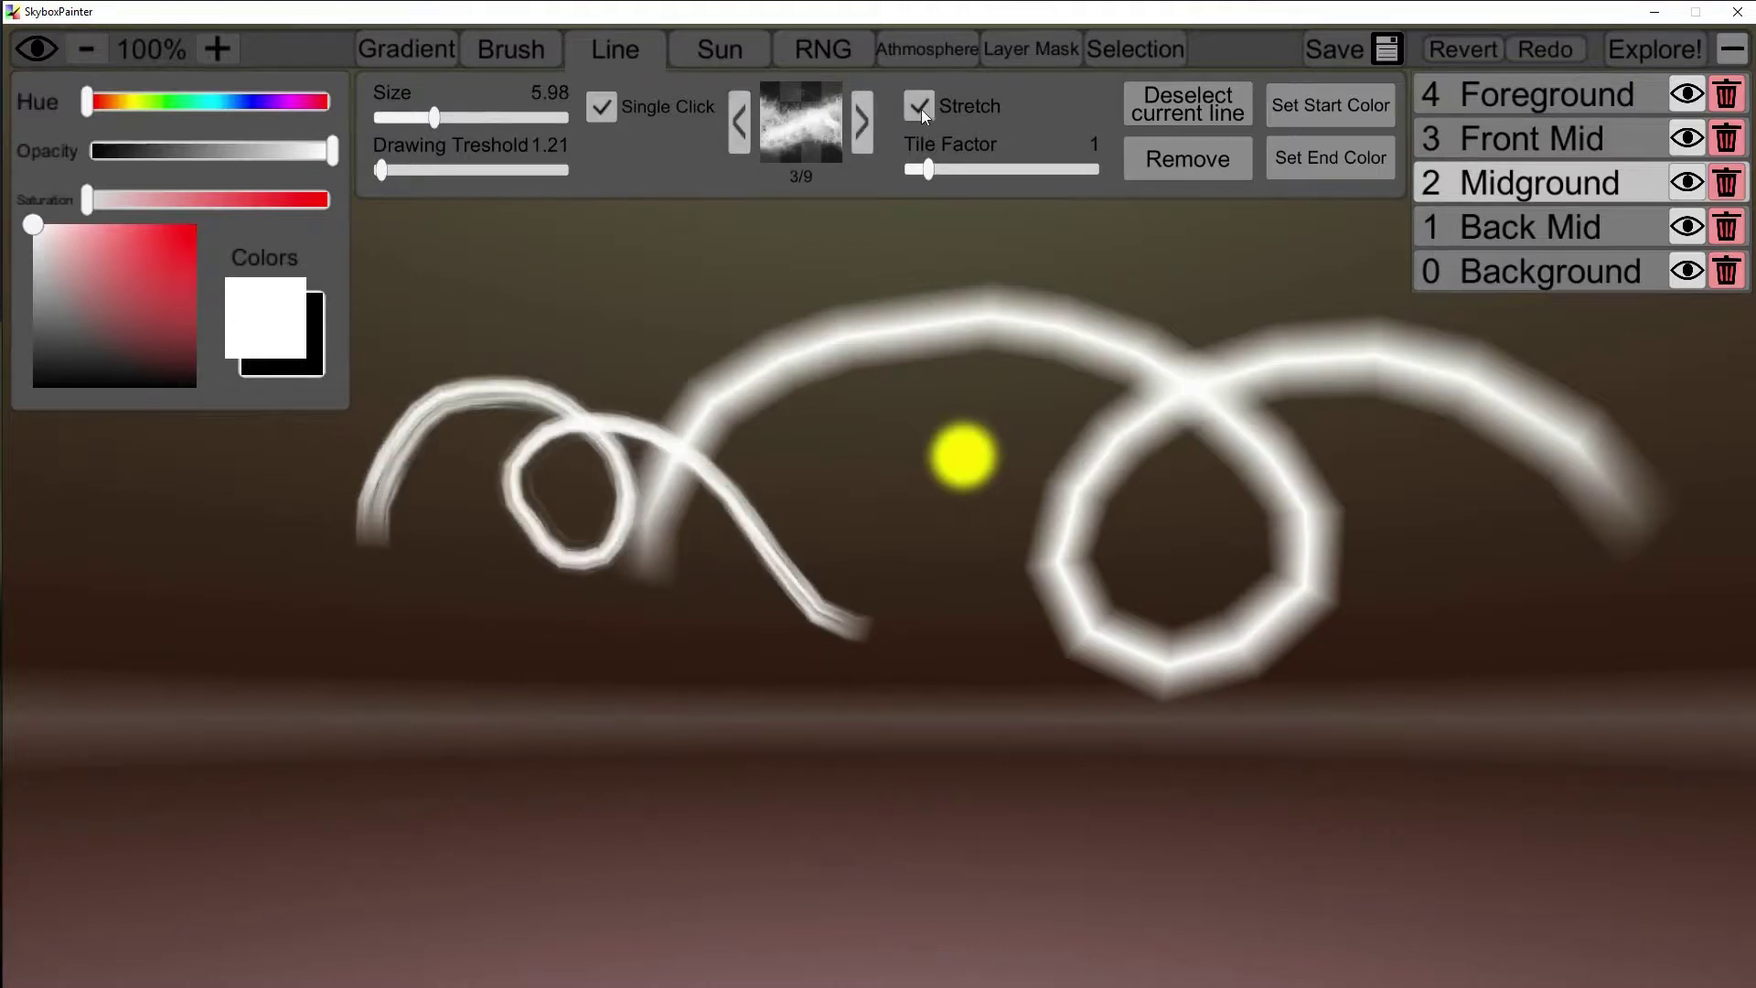
{"action": "mouse_move", "coordinate": [929, 170]}
{"action": "left_mouse_down"}
{"action": "mouse_move", "coordinate": [1222, 166]}
{"action": "mouse_move", "coordinate": [848, 179]}
{"action": "mouse_move", "coordinate": [1144, 152]}
{"action": "left_mouse_up"}
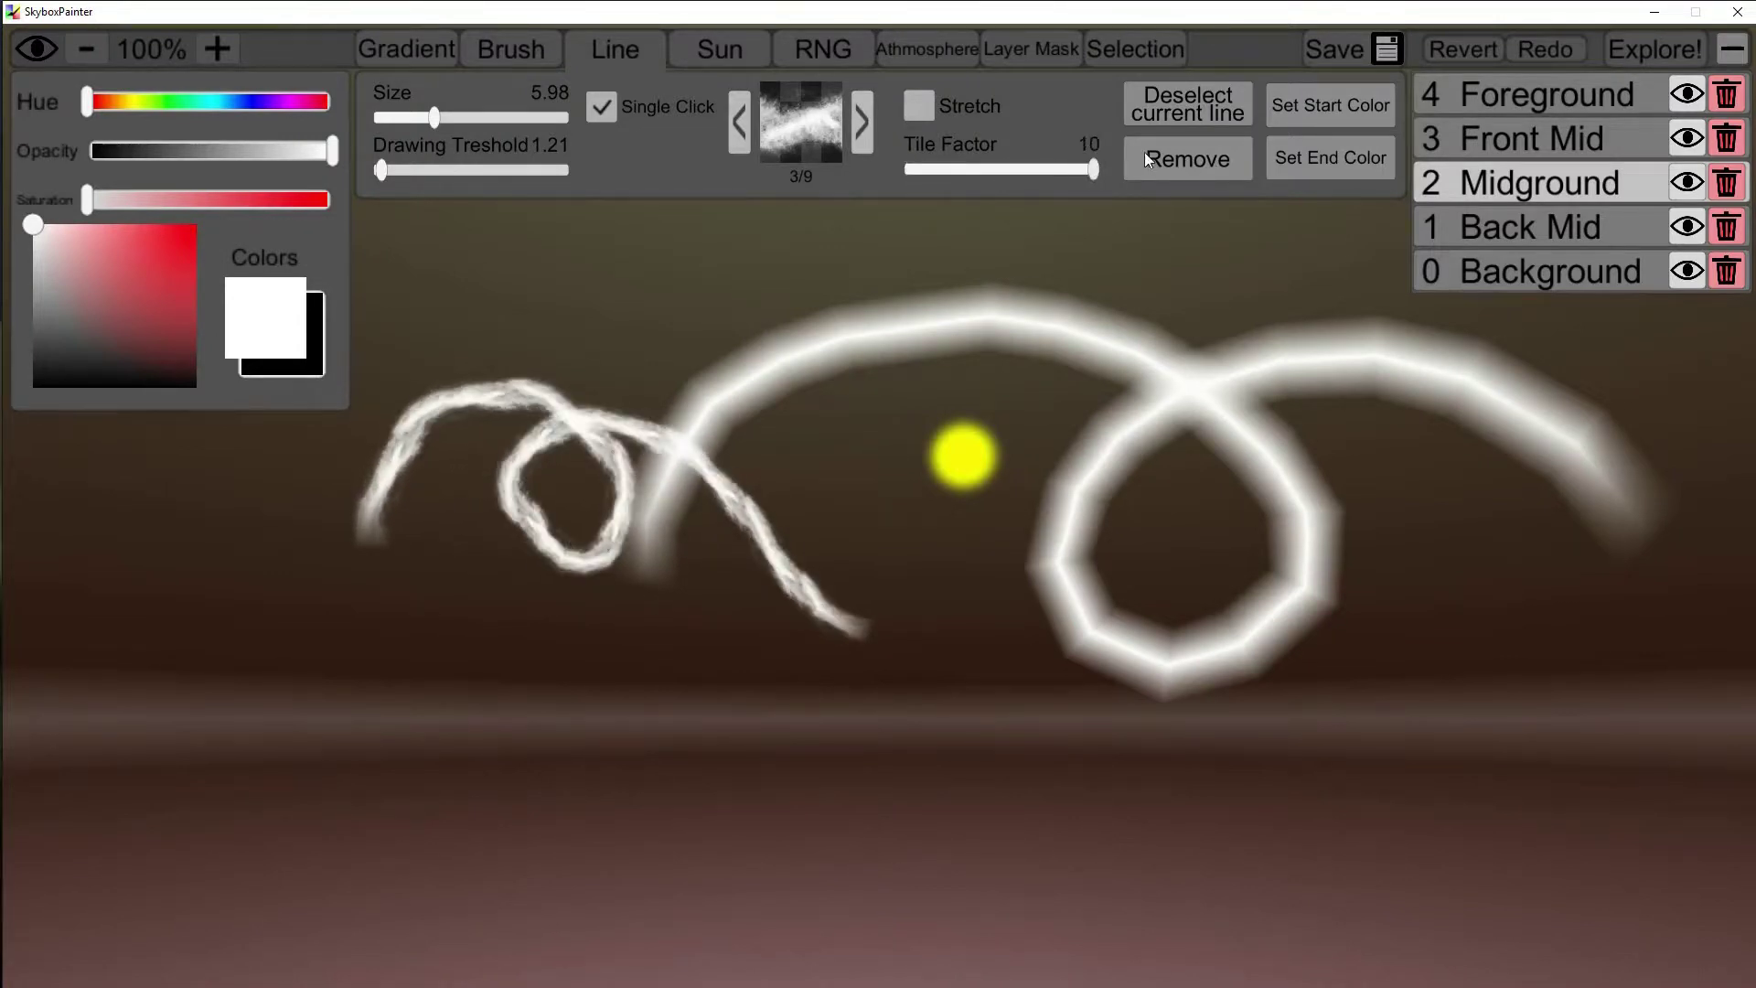
{"action": "left_click", "coordinate": [928, 108]}
{"action": "left_click", "coordinate": [928, 108]}
Draw a rope-textured line across the upper sky down to the horizon, size 13.65
{"action": "mouse_move", "coordinate": [474, 284]}
{"action": "left_mouse_down"}
{"action": "mouse_move", "coordinate": [840, 232]}
{"action": "mouse_move", "coordinate": [1208, 249]}
{"action": "left_mouse_up"}
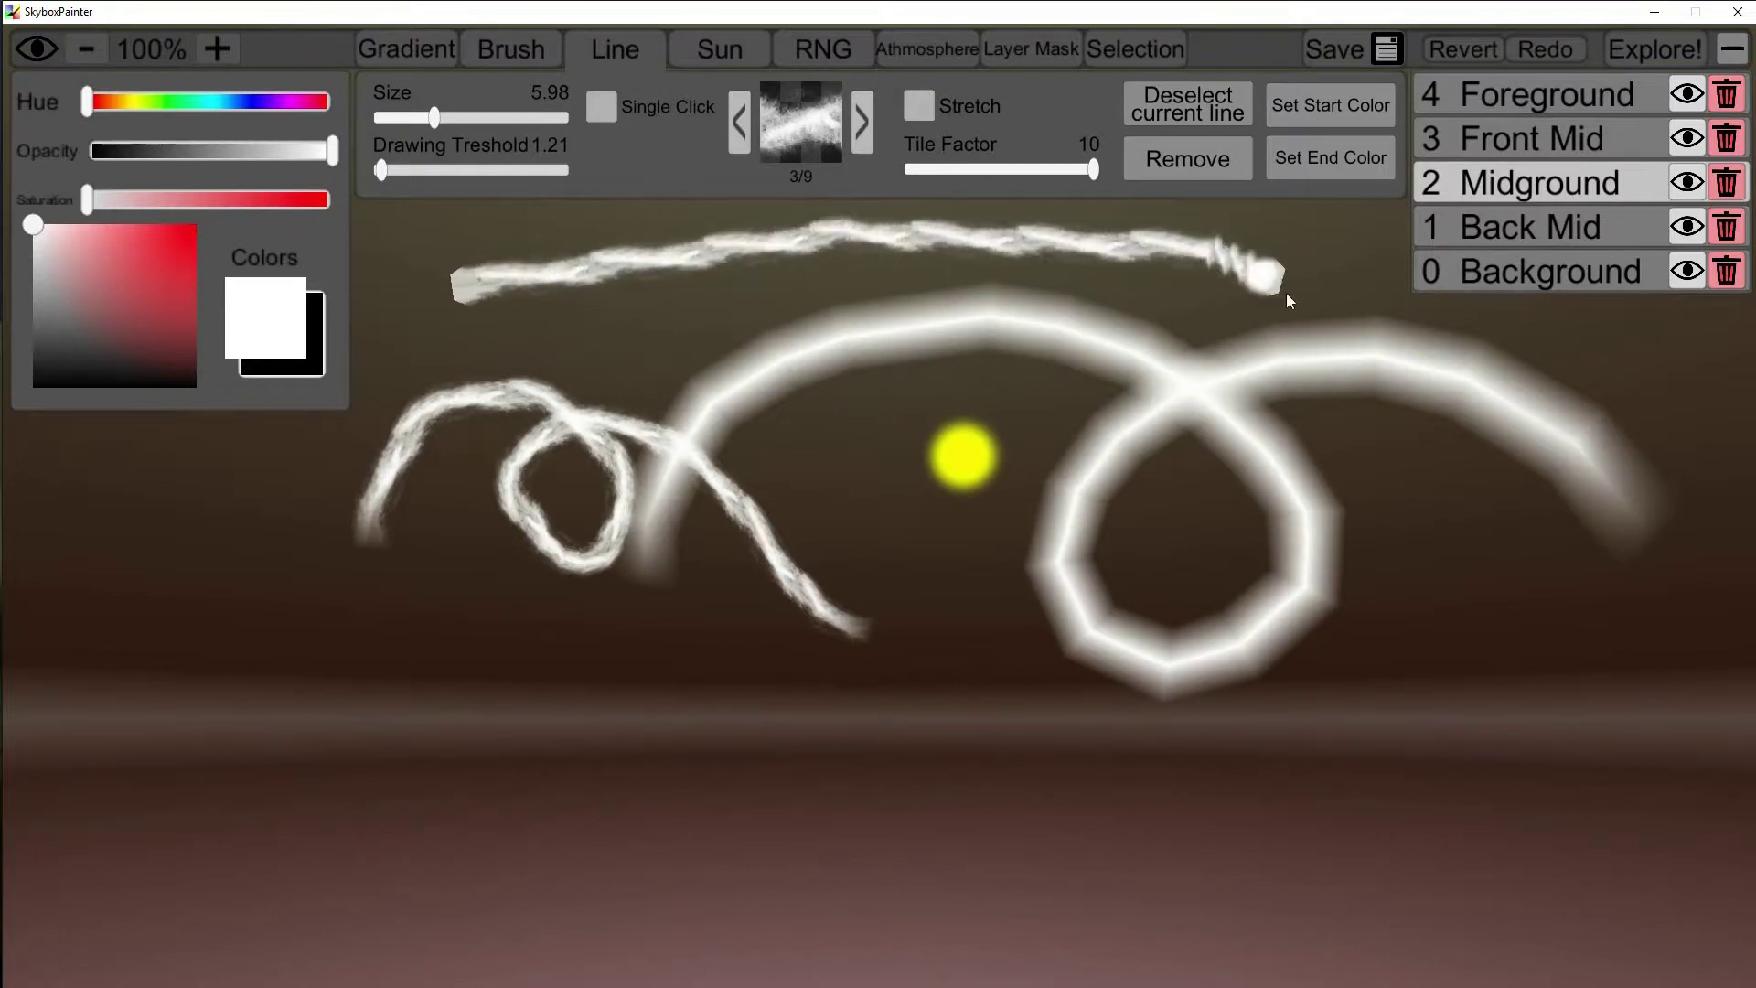
{"action": "mouse_move", "coordinate": [1288, 300]}
{"action": "left_mouse_down"}
{"action": "mouse_move", "coordinate": [1521, 490]}
{"action": "mouse_move", "coordinate": [1470, 729]}
{"action": "left_mouse_up"}
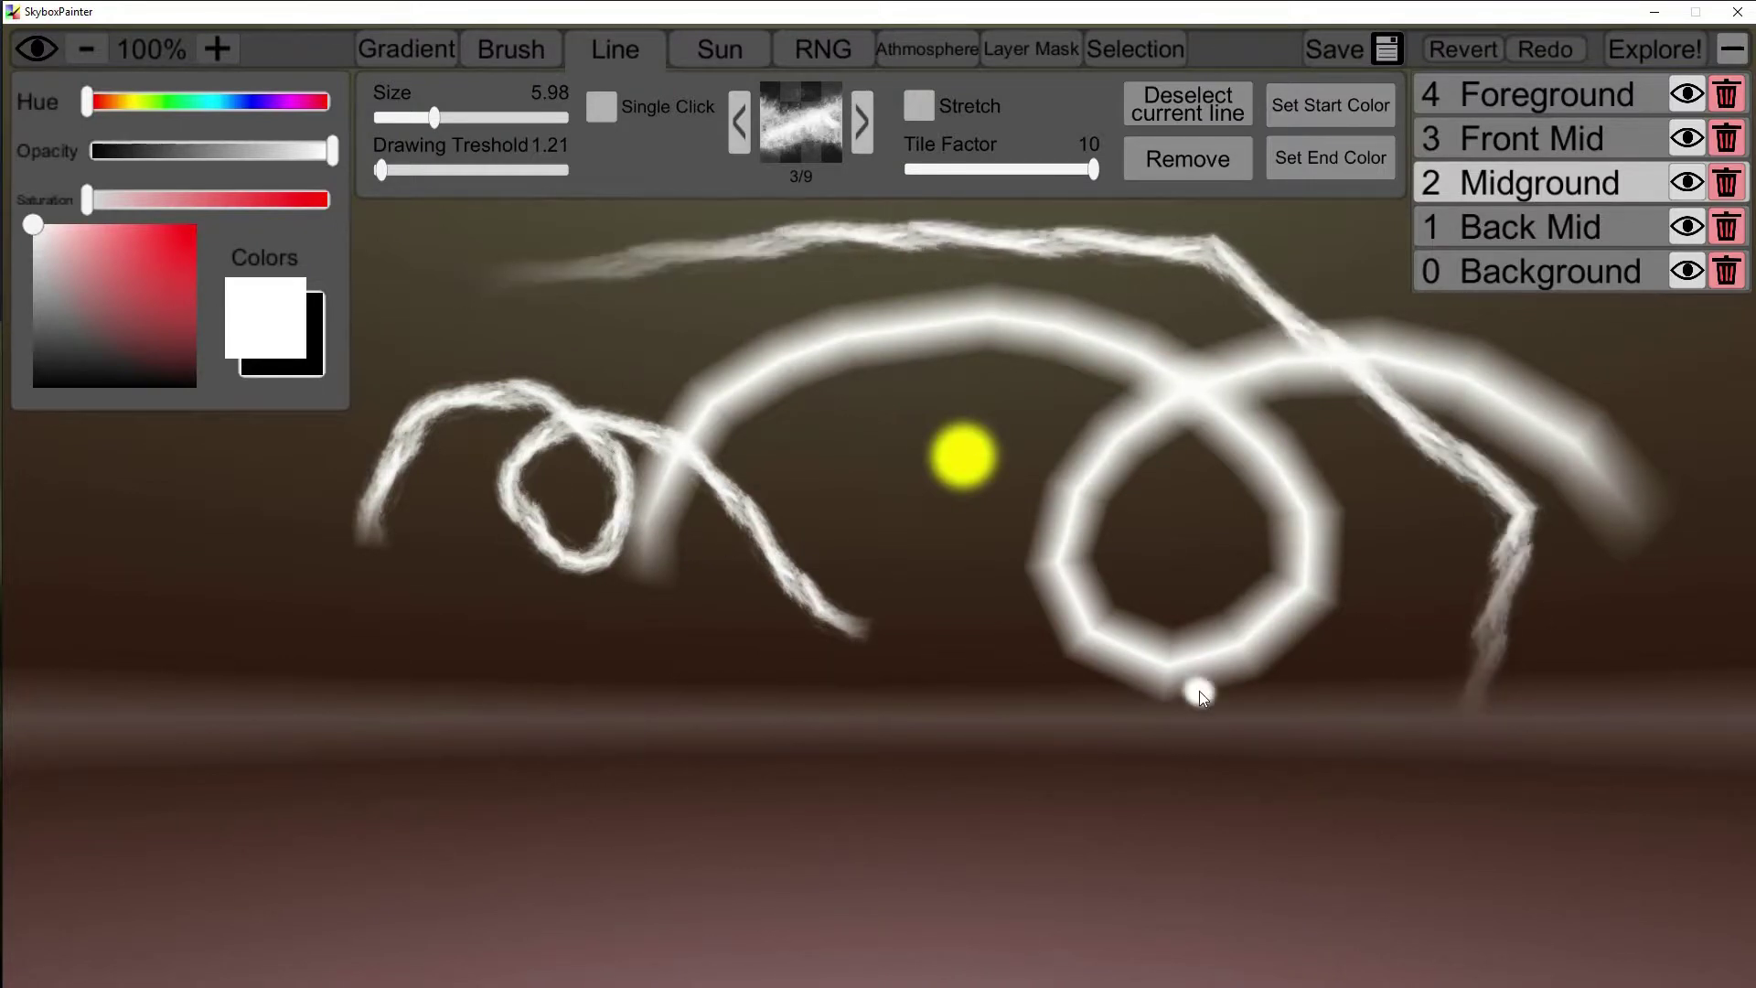
{"action": "mouse_move", "coordinate": [434, 117]}
{"action": "left_mouse_down"}
{"action": "mouse_move", "coordinate": [480, 113]}
{"action": "mouse_move", "coordinate": [425, 106]}
{"action": "mouse_move", "coordinate": [509, 91]}
{"action": "left_mouse_up"}
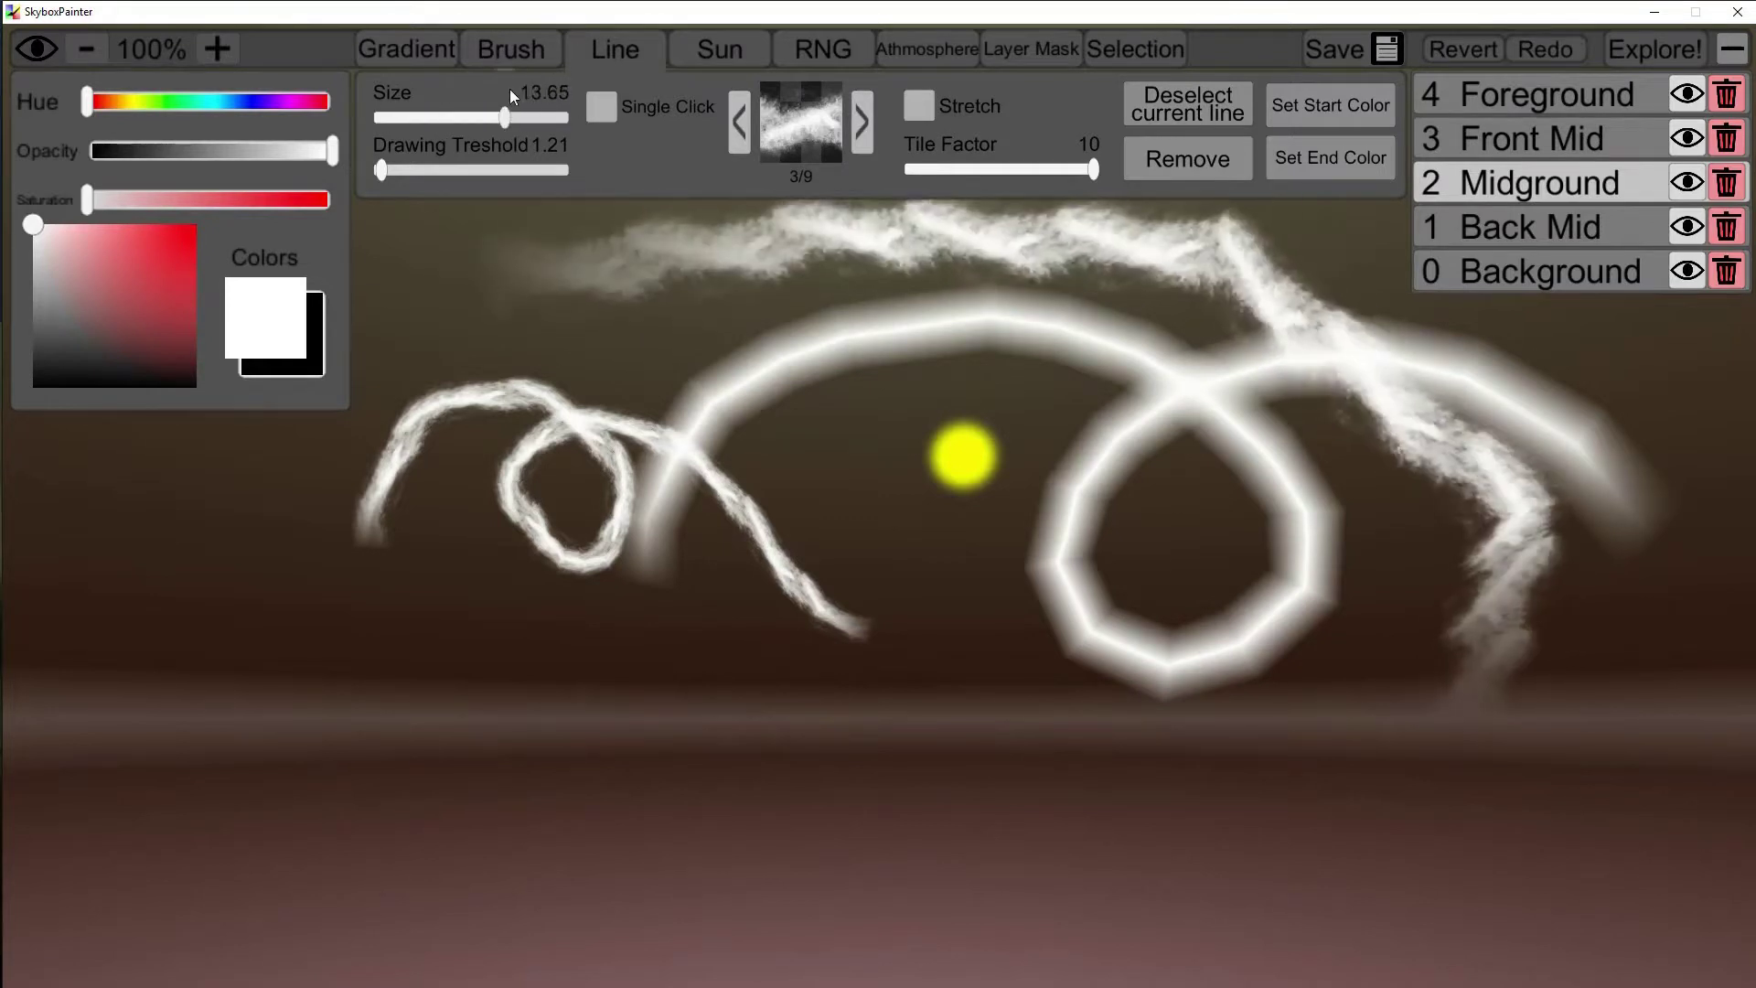
Colour the top line pink to blue-purple, then remove that line stroke
{"action": "left_click", "coordinate": [1315, 113]}
{"action": "left_click_drag", "start_coordinate": [212, 102], "coordinate": [266, 98]}
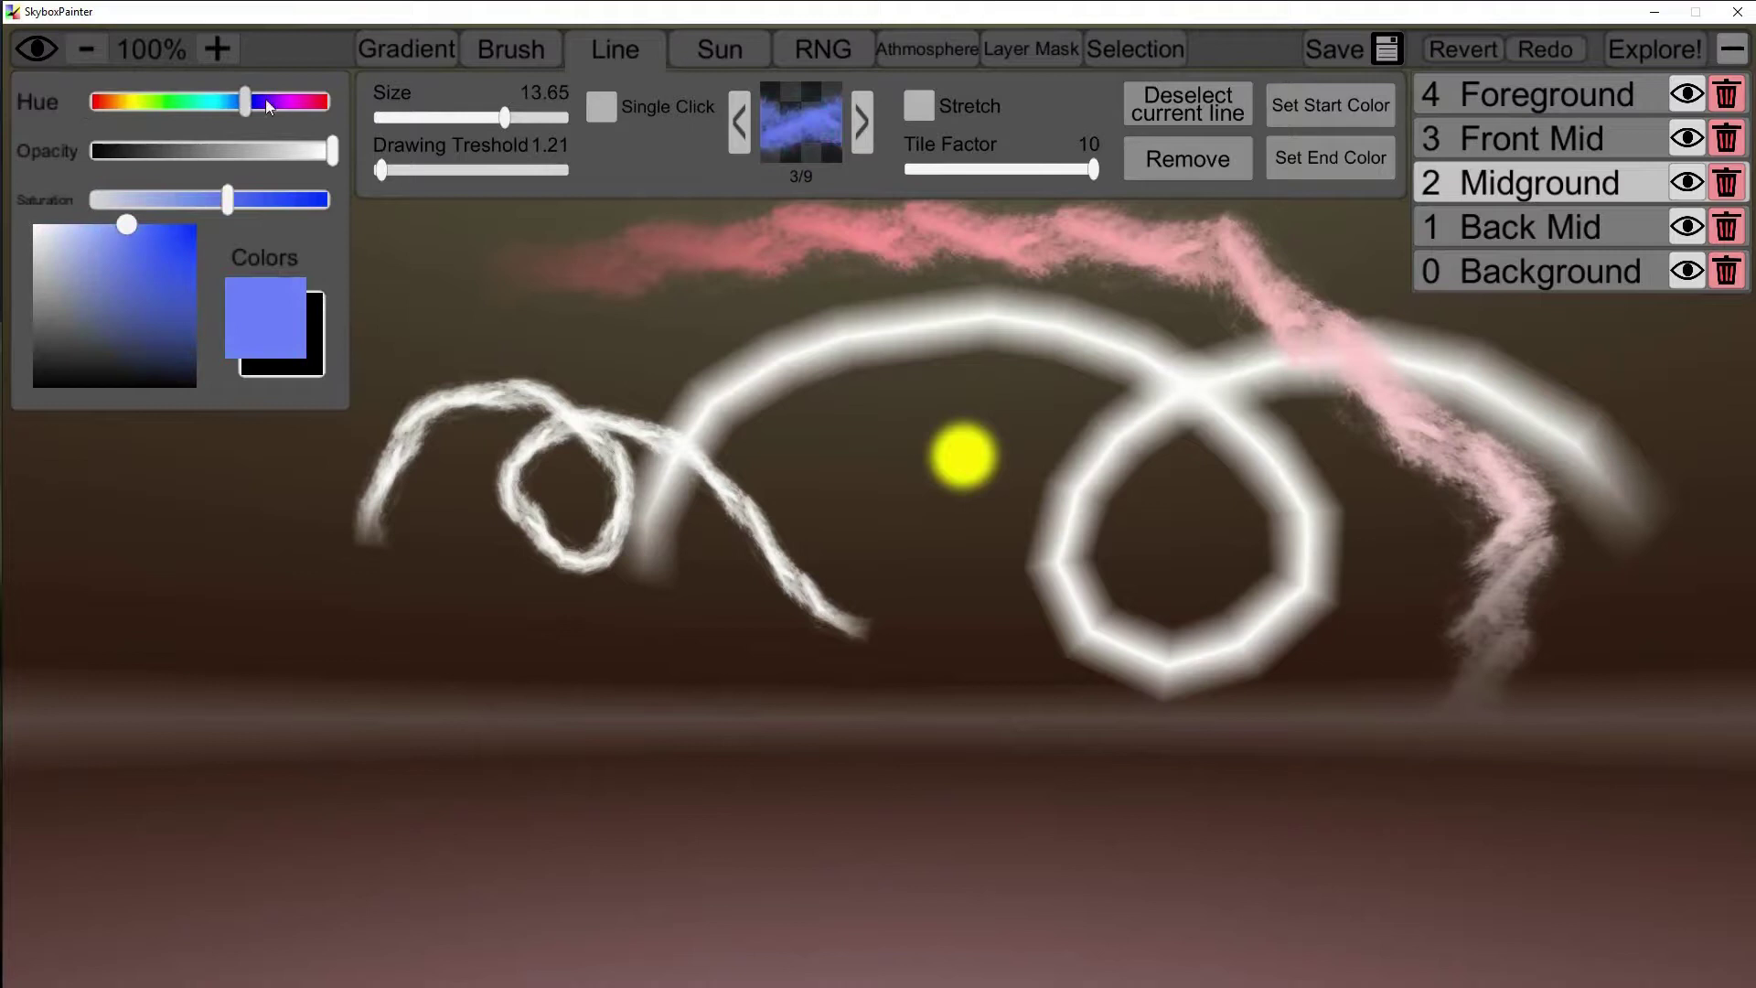
{"action": "left_click", "coordinate": [1341, 163]}
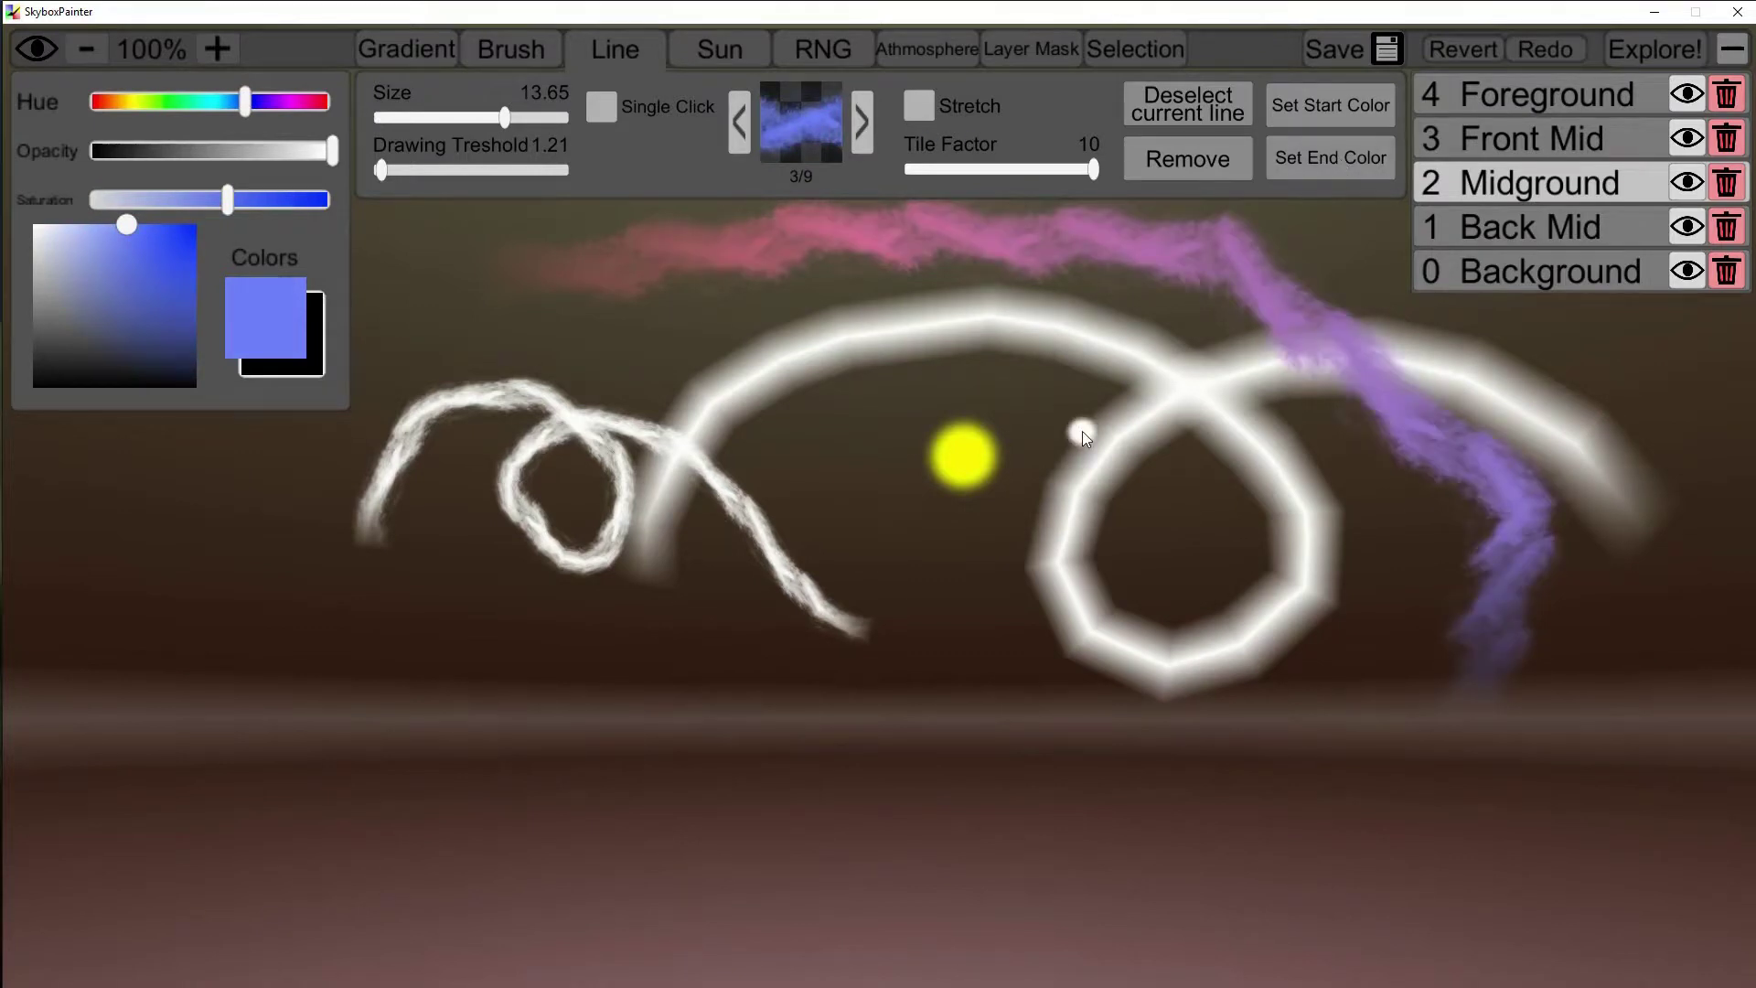
{"action": "left_click", "coordinate": [1217, 159]}
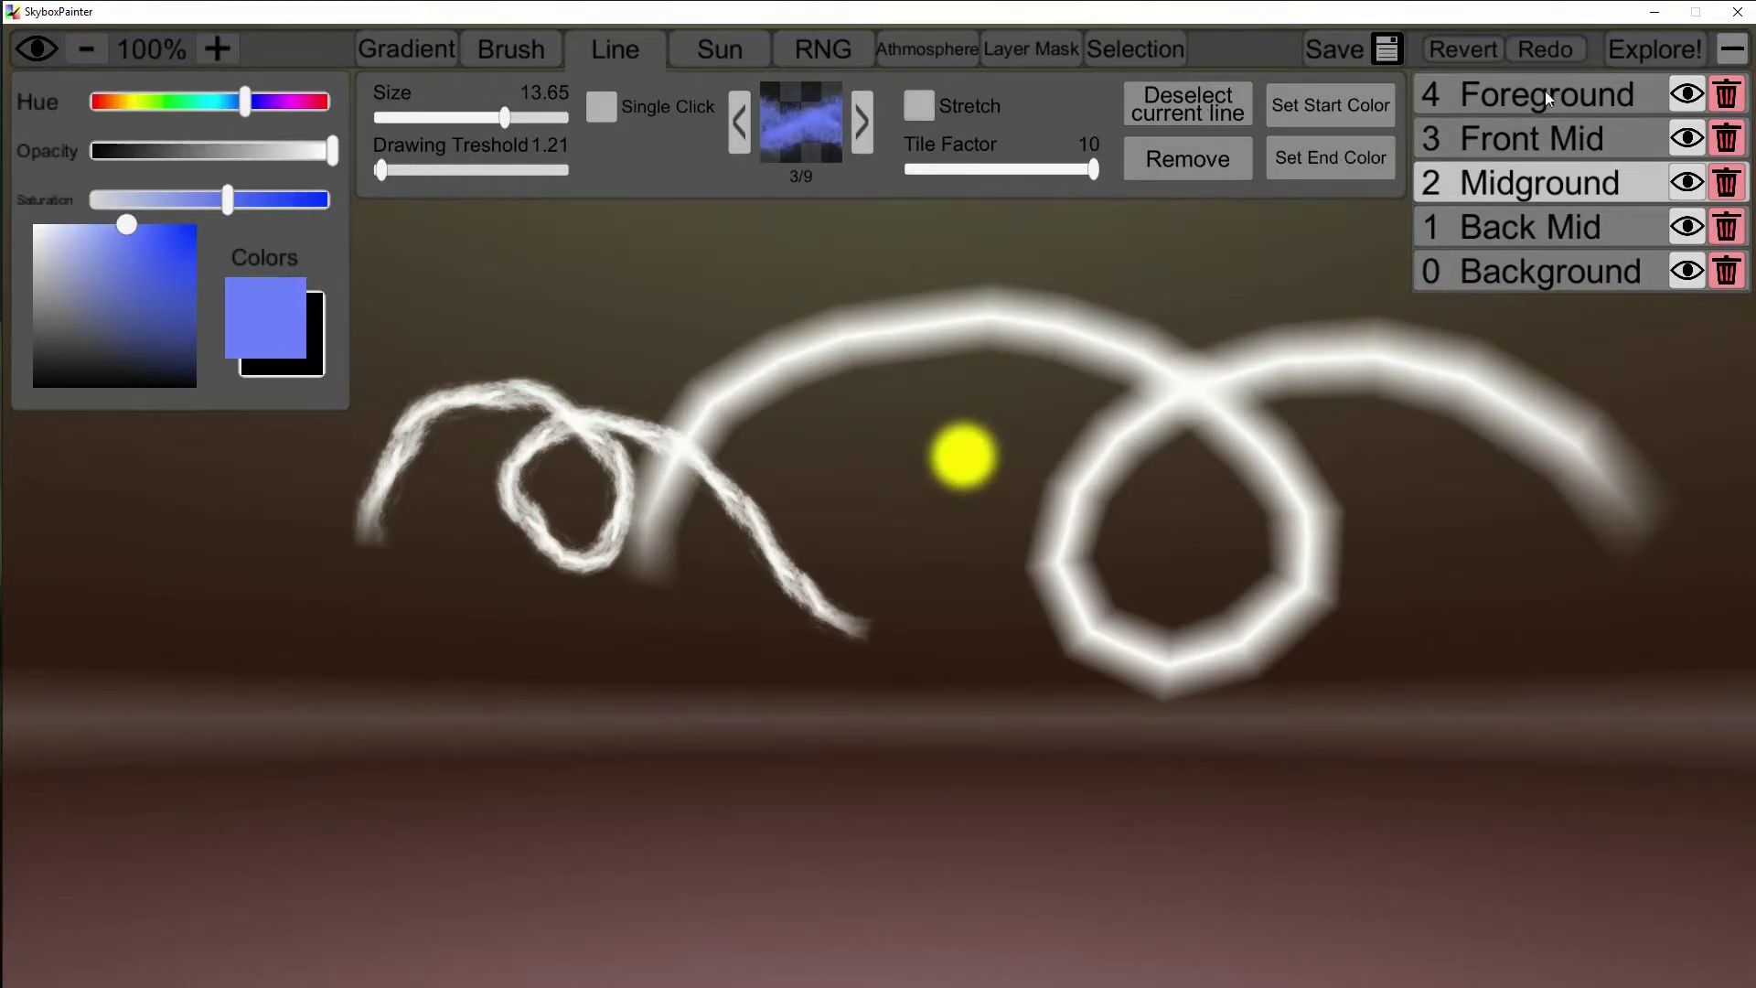
Revert the white line strokes, then reposition the sun and enlarge it to size 10.06
{"action": "left_click", "coordinate": [1464, 50]}
{"action": "left_click", "coordinate": [730, 52]}
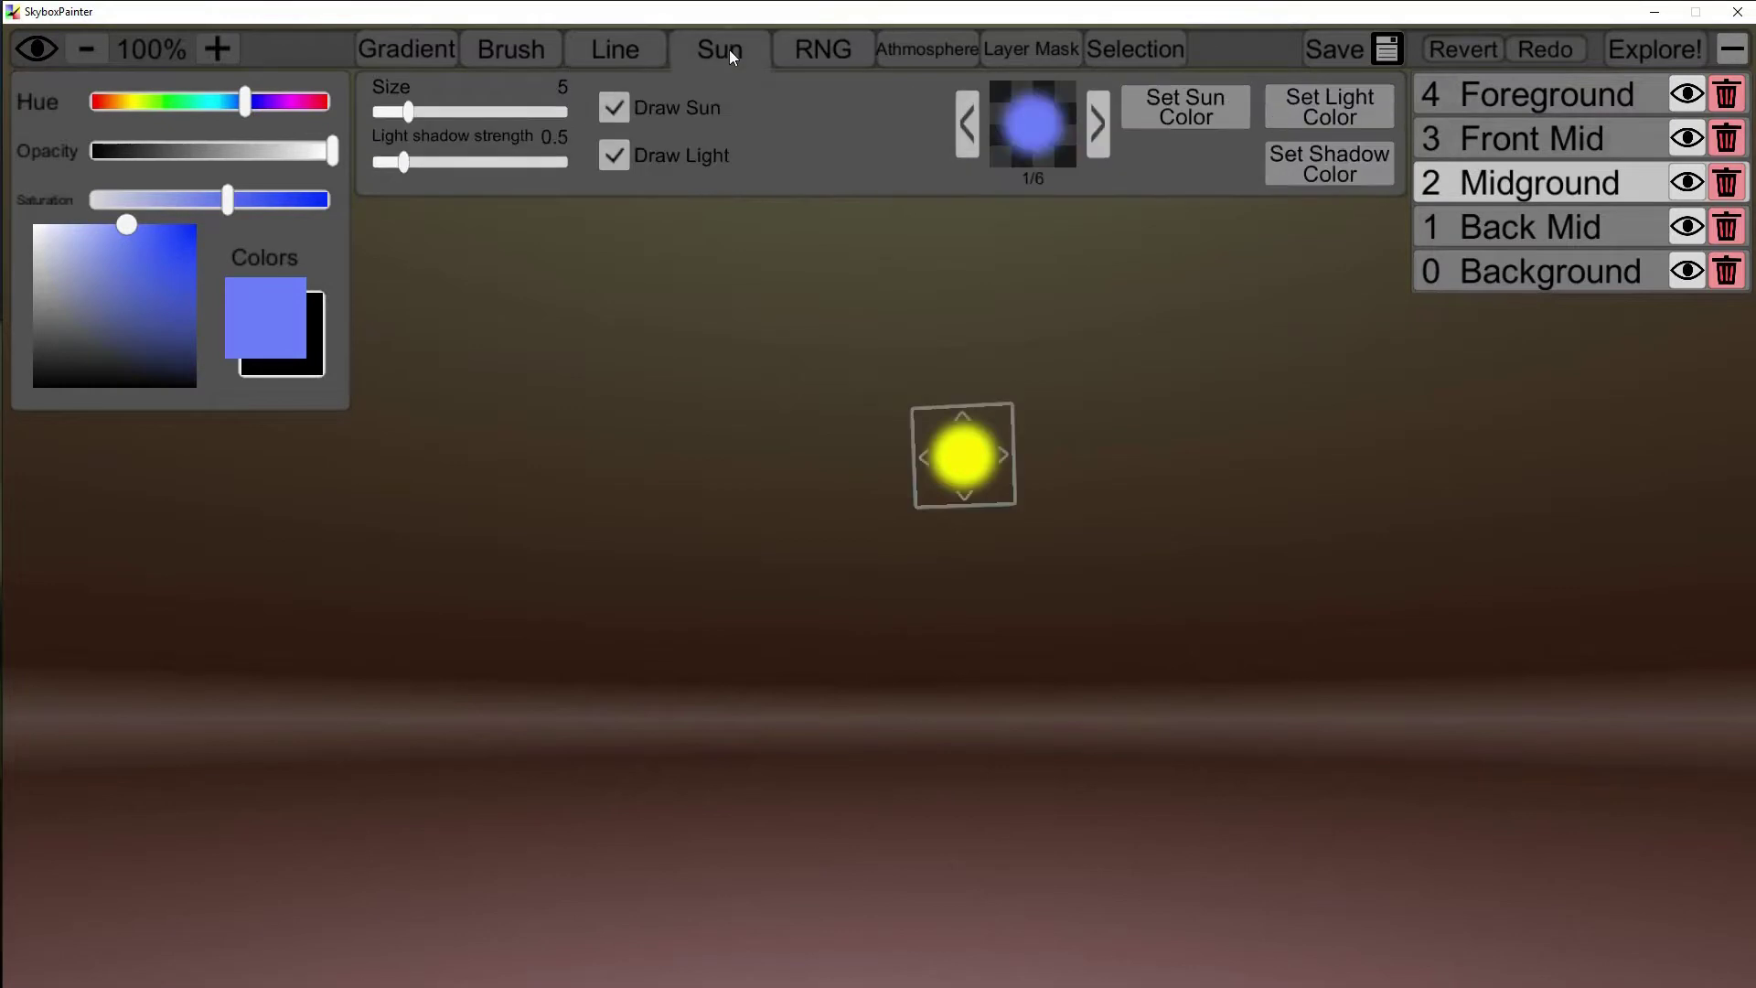
{"action": "left_click_drag", "start_coordinate": [981, 469], "coordinate": [863, 549]}
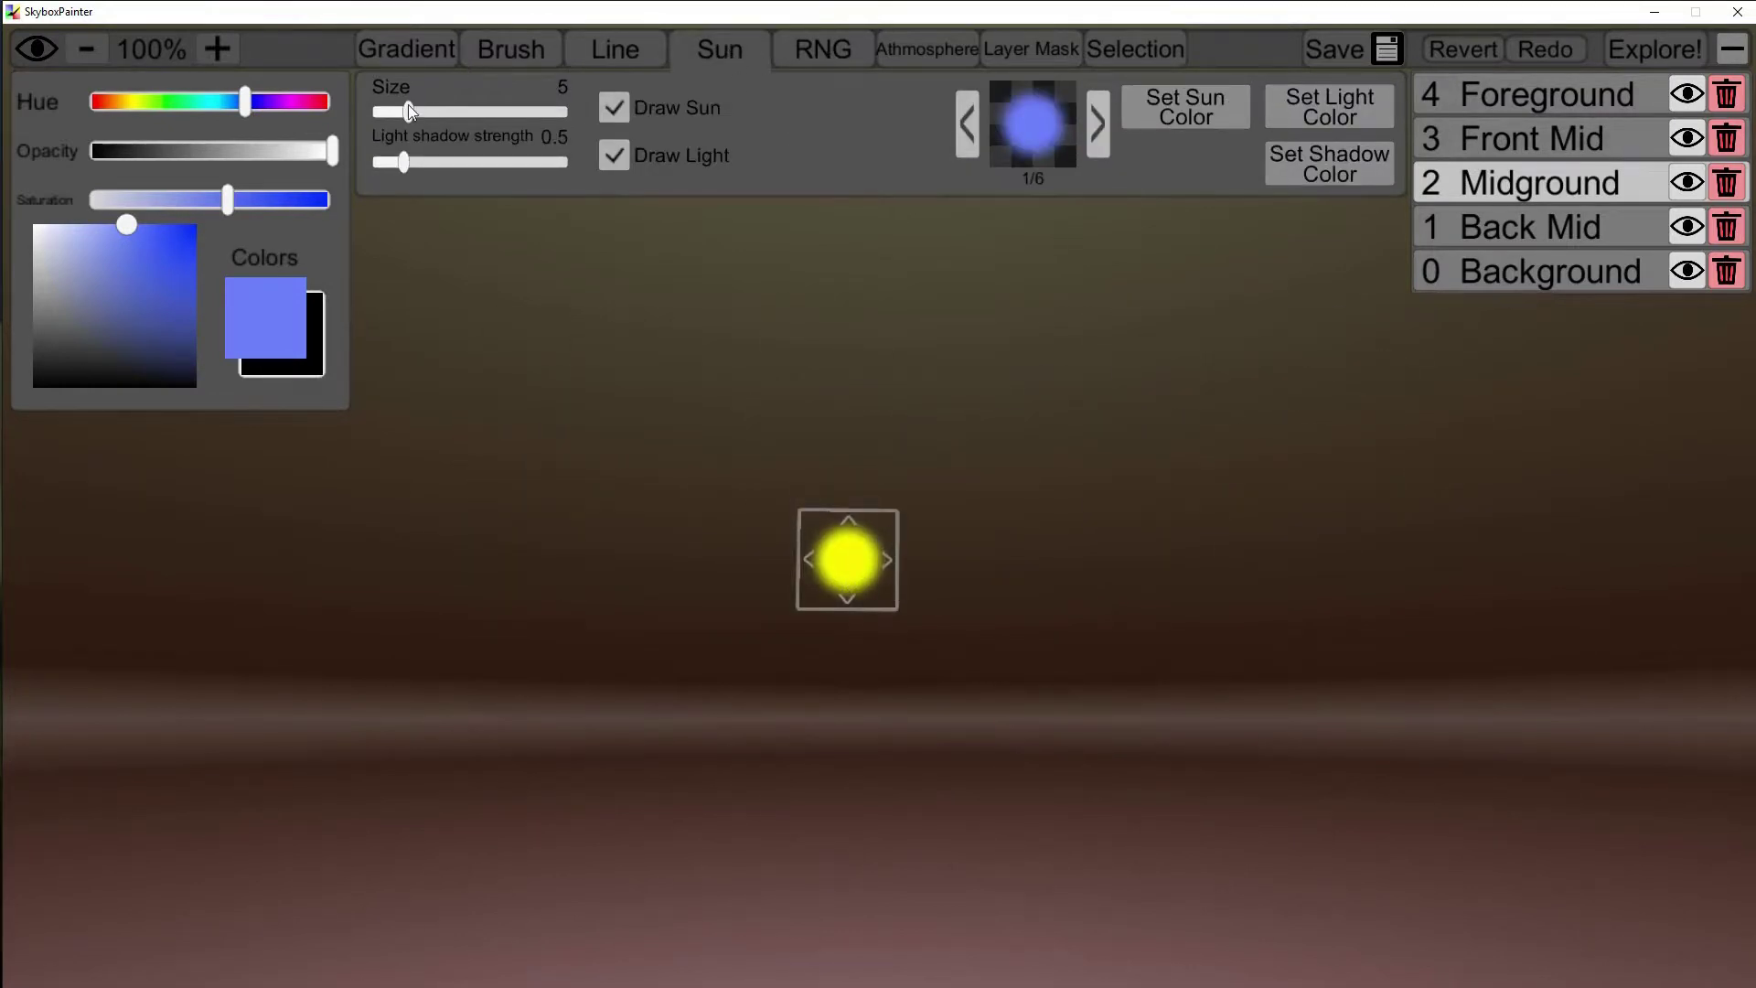
{"action": "mouse_move", "coordinate": [409, 112]}
{"action": "left_mouse_down"}
{"action": "mouse_move", "coordinate": [465, 112]}
{"action": "mouse_move", "coordinate": [440, 111]}
{"action": "left_mouse_up"}
Recolour the sun magenta and set its style to the last preset, 6/6
{"action": "left_click", "coordinate": [1098, 112]}
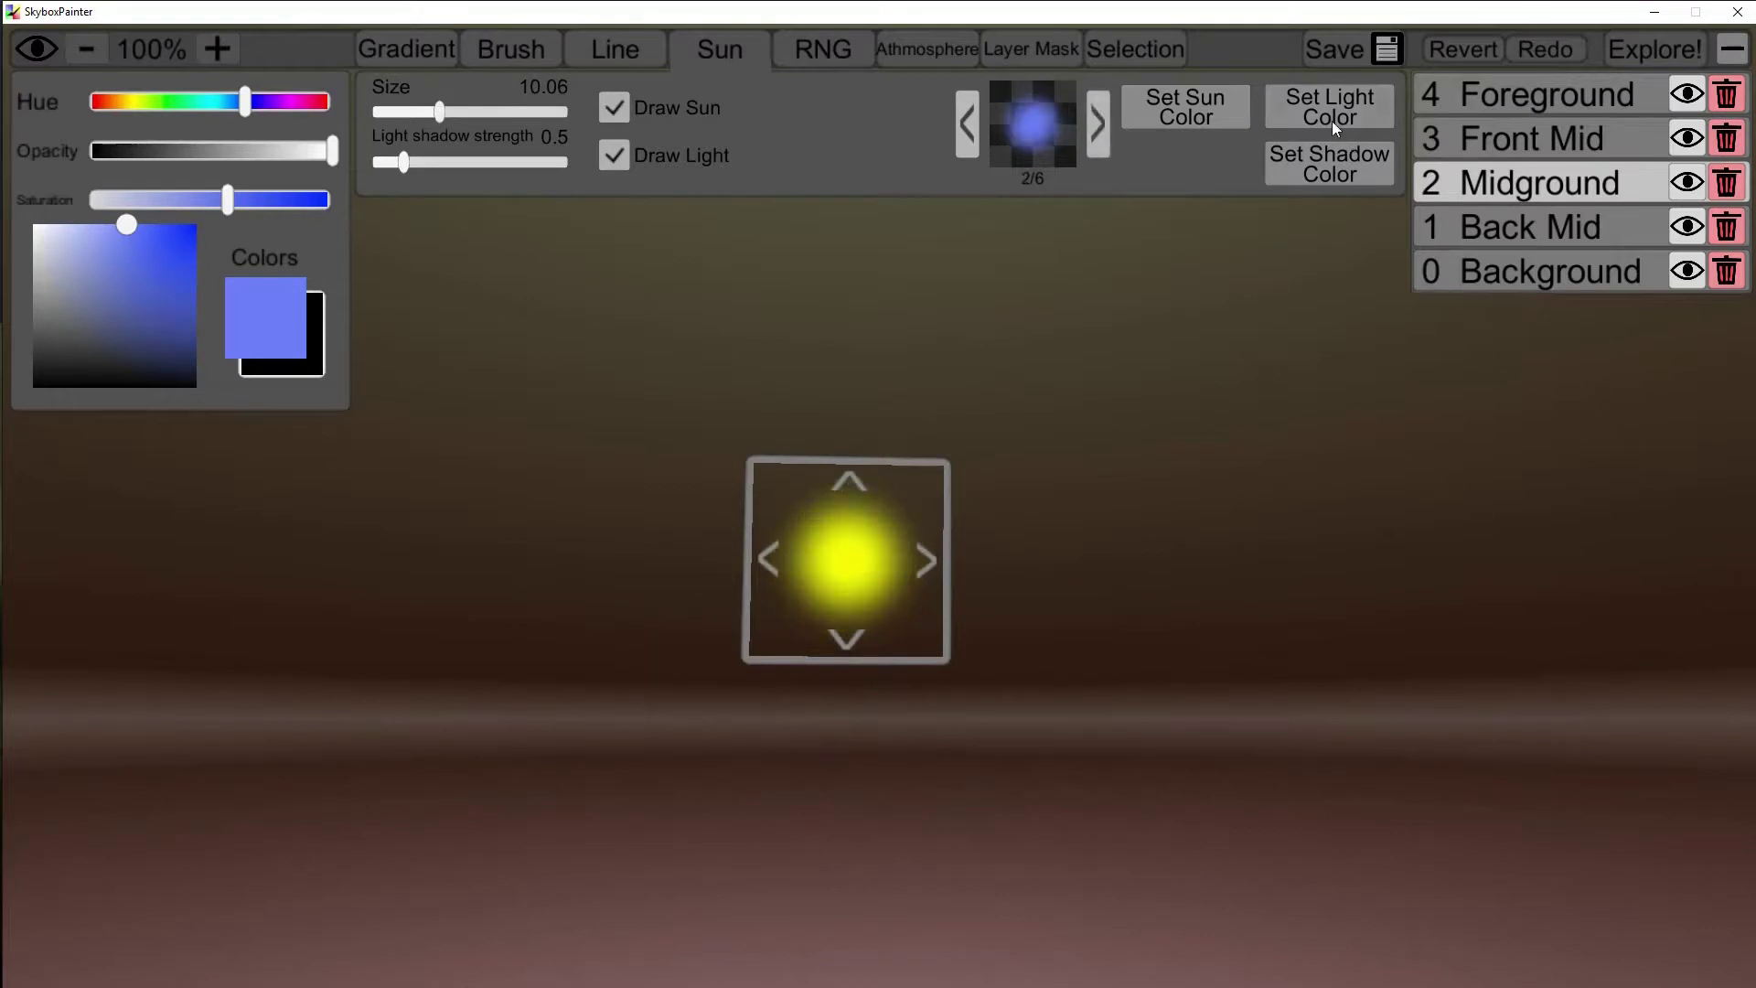
{"action": "left_click", "coordinate": [1153, 104]}
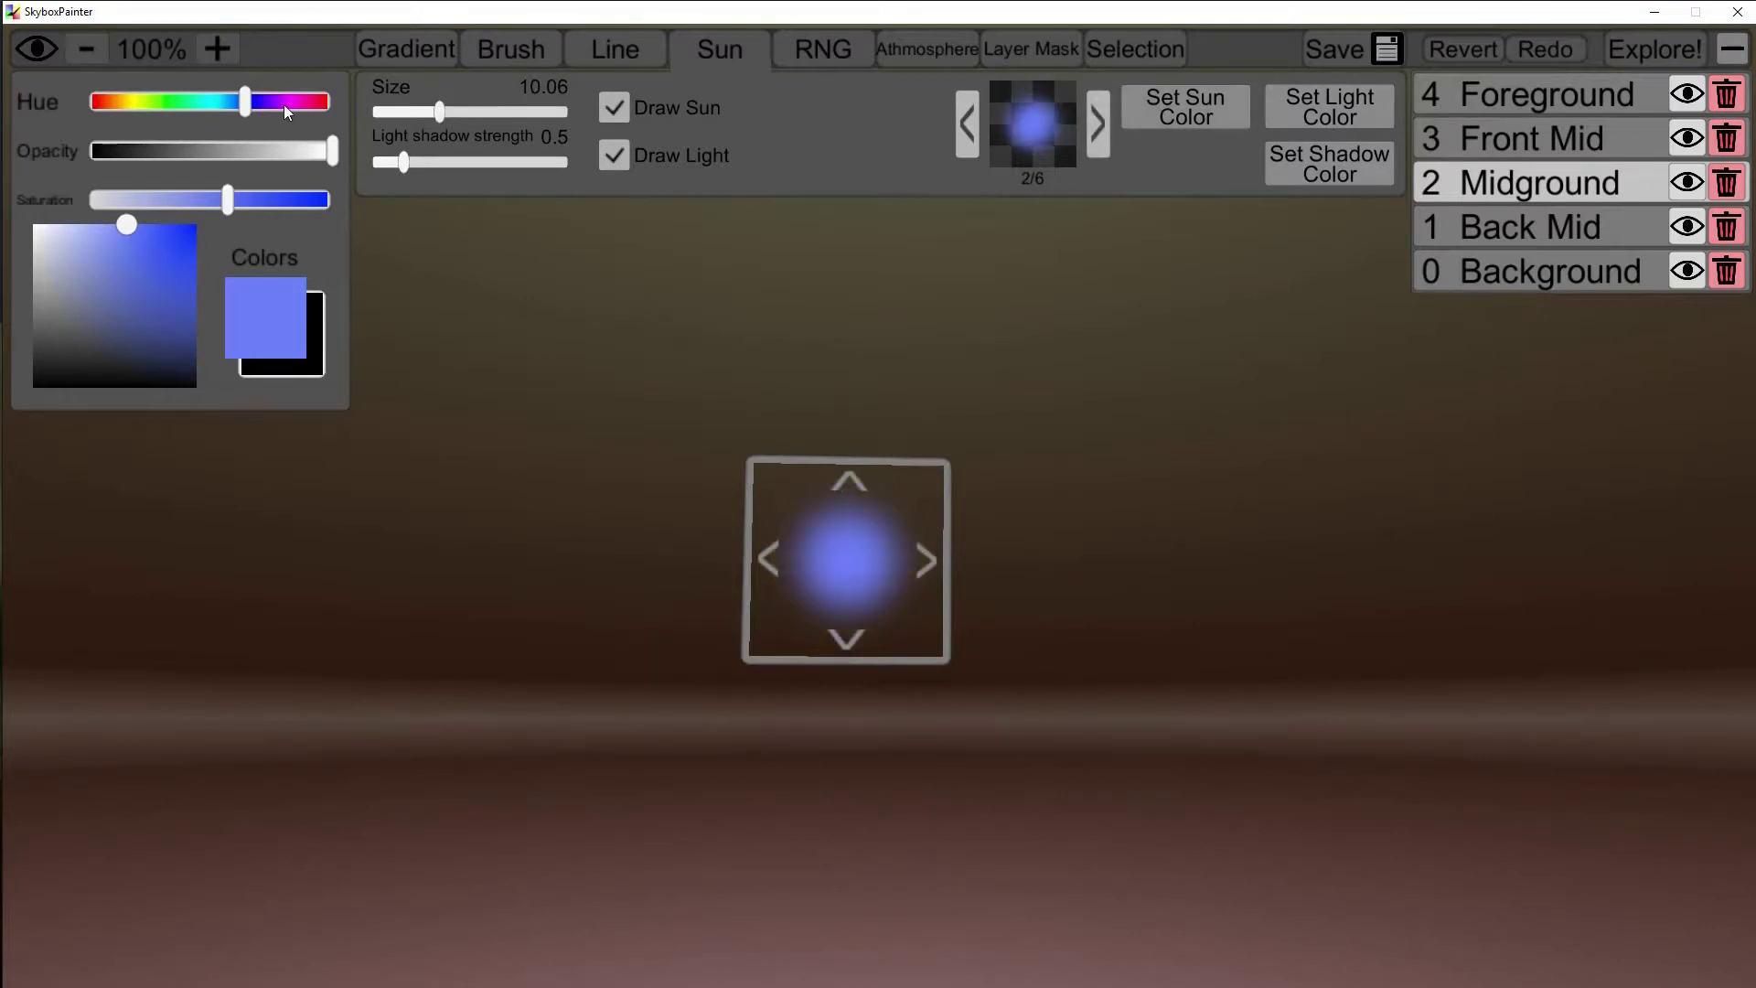
{"action": "left_click", "coordinate": [286, 107]}
{"action": "left_click", "coordinate": [1166, 121]}
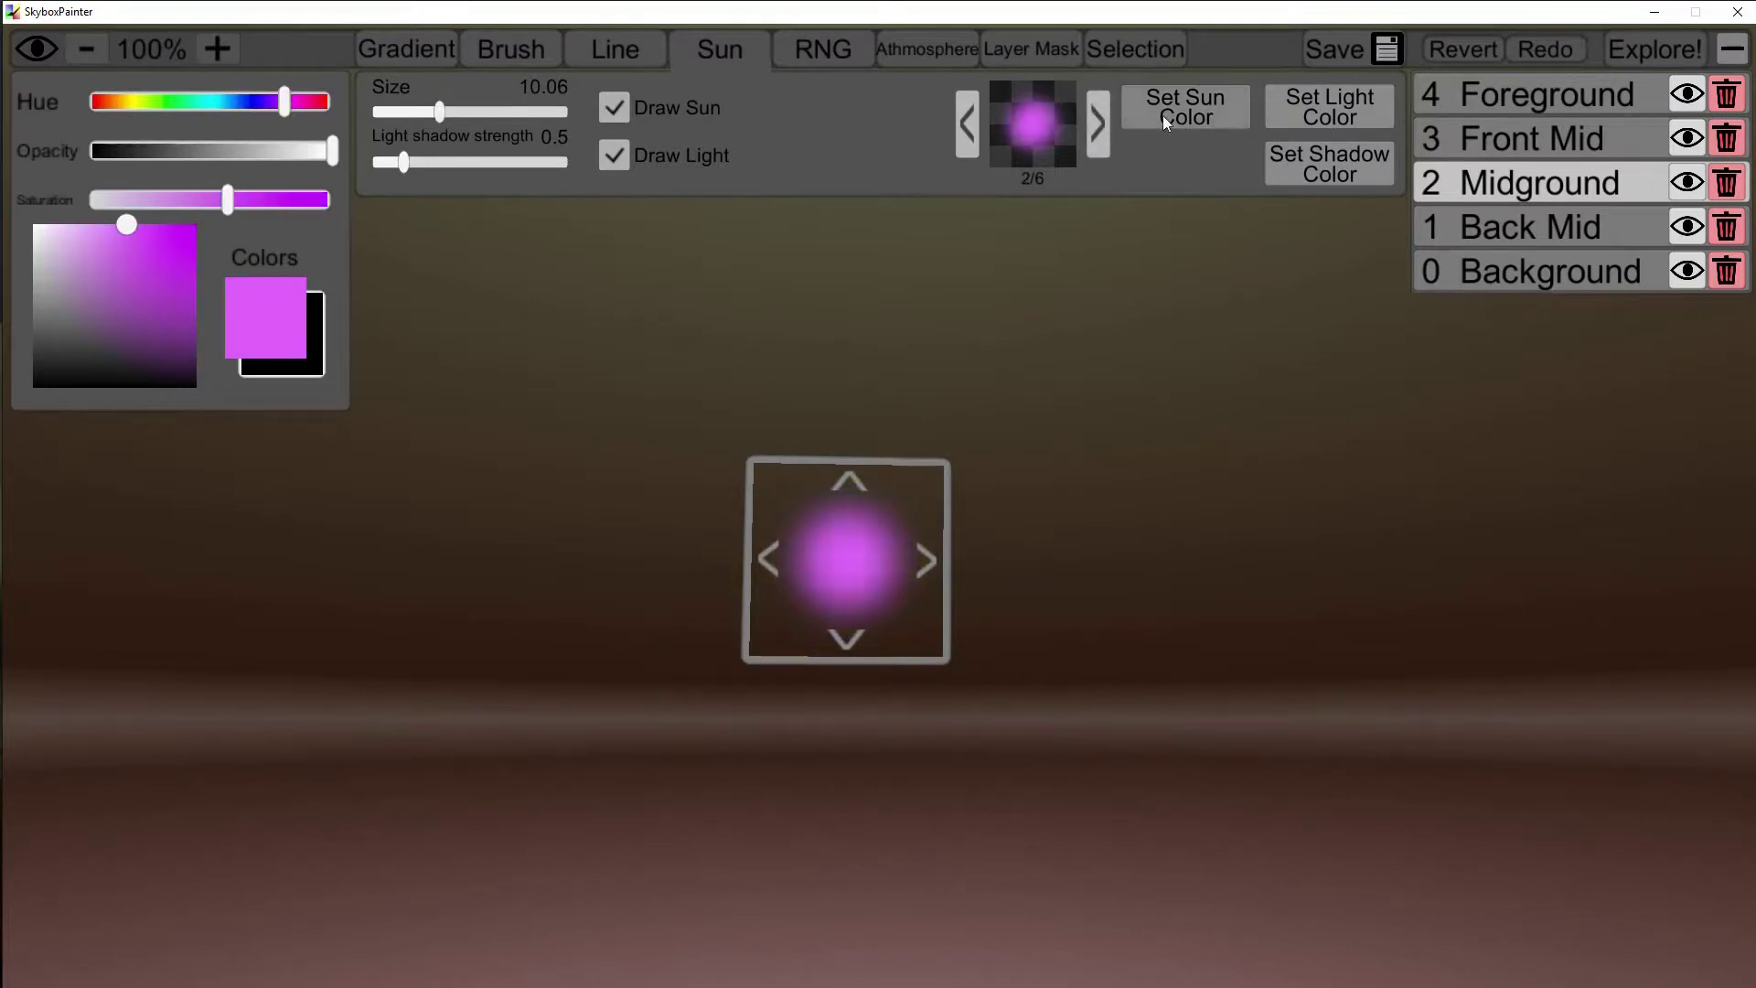
{"action": "left_click", "coordinate": [1109, 123]}
{"action": "left_click", "coordinate": [1109, 123]}
{"action": "left_click", "coordinate": [1109, 122]}
{"action": "left_click", "coordinate": [1109, 122]}
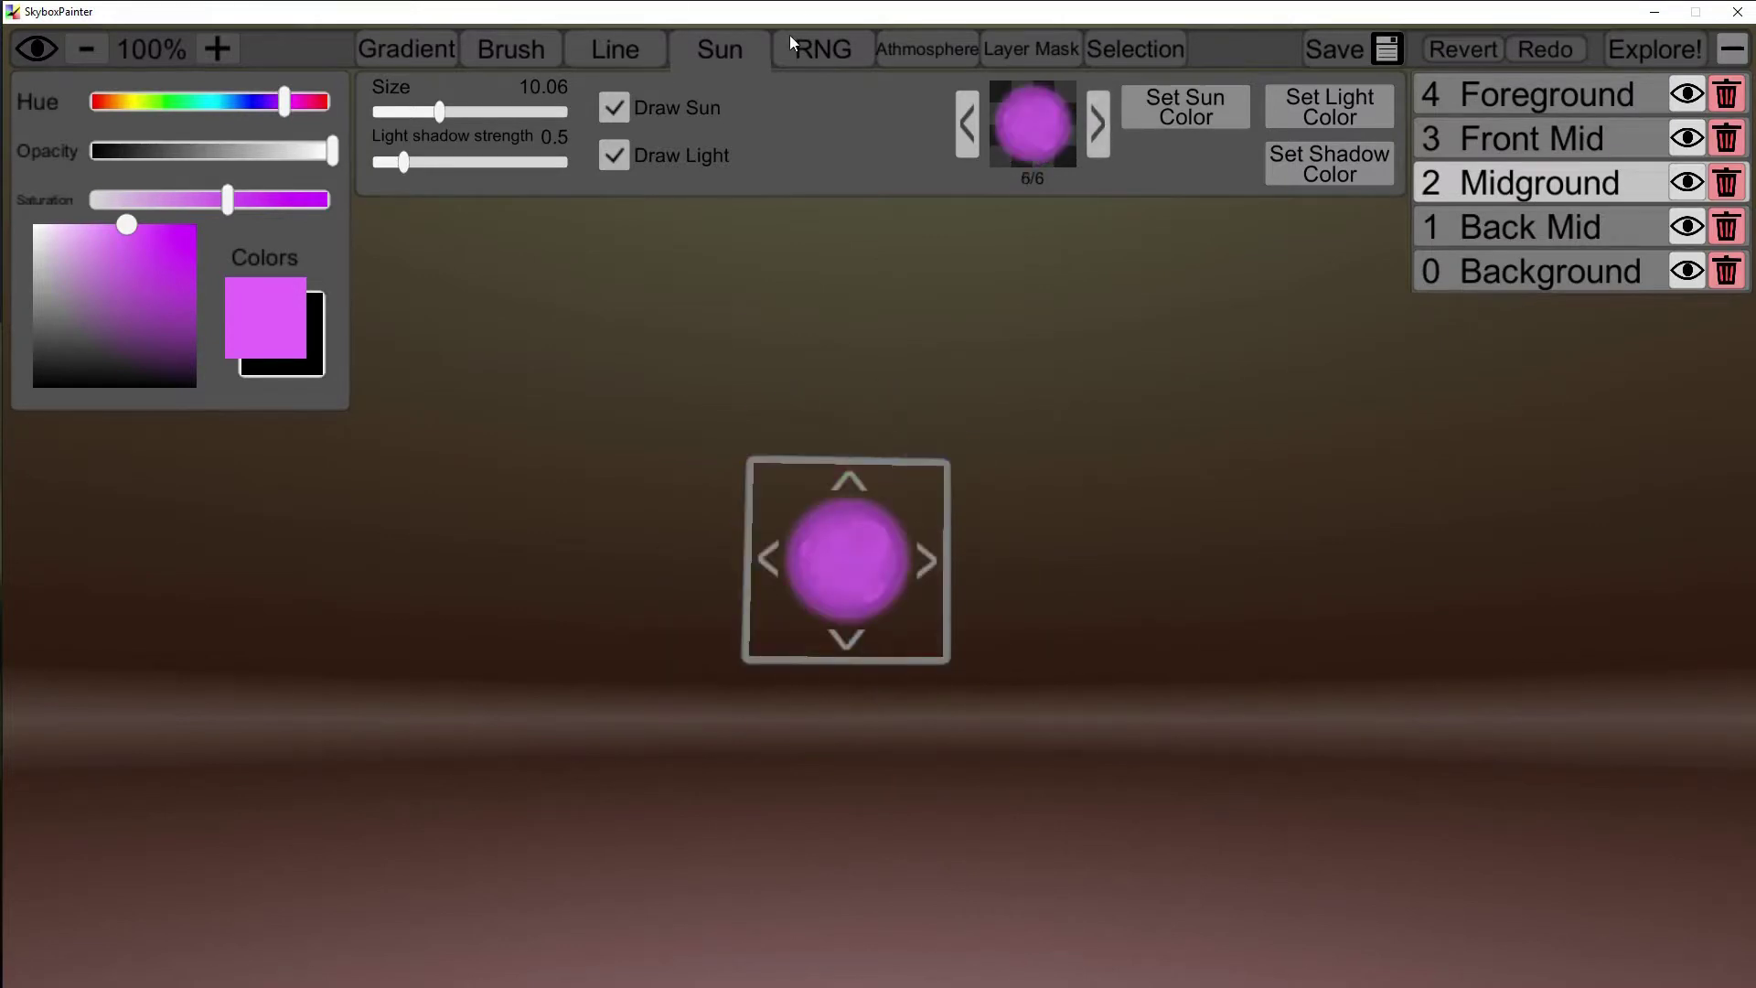
Set the scatter area's min/max limits and generate grey Hurricane clouds across the sky
{"action": "left_click", "coordinate": [803, 46]}
{"action": "left_click_drag", "start_coordinate": [889, 576], "coordinate": [1133, 698]}
{"action": "left_click_drag", "start_coordinate": [714, 477], "coordinate": [645, 400]}
{"action": "right_click_drag", "start_coordinate": [814, 316], "coordinate": [946, 238]}
{"action": "left_click", "coordinate": [1139, 210]}
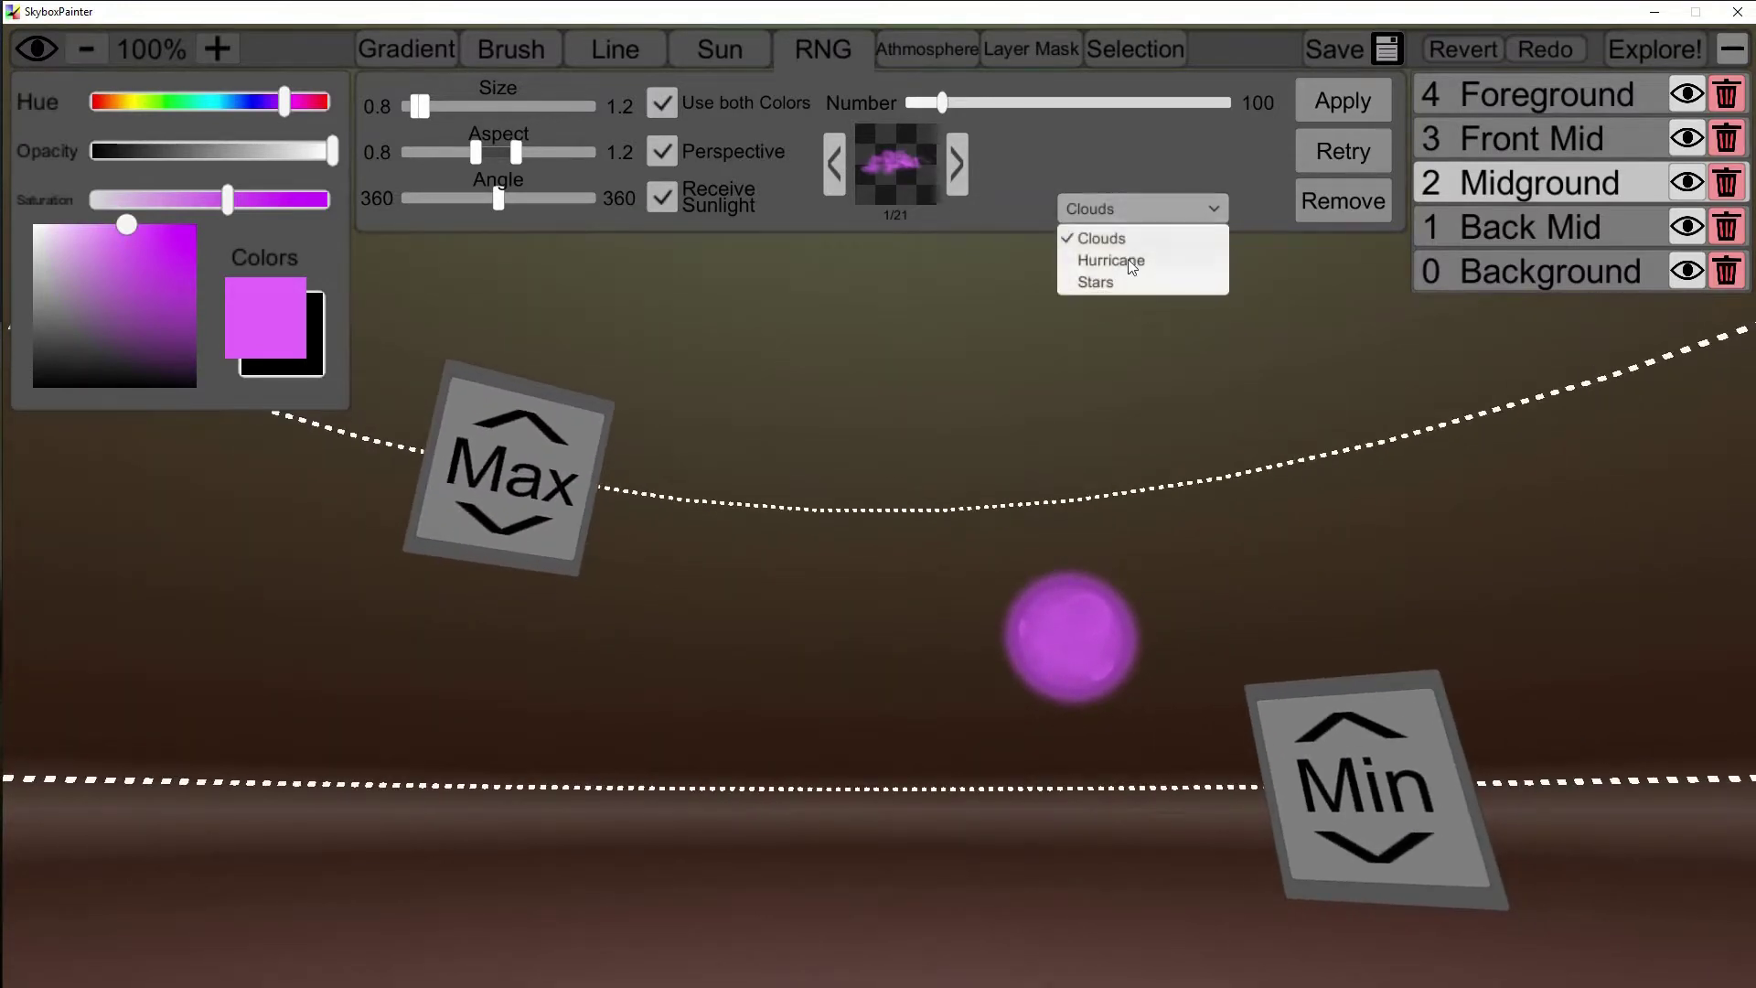
{"action": "left_click", "coordinate": [1130, 258]}
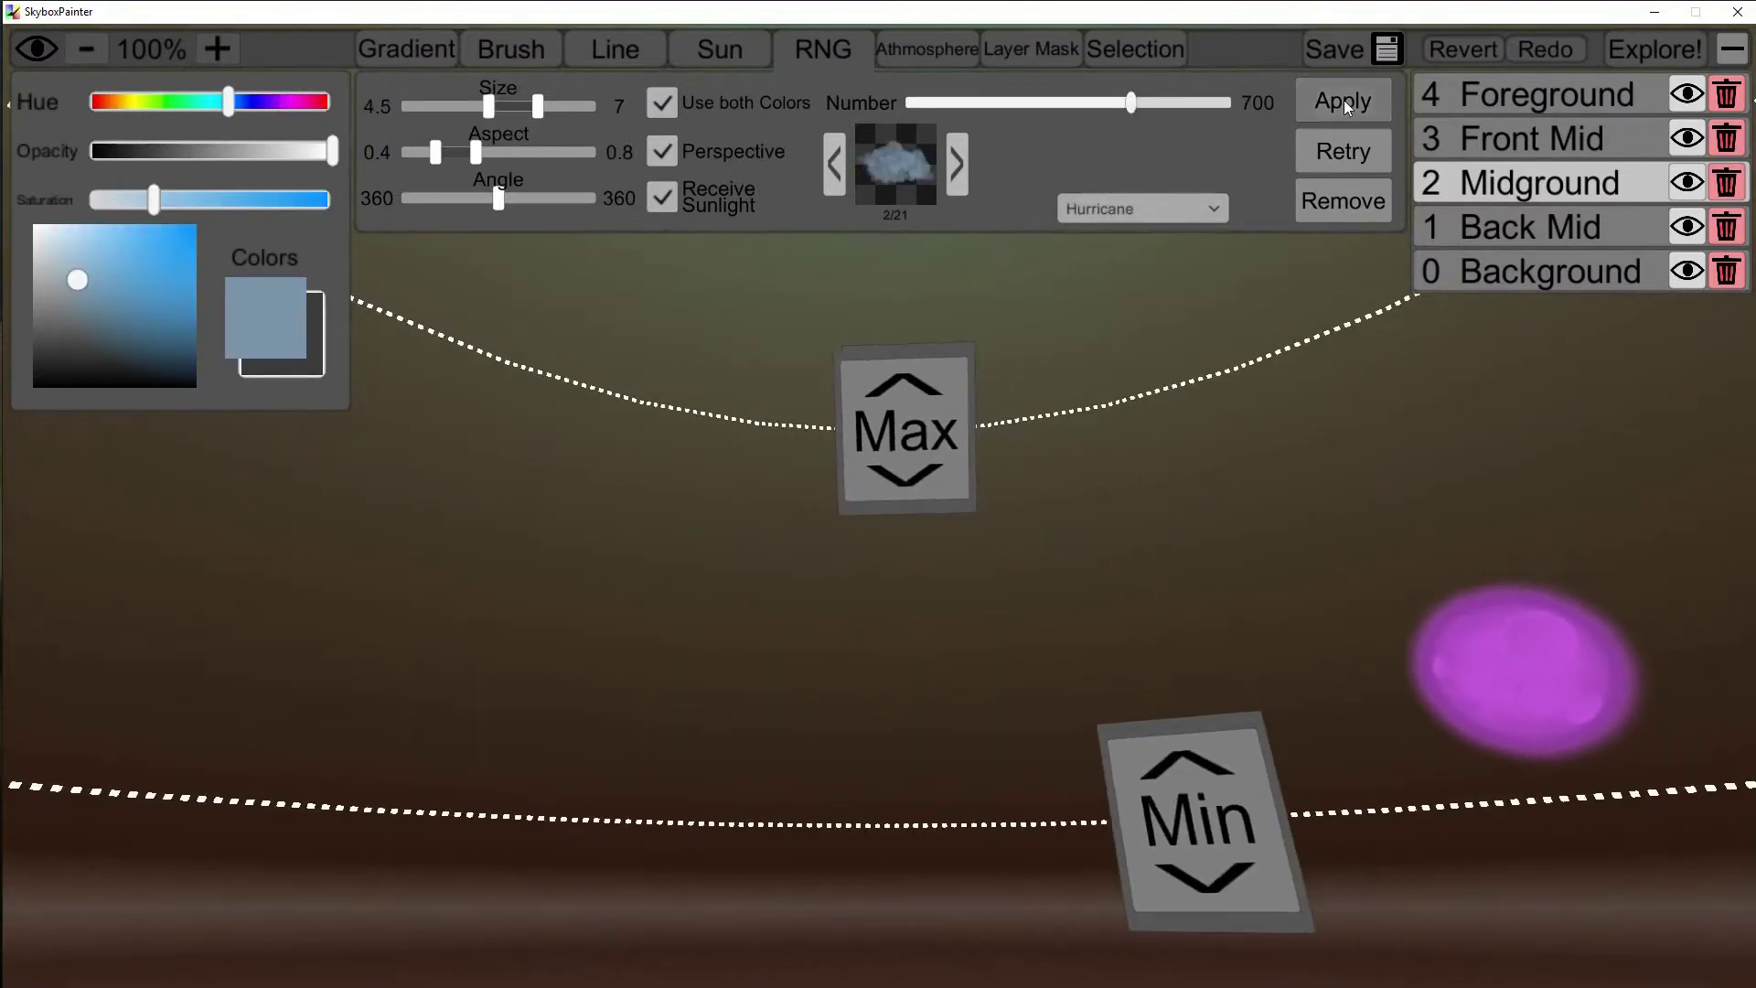
{"action": "left_click", "coordinate": [1343, 100]}
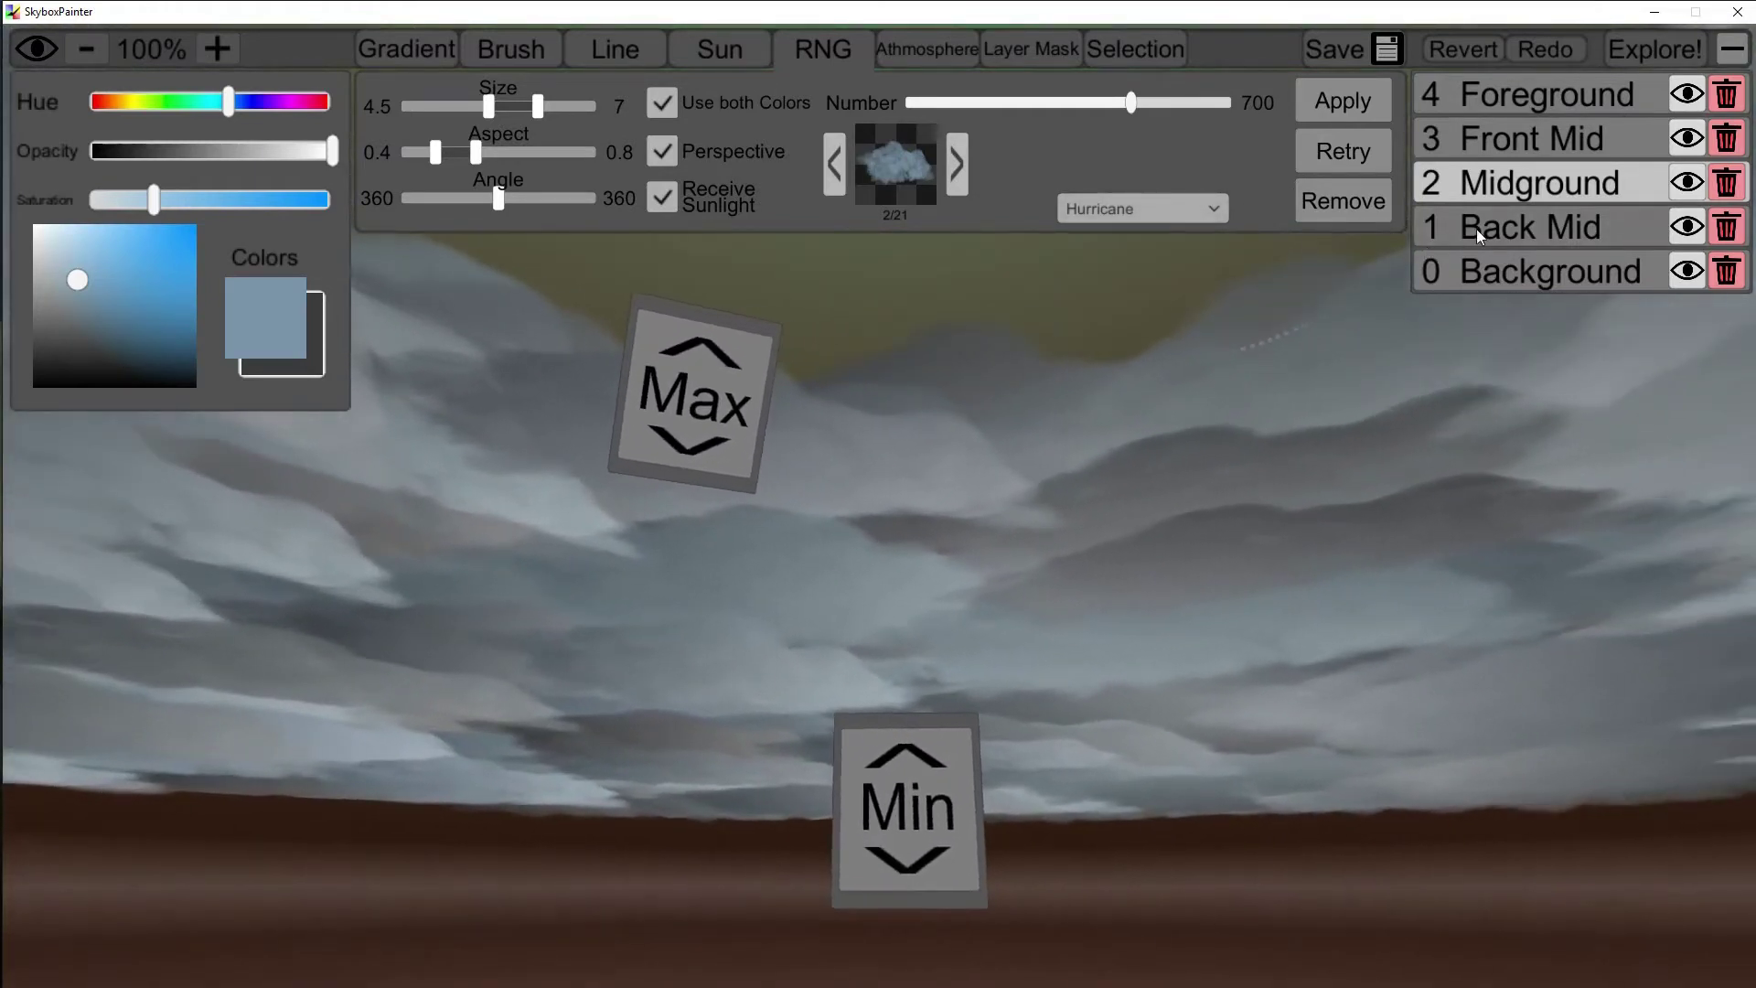
Scatter small yellow and white Stars on the Back Mid layer, then reselect the Clouds preset
{"action": "left_click", "coordinate": [1476, 228]}
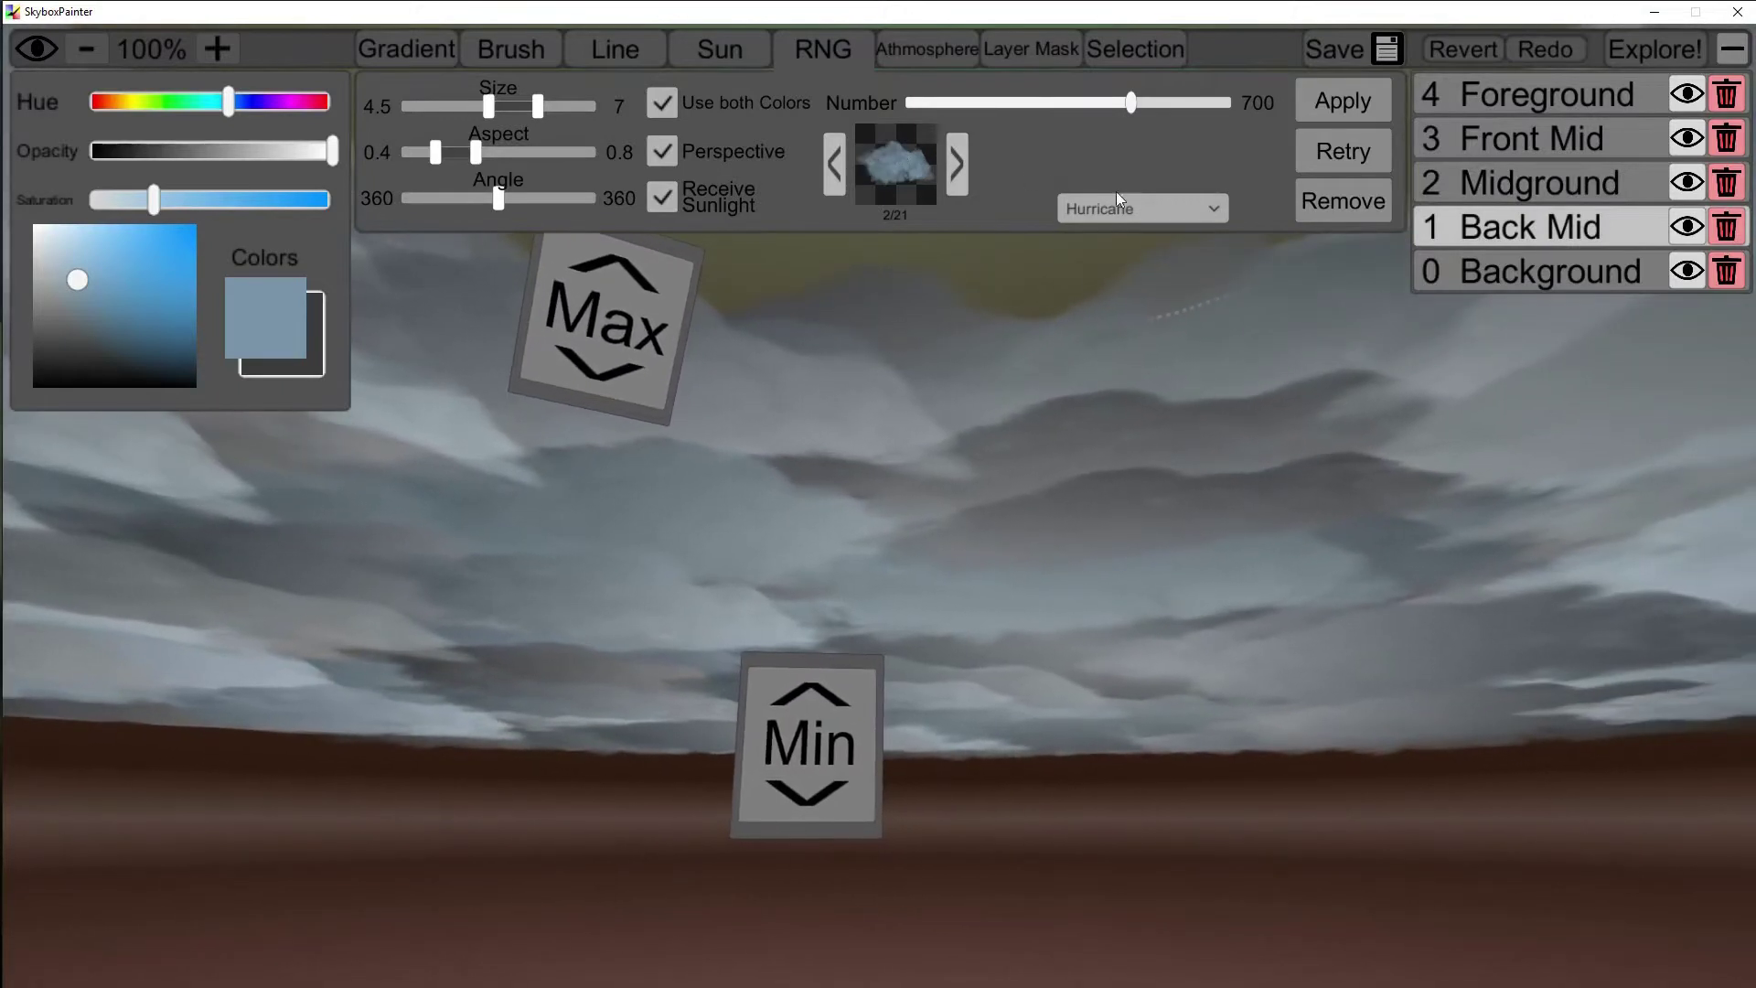
{"action": "left_click", "coordinate": [1136, 210]}
{"action": "left_click", "coordinate": [1114, 278]}
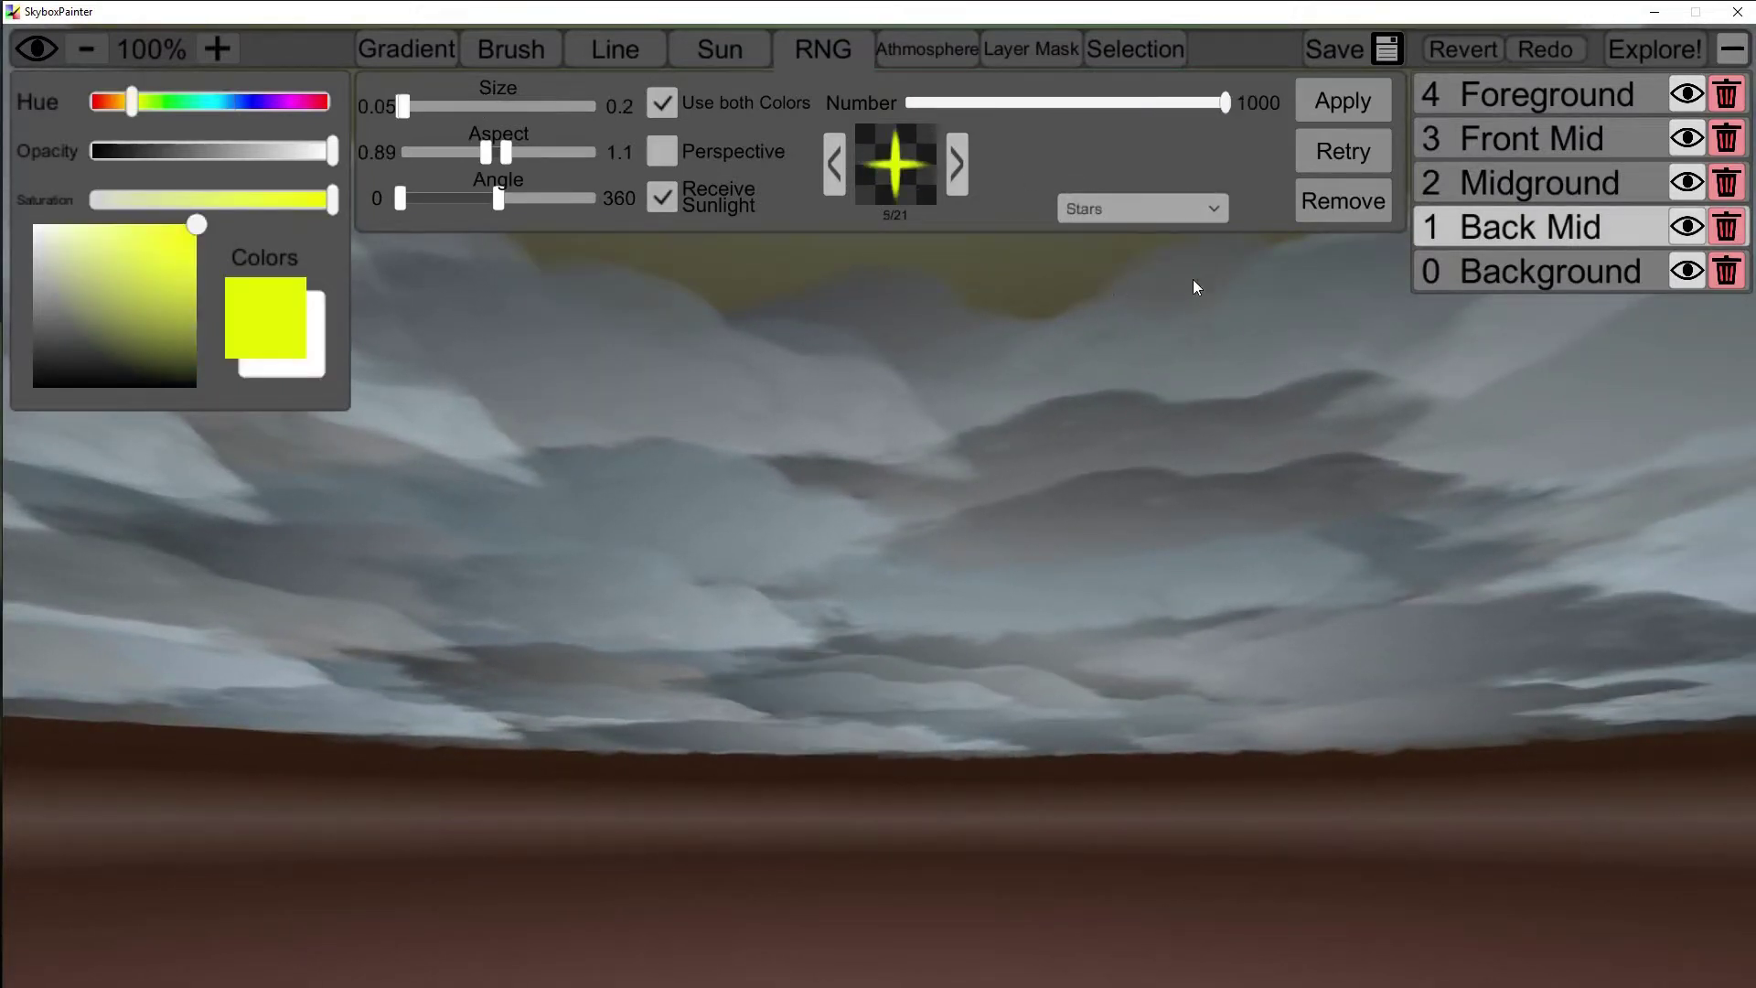
{"action": "left_click", "coordinate": [1360, 103]}
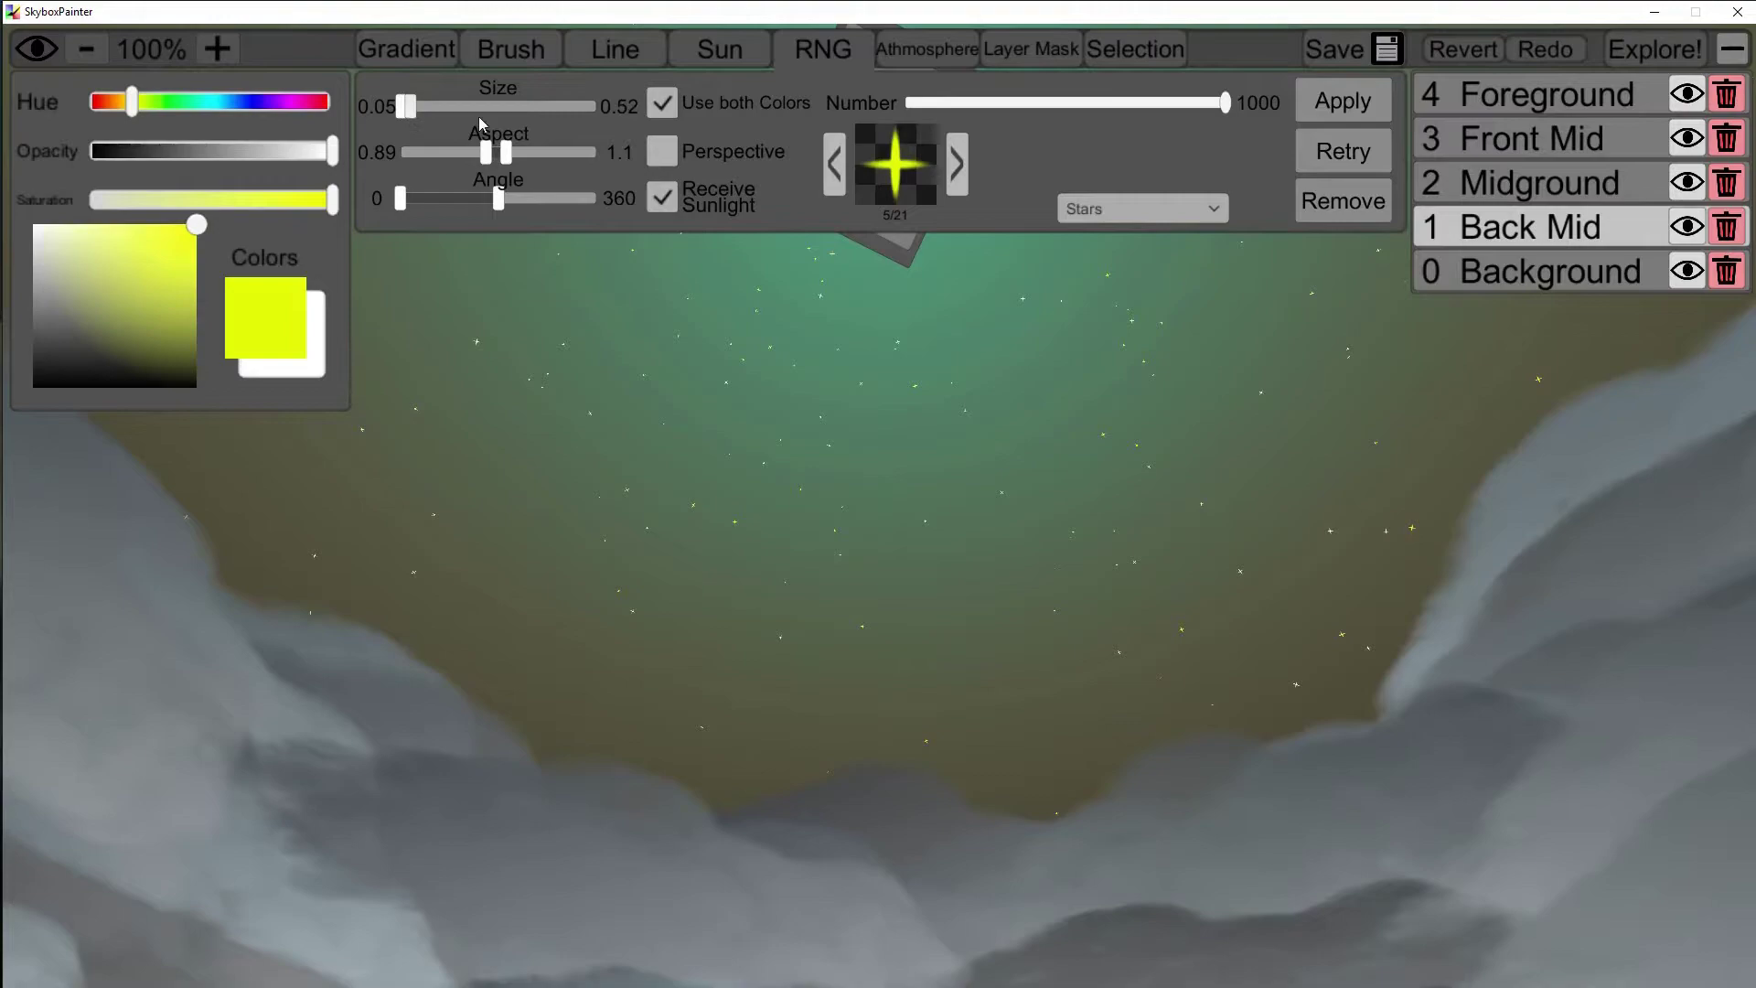
{"action": "middle_click_drag", "start_coordinate": [1308, 257], "coordinate": [1208, 311]}
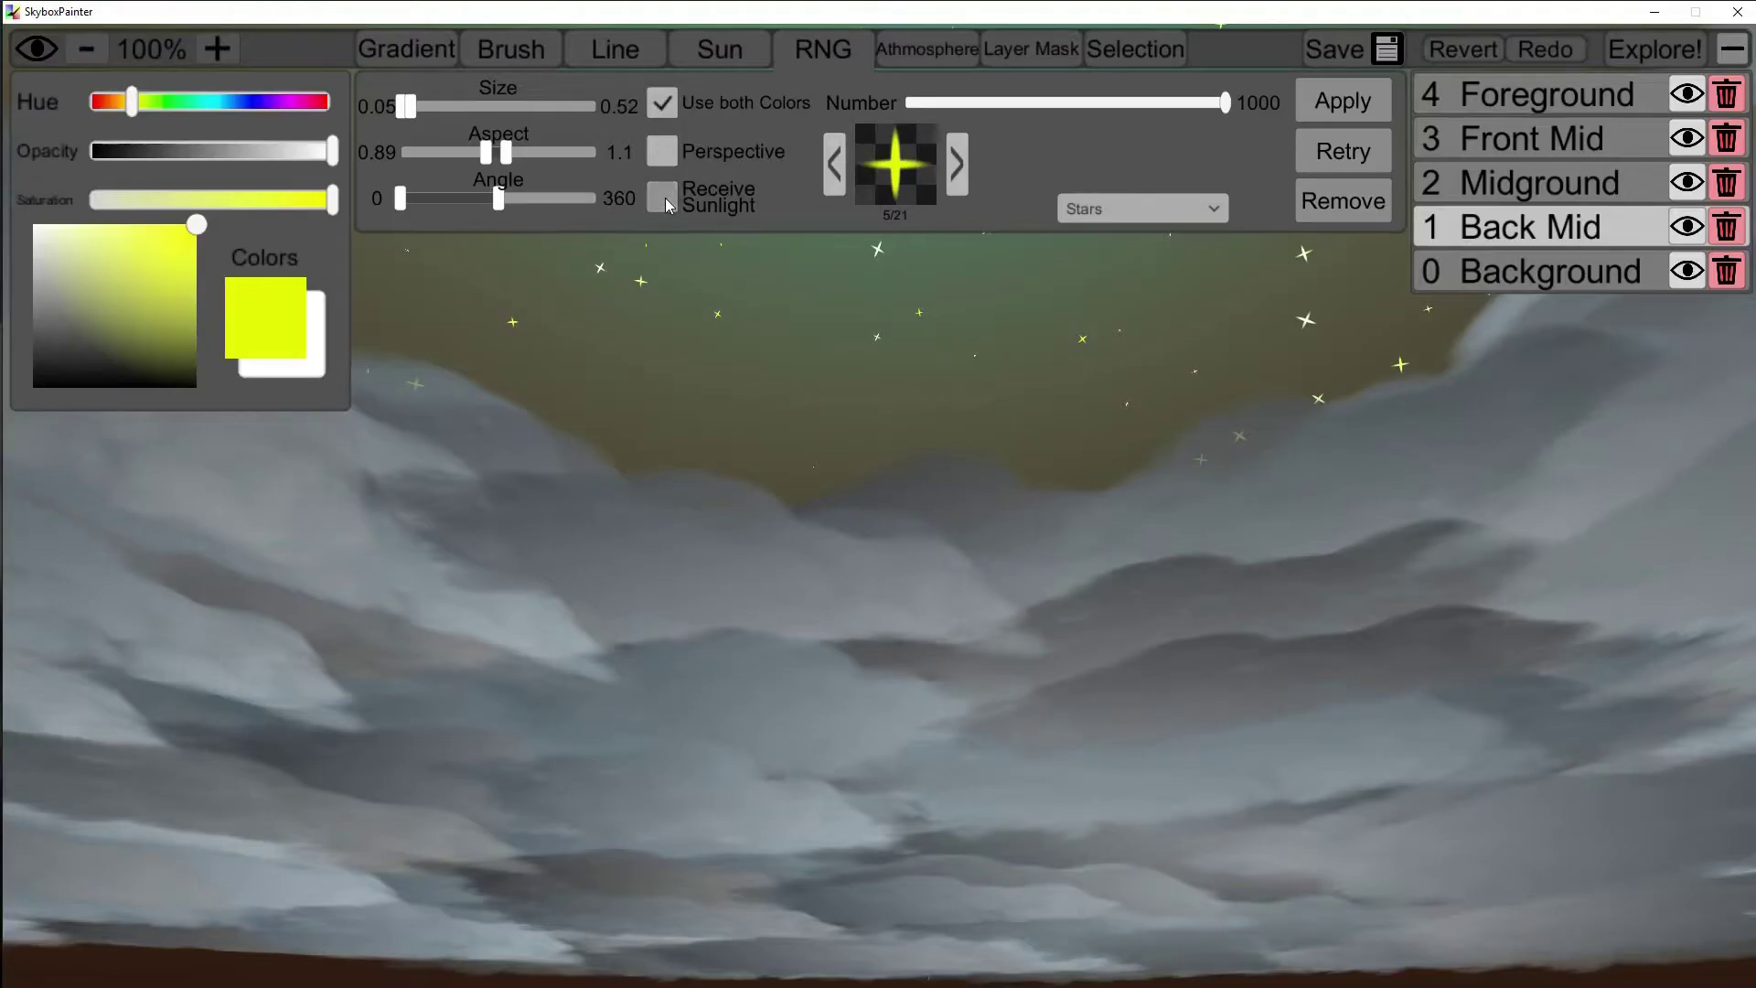
{"action": "left_click", "coordinate": [1138, 211]}
{"action": "left_click", "coordinate": [1107, 240]}
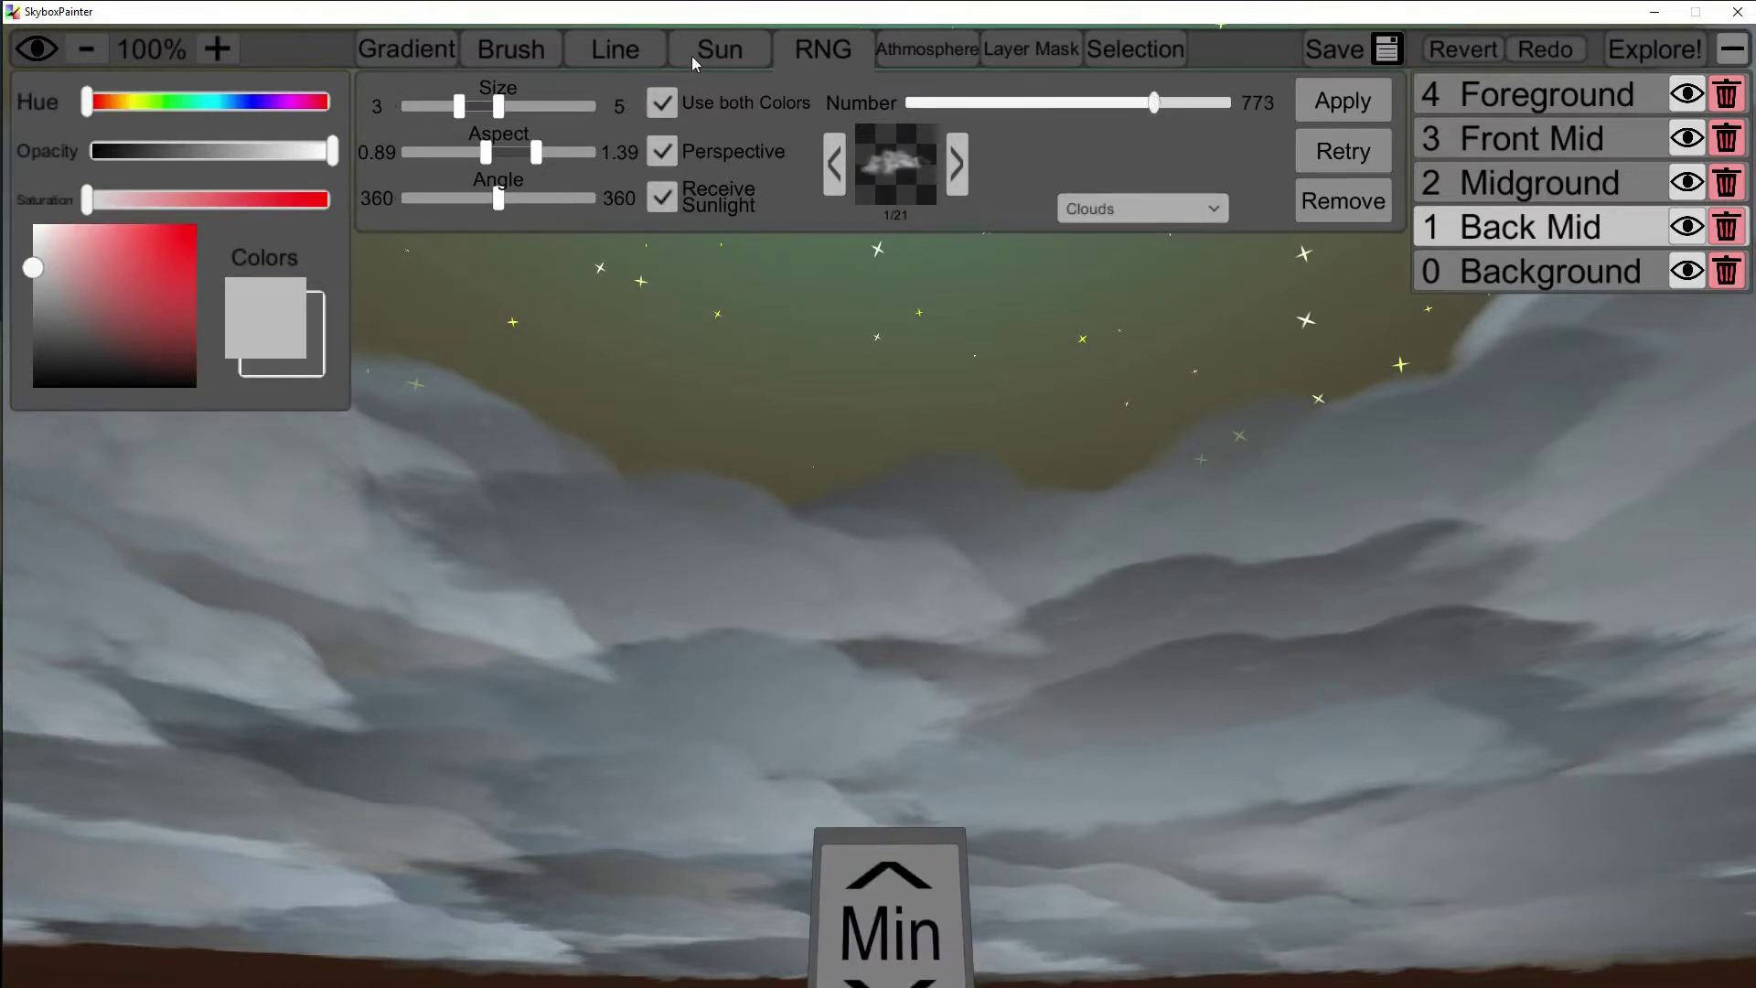
Place the purple sun high in the sky and give it a light pink light colour
{"action": "left_click", "coordinate": [716, 53]}
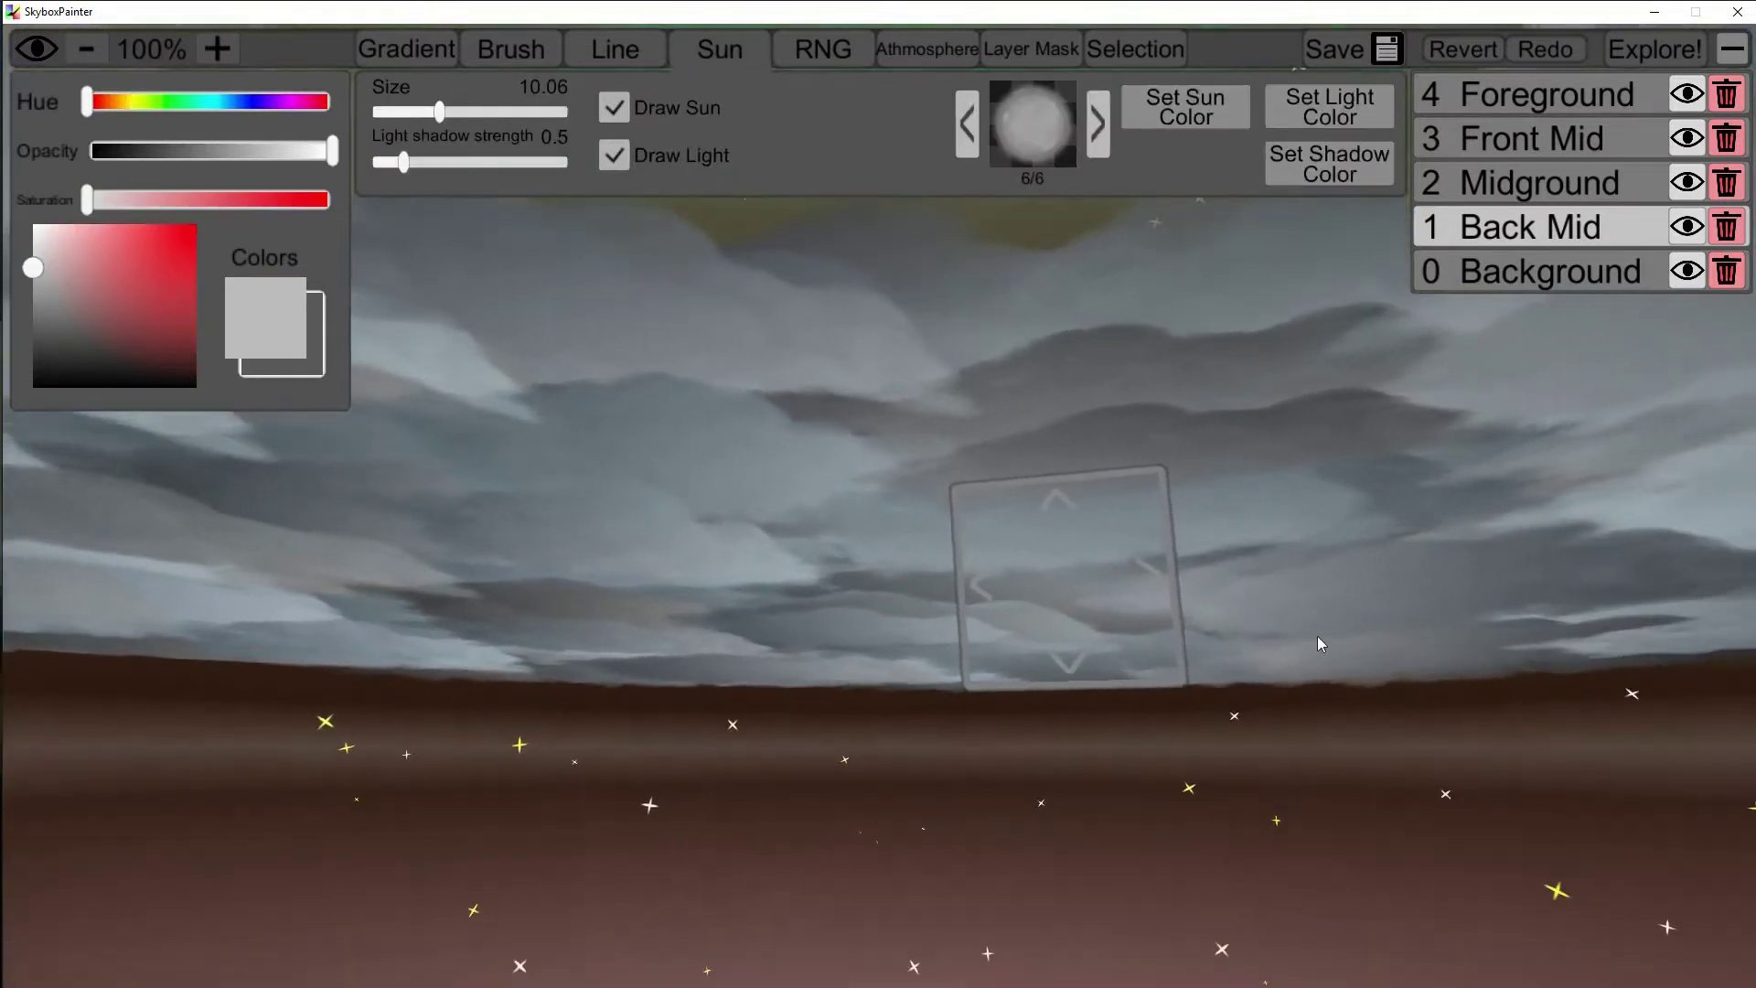
{"action": "middle_click_drag", "start_coordinate": [1318, 637], "coordinate": [876, 759]}
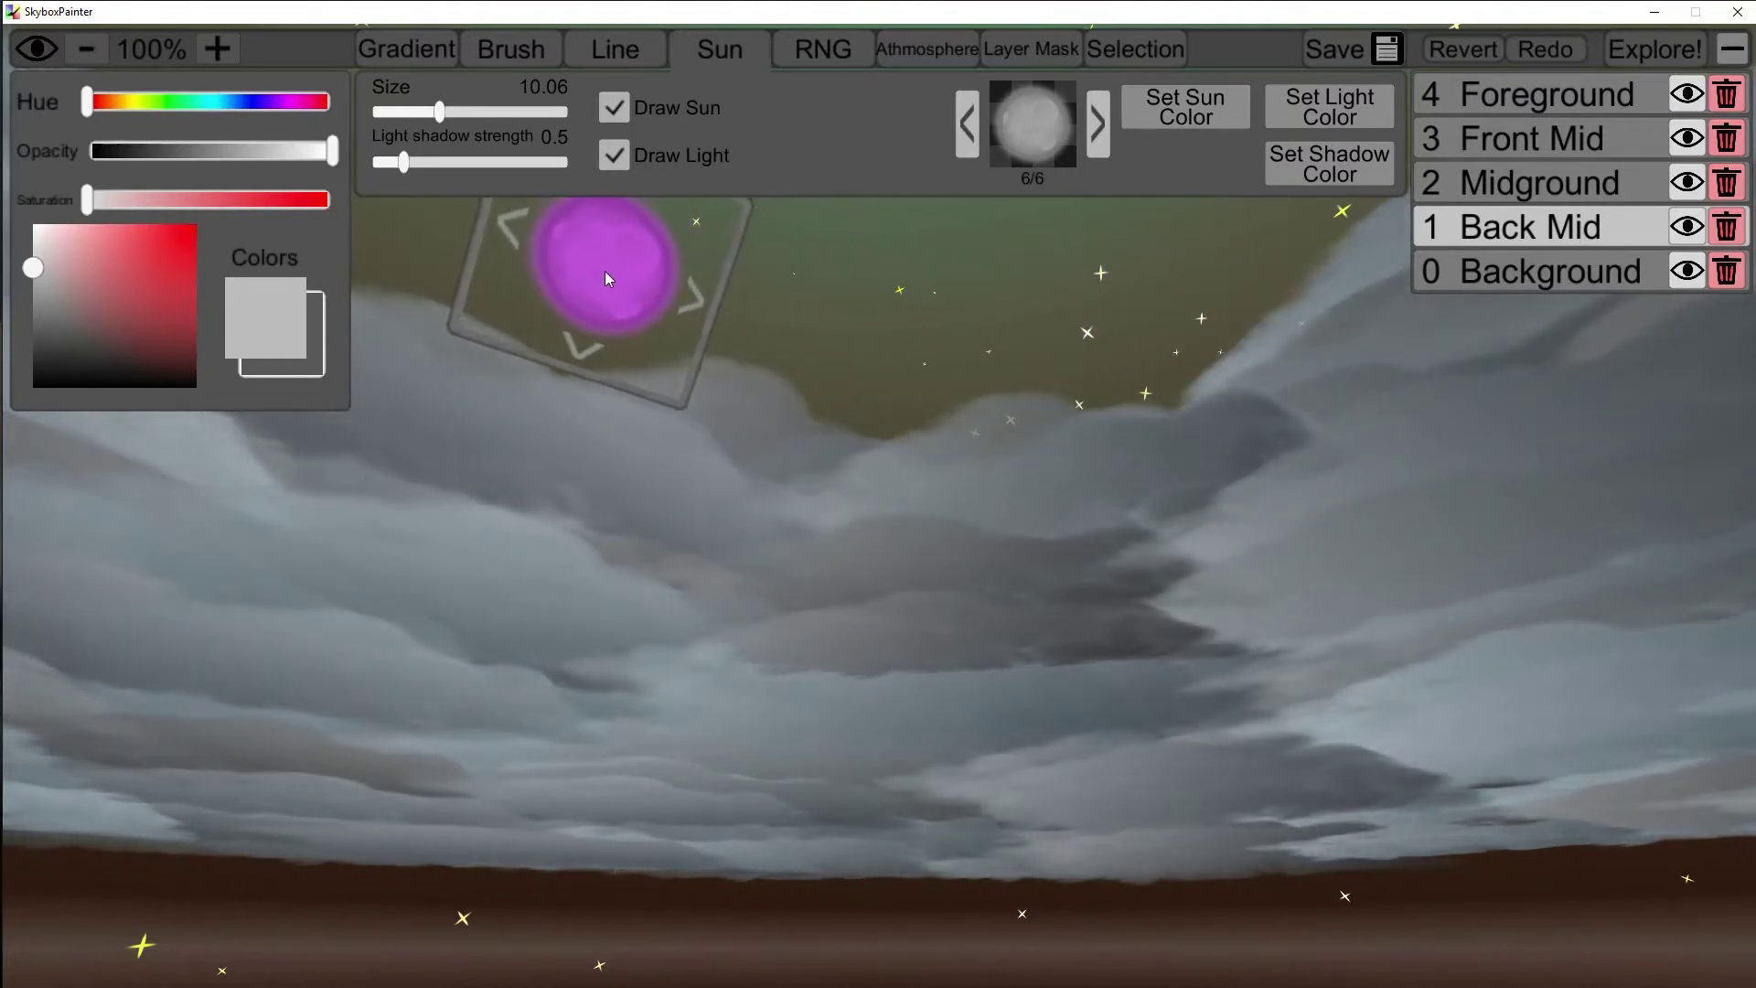
{"action": "left_click", "coordinate": [605, 271]}
{"action": "left_click", "coordinate": [296, 103]}
{"action": "left_click_drag", "start_coordinate": [169, 282], "coordinate": [105, 247]}
{"action": "left_click", "coordinate": [1328, 118]}
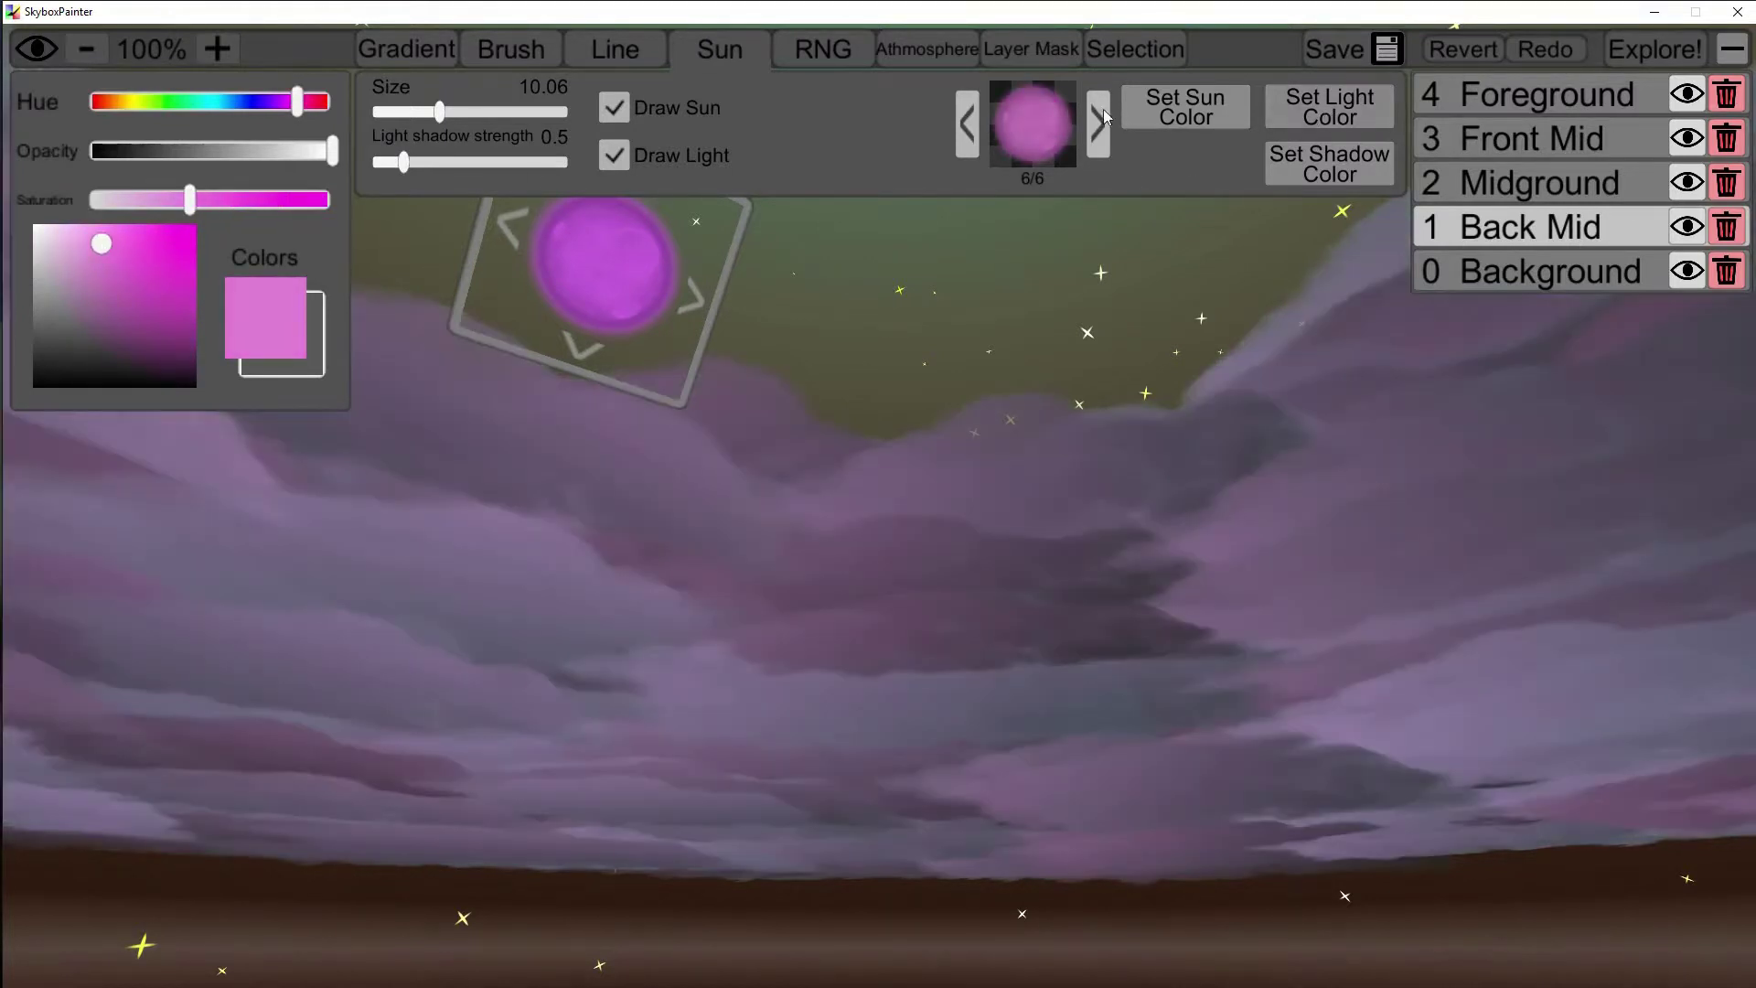
Reposition the sun and set black as the cloud shadow colour
{"action": "left_click_drag", "start_coordinate": [895, 408], "coordinate": [716, 287]}
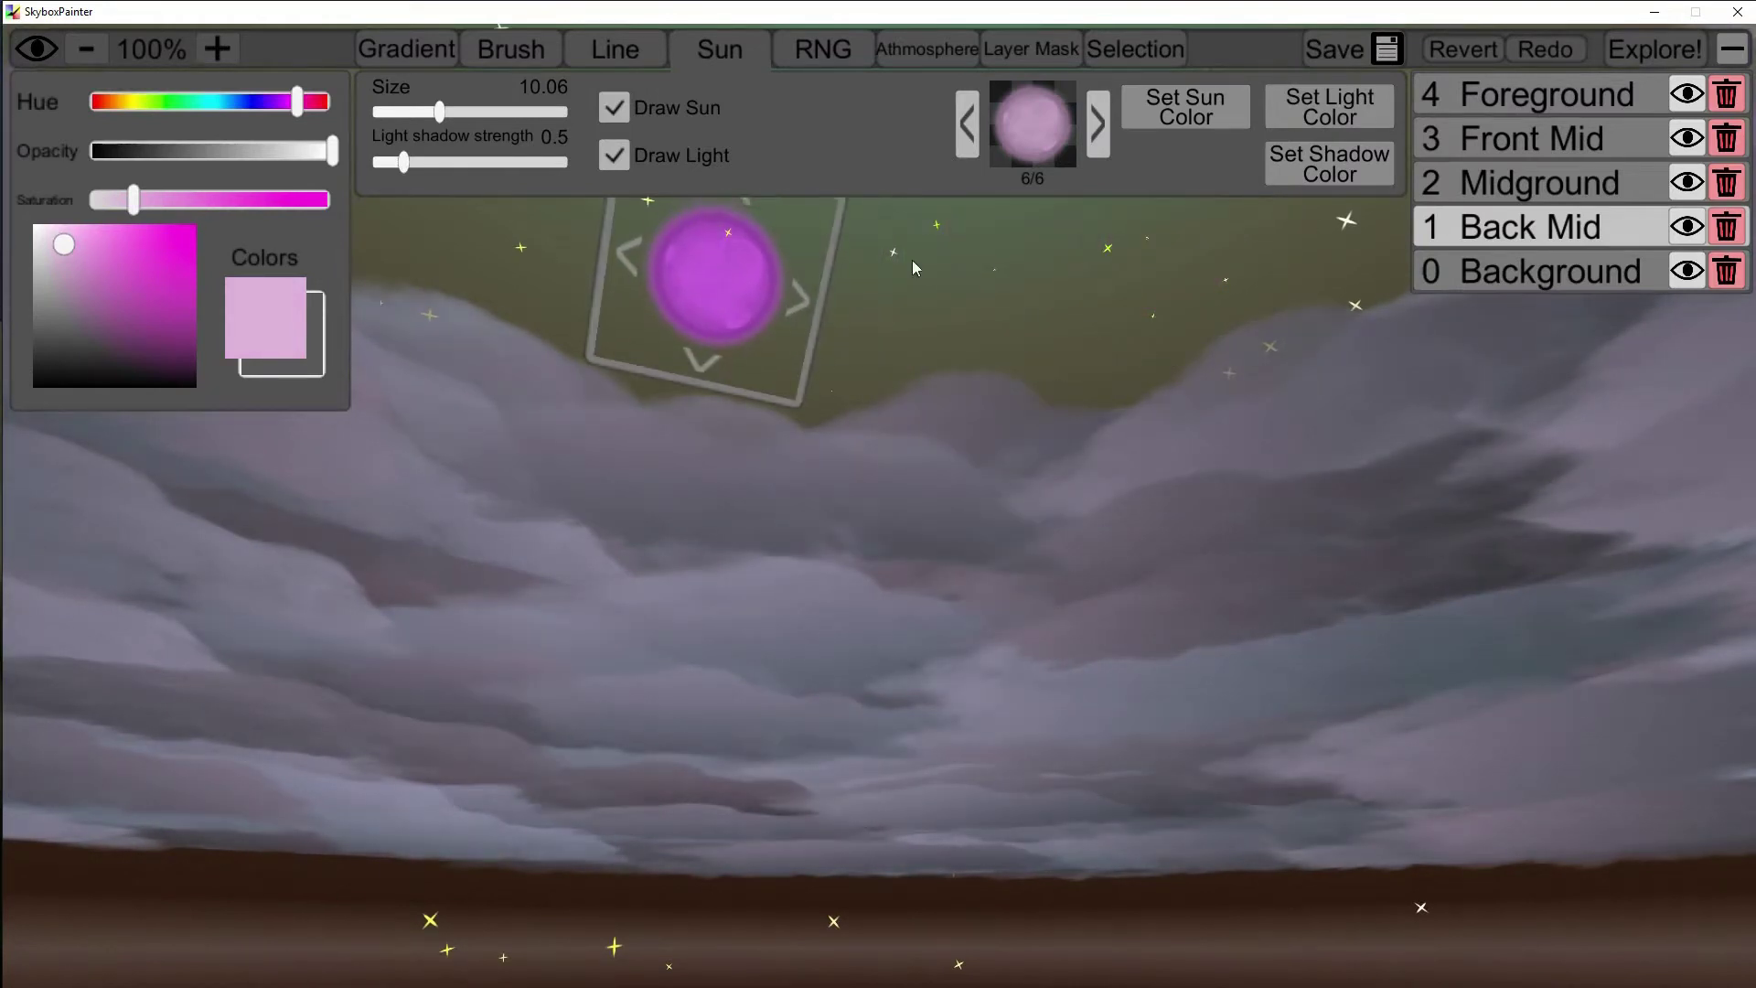
{"action": "key", "text": "w"}
{"action": "key", "text": "d"}
{"action": "key", "text": "w"}
{"action": "left_click_drag", "start_coordinate": [83, 302], "coordinate": [39, 386]}
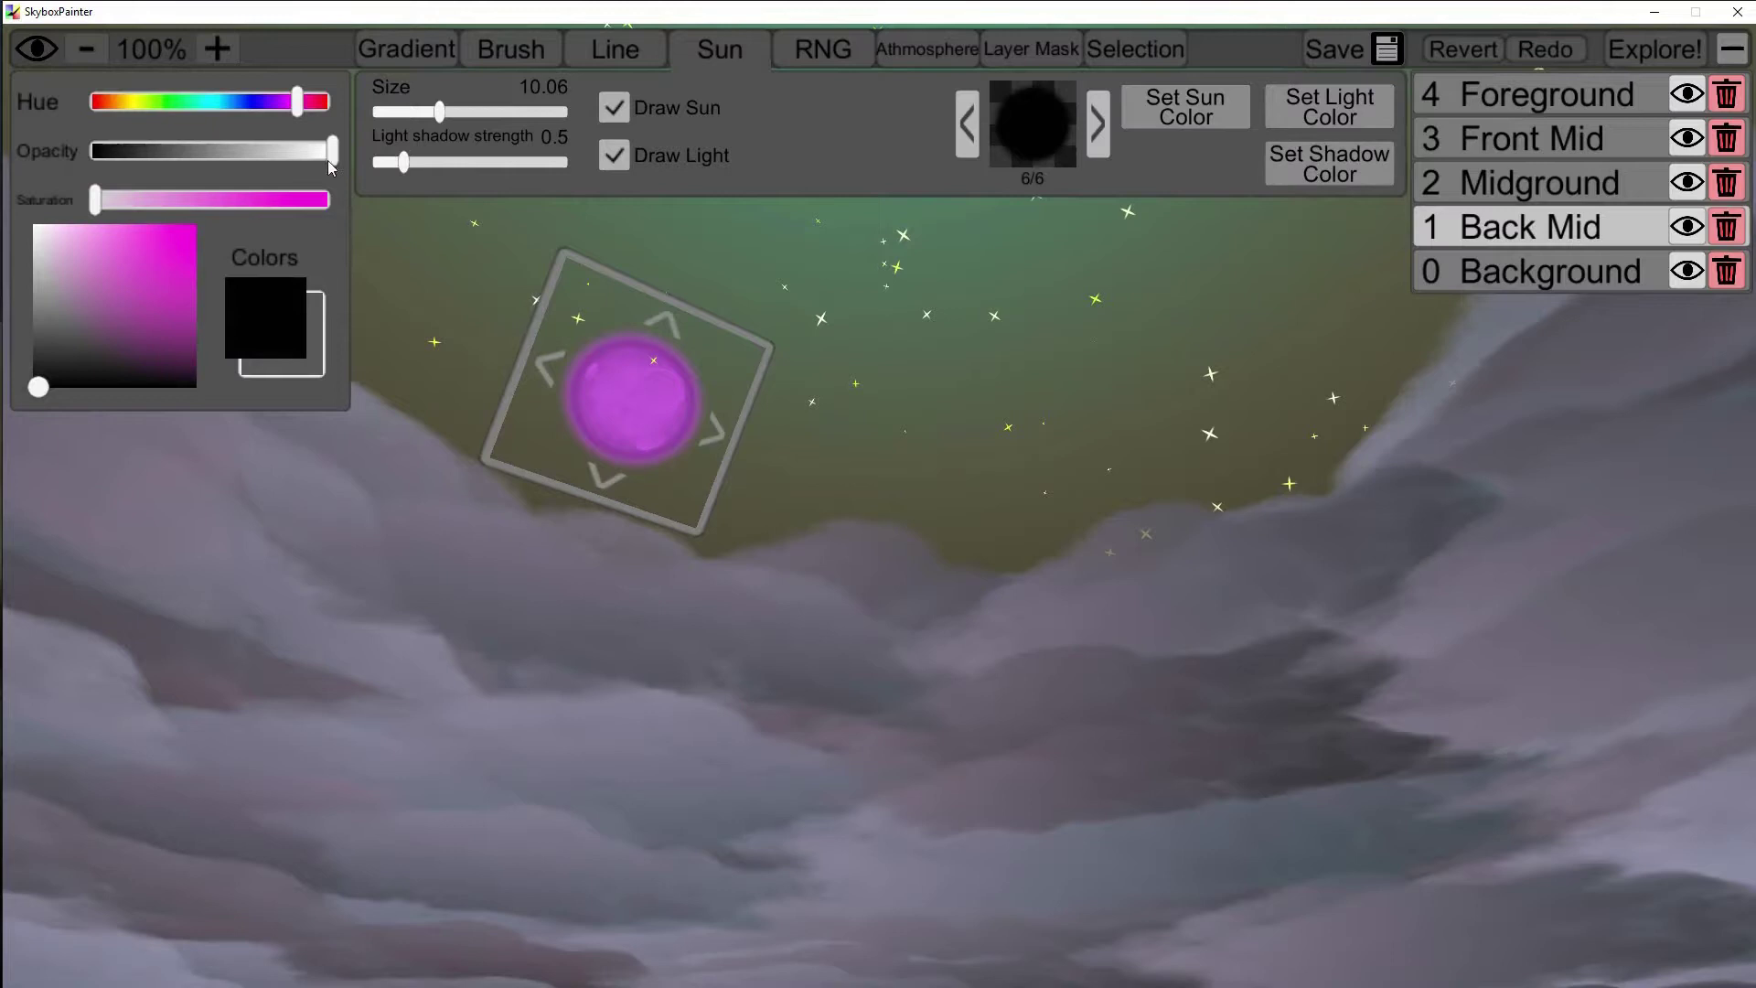
{"action": "left_click", "coordinate": [1333, 165]}
{"action": "key", "text": "s"}
{"action": "key", "text": "a"}
{"action": "left_click_drag", "start_coordinate": [909, 302], "coordinate": [883, 906]}
{"action": "key", "text": "w"}
{"action": "key", "text": "d"}
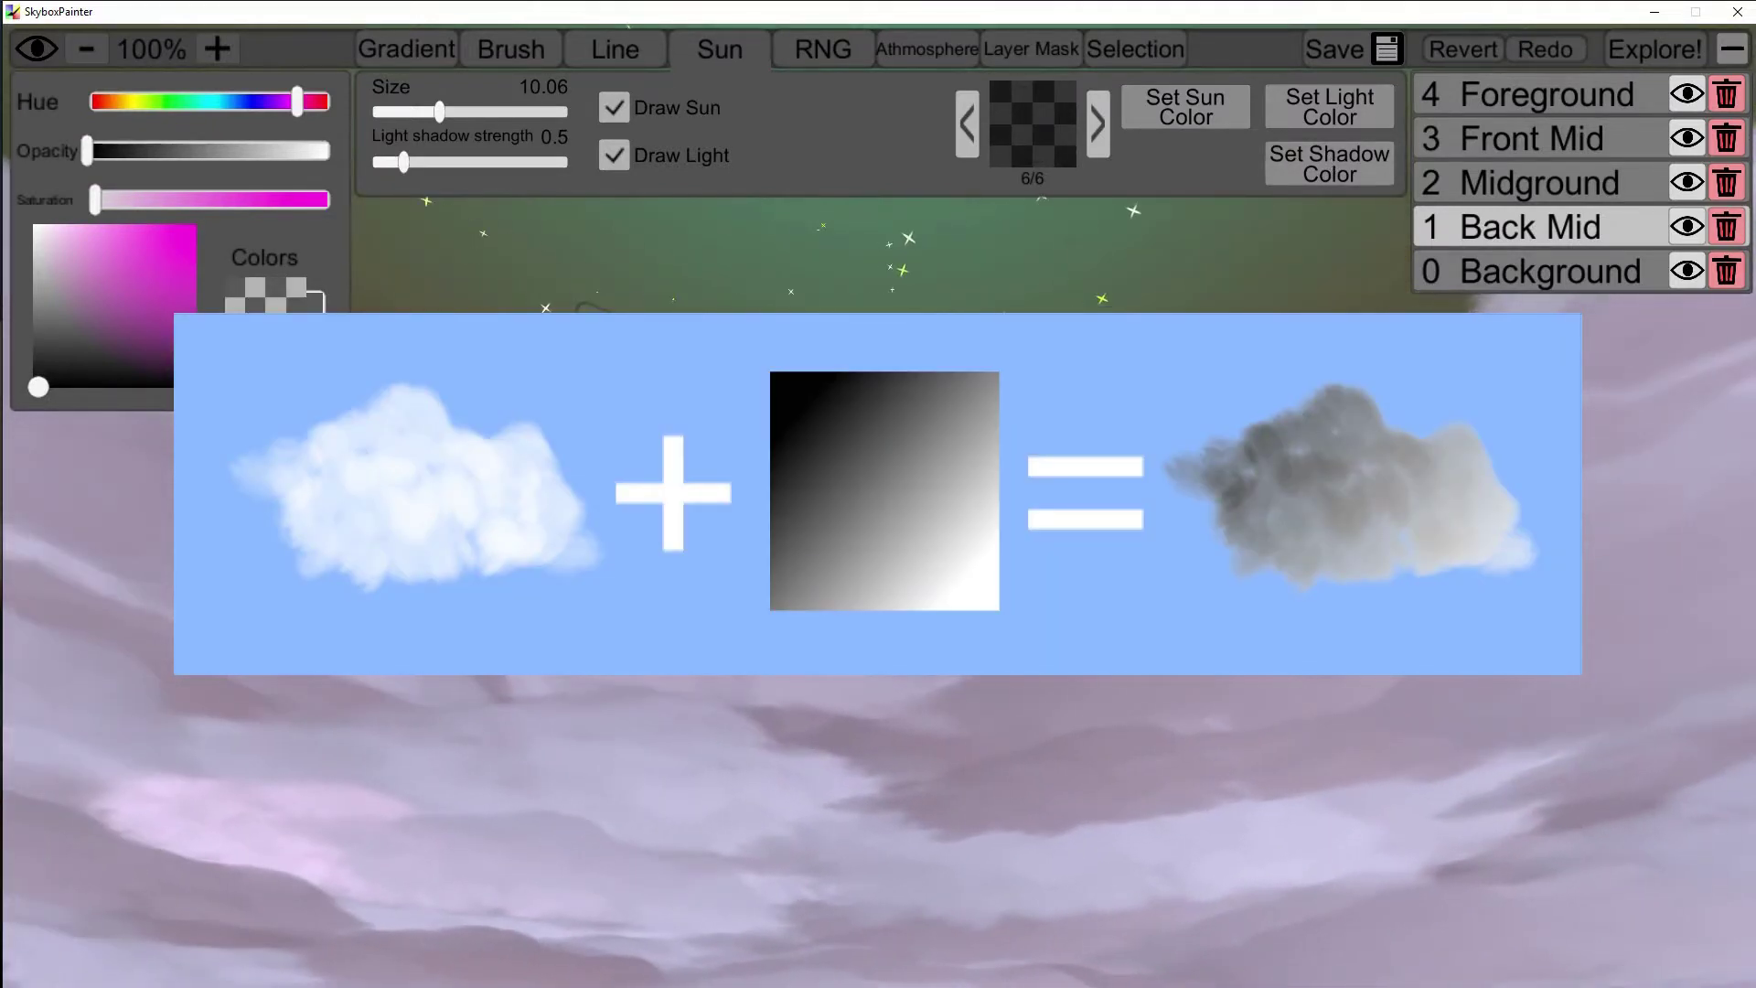
{"action": "left_click", "coordinate": [1329, 172]}
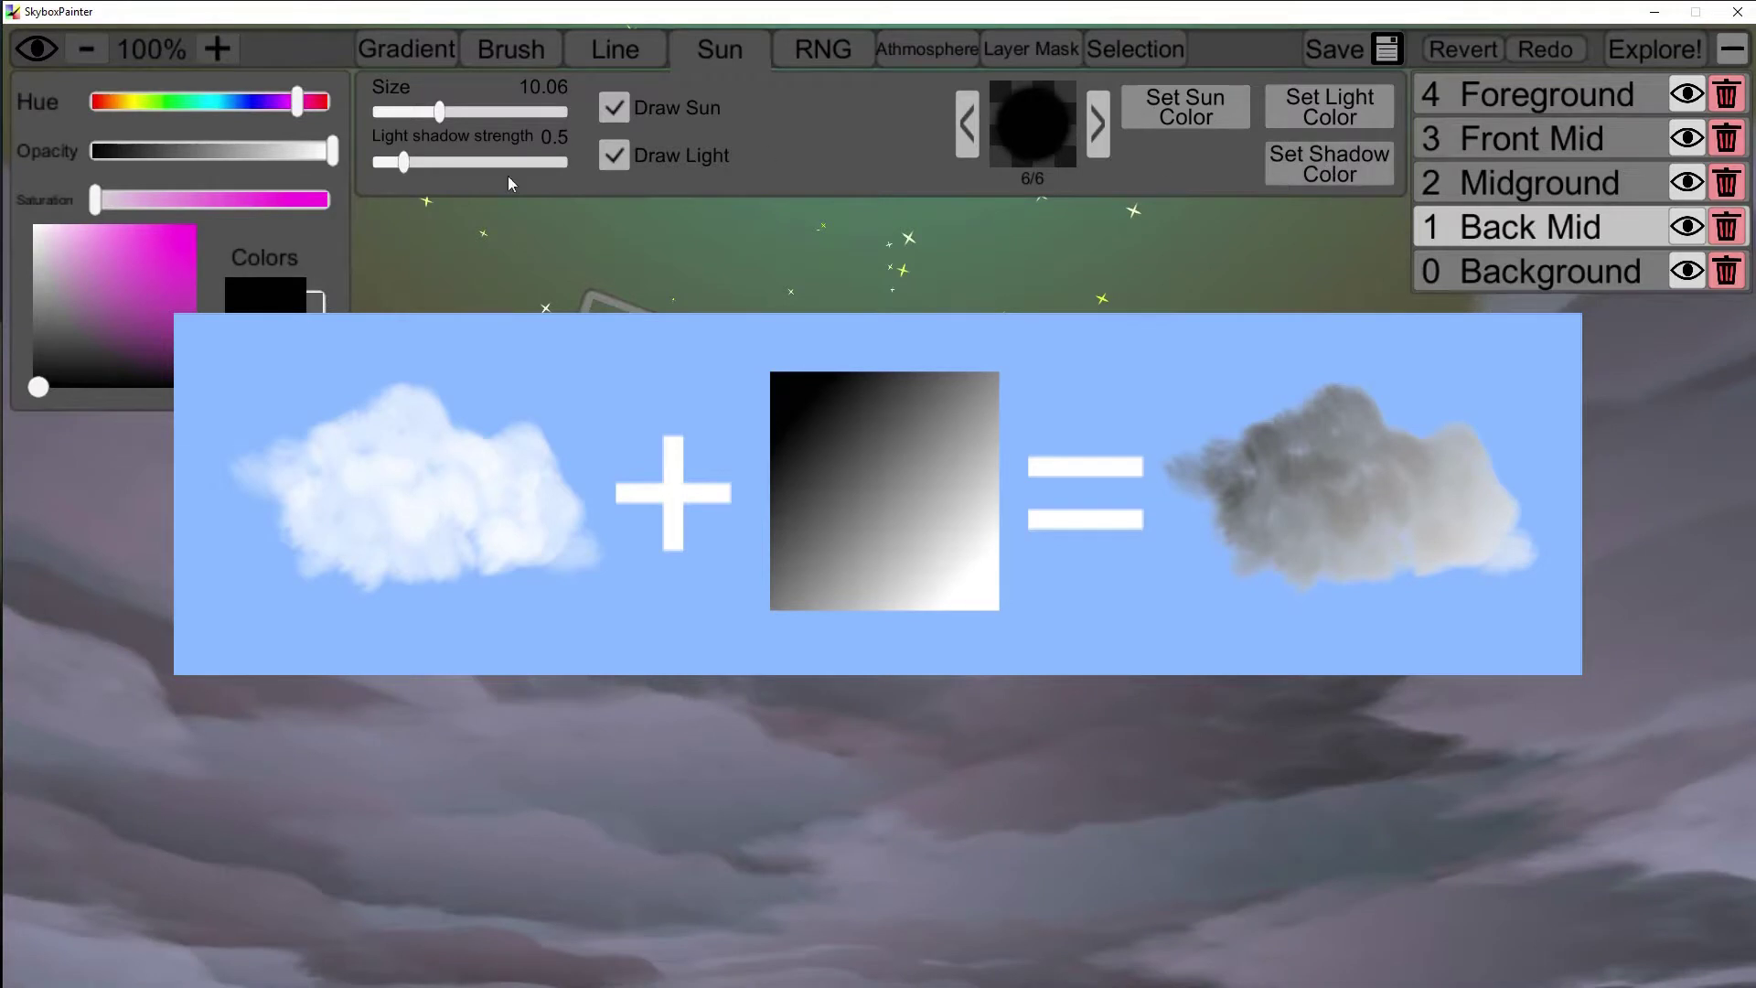
Widen the atmosphere band and apply a blue-purple haze colour along the horizon
{"action": "left_click", "coordinate": [922, 48]}
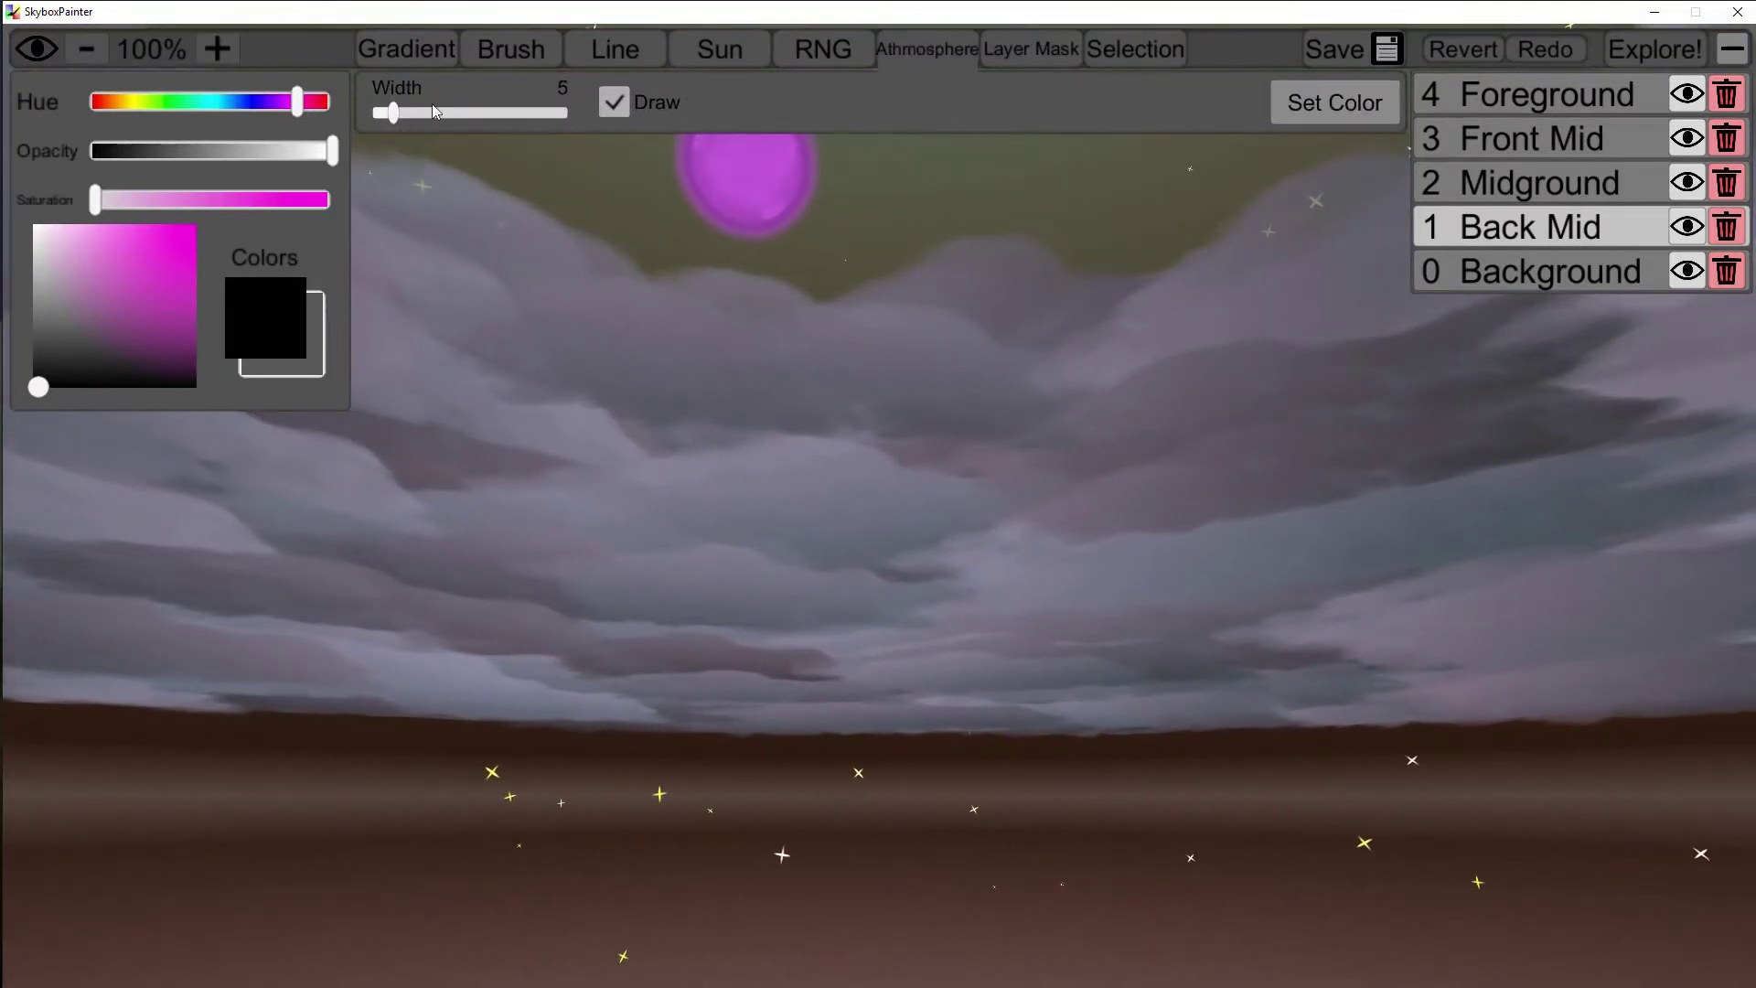
{"action": "mouse_move", "coordinate": [394, 114]}
{"action": "left_mouse_down"}
{"action": "mouse_move", "coordinate": [508, 135]}
{"action": "mouse_move", "coordinate": [419, 123]}
{"action": "mouse_move", "coordinate": [485, 131]}
{"action": "left_mouse_up"}
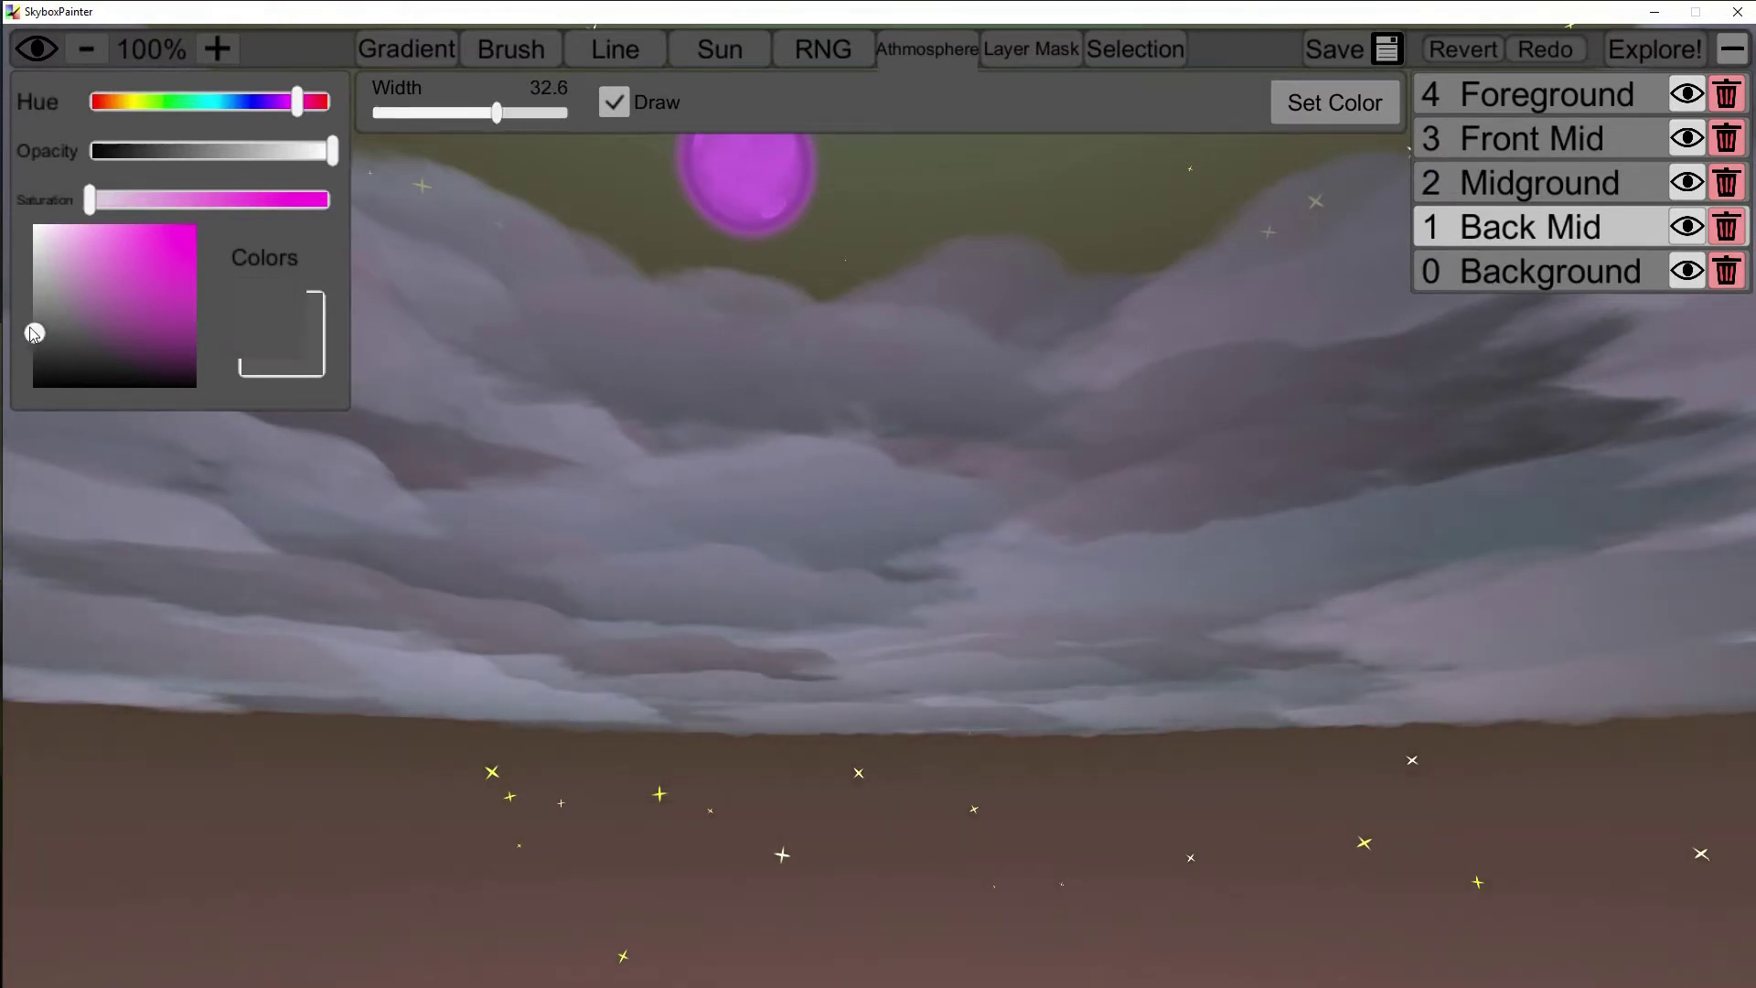
{"action": "left_click", "coordinate": [252, 107]}
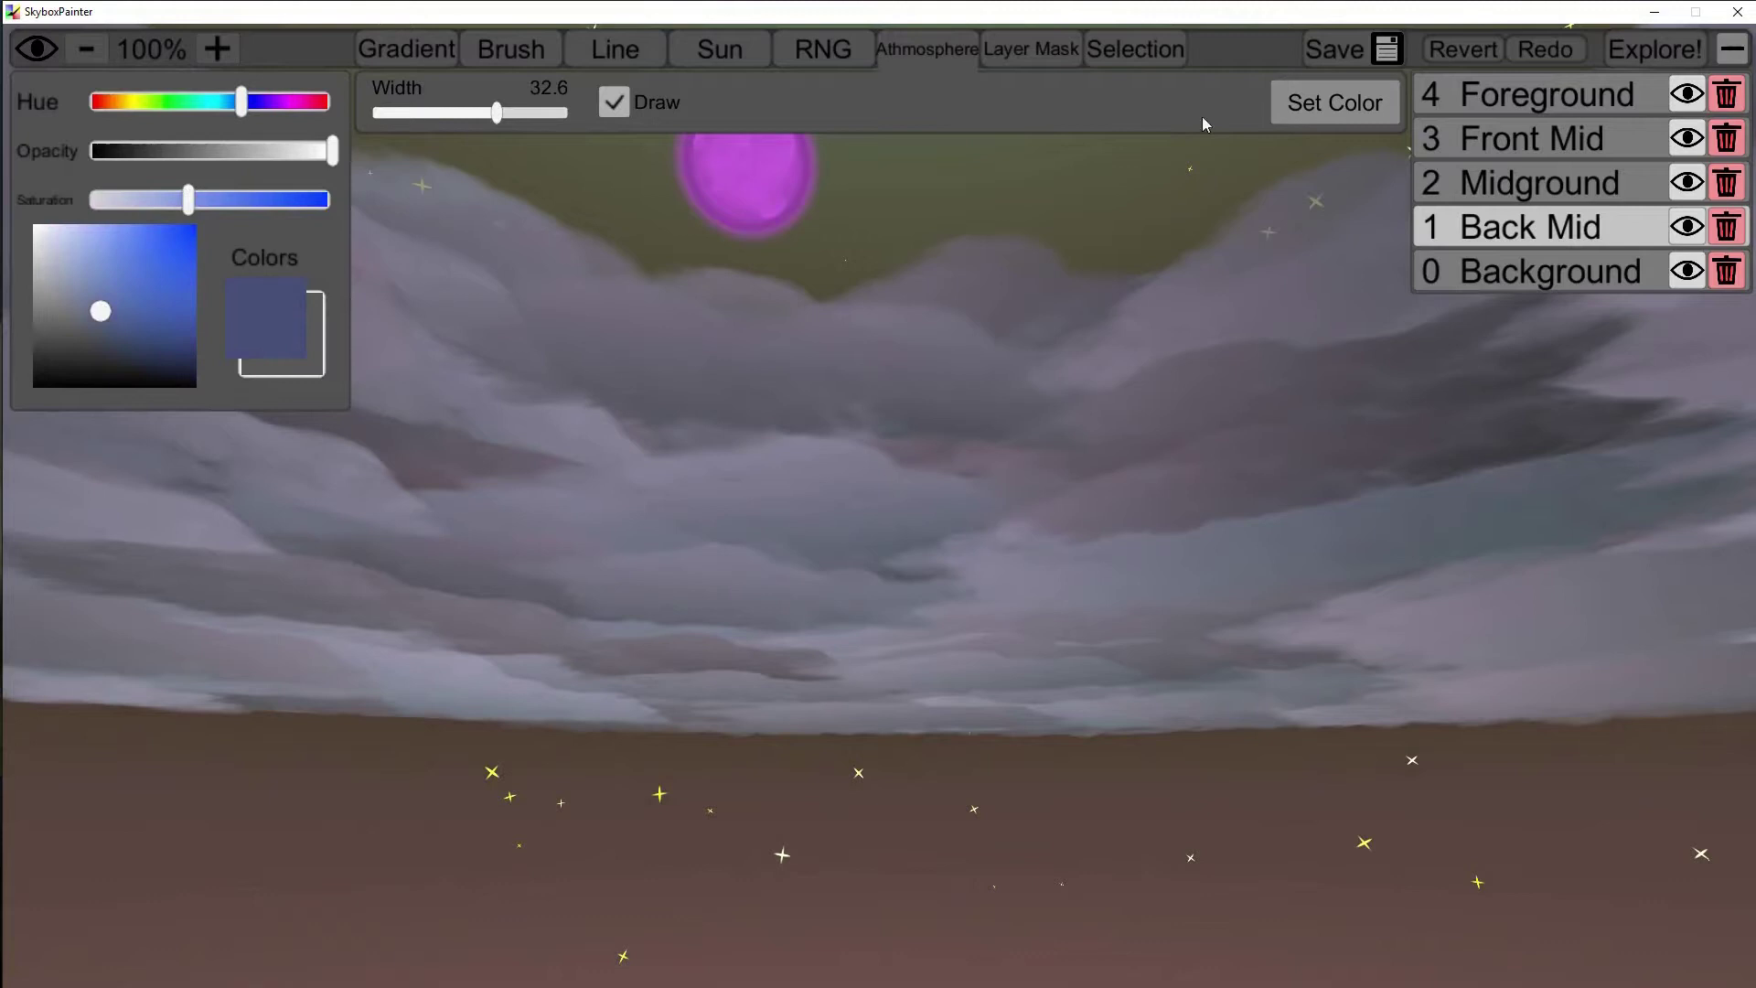
{"action": "left_click", "coordinate": [1311, 100]}
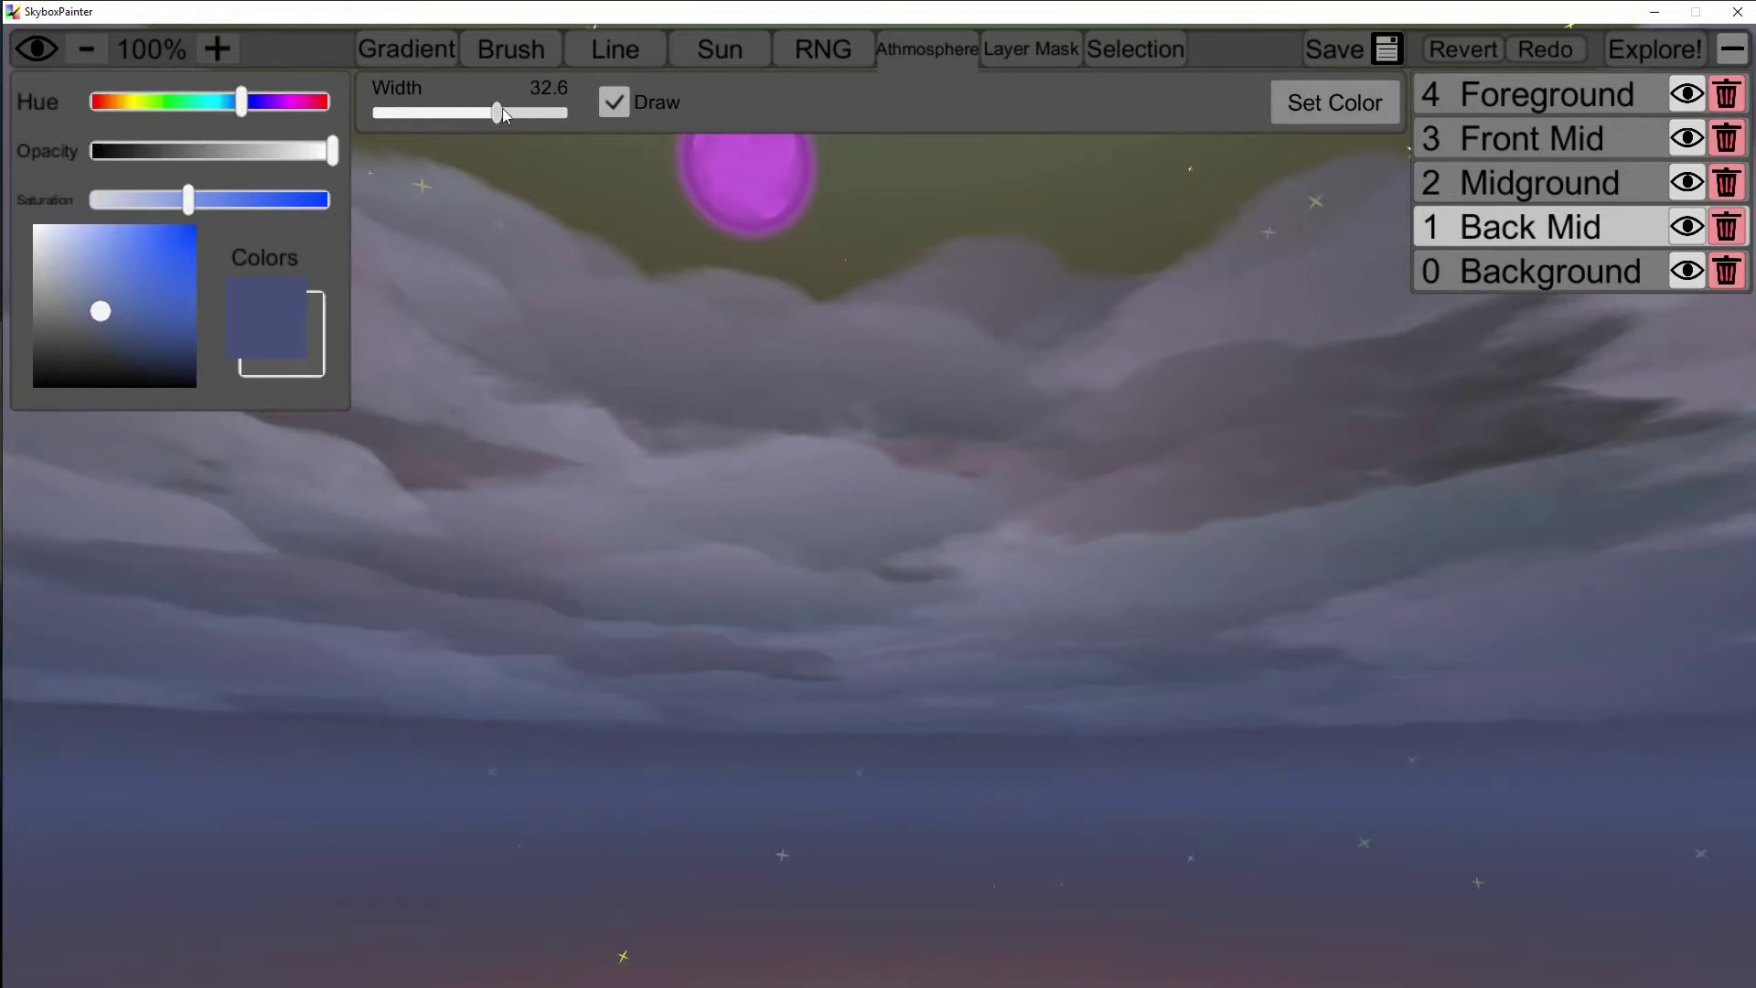
{"action": "mouse_move", "coordinate": [503, 115]}
{"action": "left_mouse_down"}
{"action": "mouse_move", "coordinate": [380, 118]}
{"action": "mouse_move", "coordinate": [463, 119]}
{"action": "mouse_move", "coordinate": [444, 124]}
{"action": "left_mouse_up"}
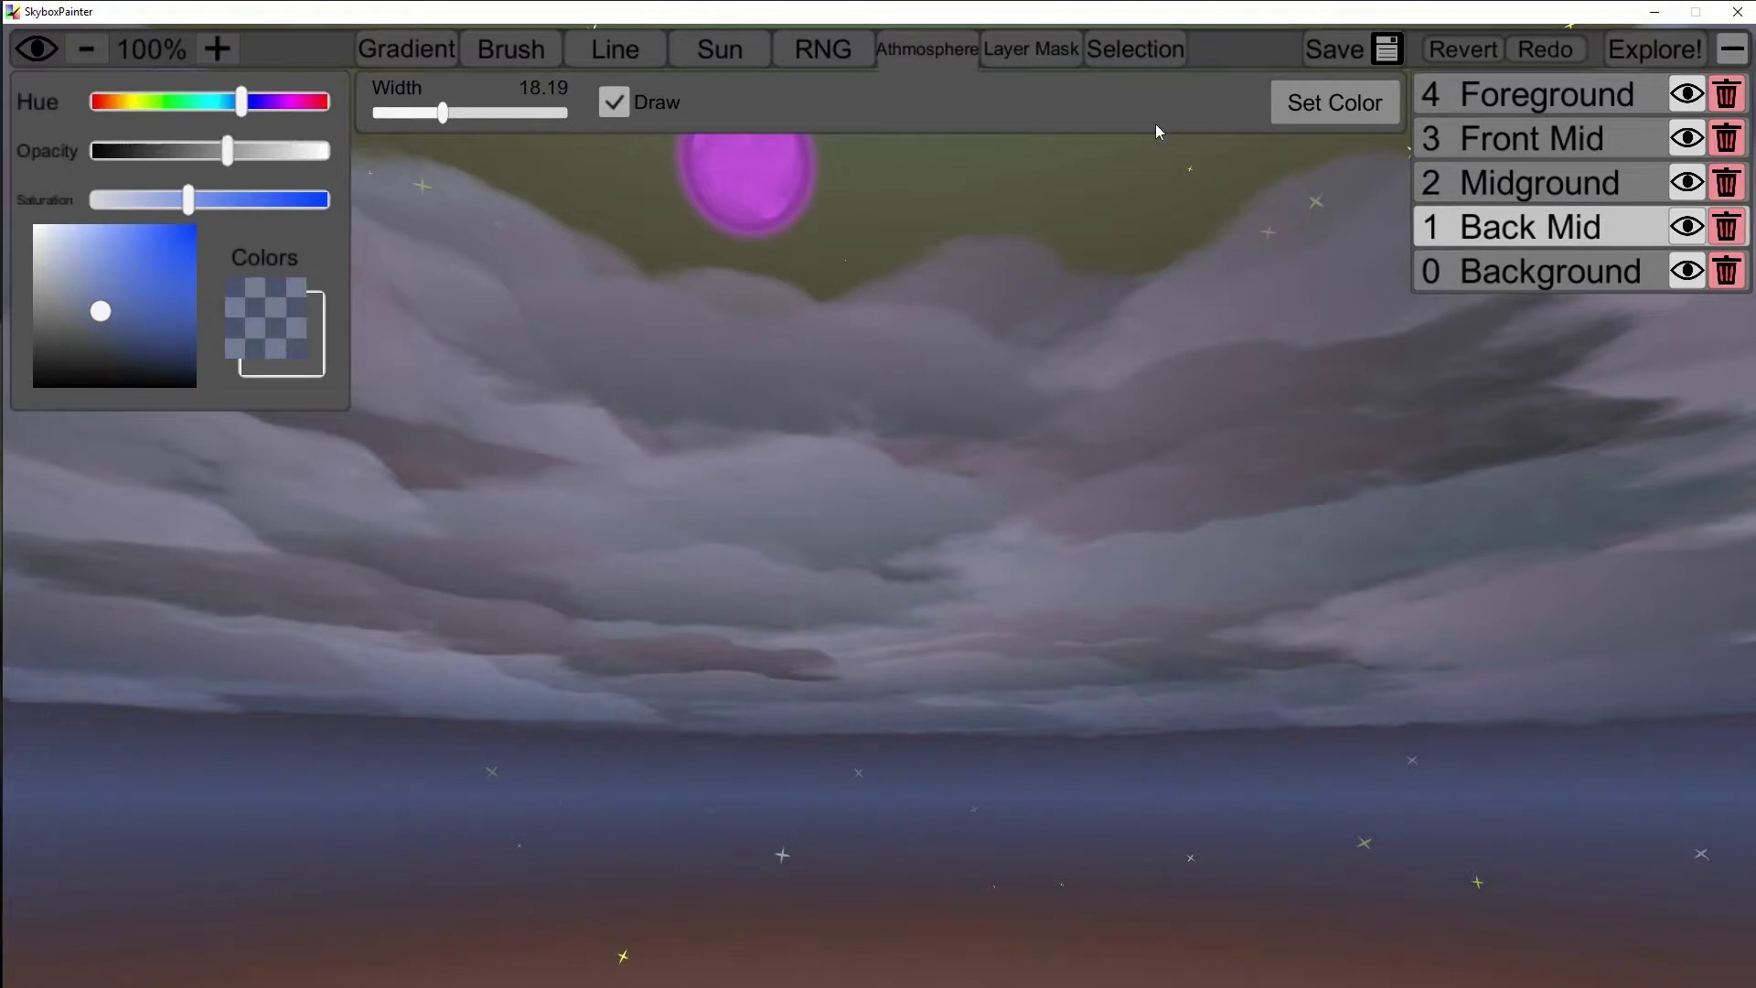
{"action": "left_click", "coordinate": [1317, 107]}
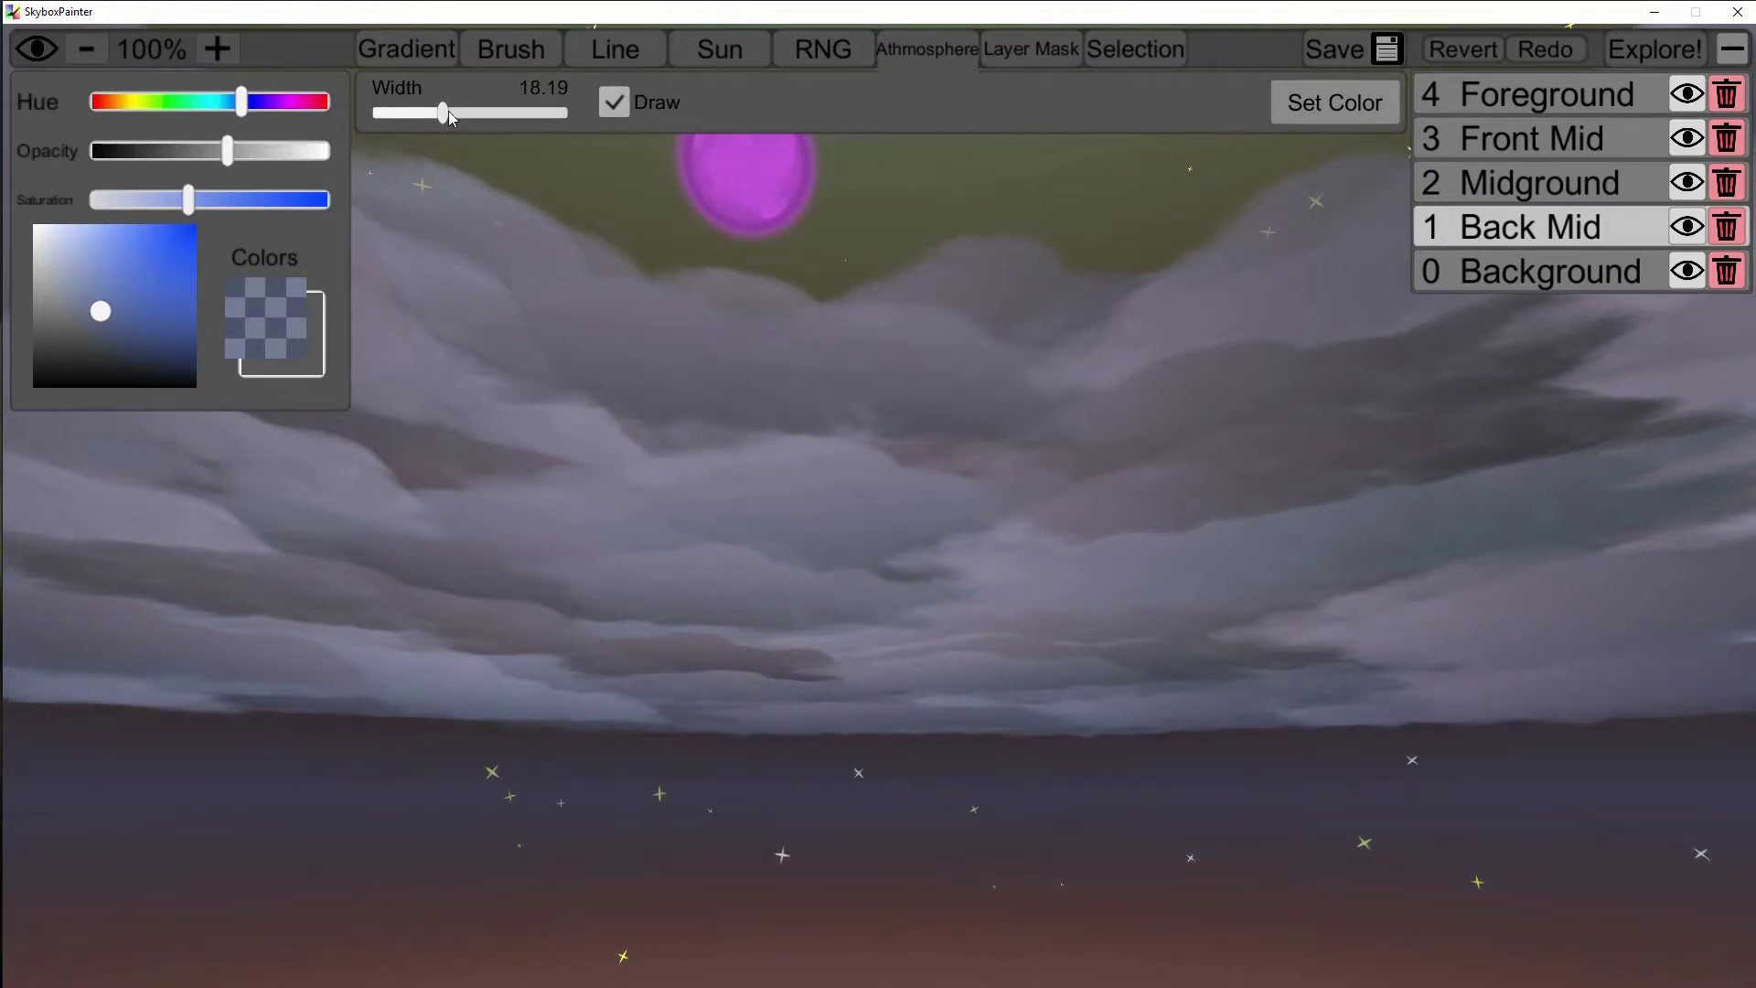
{"action": "mouse_move", "coordinate": [448, 112]}
{"action": "left_mouse_down"}
{"action": "mouse_move", "coordinate": [496, 107]}
{"action": "mouse_move", "coordinate": [406, 122]}
{"action": "mouse_move", "coordinate": [436, 118]}
{"action": "left_mouse_up"}
{"action": "middle_click_drag", "start_coordinate": [1061, 158], "coordinate": [763, 419]}
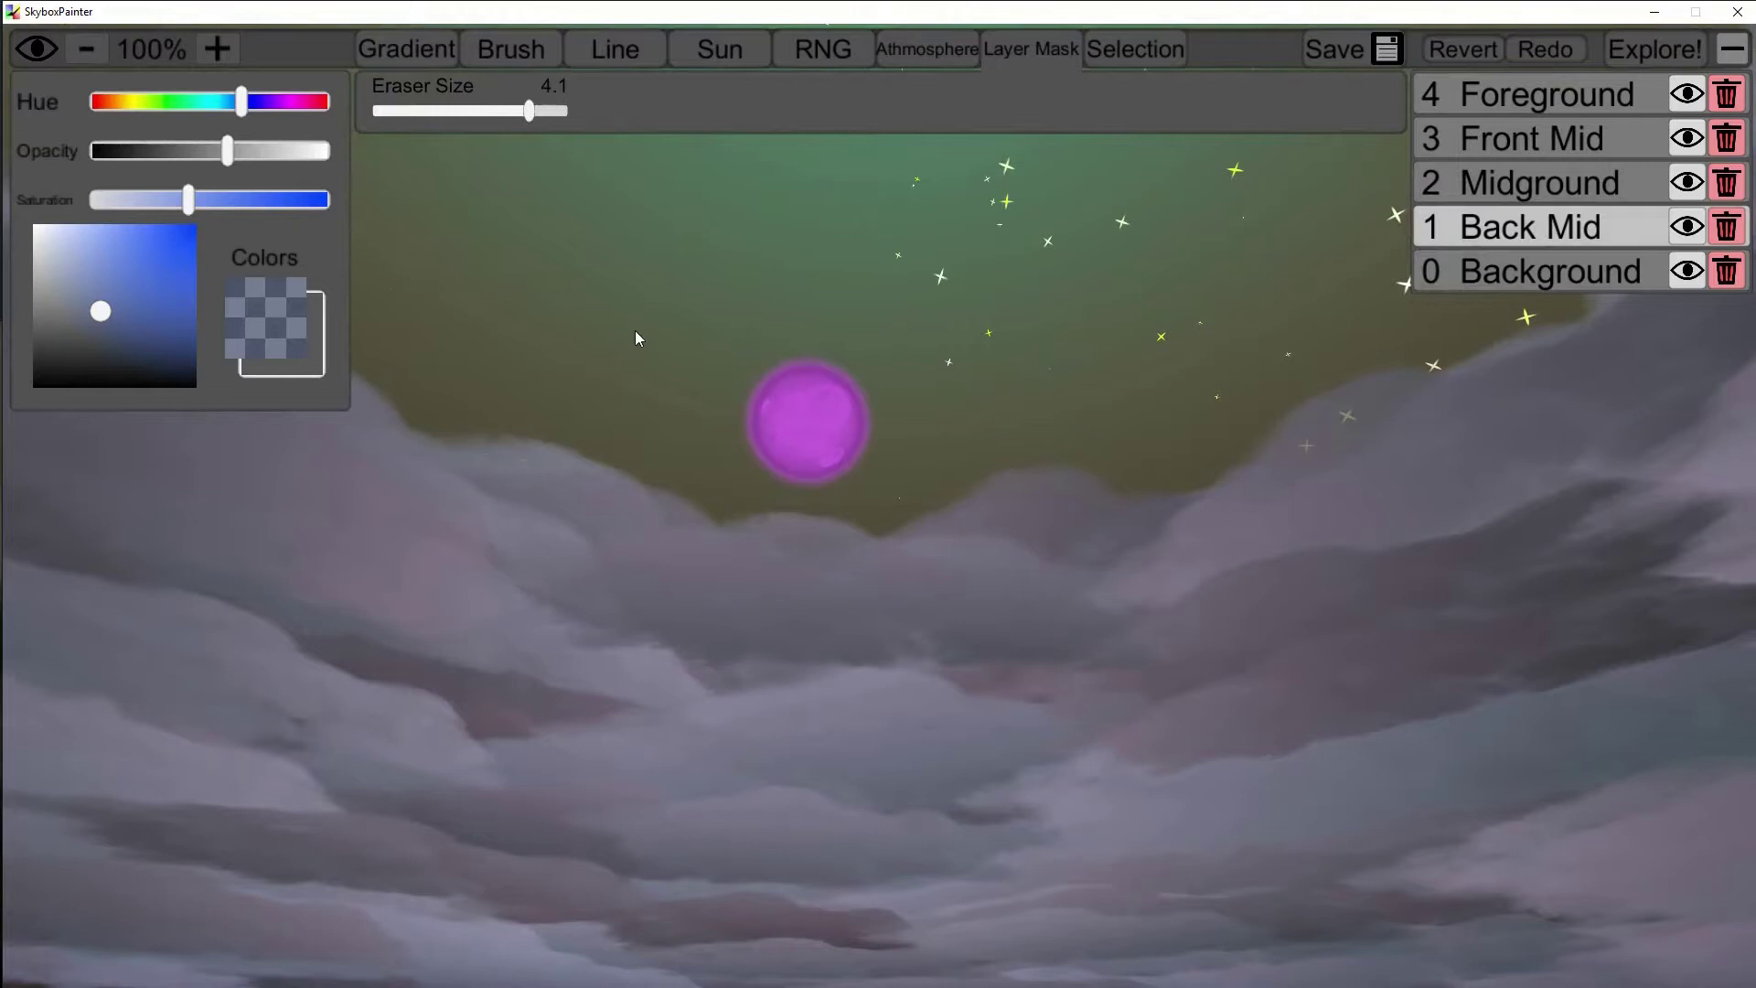
Test-erase two holes in the Midground clouds, revert them, then select the Back Mid layer
{"action": "left_click", "coordinate": [1584, 179]}
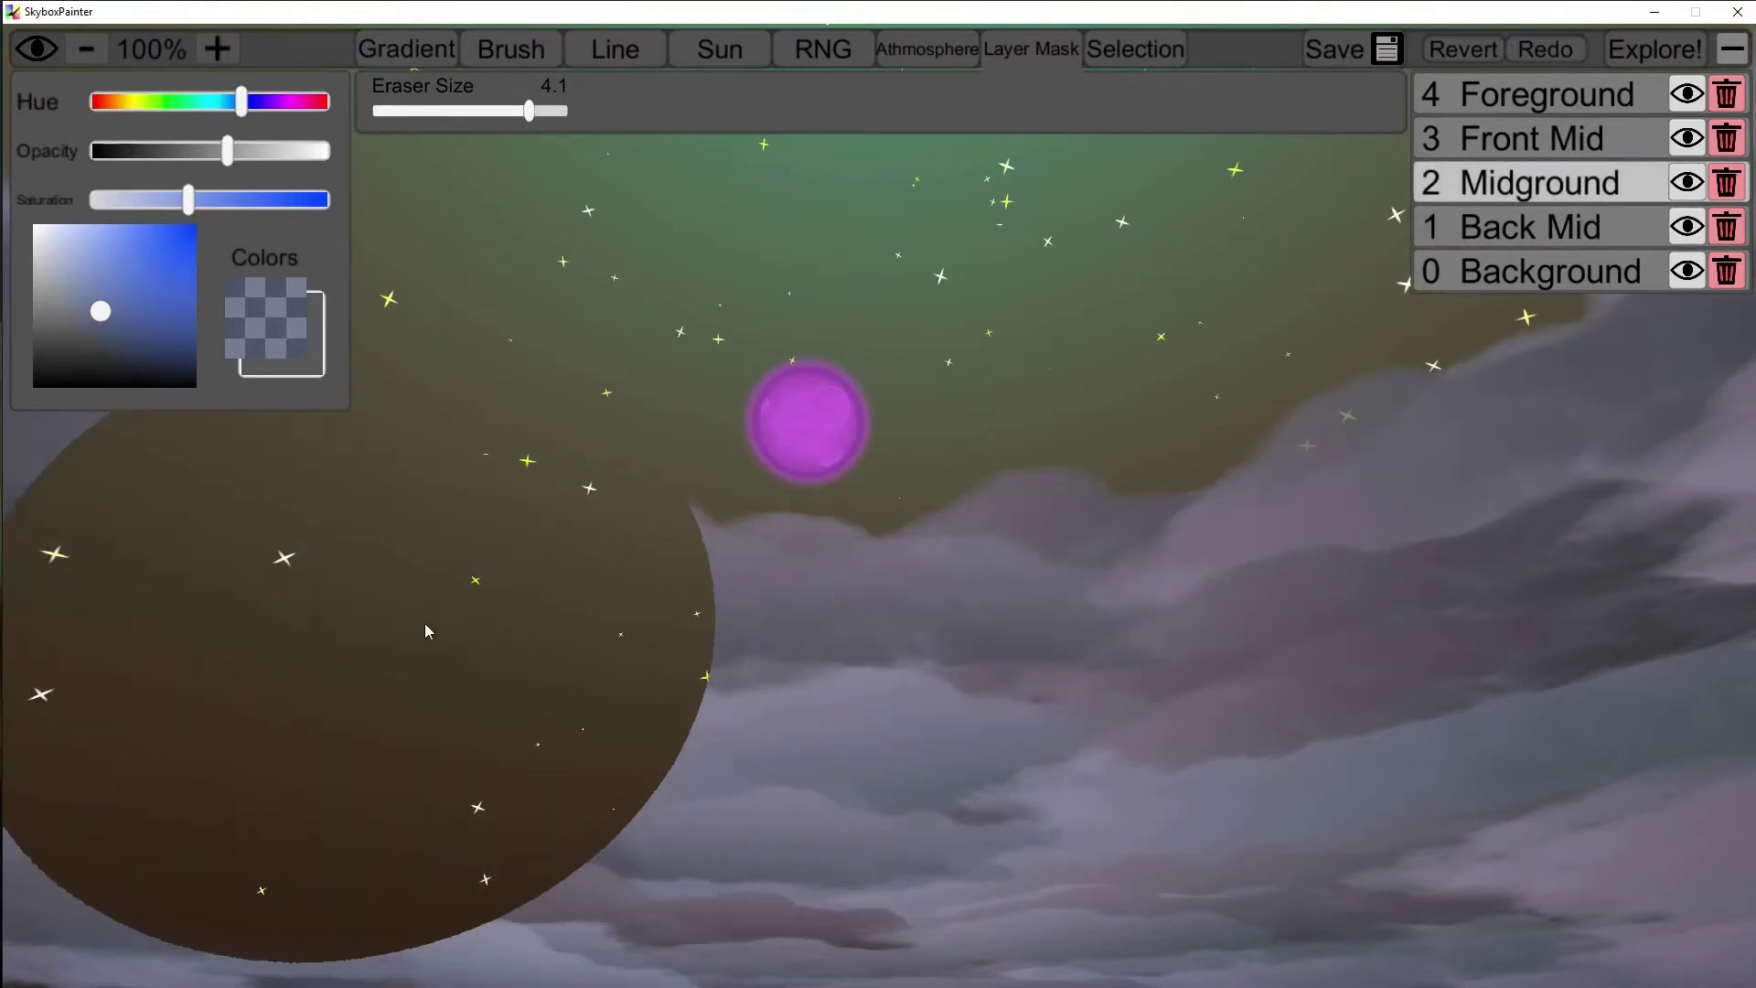
{"action": "left_click", "coordinate": [998, 474]}
{"action": "left_click", "coordinate": [530, 519]}
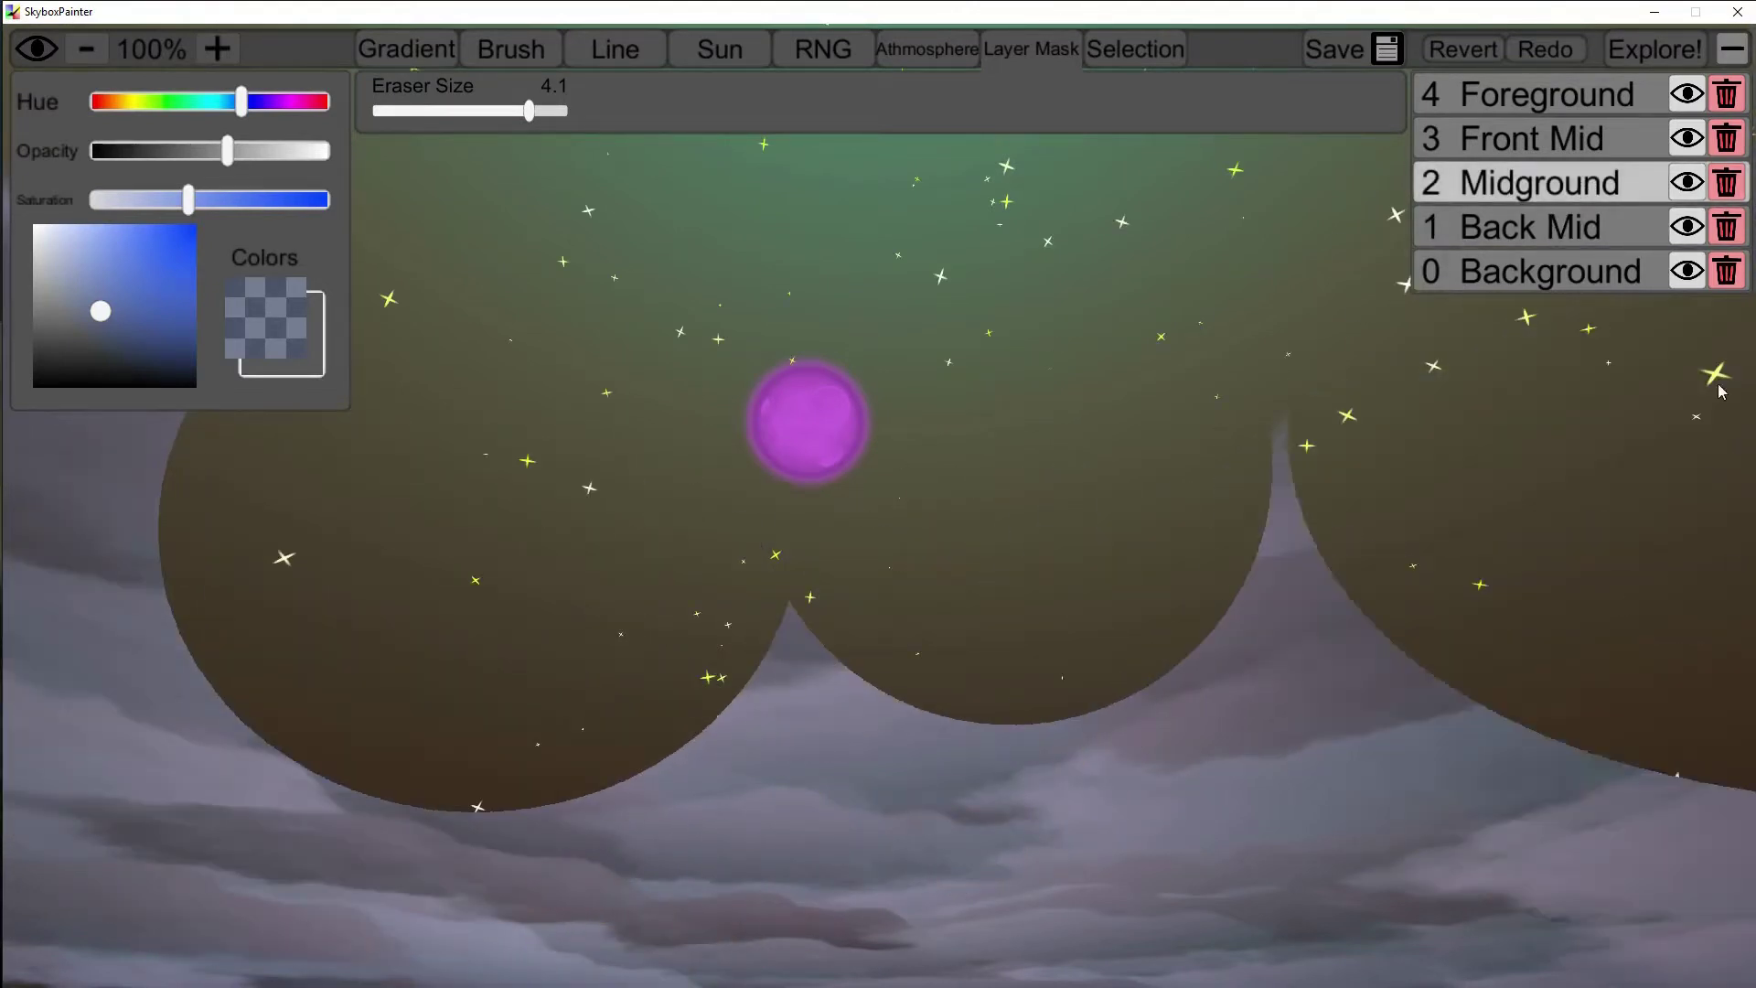
{"action": "left_click", "coordinate": [1463, 48]}
{"action": "left_click", "coordinate": [1464, 48]}
{"action": "left_click", "coordinate": [1464, 48]}
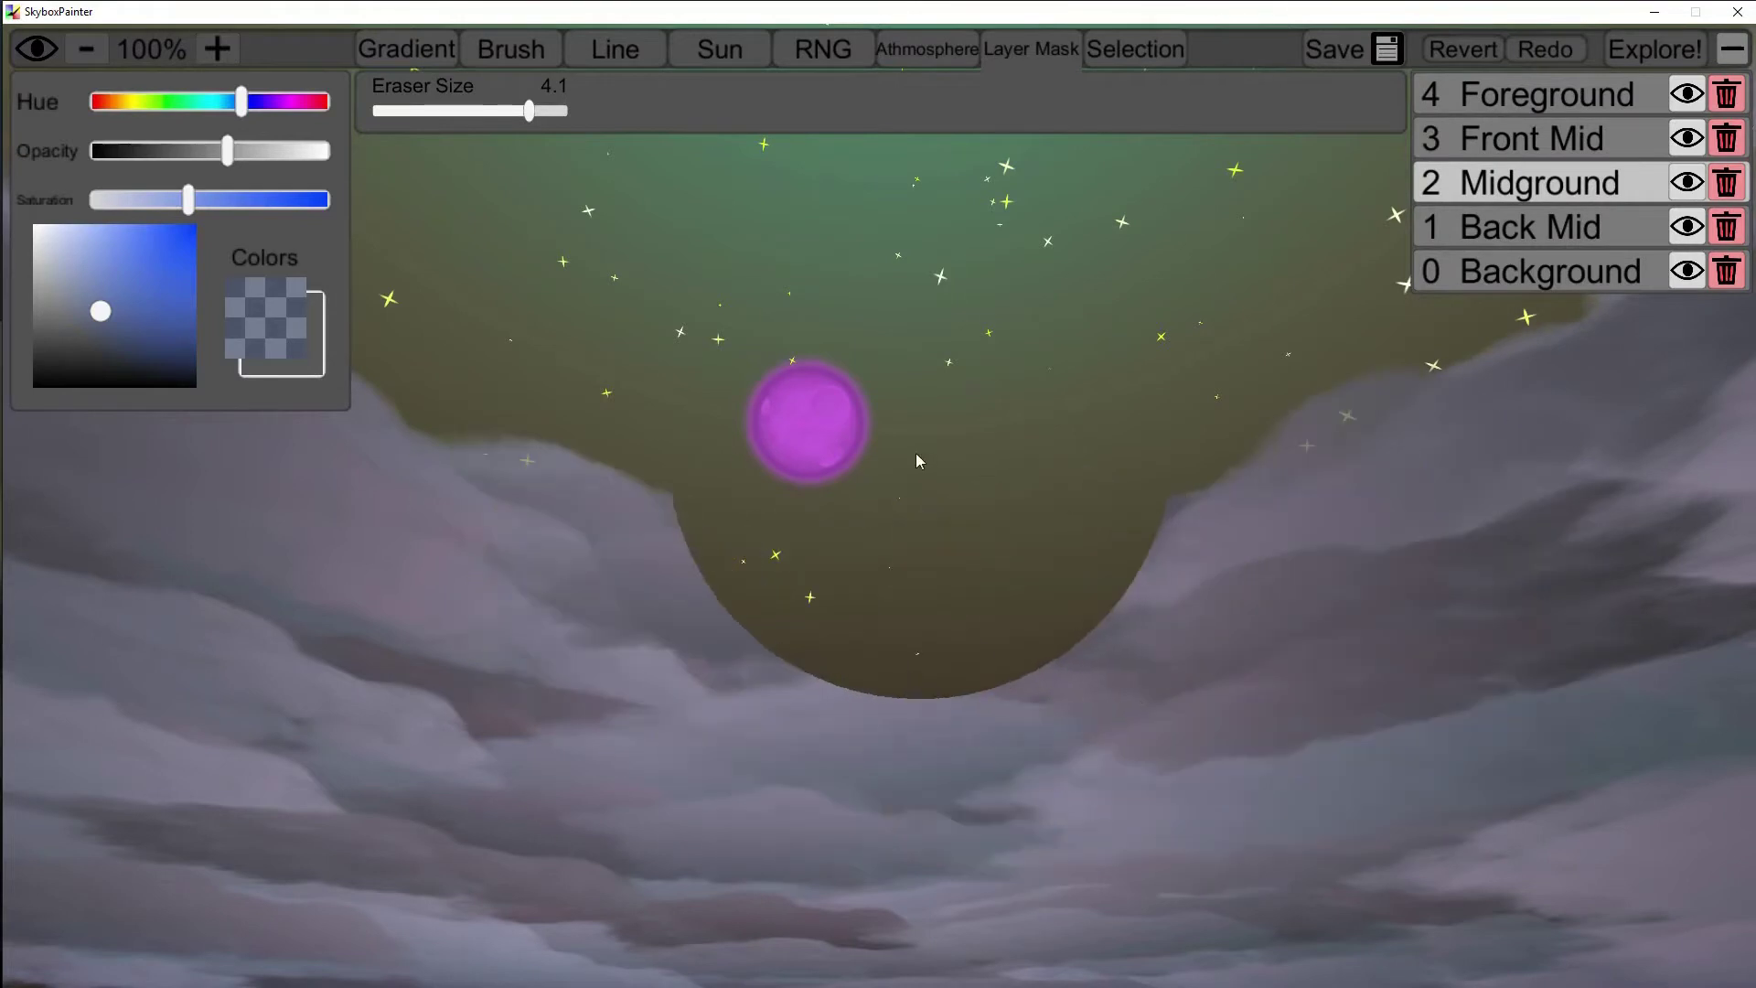
{"action": "left_click", "coordinate": [1570, 229]}
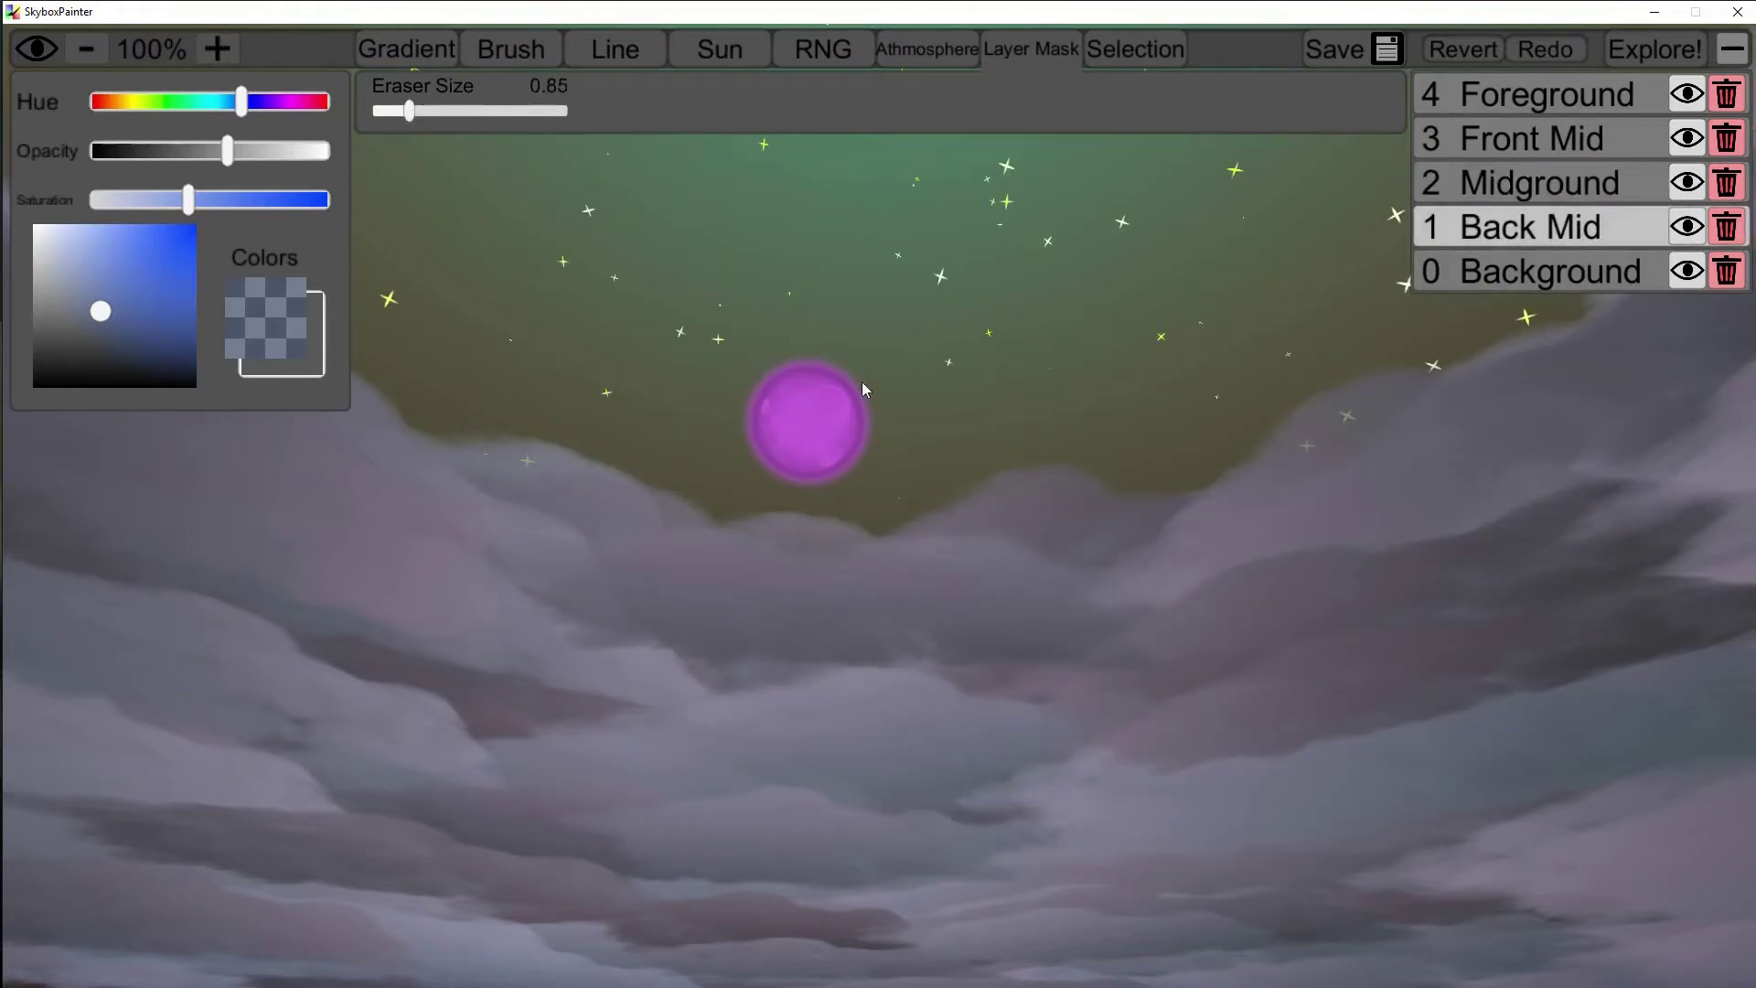
Select five of the Back Mid stars
{"action": "left_click", "coordinate": [1144, 47]}
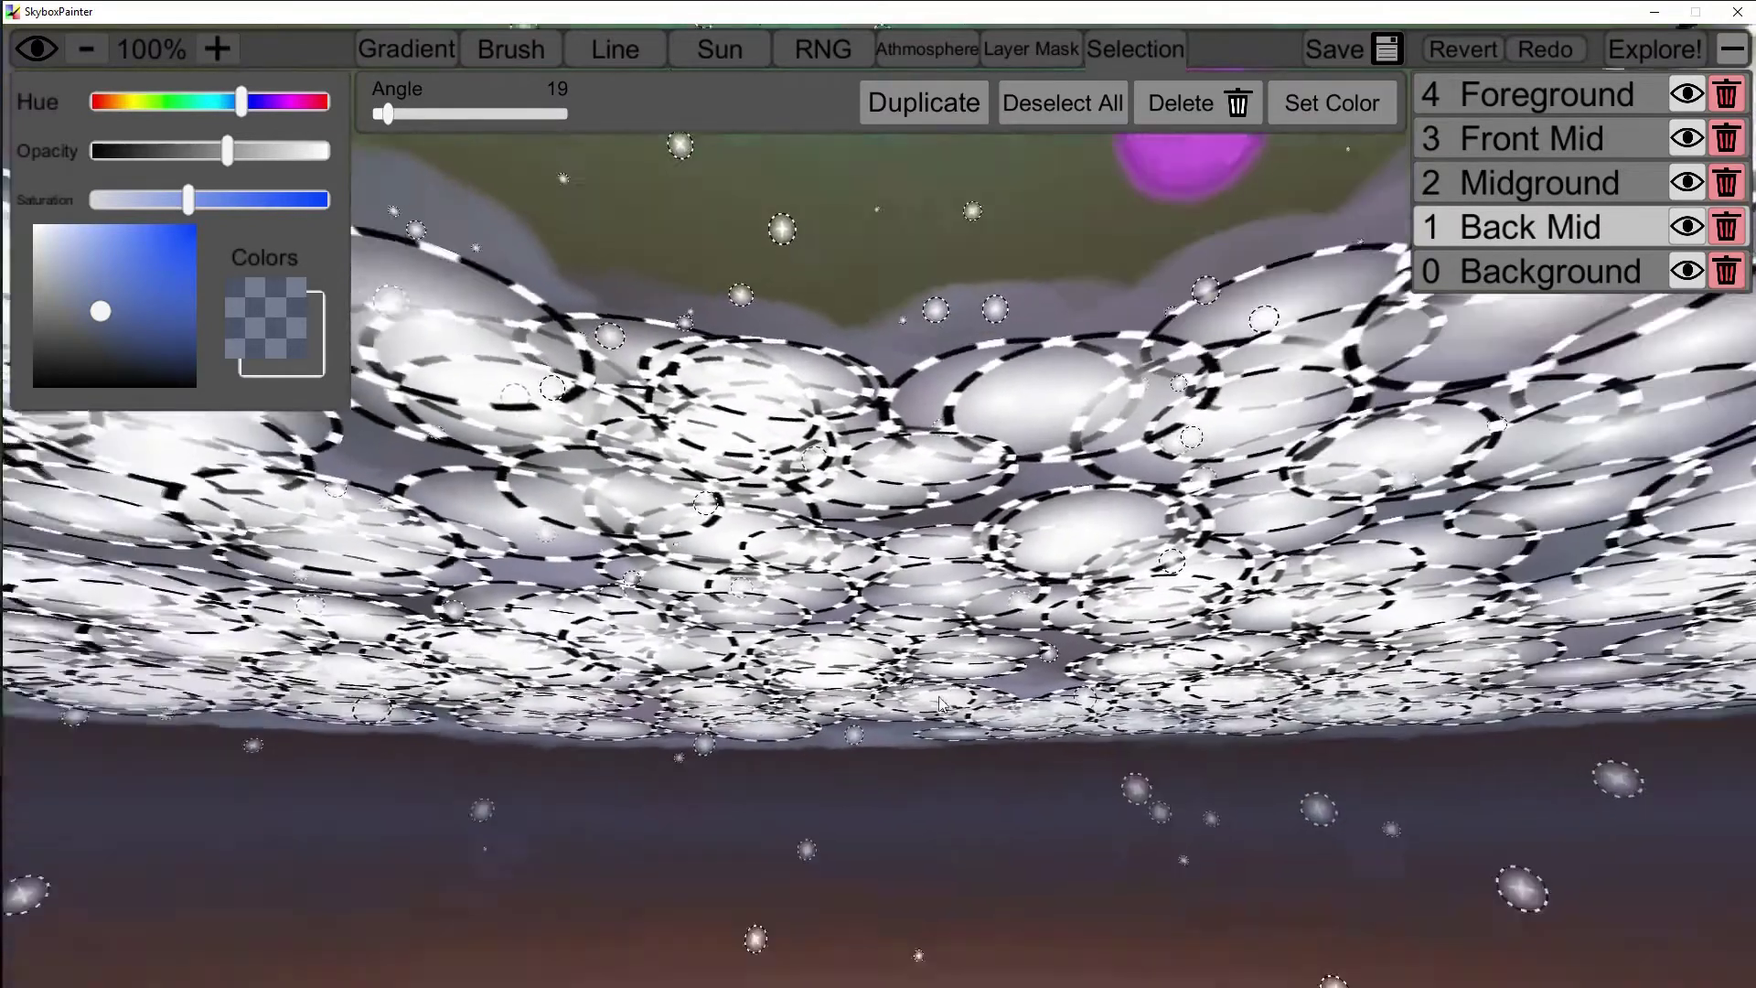
{"action": "middle_click_drag", "start_coordinate": [940, 704], "coordinate": [1125, 552]}
{"action": "right_click_drag", "start_coordinate": [1127, 549], "coordinate": [758, 643]}
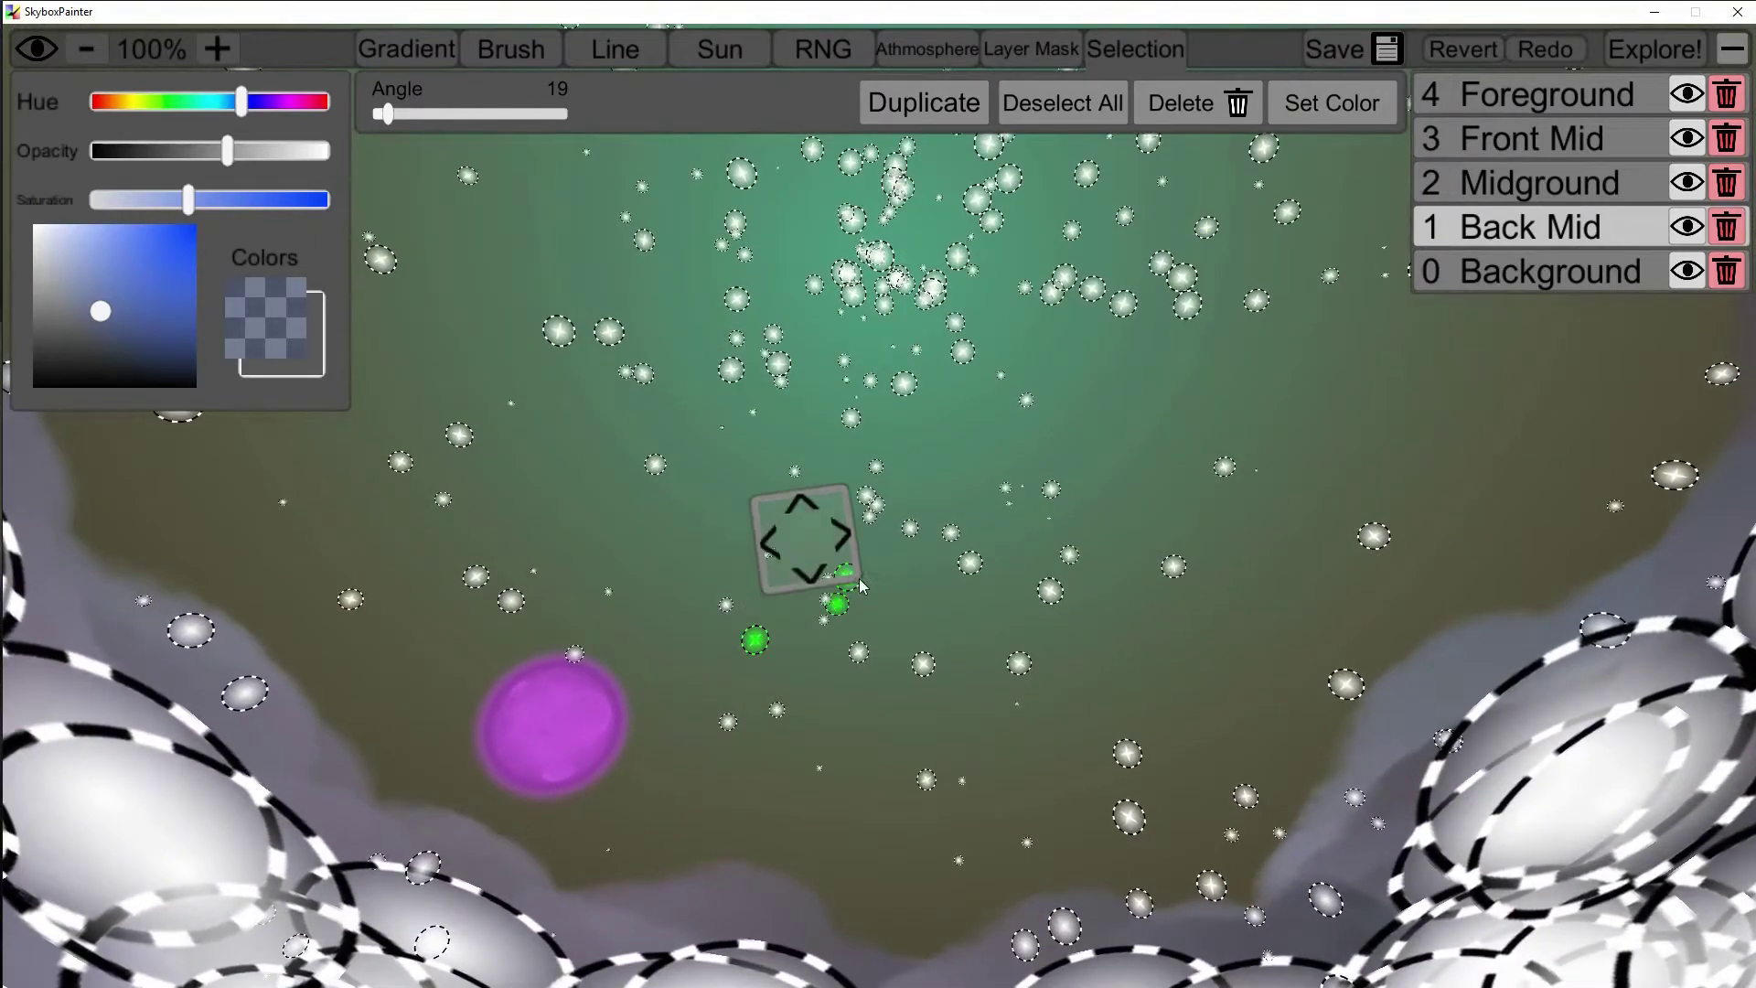
{"action": "left_click", "coordinate": [971, 564]}
{"action": "left_click", "coordinate": [952, 535]}
{"action": "left_click", "coordinate": [657, 469]}
{"action": "left_click", "coordinate": [612, 347]}
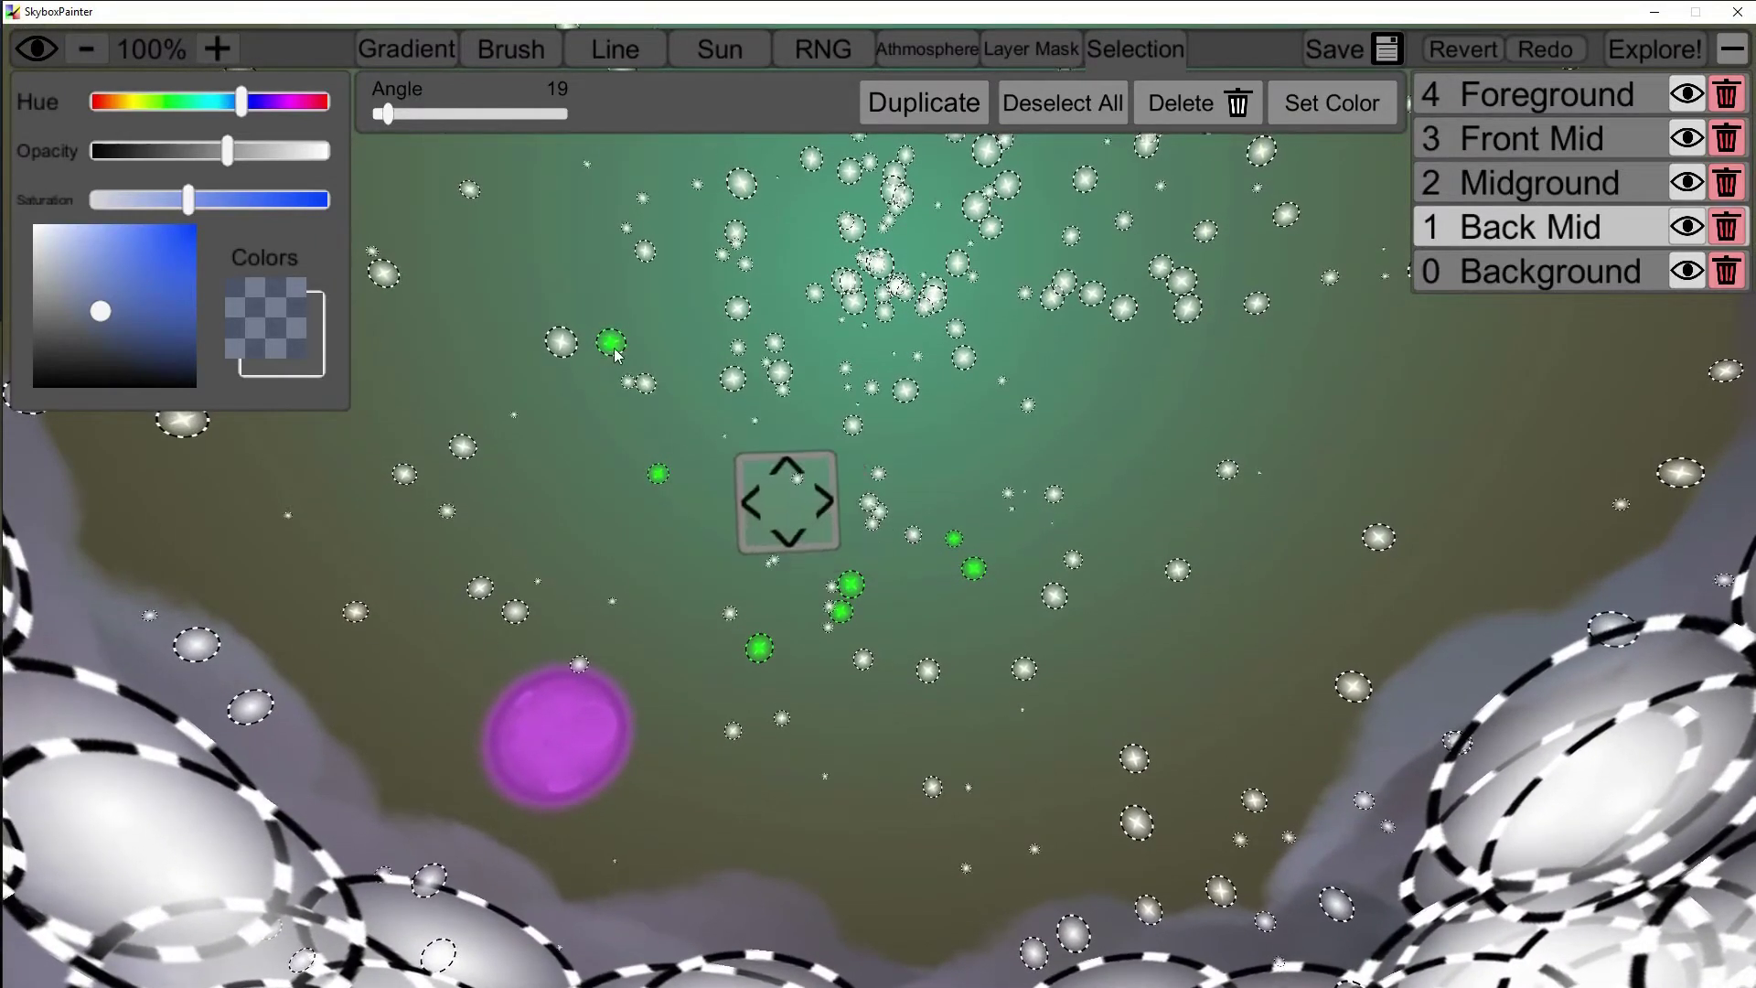
{"action": "left_click", "coordinate": [464, 449]}
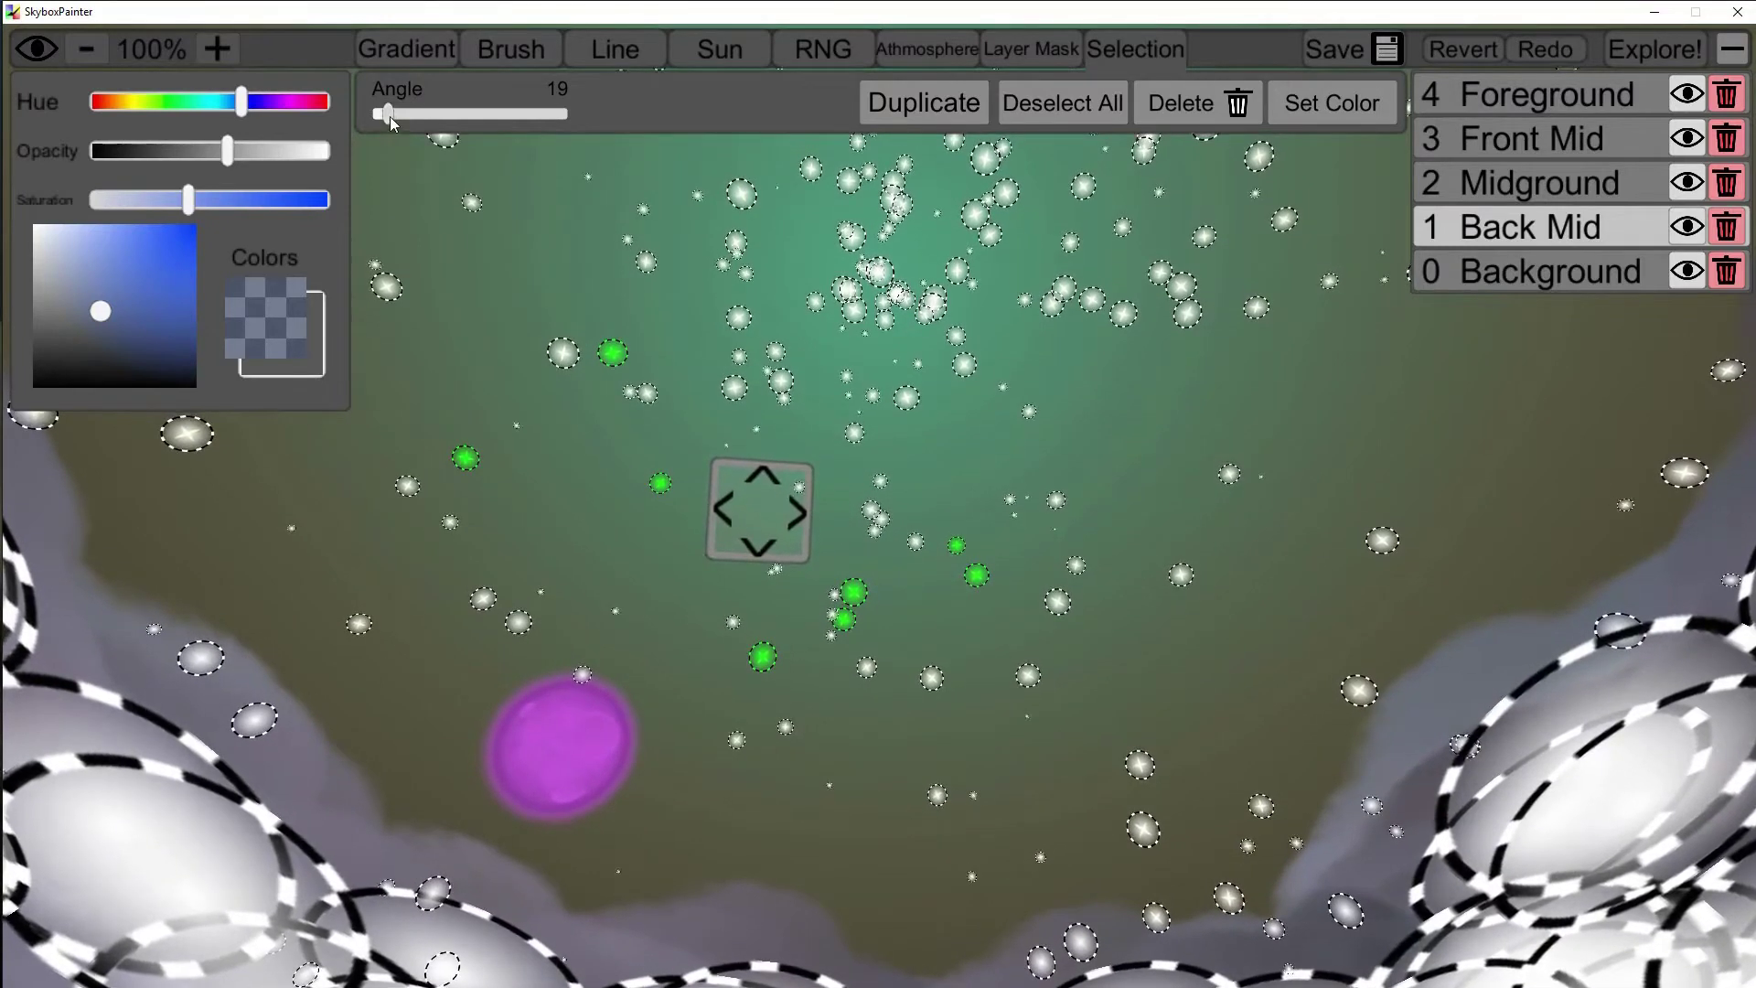
Reset the angle to 0 and recolour the selected stars an opaque light blue
{"action": "mouse_move", "coordinate": [389, 114]}
{"action": "left_mouse_down"}
{"action": "mouse_move", "coordinate": [567, 115]}
{"action": "mouse_move", "coordinate": [364, 119]}
{"action": "left_mouse_up"}
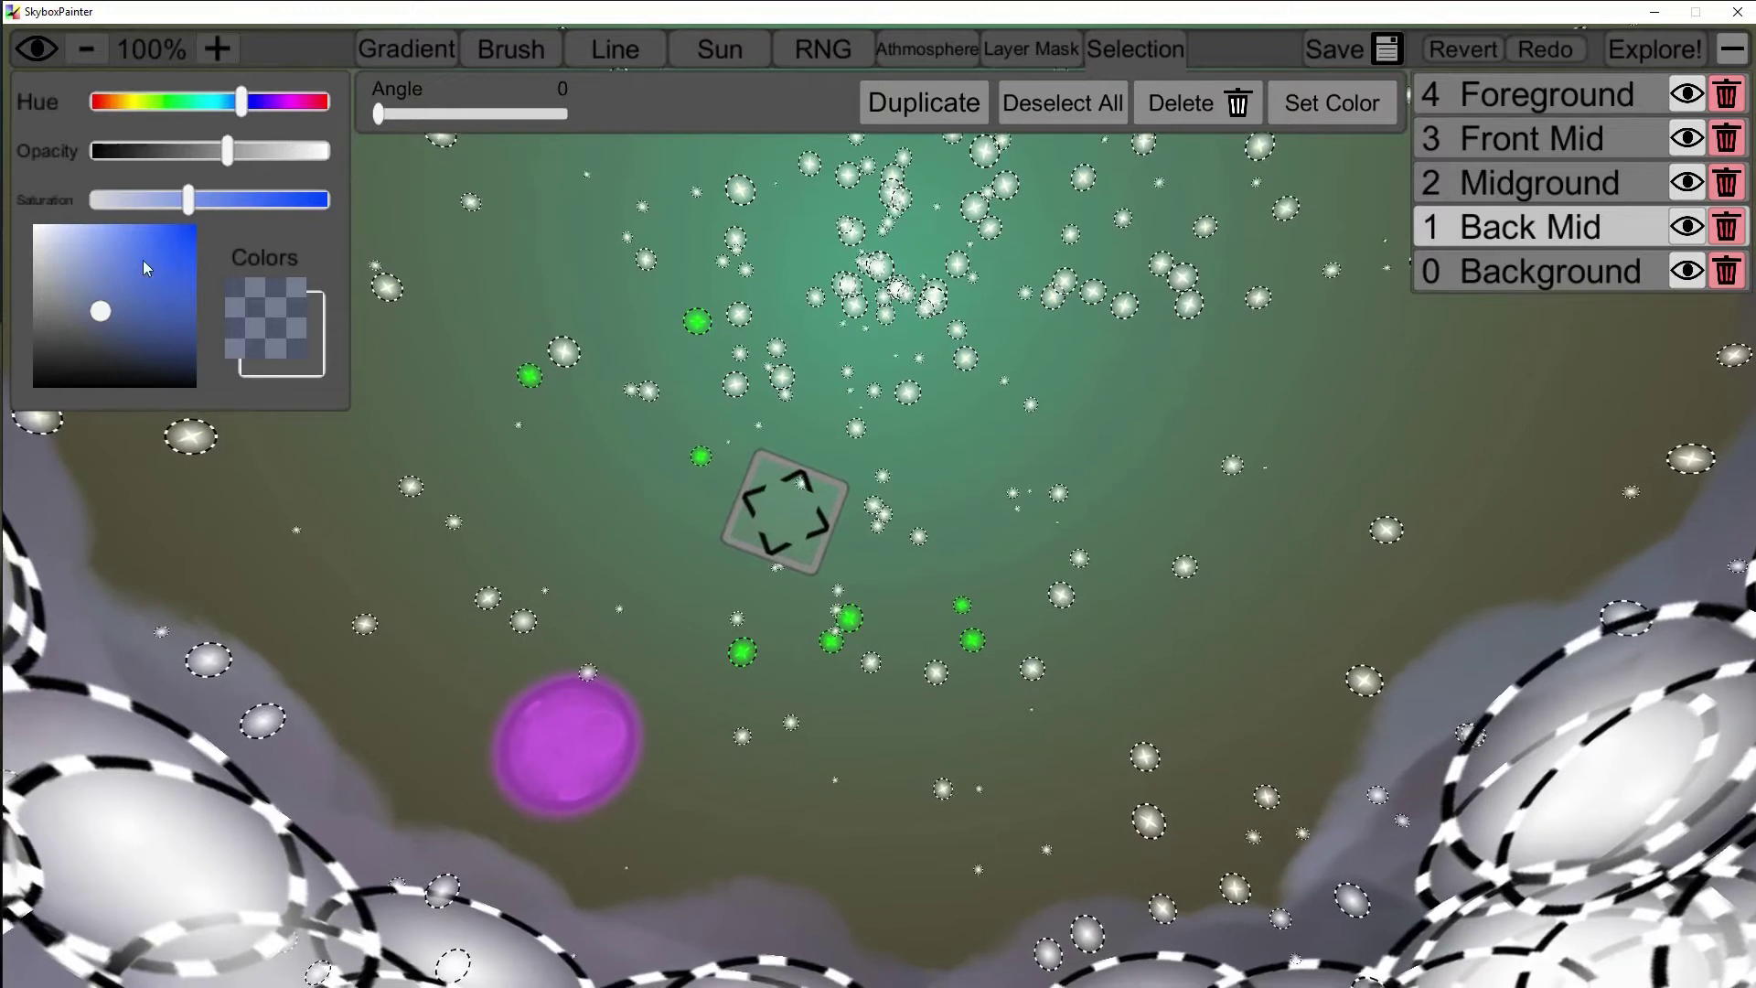
{"action": "left_click_drag", "start_coordinate": [143, 260], "coordinate": [333, 146]}
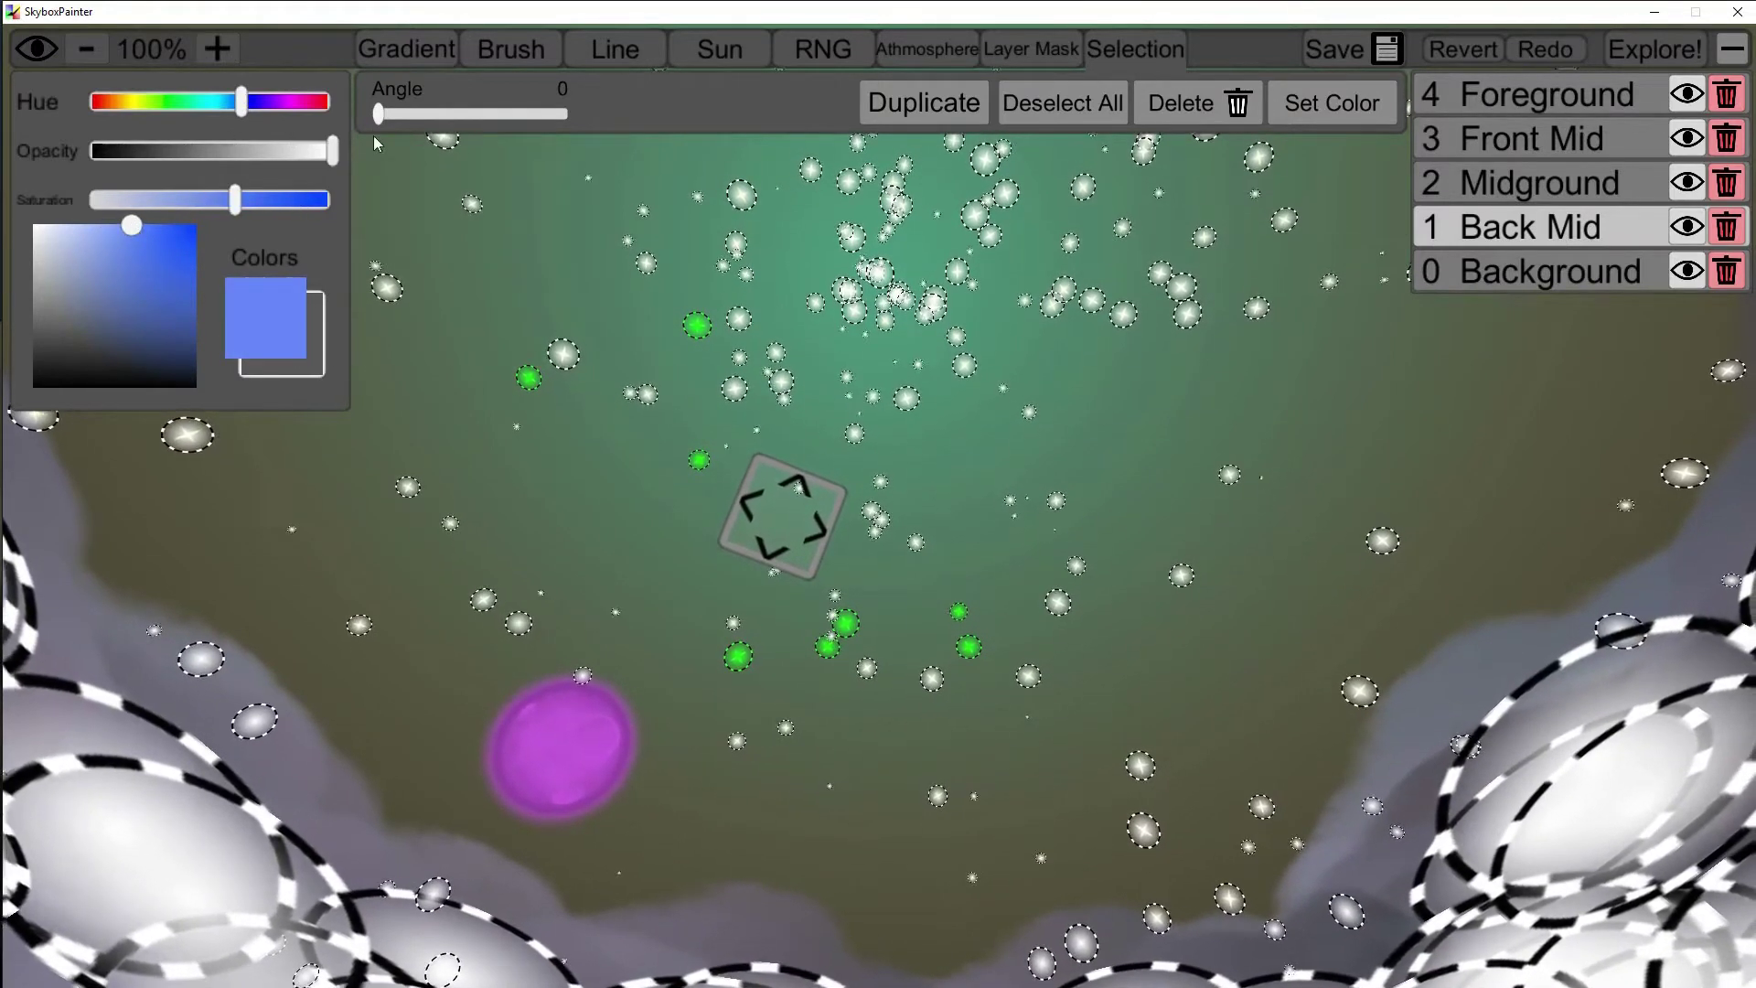
{"action": "left_click_drag", "start_coordinate": [243, 103], "coordinate": [227, 102]}
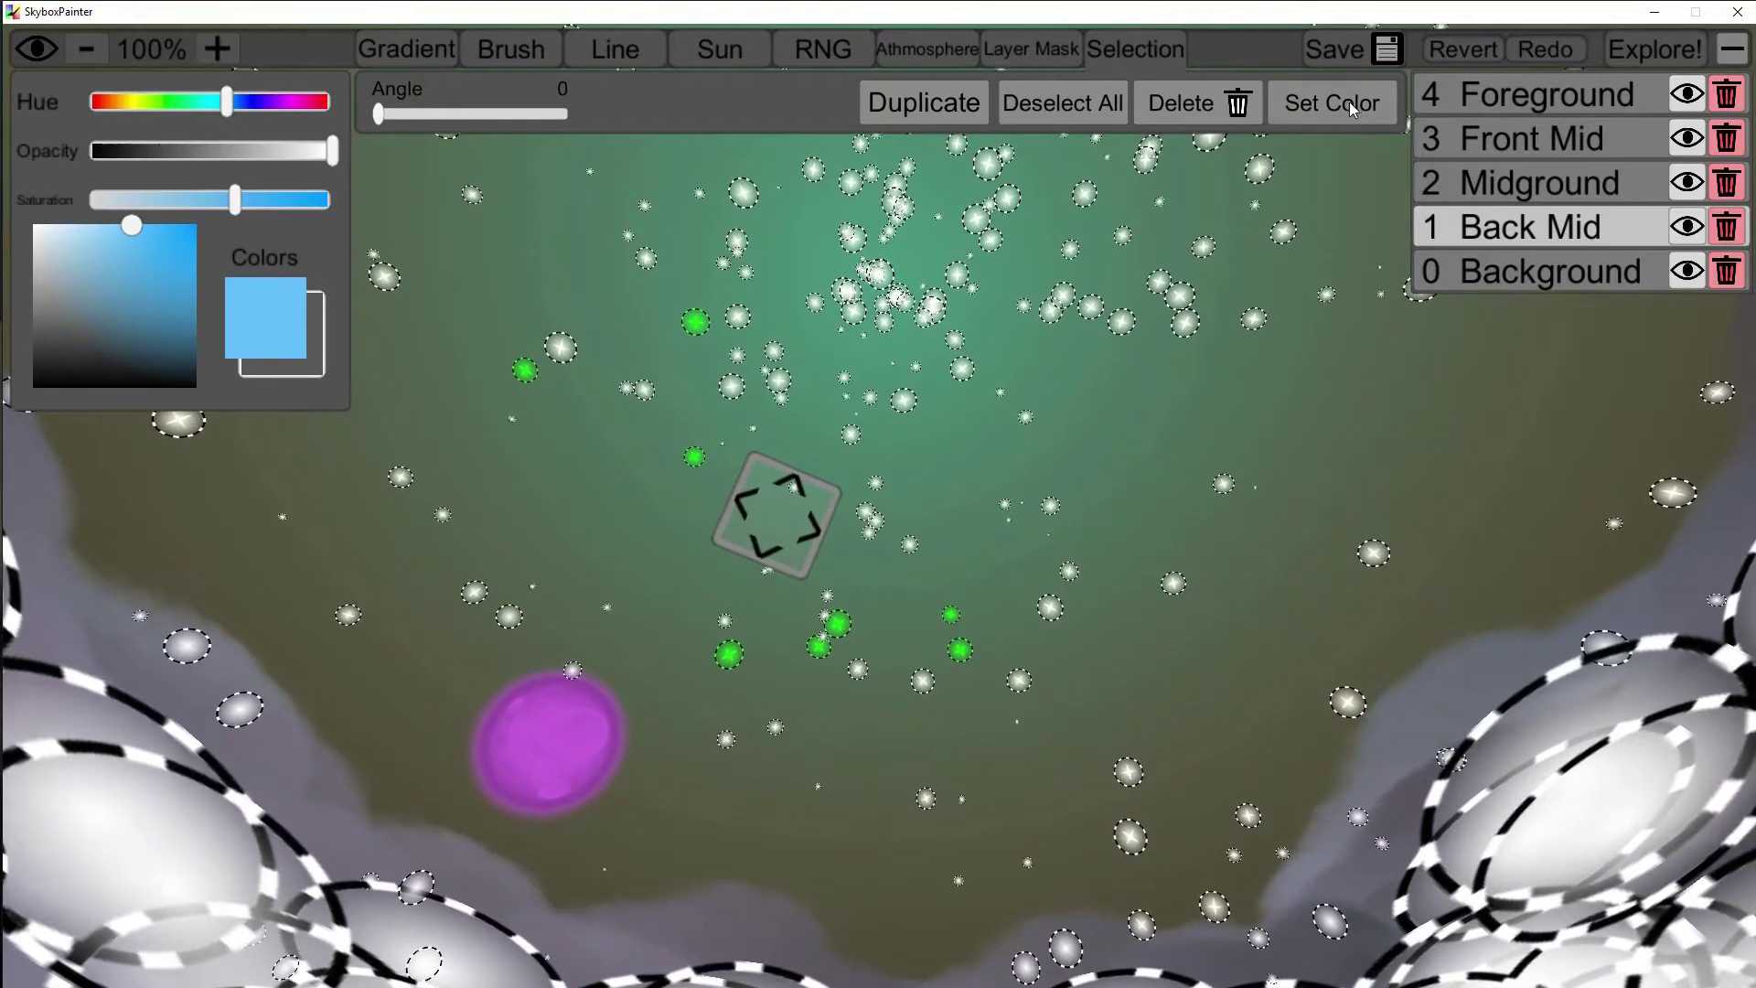
{"action": "left_click", "coordinate": [1350, 101]}
{"action": "left_click", "coordinate": [1026, 57]}
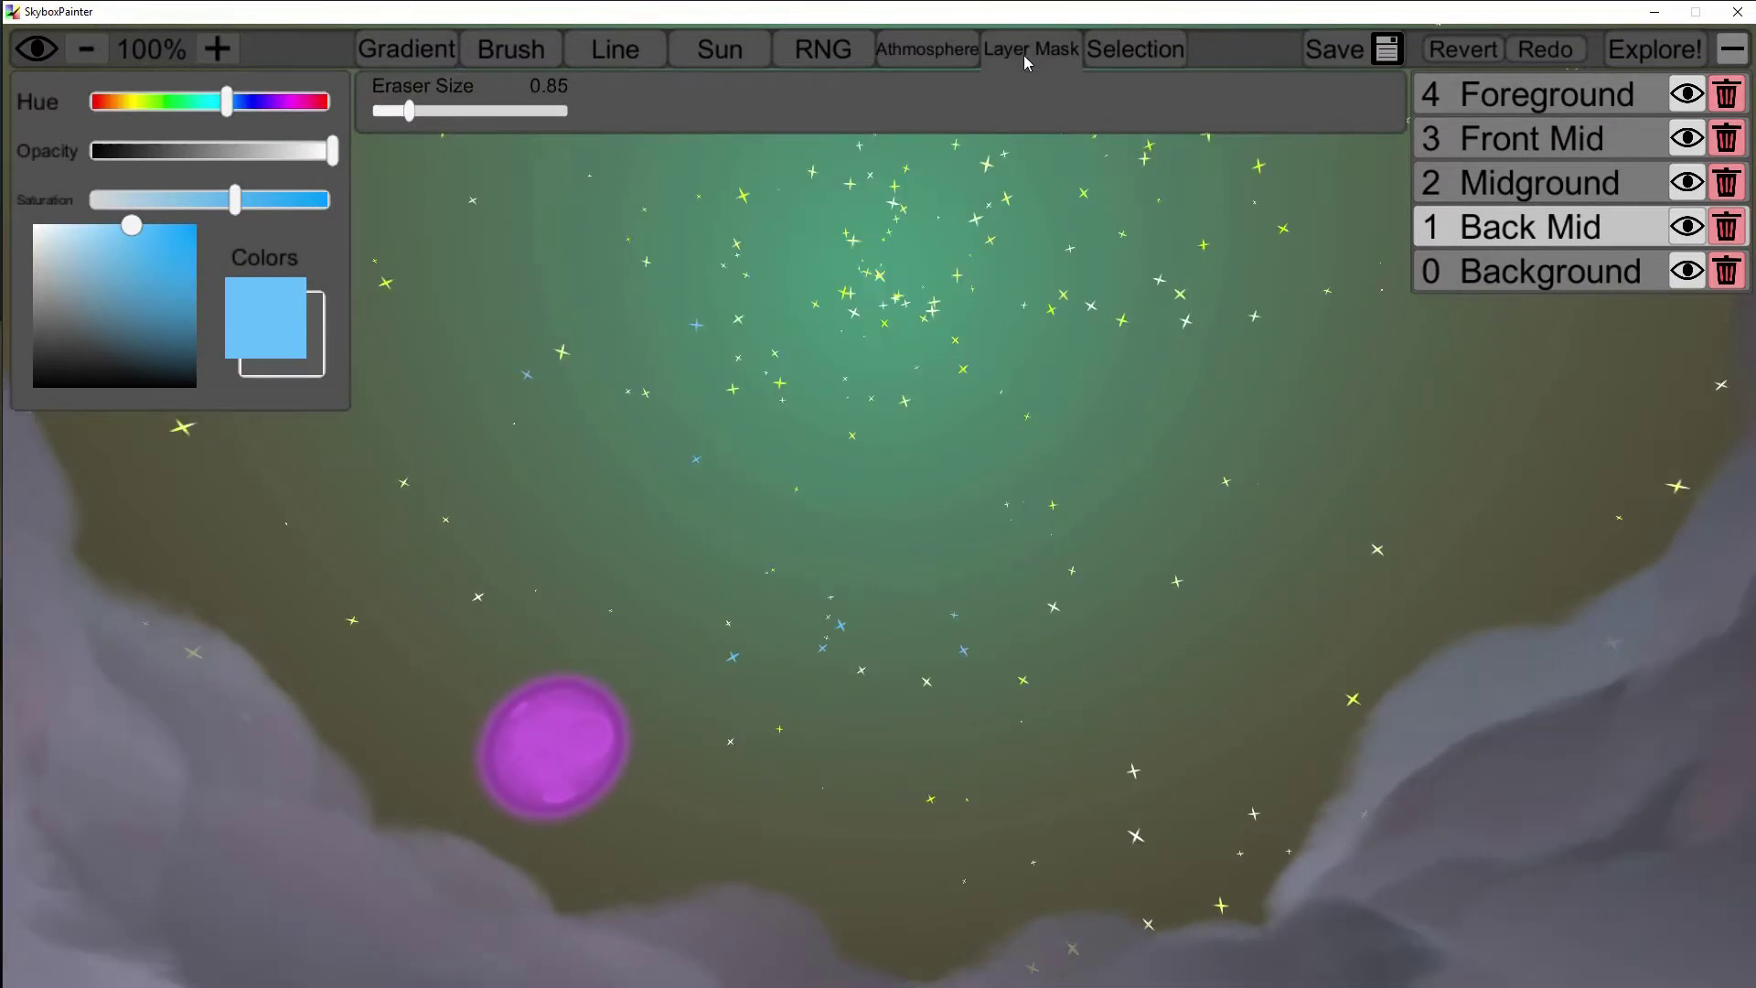
{"action": "left_click", "coordinate": [1100, 55]}
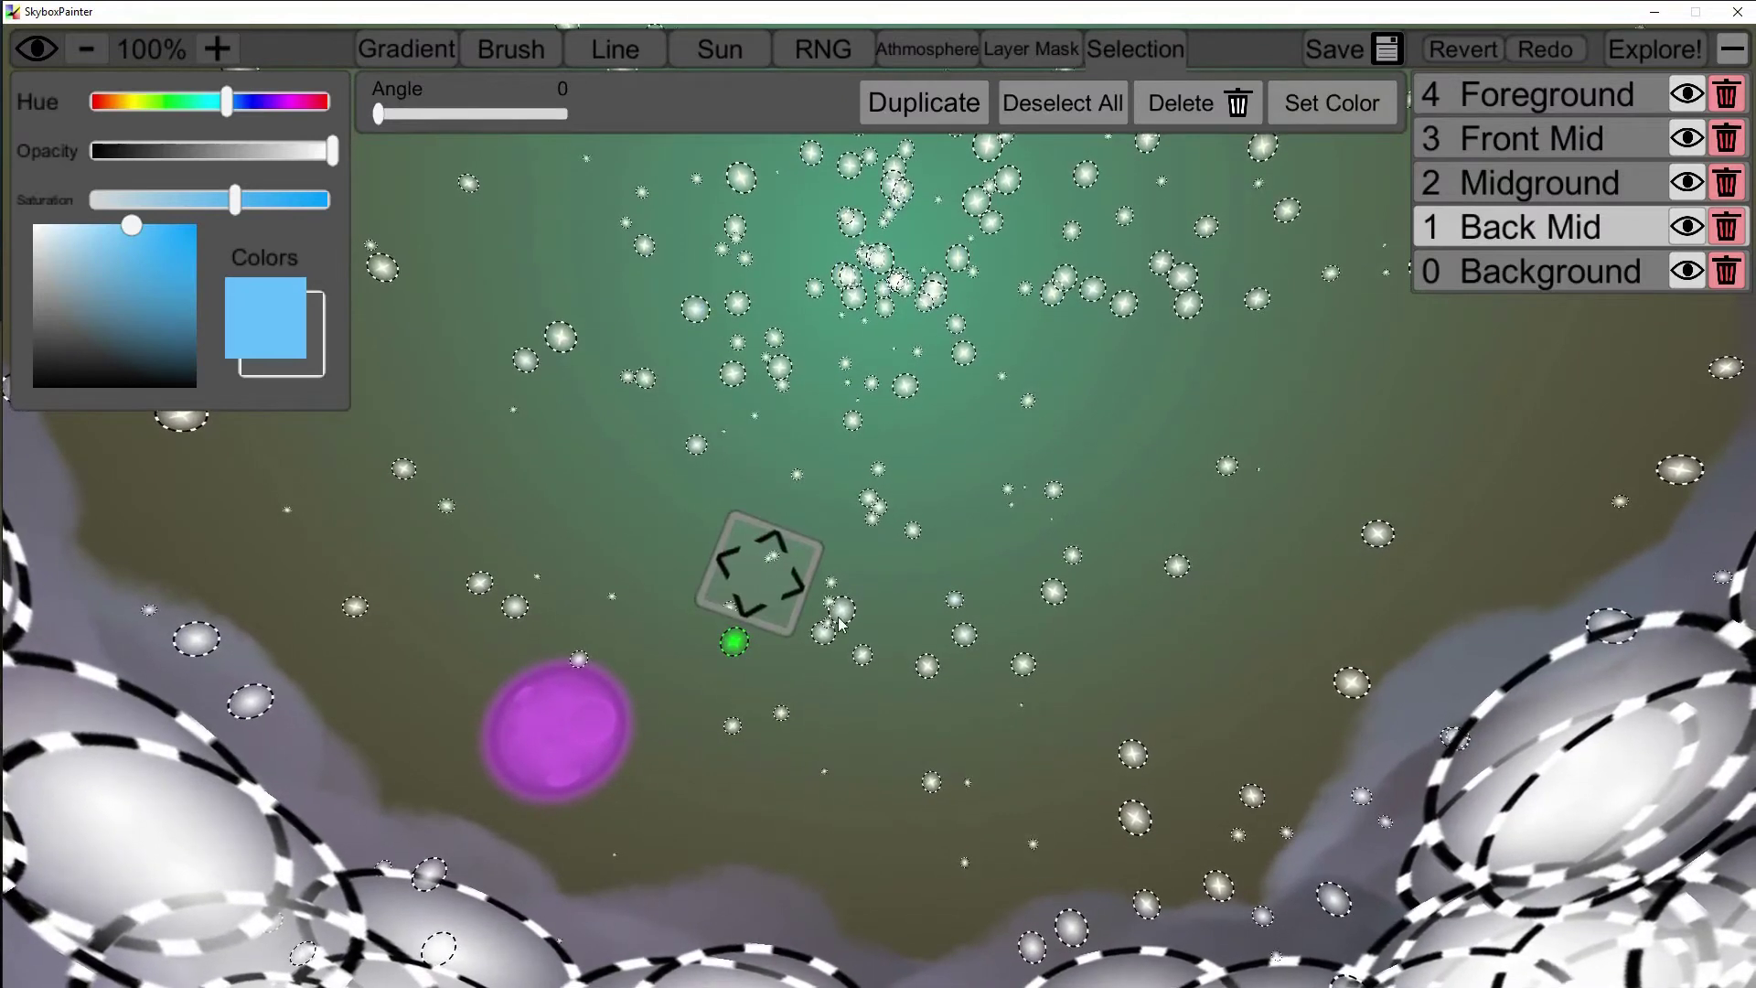
Switch to the Sun tools and look around the sky to check the recoloured stars
{"action": "left_click", "coordinate": [720, 49]}
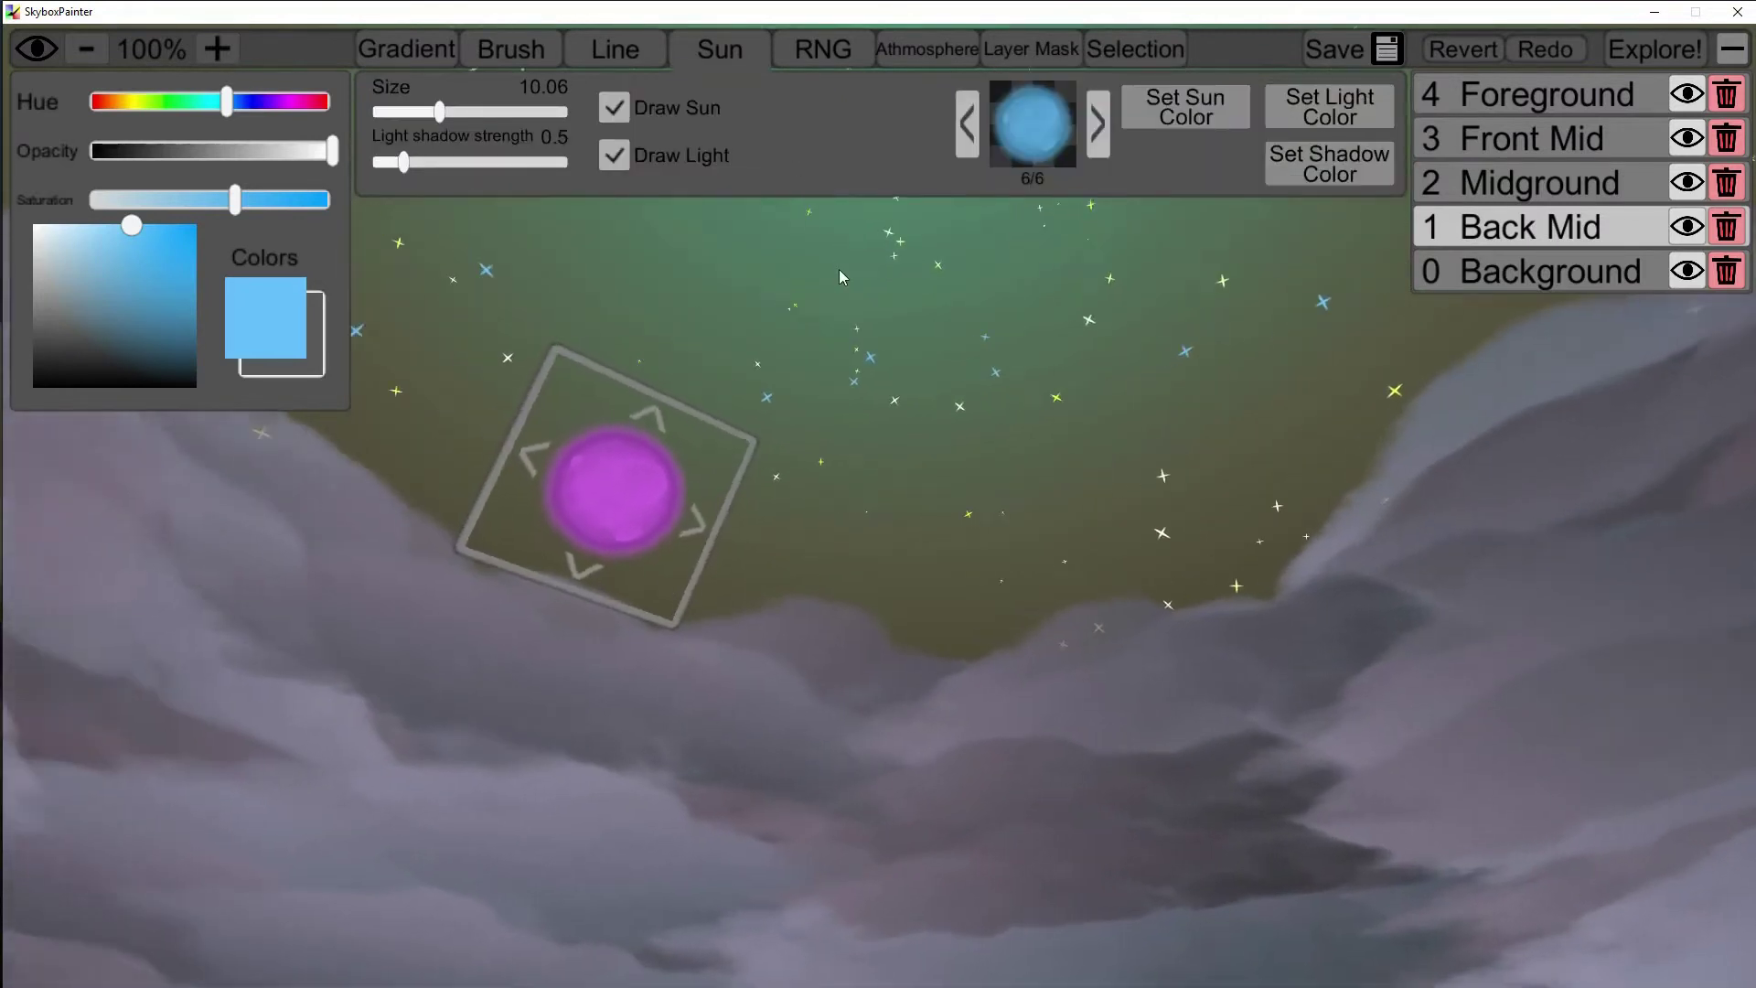
{"action": "key", "text": "a"}
{"action": "key", "text": "s"}
{"action": "key", "text": "d"}
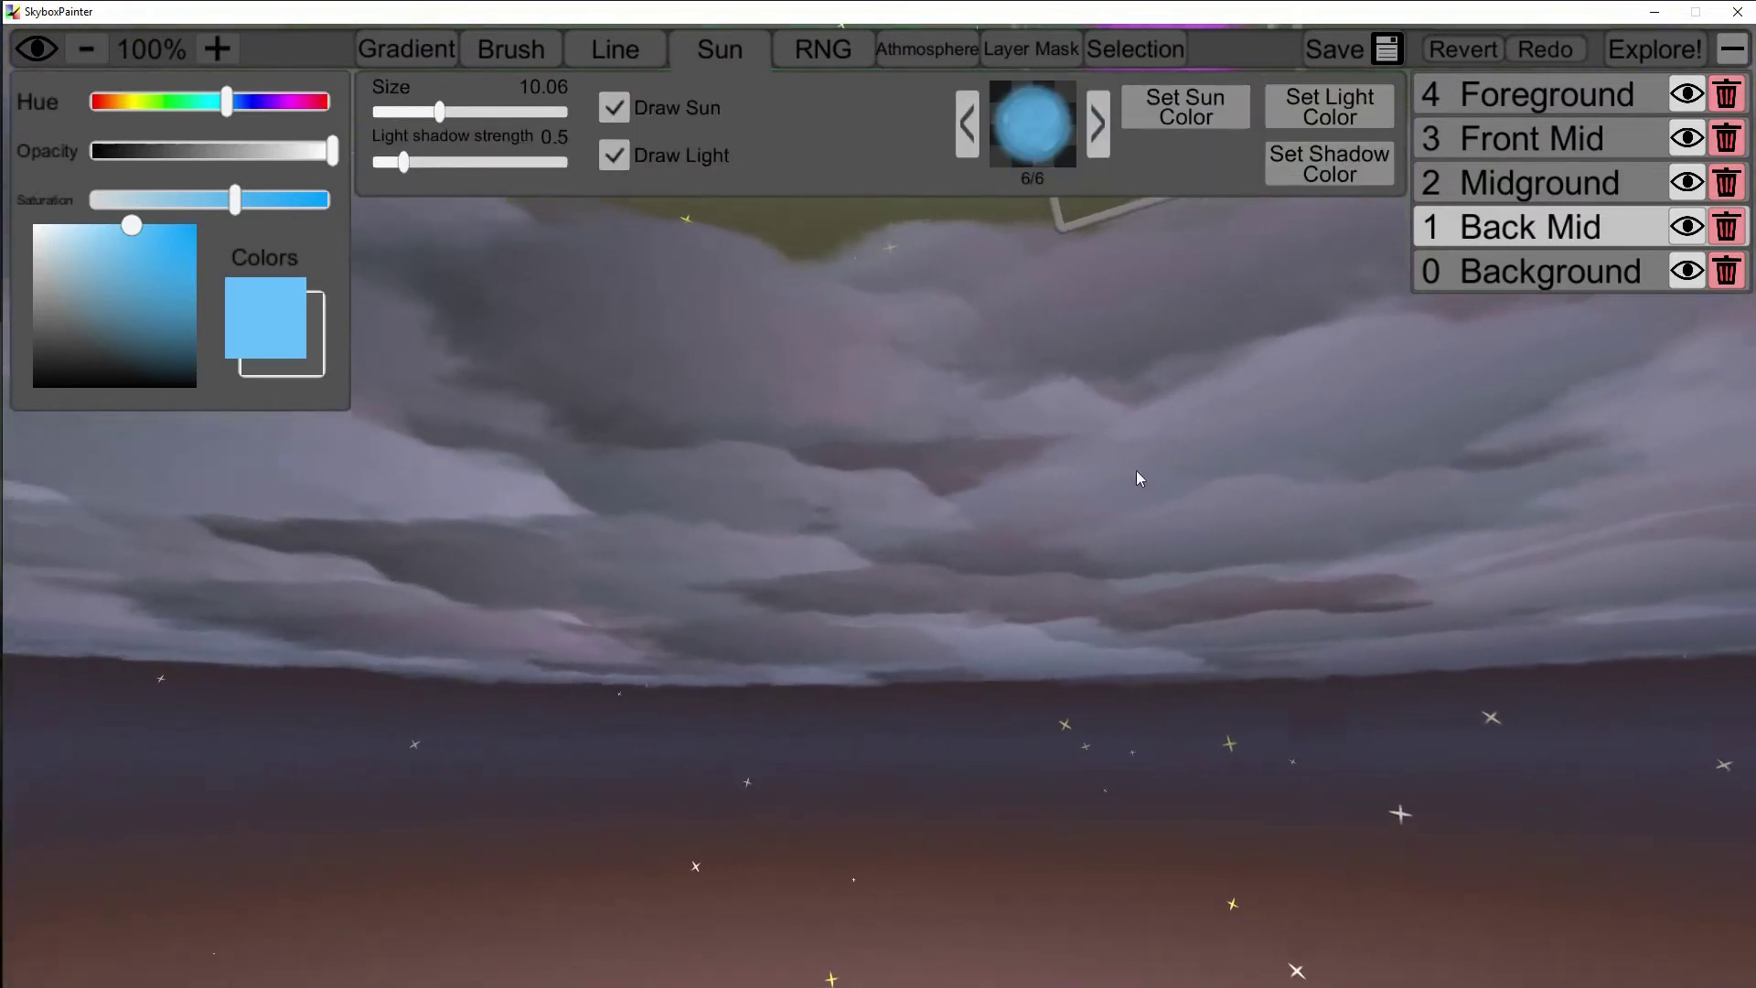
{"action": "key", "text": "w"}
{"action": "key", "text": "w"}
{"action": "key", "text": "d"}
{"action": "key", "text": "s"}
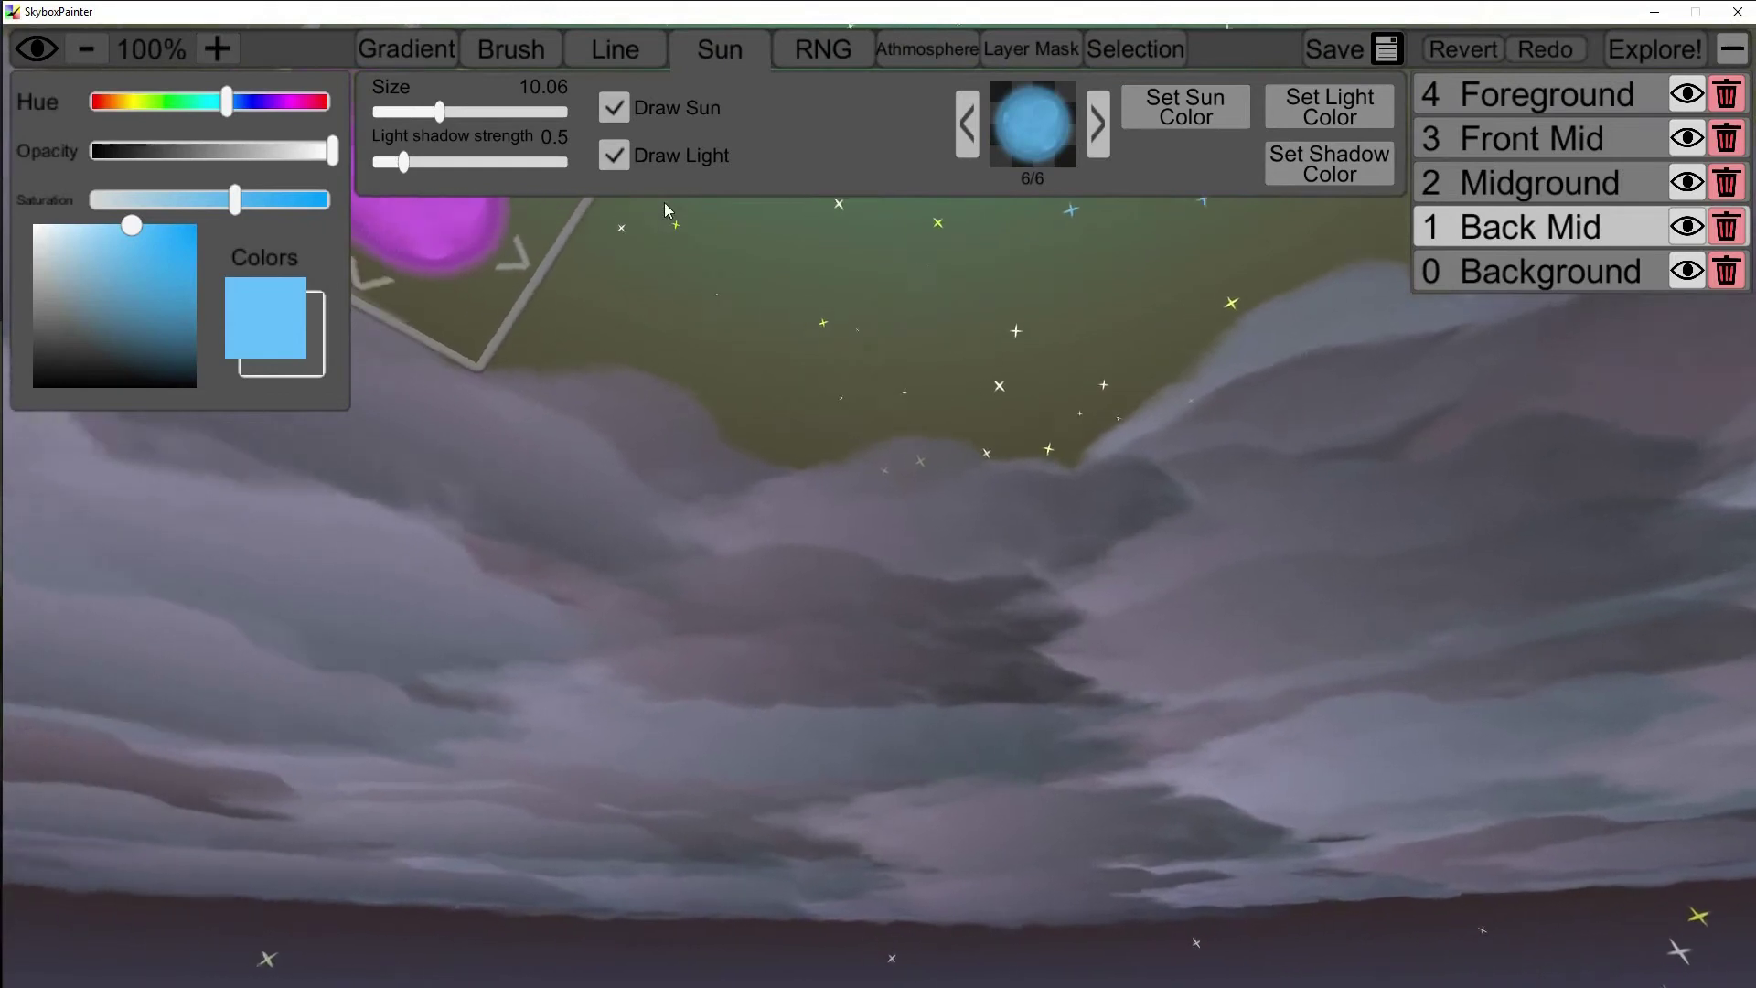
{"action": "key", "text": "a"}
{"action": "key", "text": "w"}
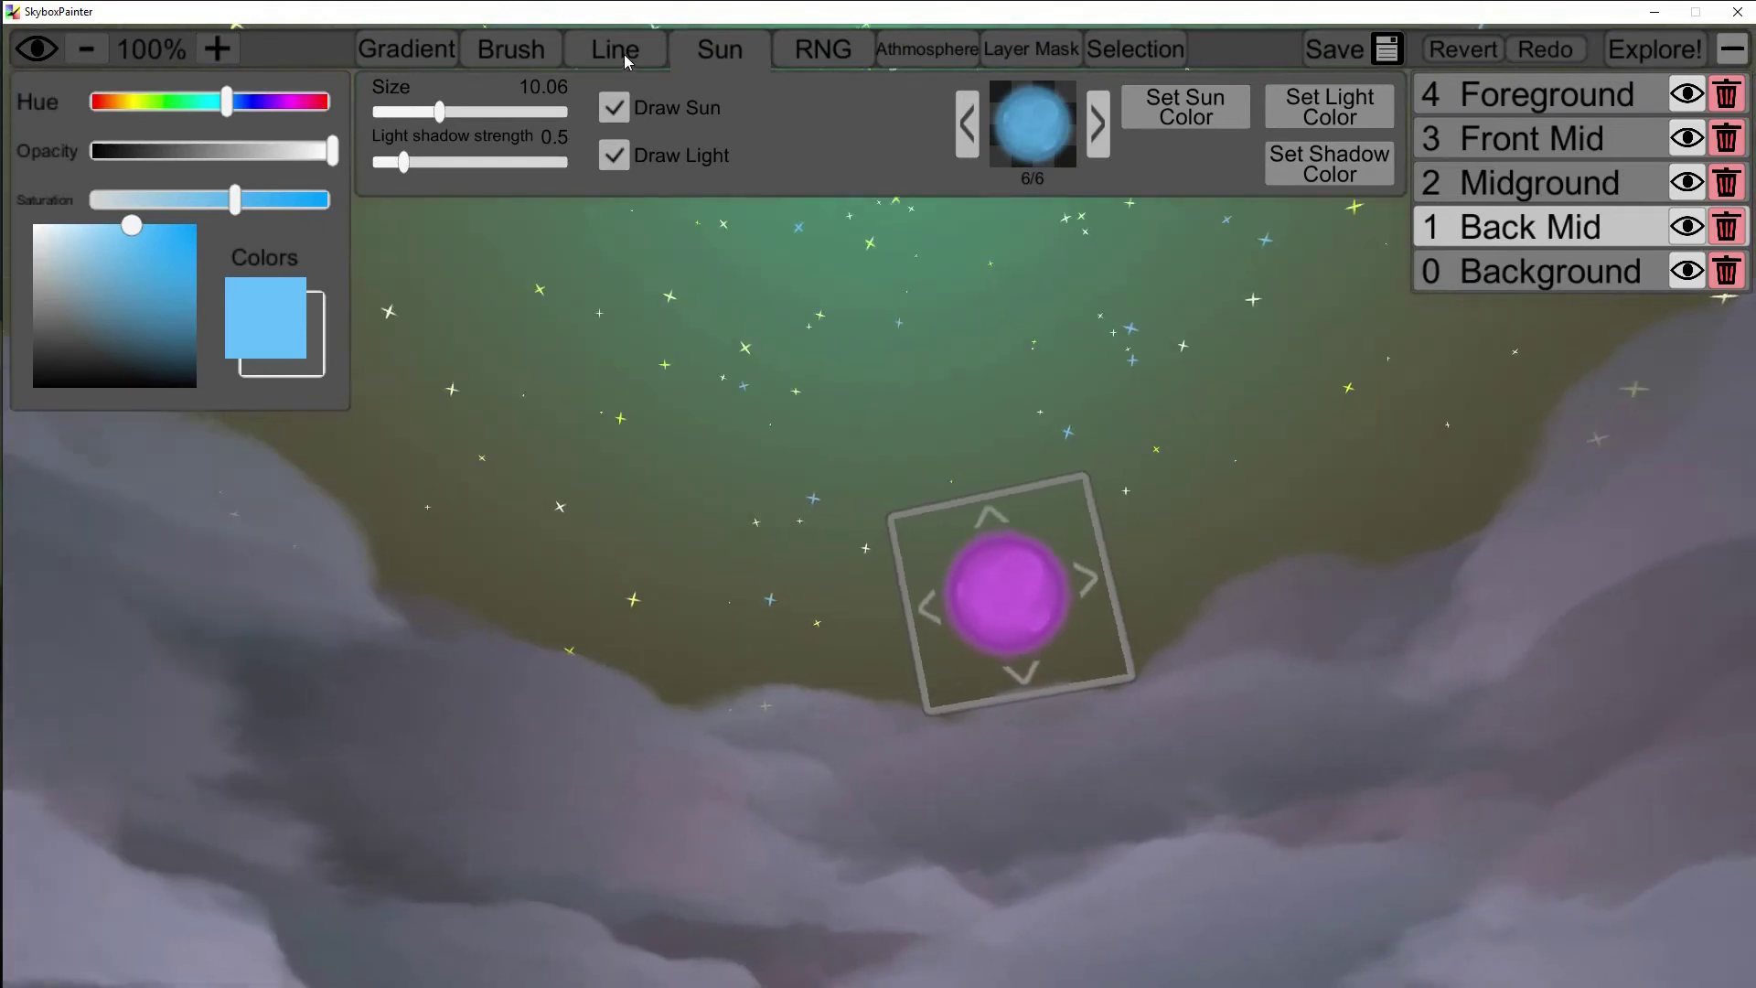
Draw a near-white rainbow line arcing up and to the right across the sky
{"action": "left_click", "coordinate": [625, 57]}
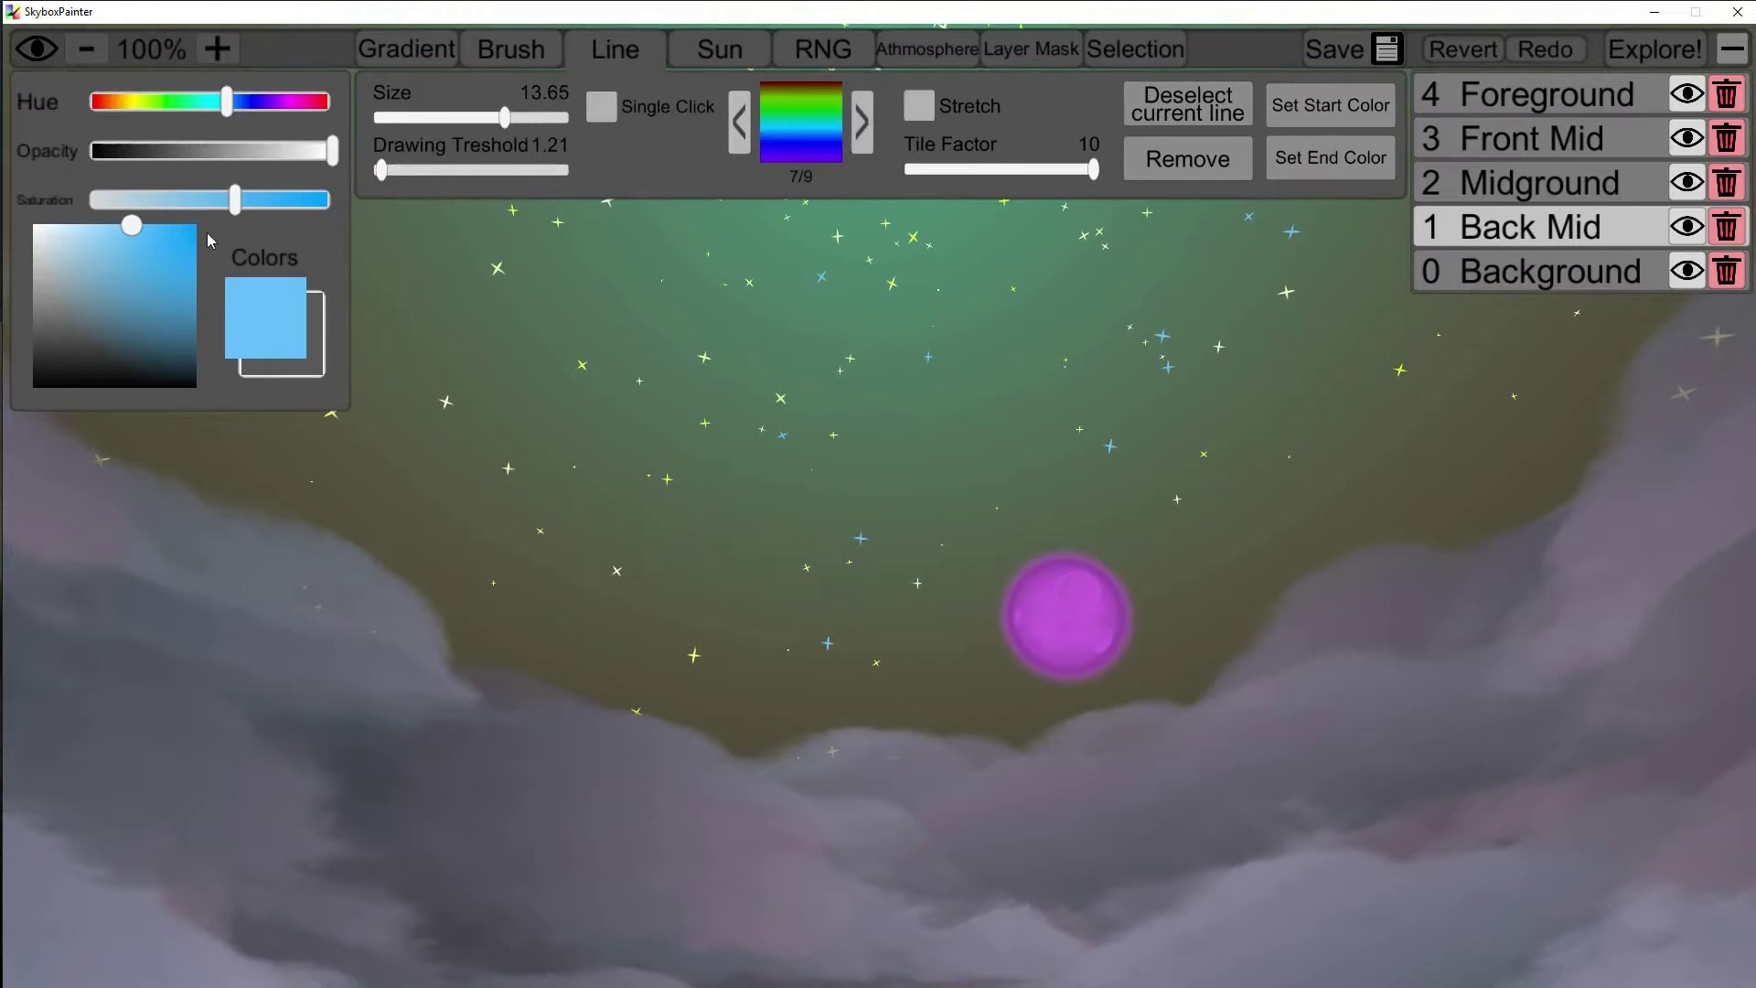
{"action": "left_click_drag", "start_coordinate": [139, 235], "coordinate": [2, 228]}
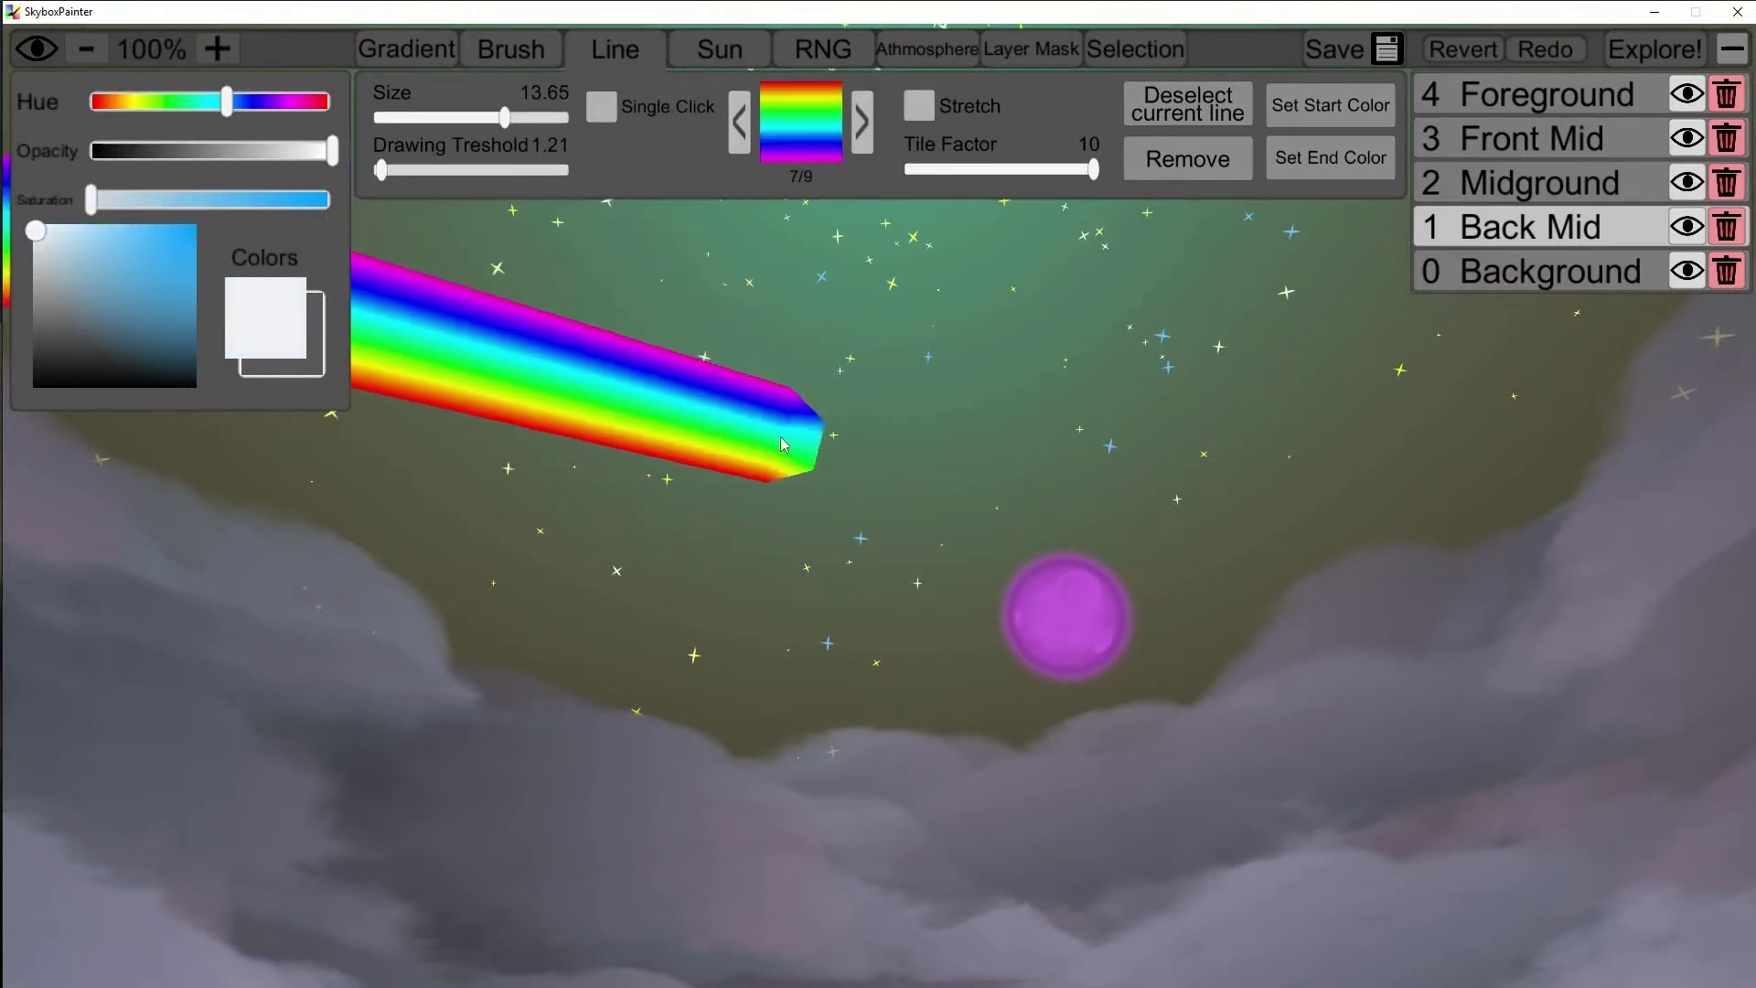
{"action": "middle_click_drag", "start_coordinate": [585, 284], "coordinate": [746, 437]}
{"action": "mouse_move", "coordinate": [748, 445]}
{"action": "left_mouse_down"}
{"action": "mouse_move", "coordinate": [490, 530]}
{"action": "mouse_move", "coordinate": [596, 393]}
{"action": "mouse_move", "coordinate": [737, 294]}
{"action": "mouse_move", "coordinate": [915, 267]}
{"action": "mouse_move", "coordinate": [1180, 311]}
{"action": "mouse_move", "coordinate": [1582, 485]}
{"action": "mouse_move", "coordinate": [1680, 578]}
{"action": "left_mouse_up"}
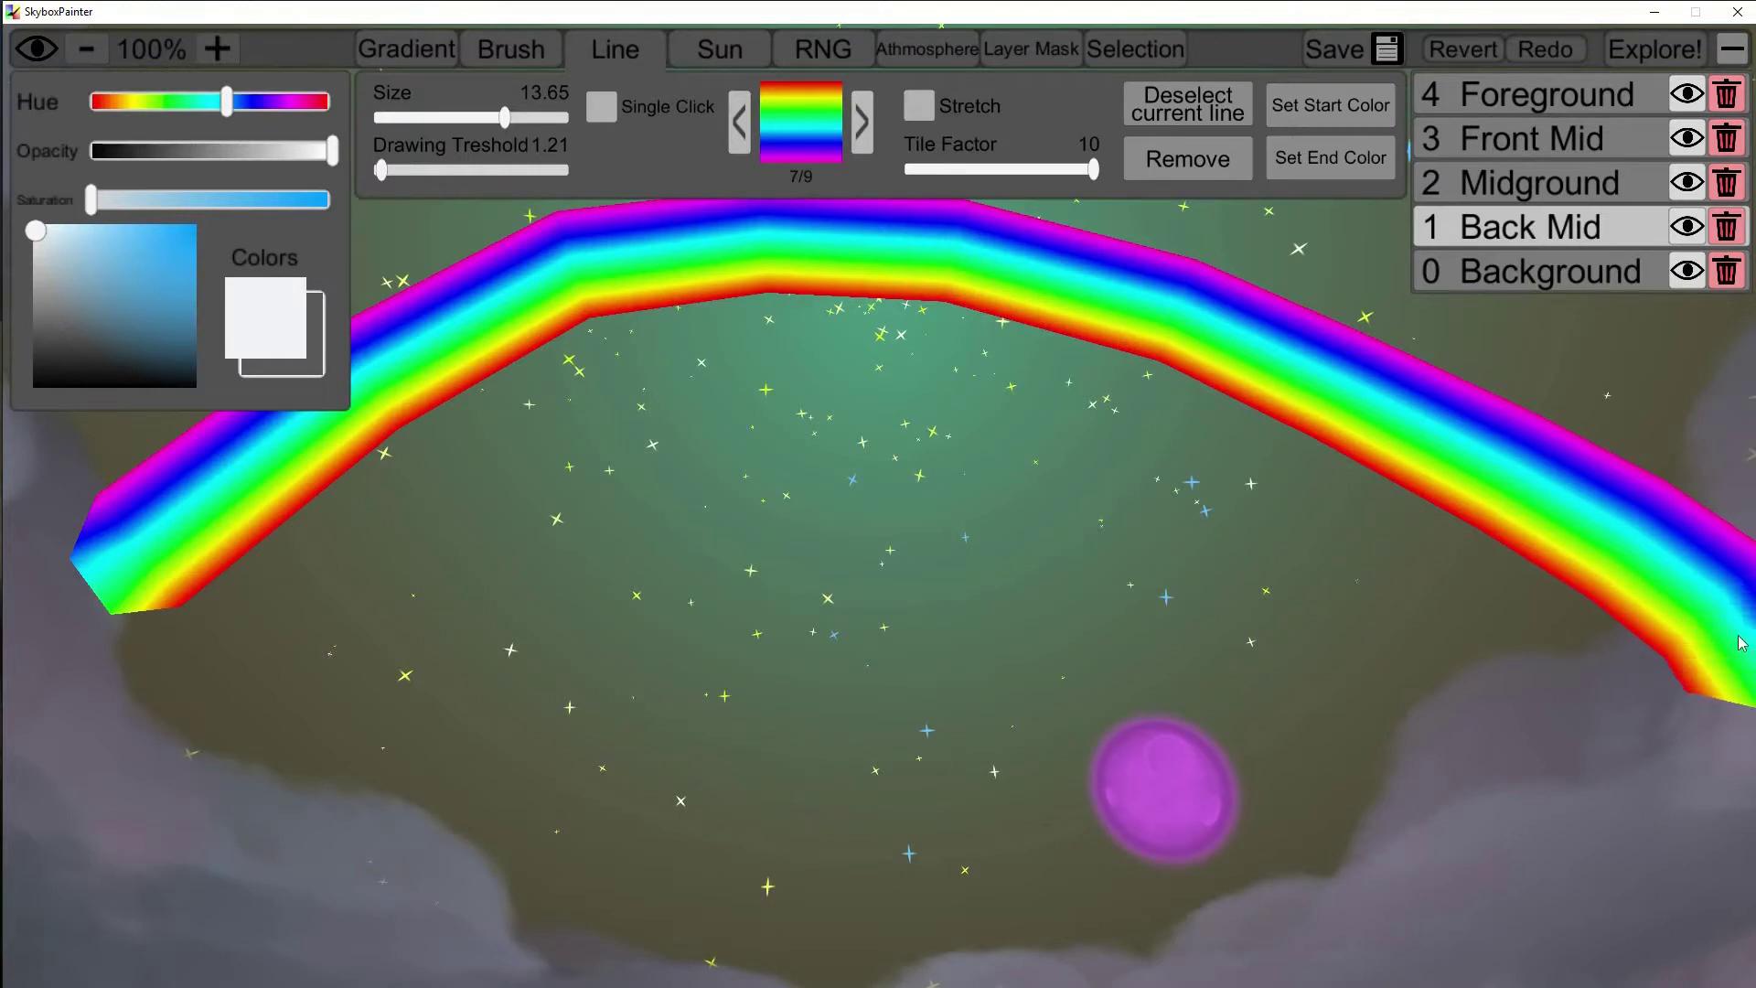
{"action": "left_click_drag", "start_coordinate": [1742, 643], "coordinate": [1642, 604]}
{"action": "key", "text": "w"}
{"action": "key", "text": "s"}
{"action": "key", "text": "w"}
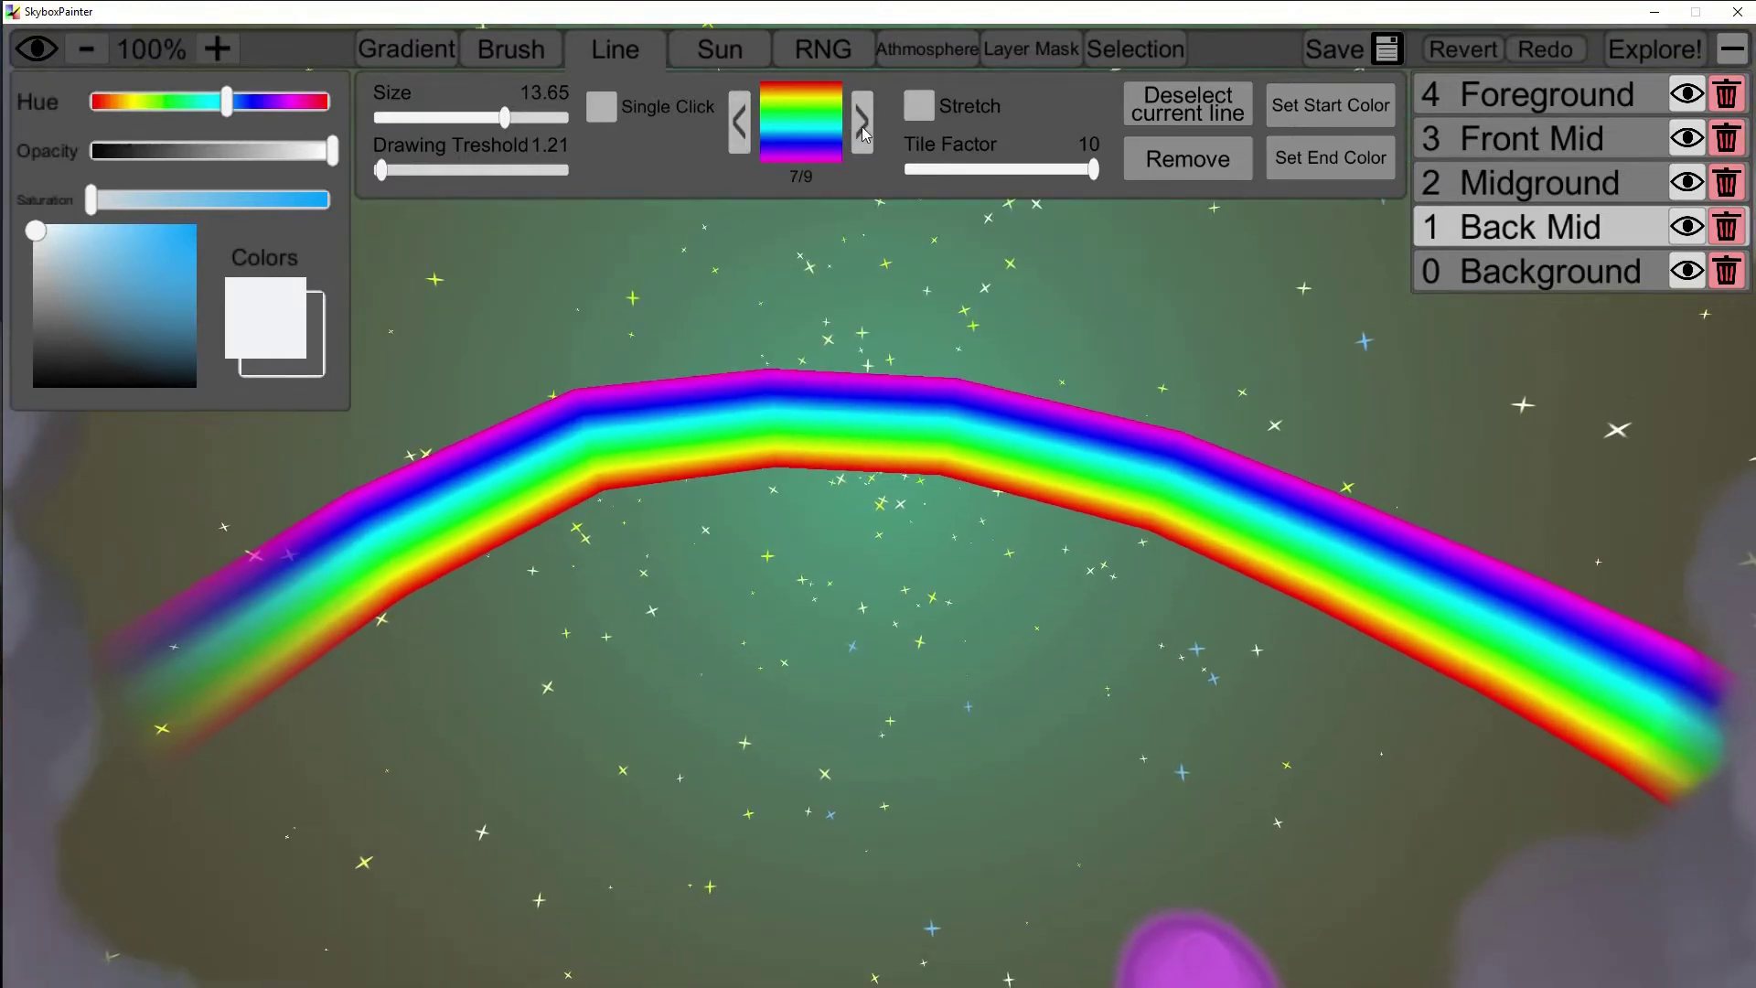
Switch the rainbow to softer texture 8/9 with transparent start and end colours
{"action": "left_click", "coordinate": [856, 127]}
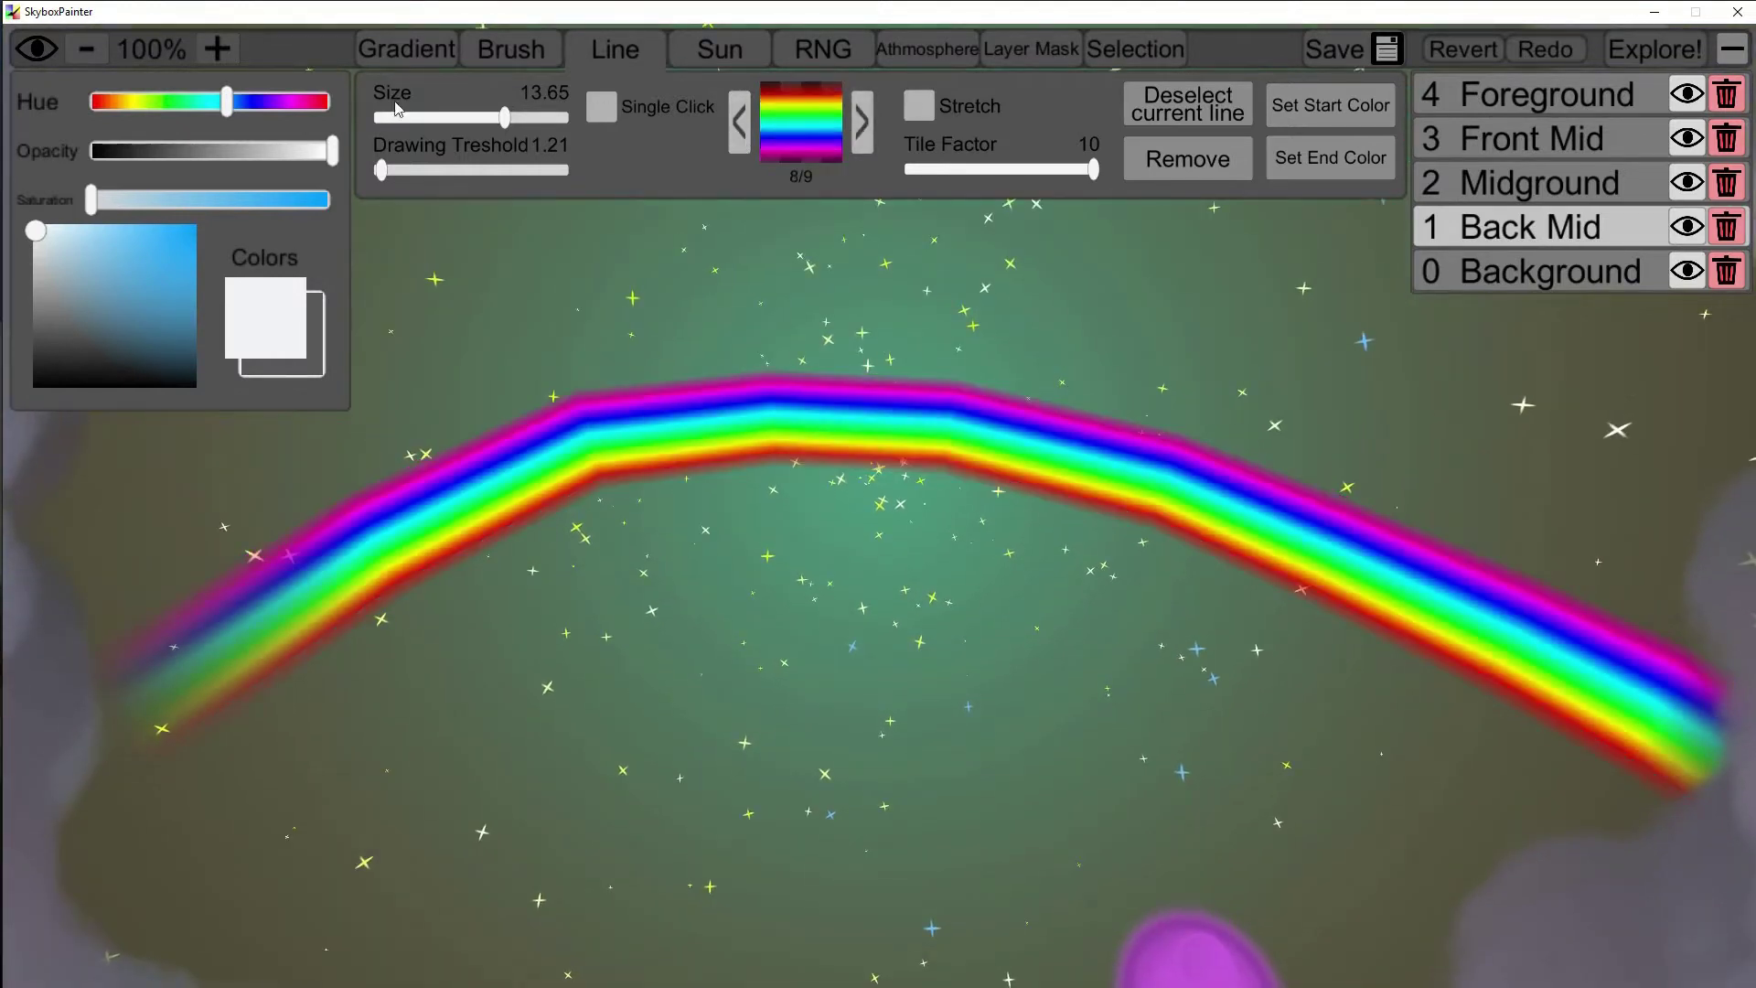
{"action": "left_click", "coordinate": [1353, 118]}
{"action": "left_click", "coordinate": [1347, 161]}
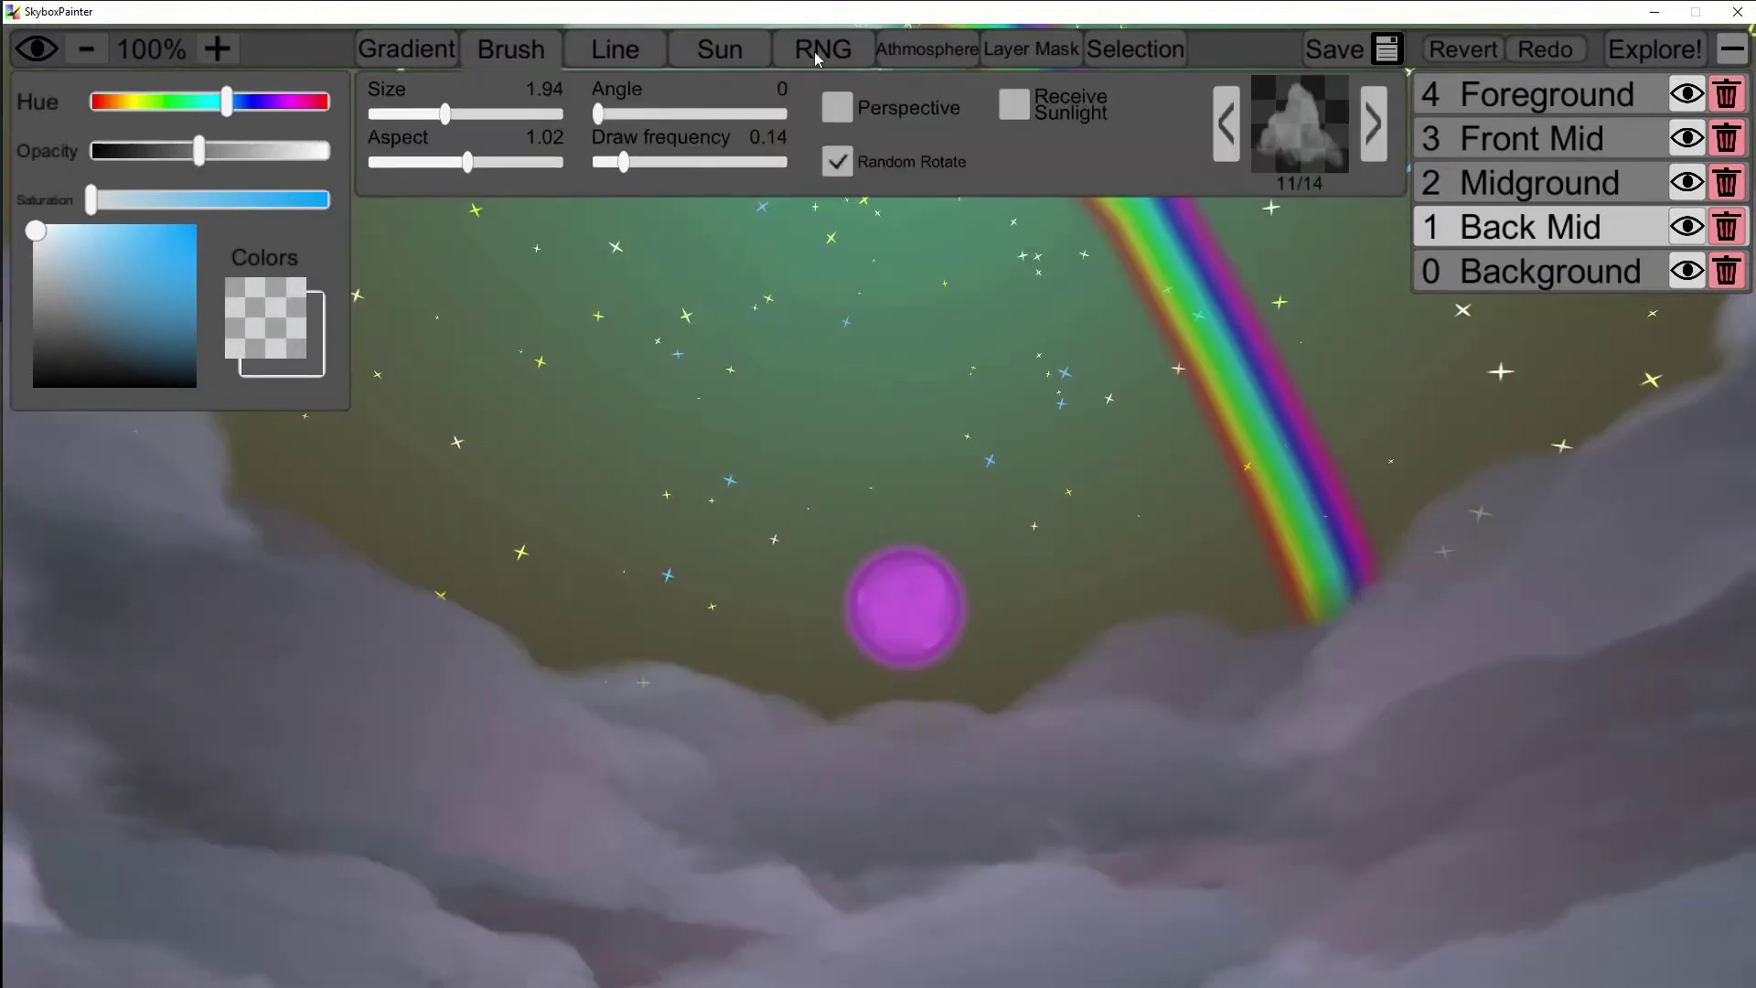
{"action": "left_click", "coordinate": [1056, 58]}
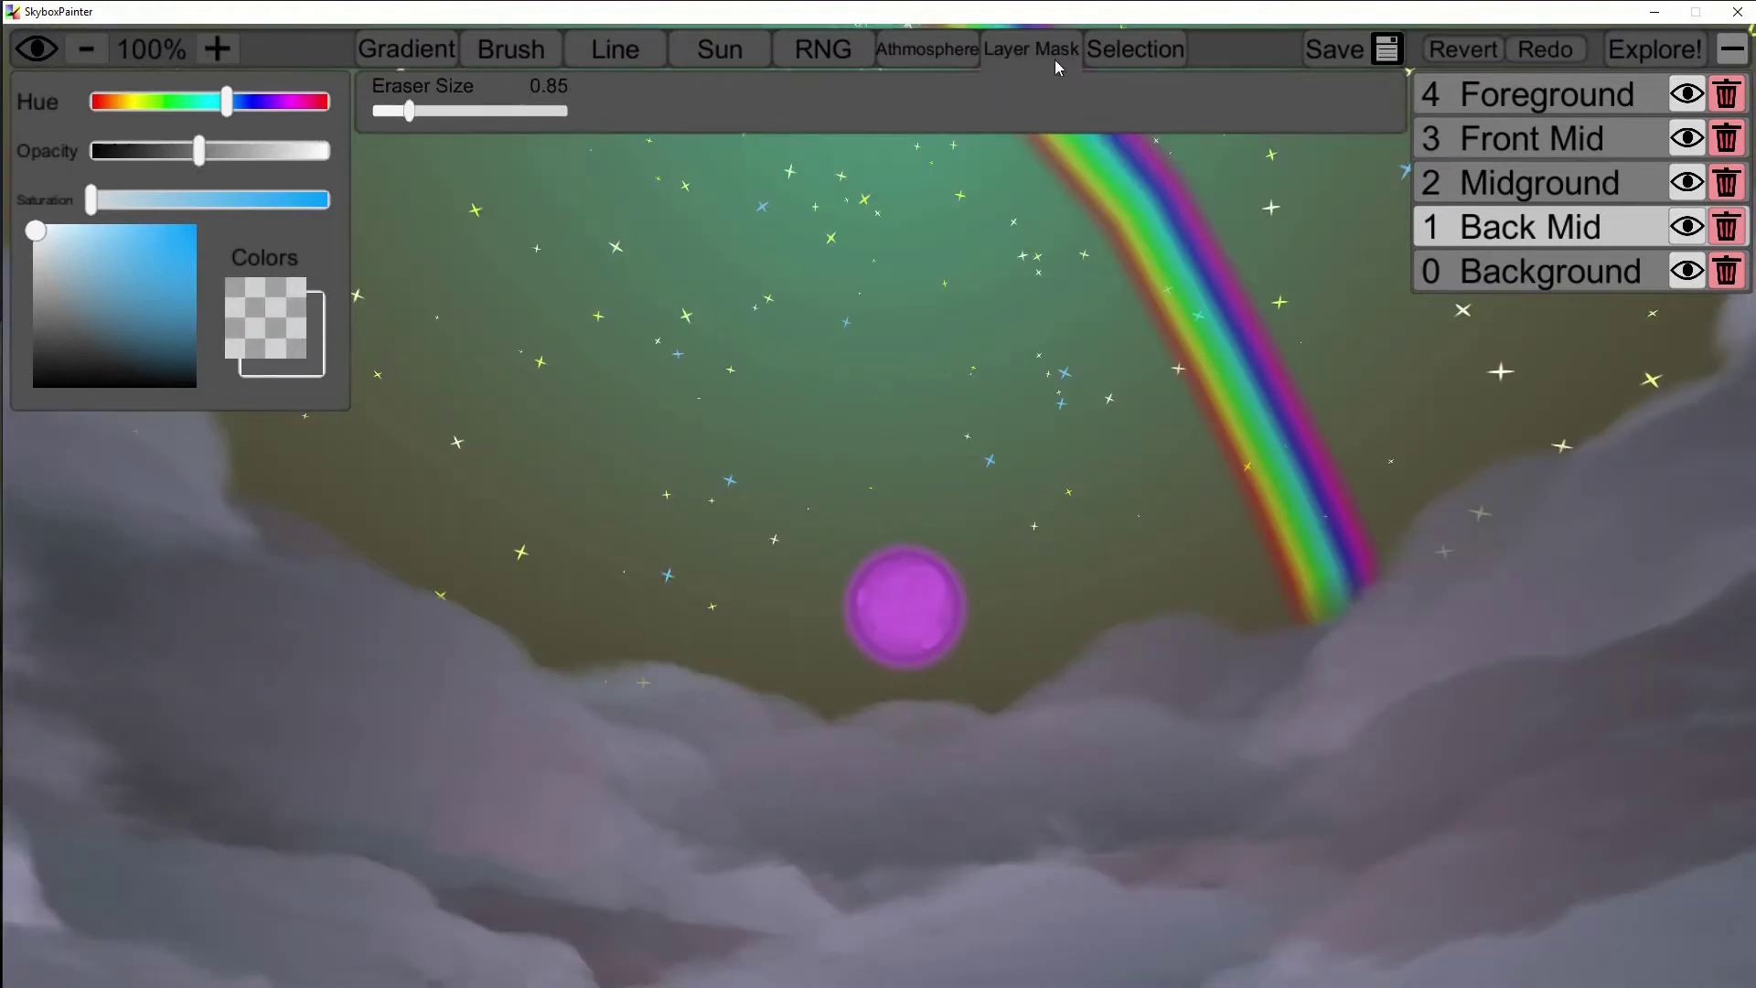
{"action": "left_click", "coordinate": [1134, 49]}
{"action": "left_click", "coordinate": [1331, 49]}
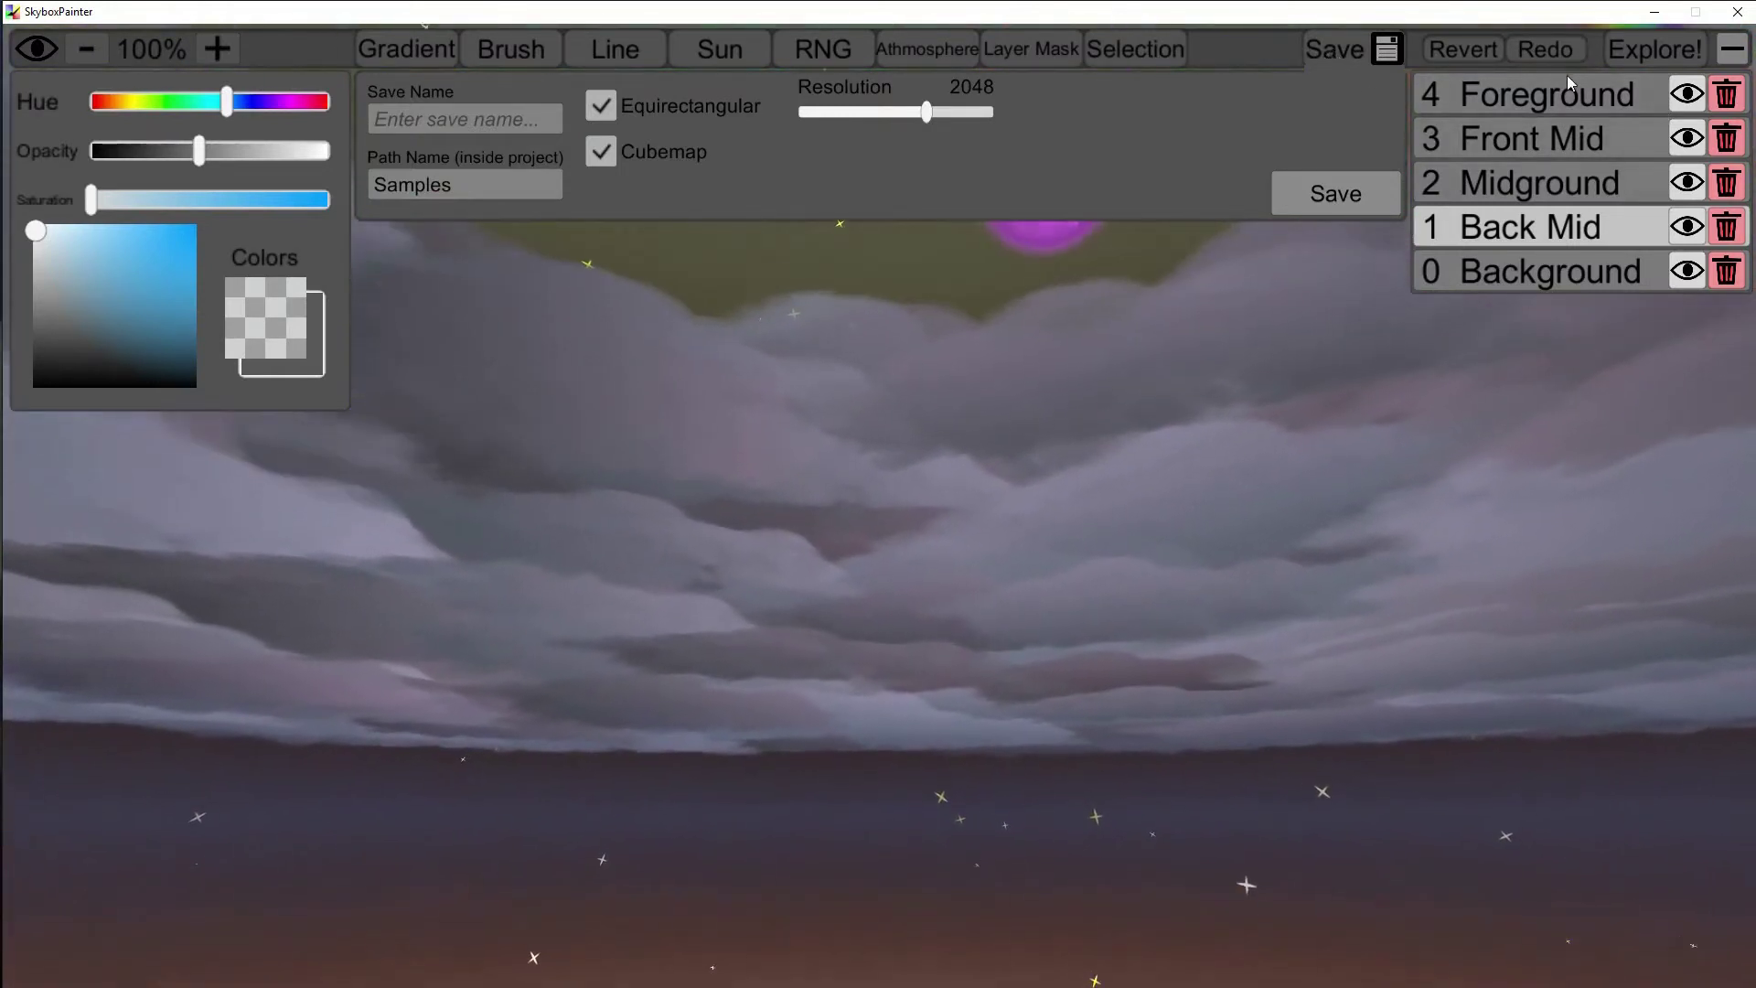
{"action": "left_click", "coordinate": [1646, 48]}
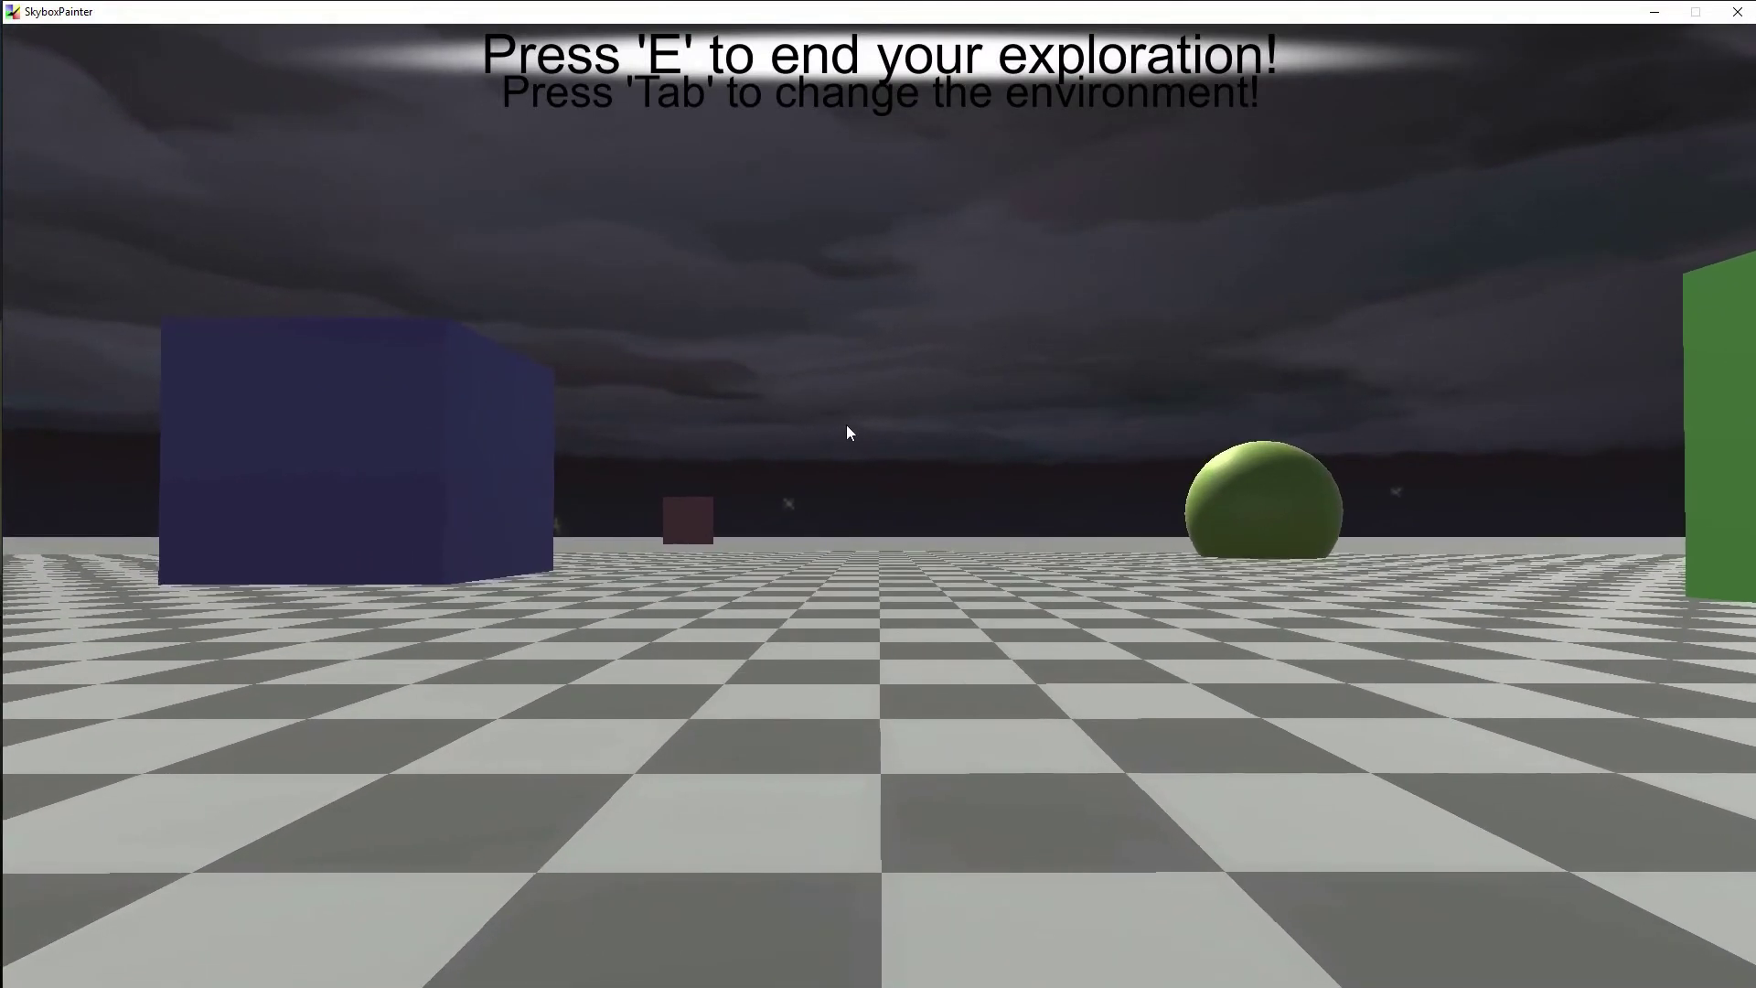
{"action": "key", "text": "d"}
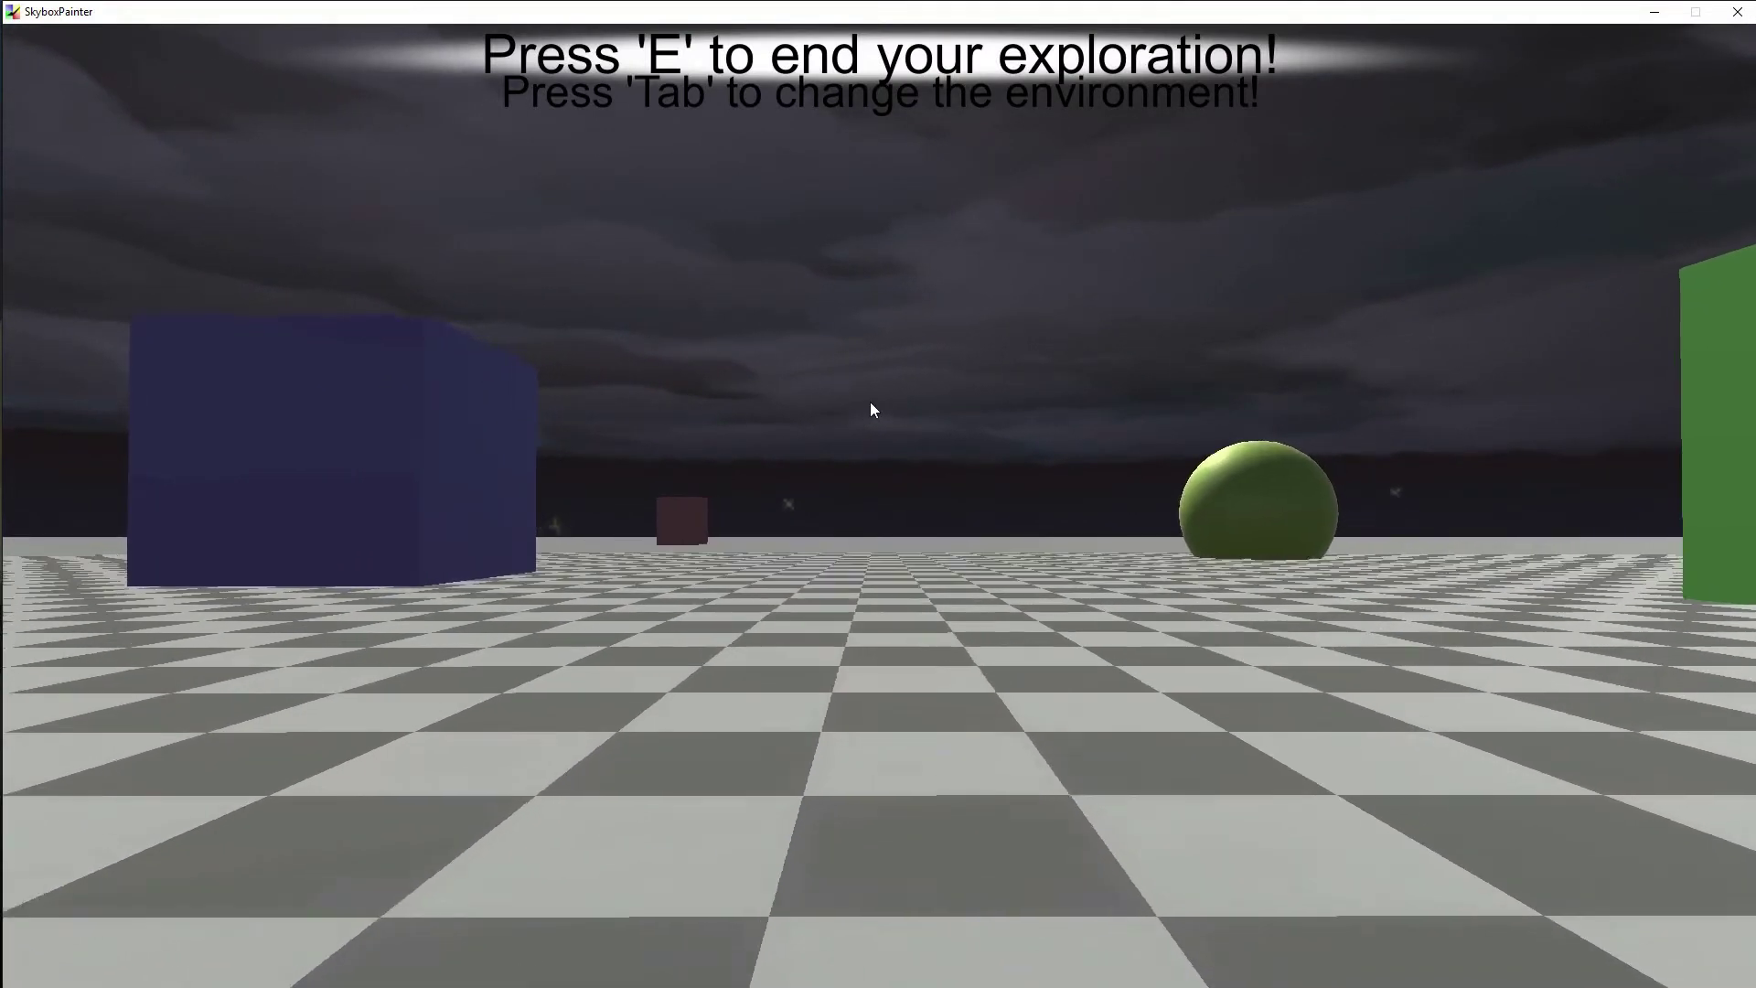
{"action": "key", "text": "s"}
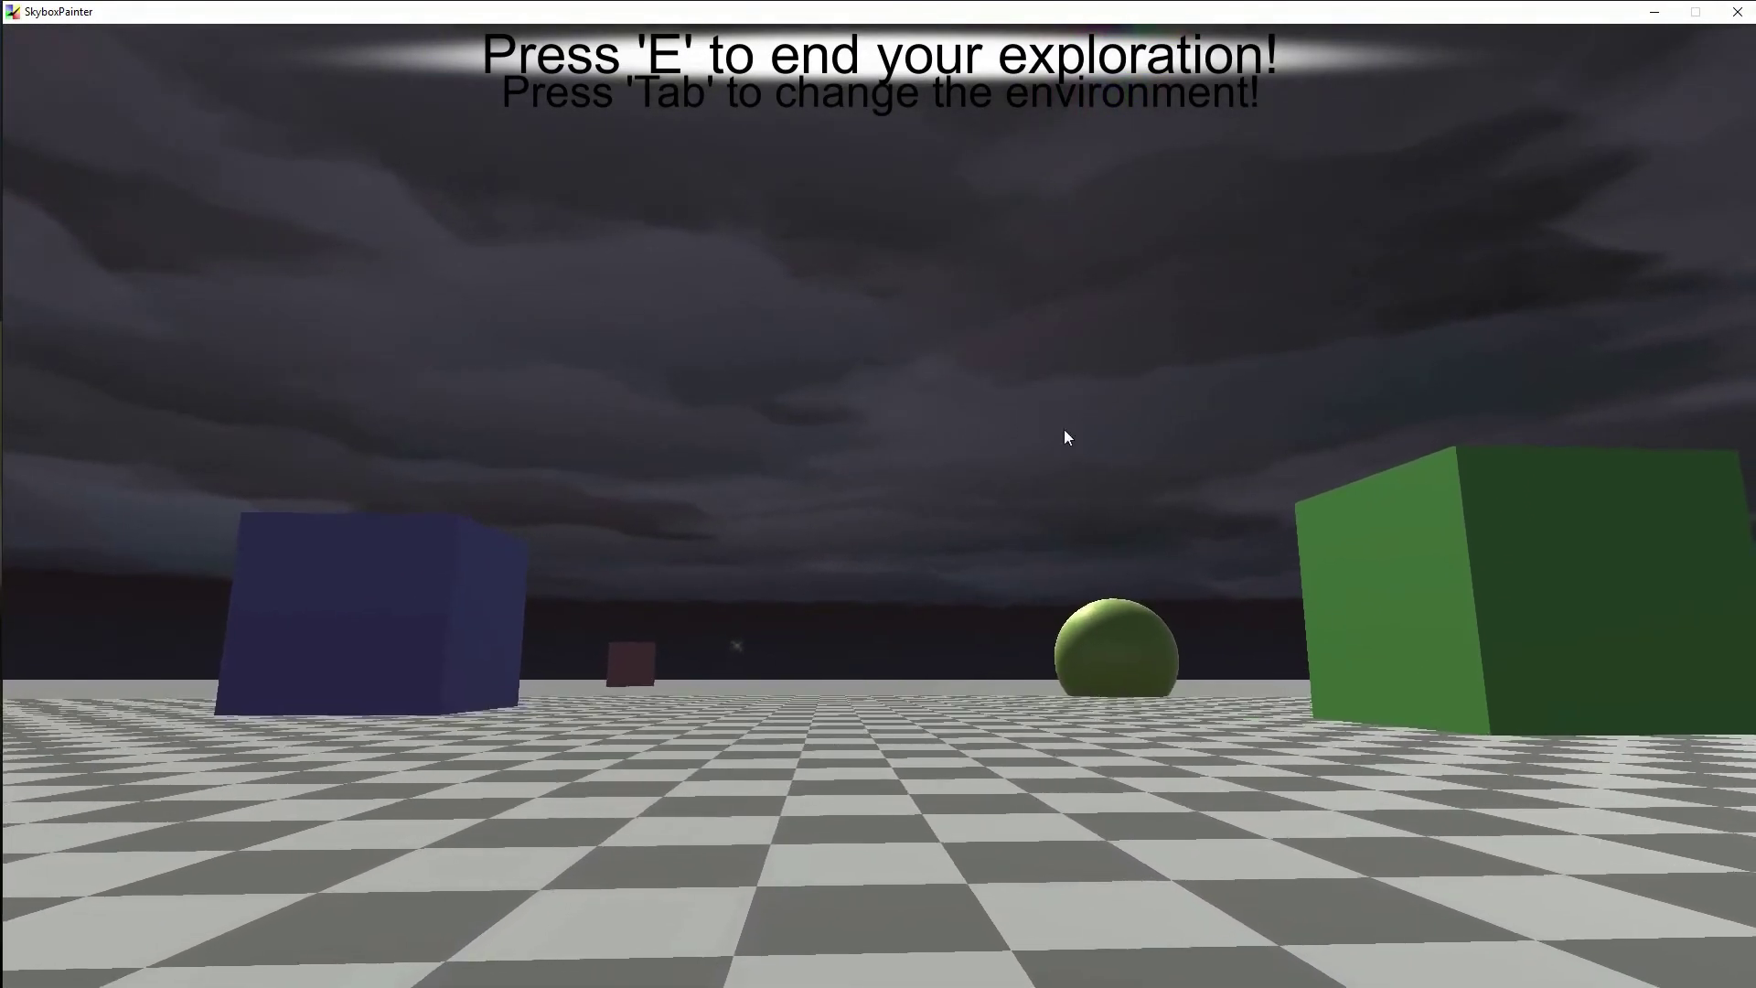
{"action": "key", "text": "Tab"}
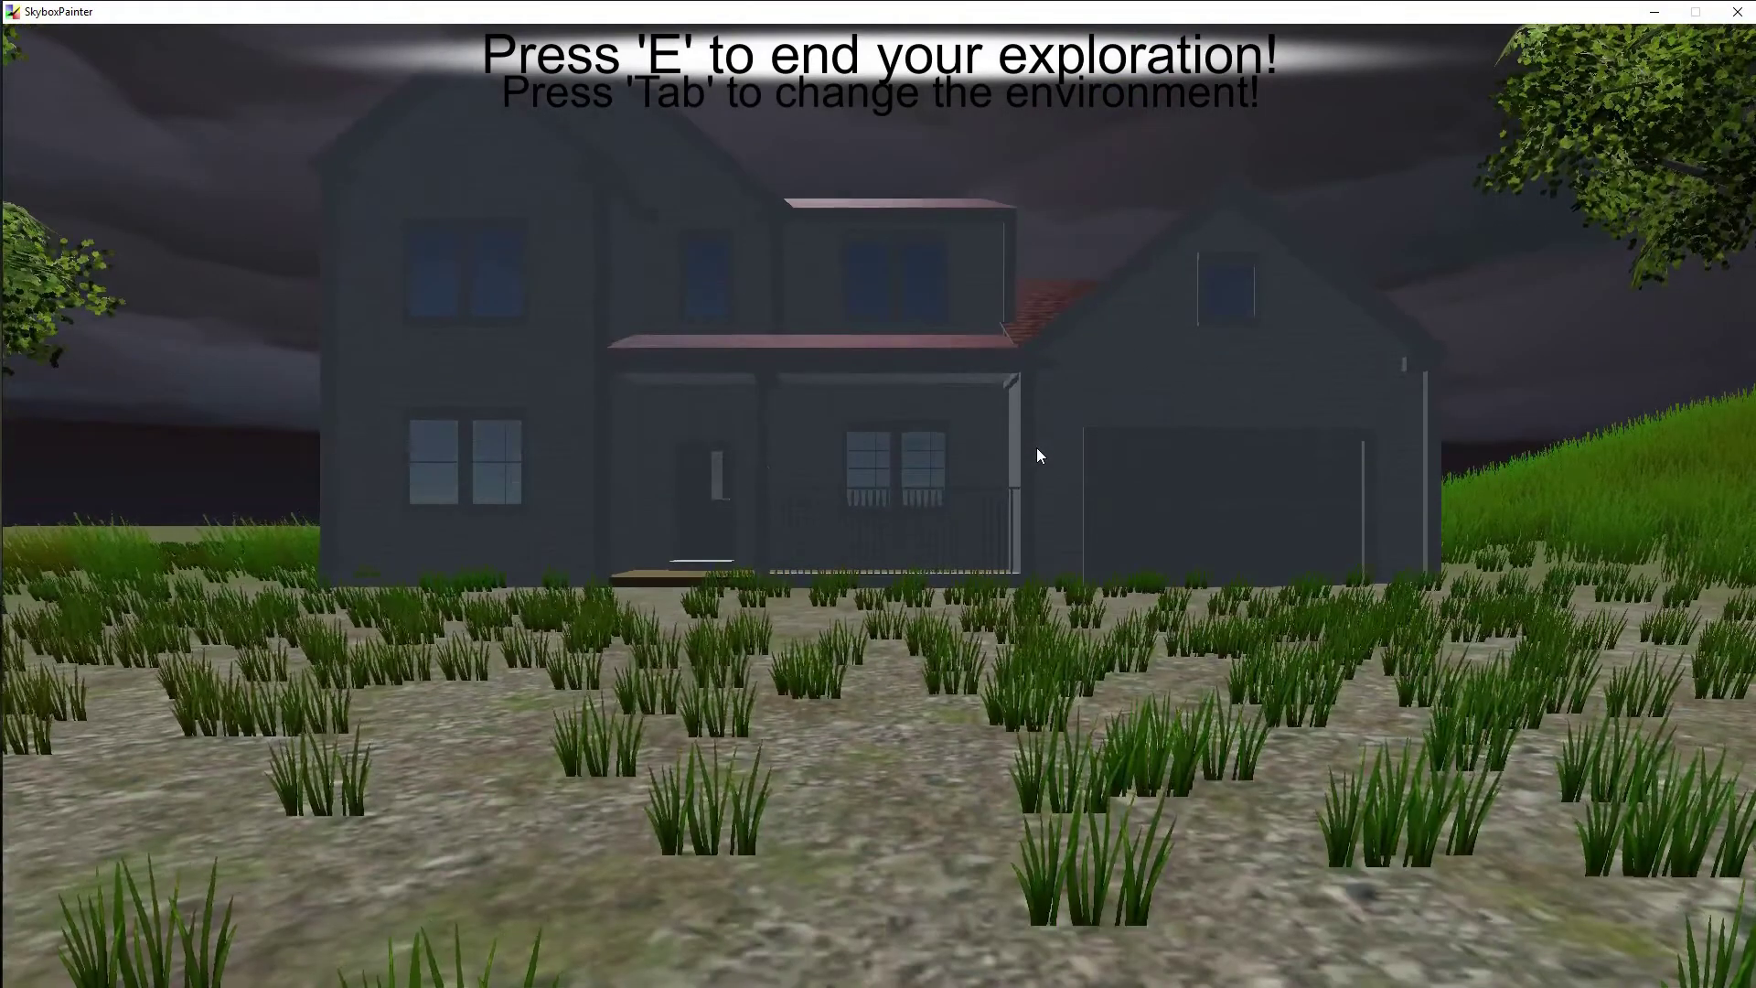
{"action": "key", "text": "Tab"}
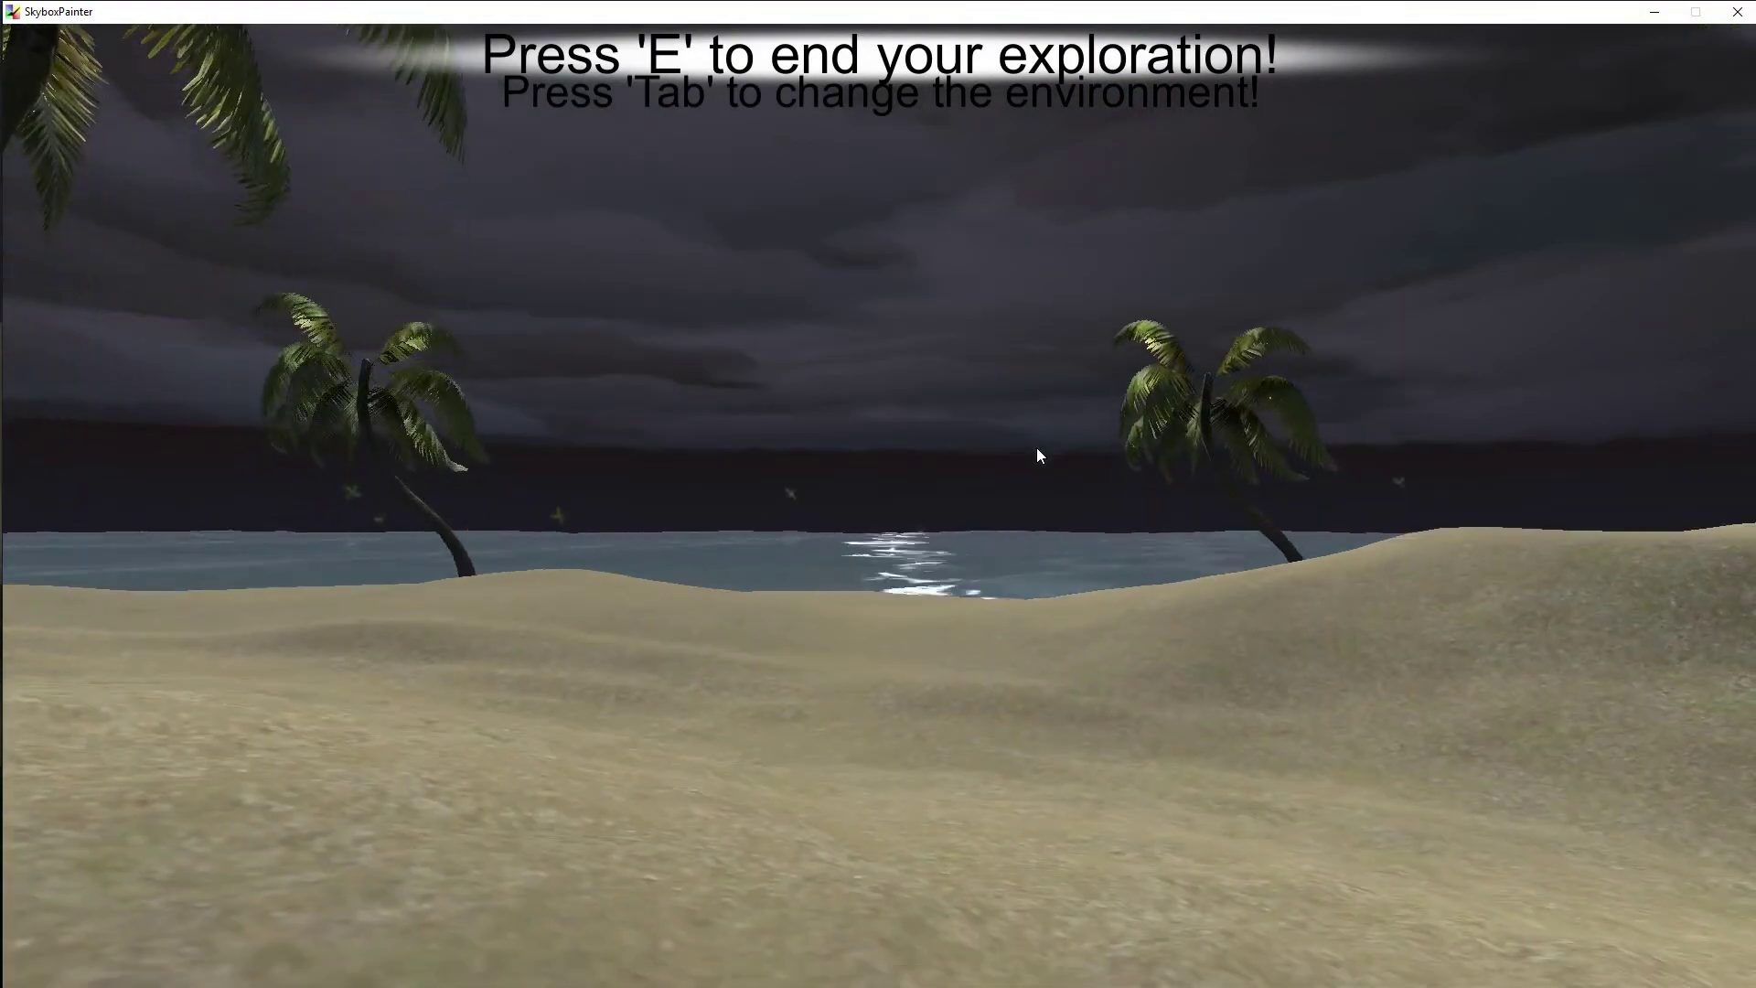
{"action": "key", "text": "Tab"}
Leave the 3-D preview and enter rainbownight as the save name
{"action": "key", "text": "e"}
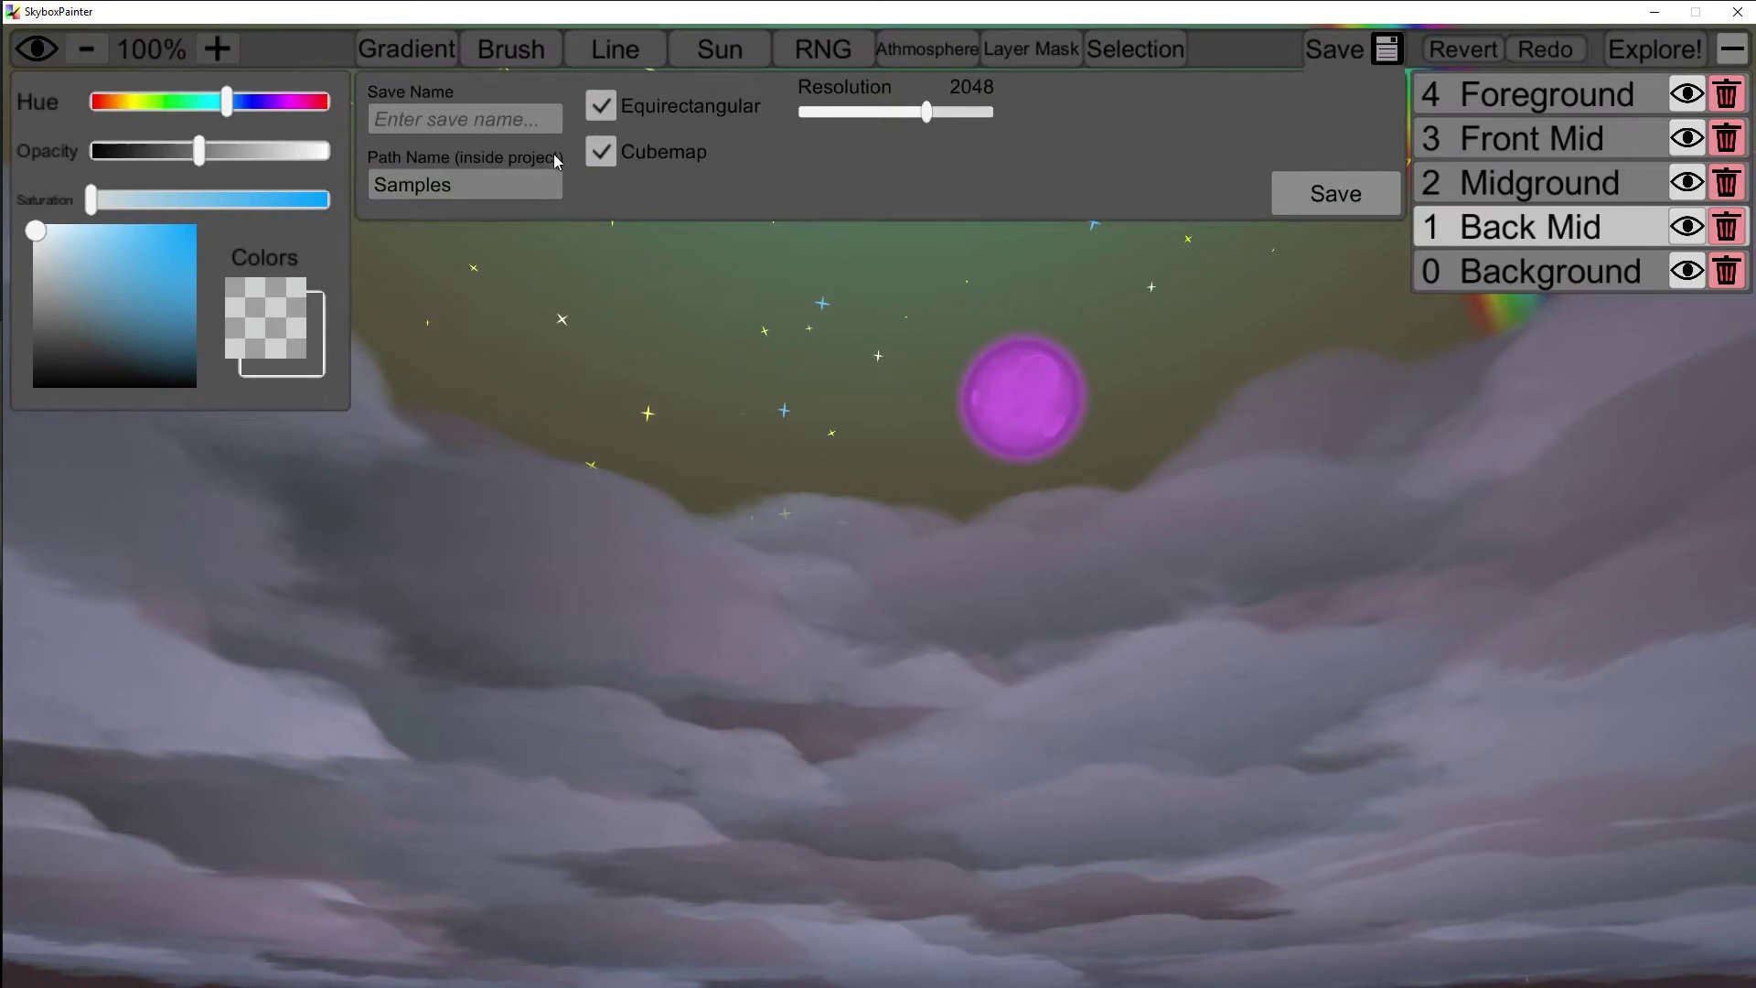
{"action": "key", "text": "w"}
{"action": "key", "text": "a"}
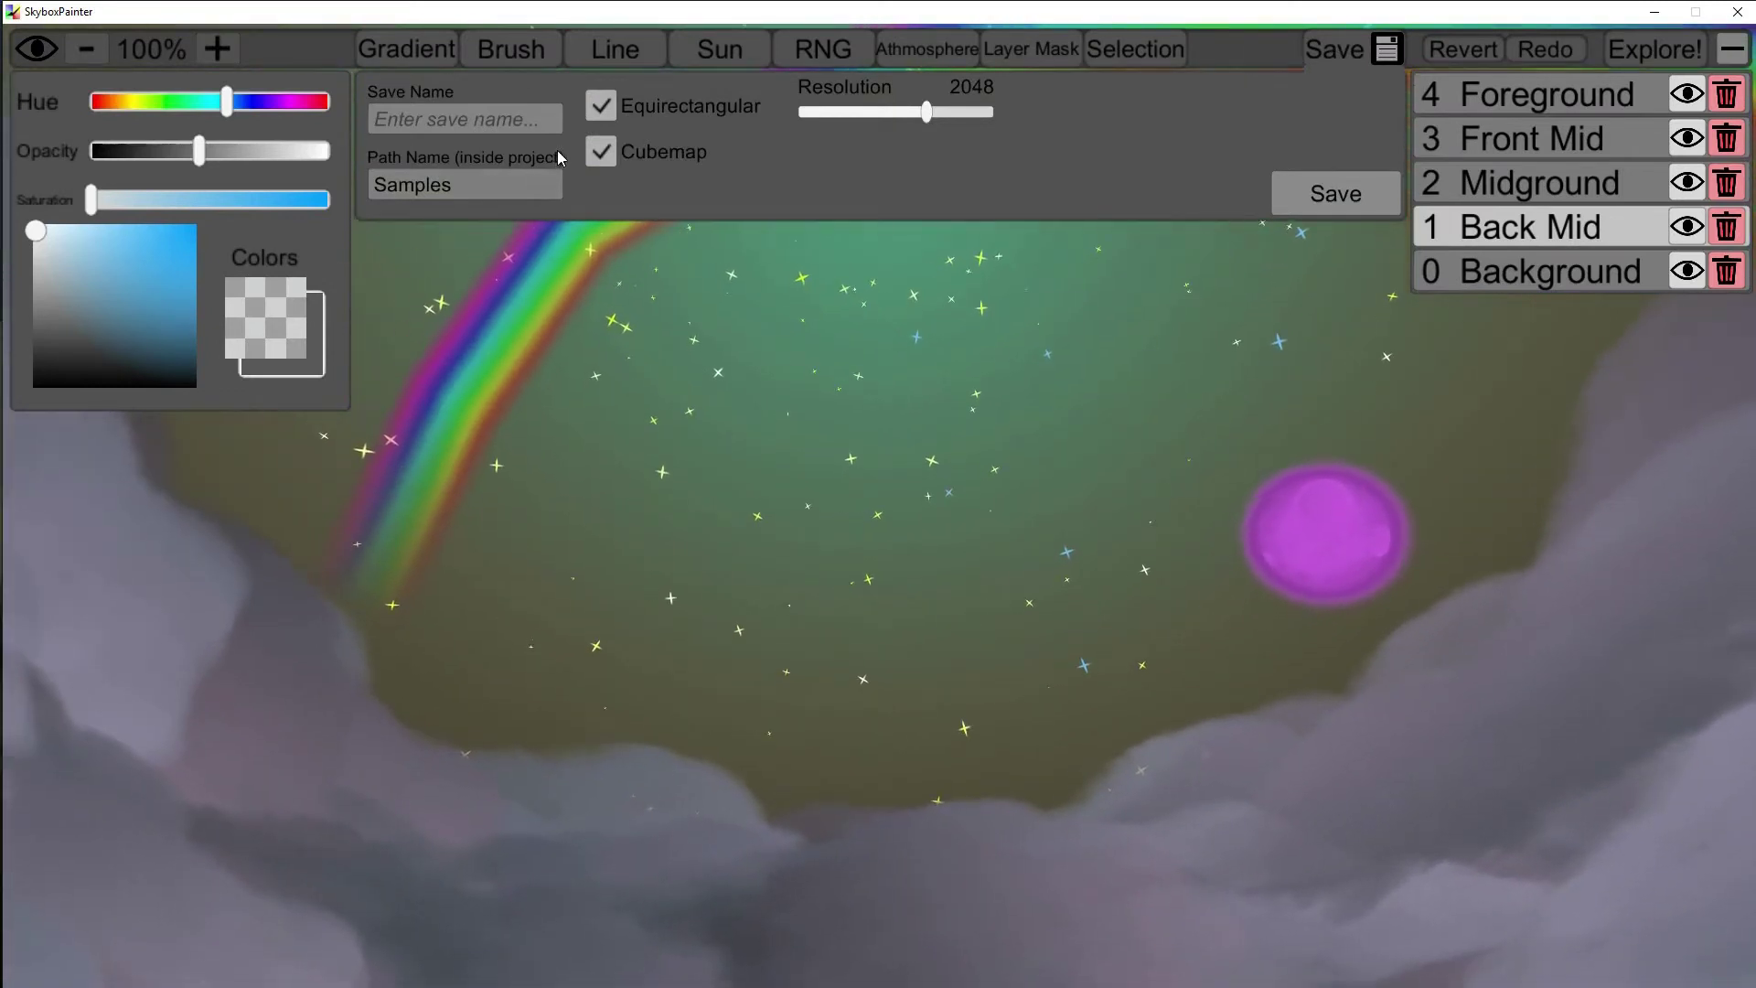
{"action": "key", "text": "s"}
{"action": "left_click", "coordinate": [457, 113]}
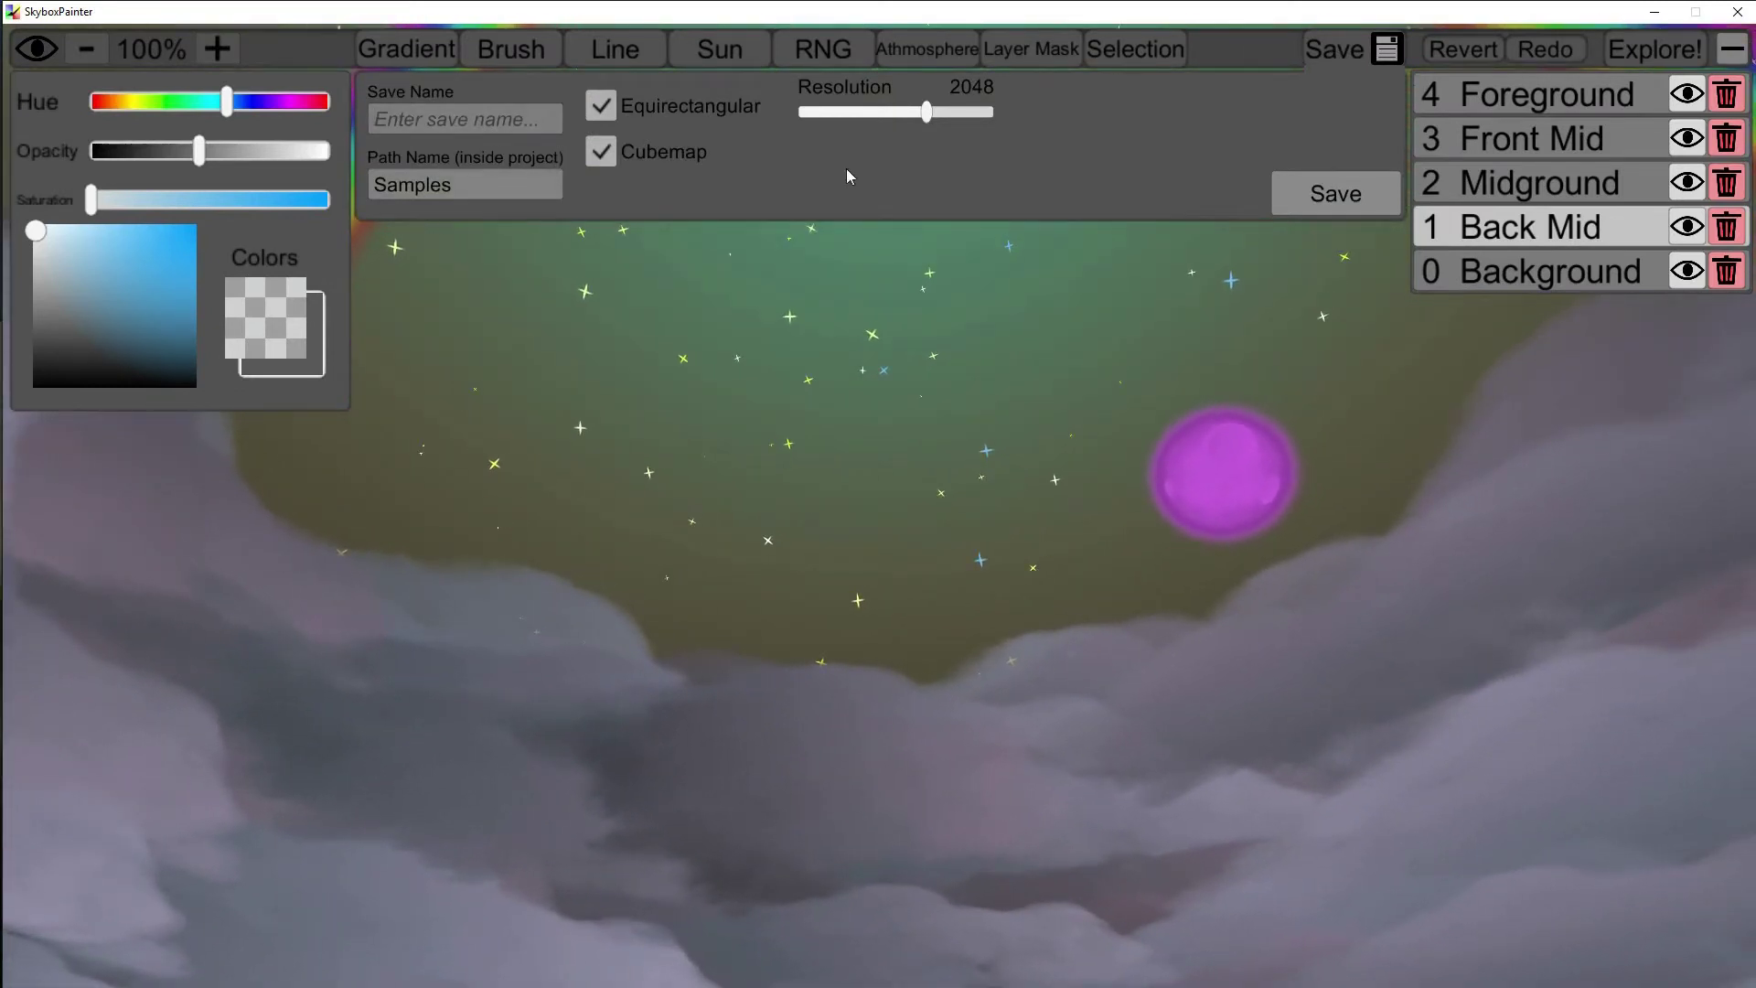
{"action": "type", "text": "rainb"}
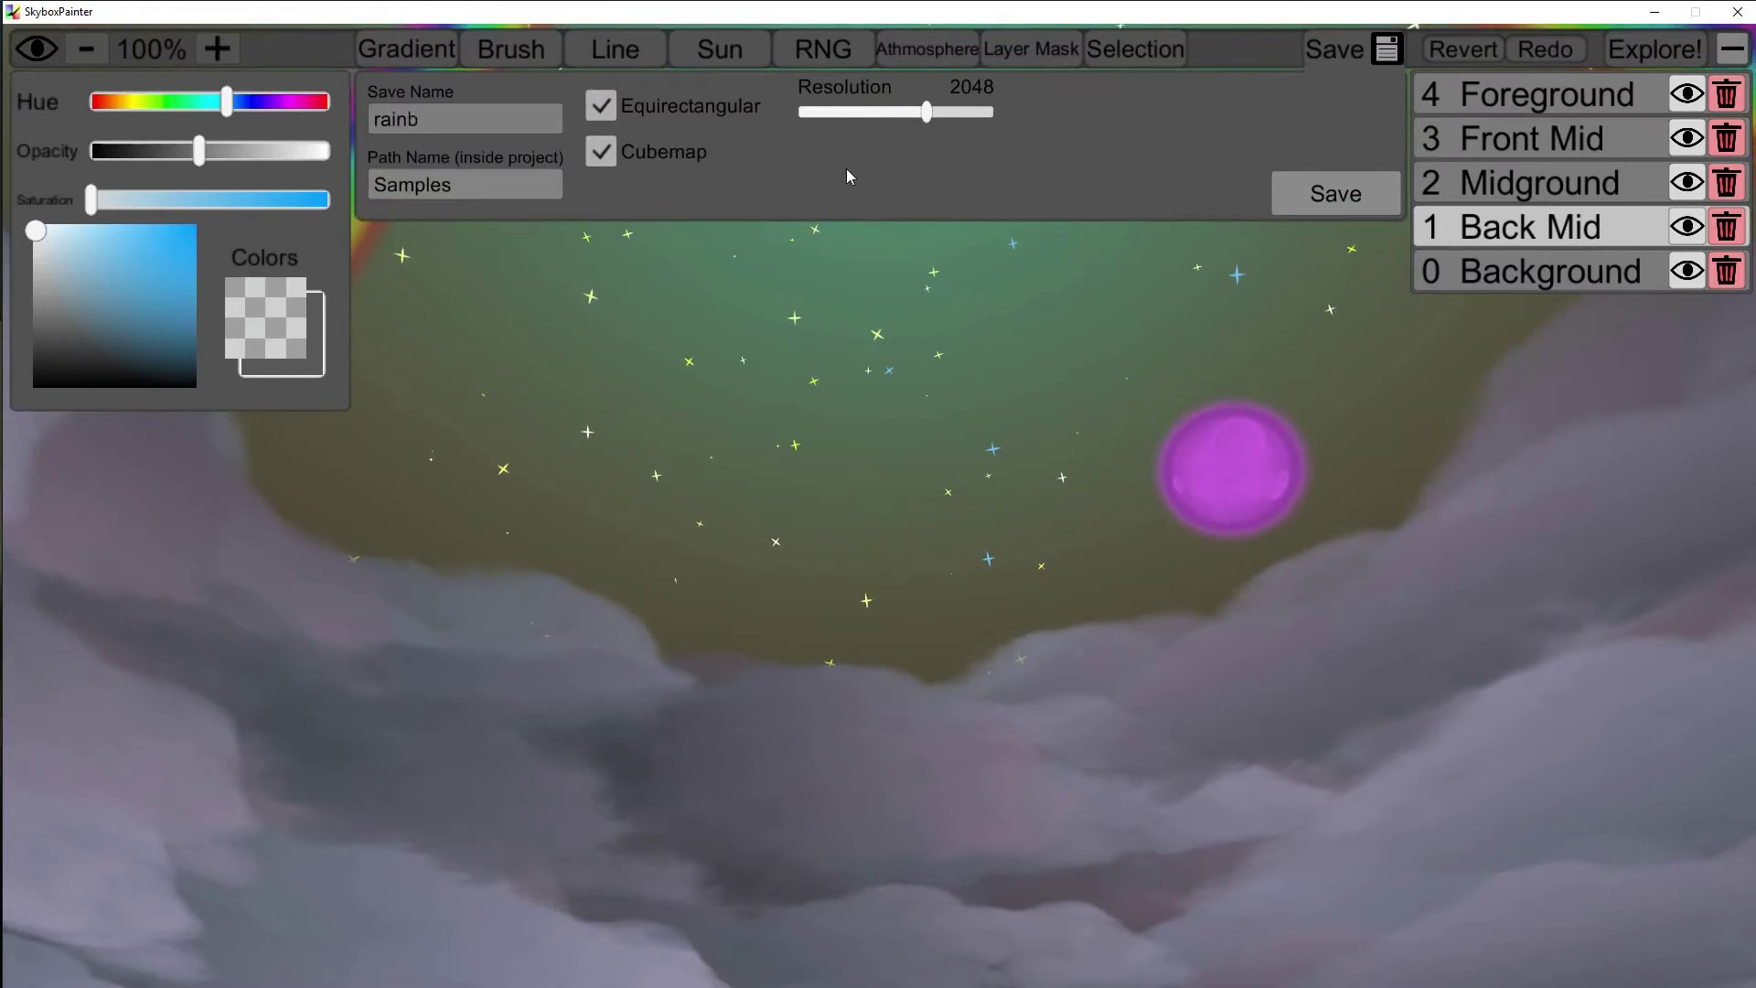
{"action": "type", "text": "ownight"}
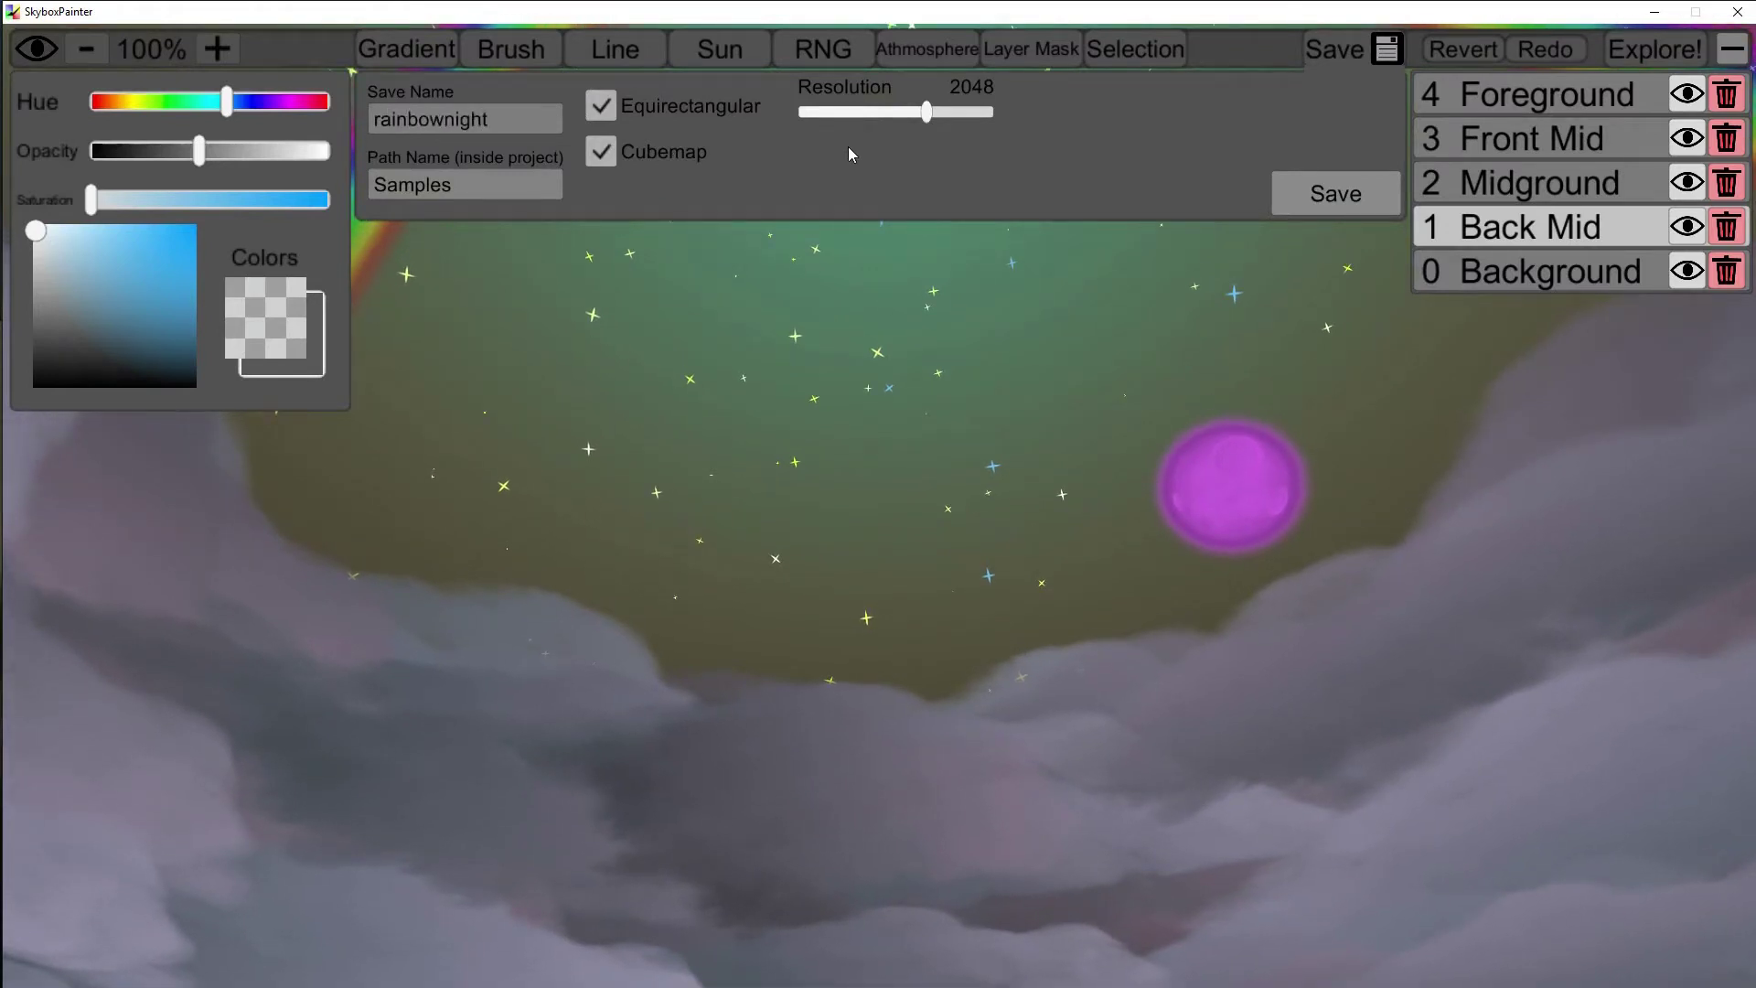
Save to Samples as equirectangular and cubemap images at 2048 resolution
{"action": "left_click", "coordinate": [600, 114]}
{"action": "left_click", "coordinate": [607, 150]}
{"action": "left_click", "coordinate": [610, 153]}
{"action": "left_click", "coordinate": [489, 183]}
{"action": "left_click_drag", "start_coordinate": [929, 124], "coordinate": [977, 110]}
{"action": "left_click", "coordinate": [1341, 195]}
{"action": "left_click", "coordinate": [835, 55]}
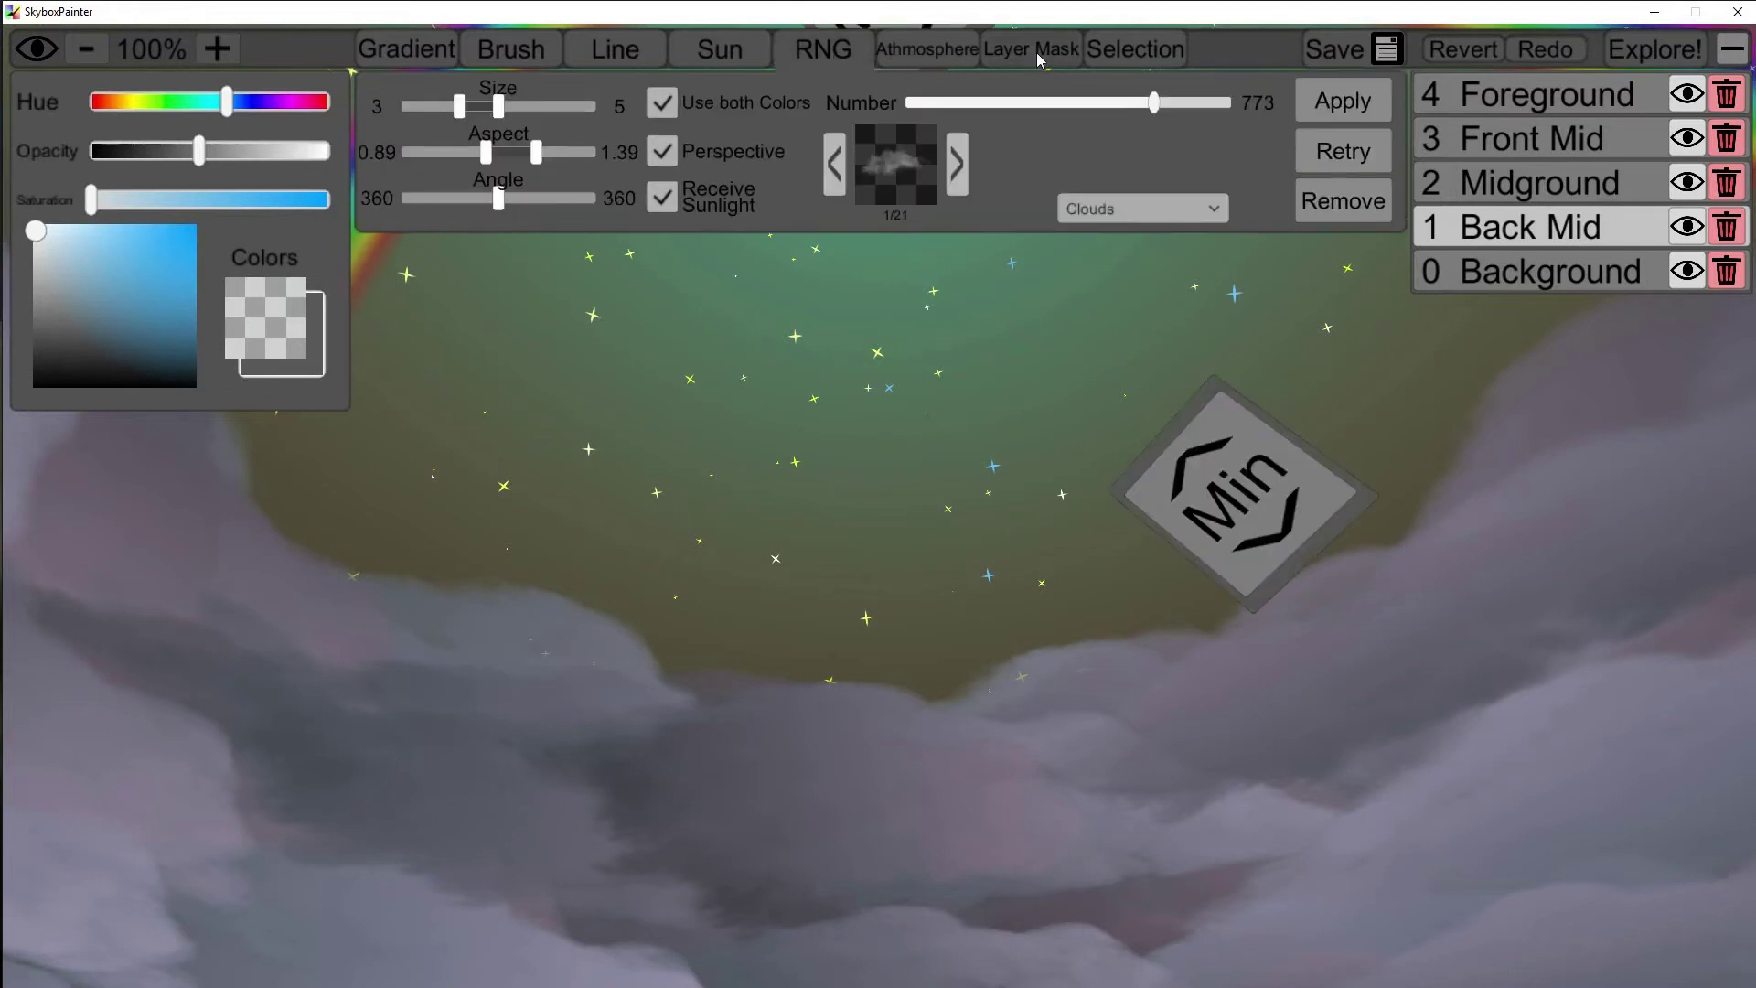
{"action": "left_click", "coordinate": [1127, 49]}
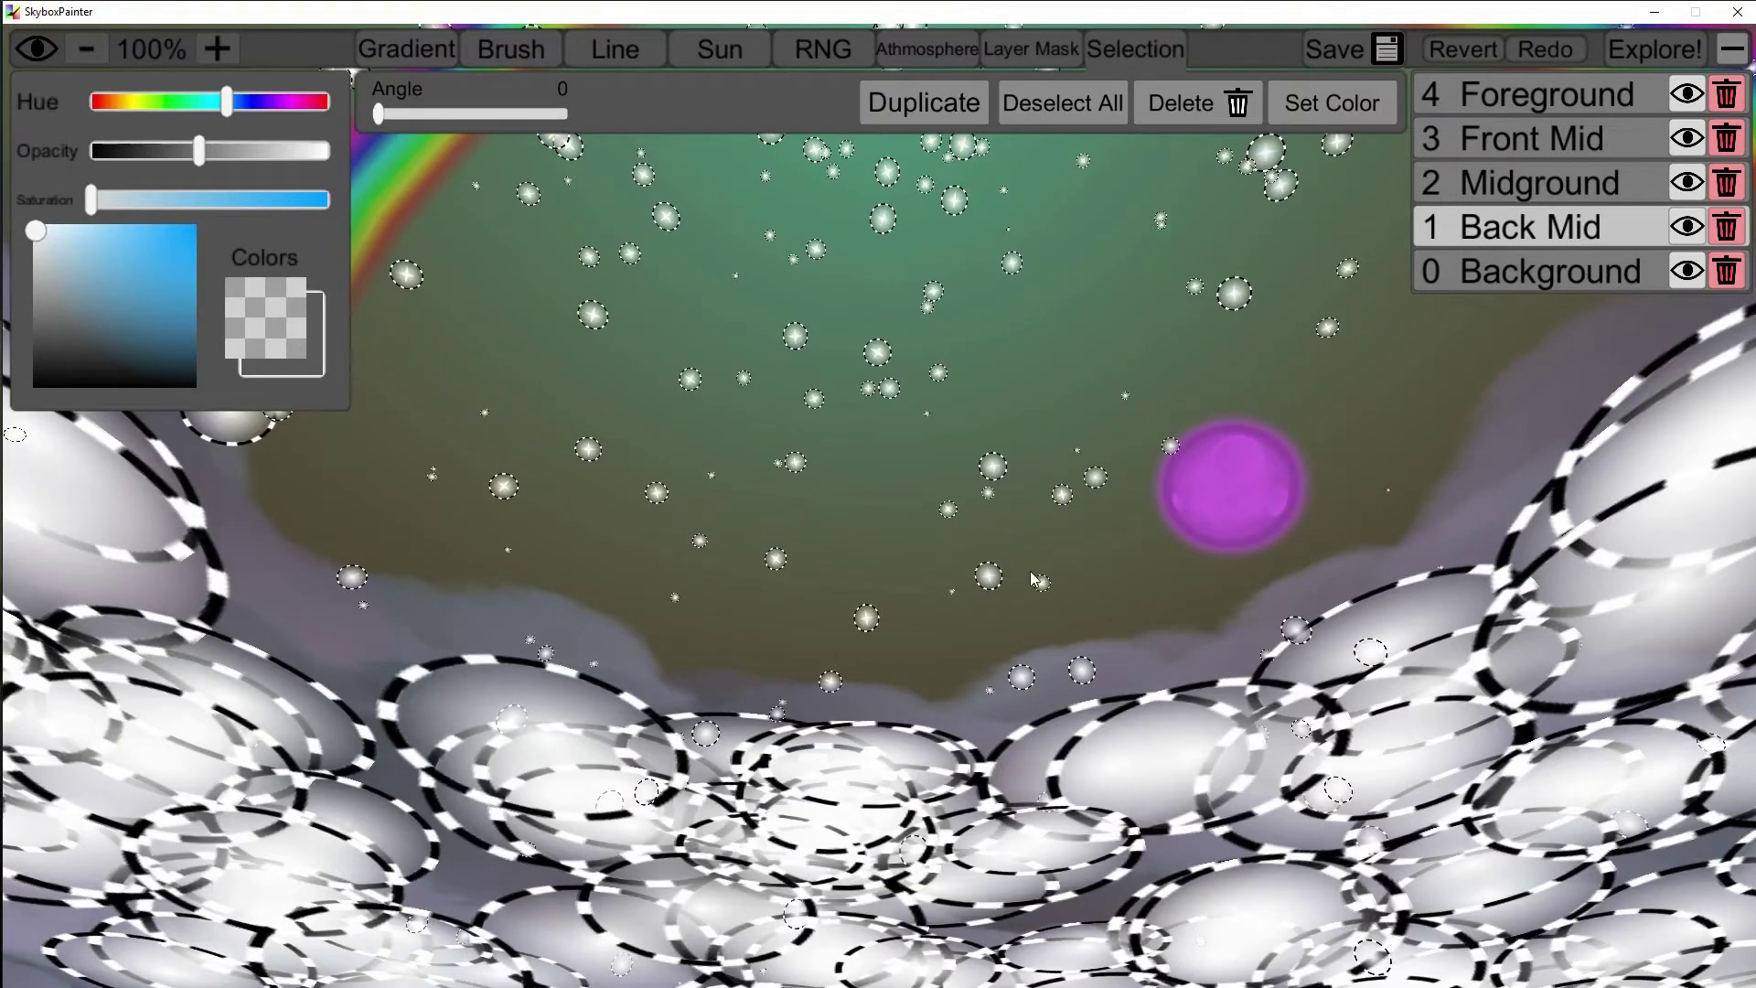
Open File Explorer and browse to SkyboxPainter_Data > Samples > rainbownight
{"action": "key", "text": "super"}
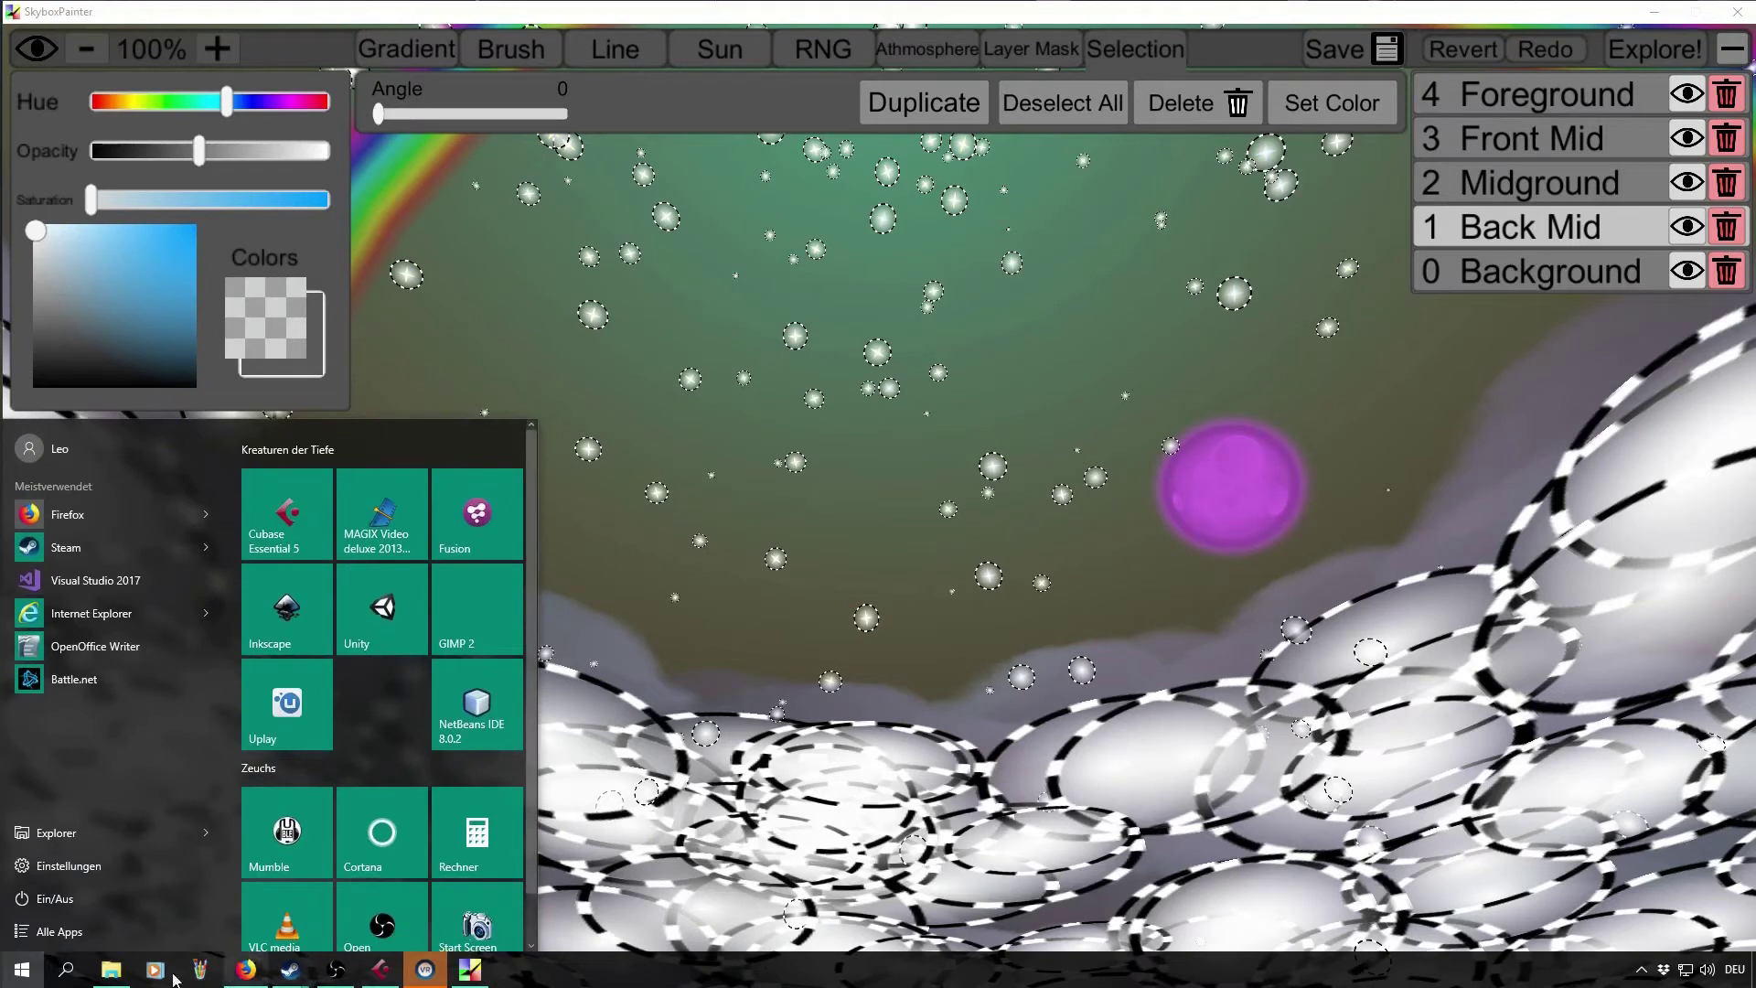
{"action": "left_click", "coordinate": [111, 969]}
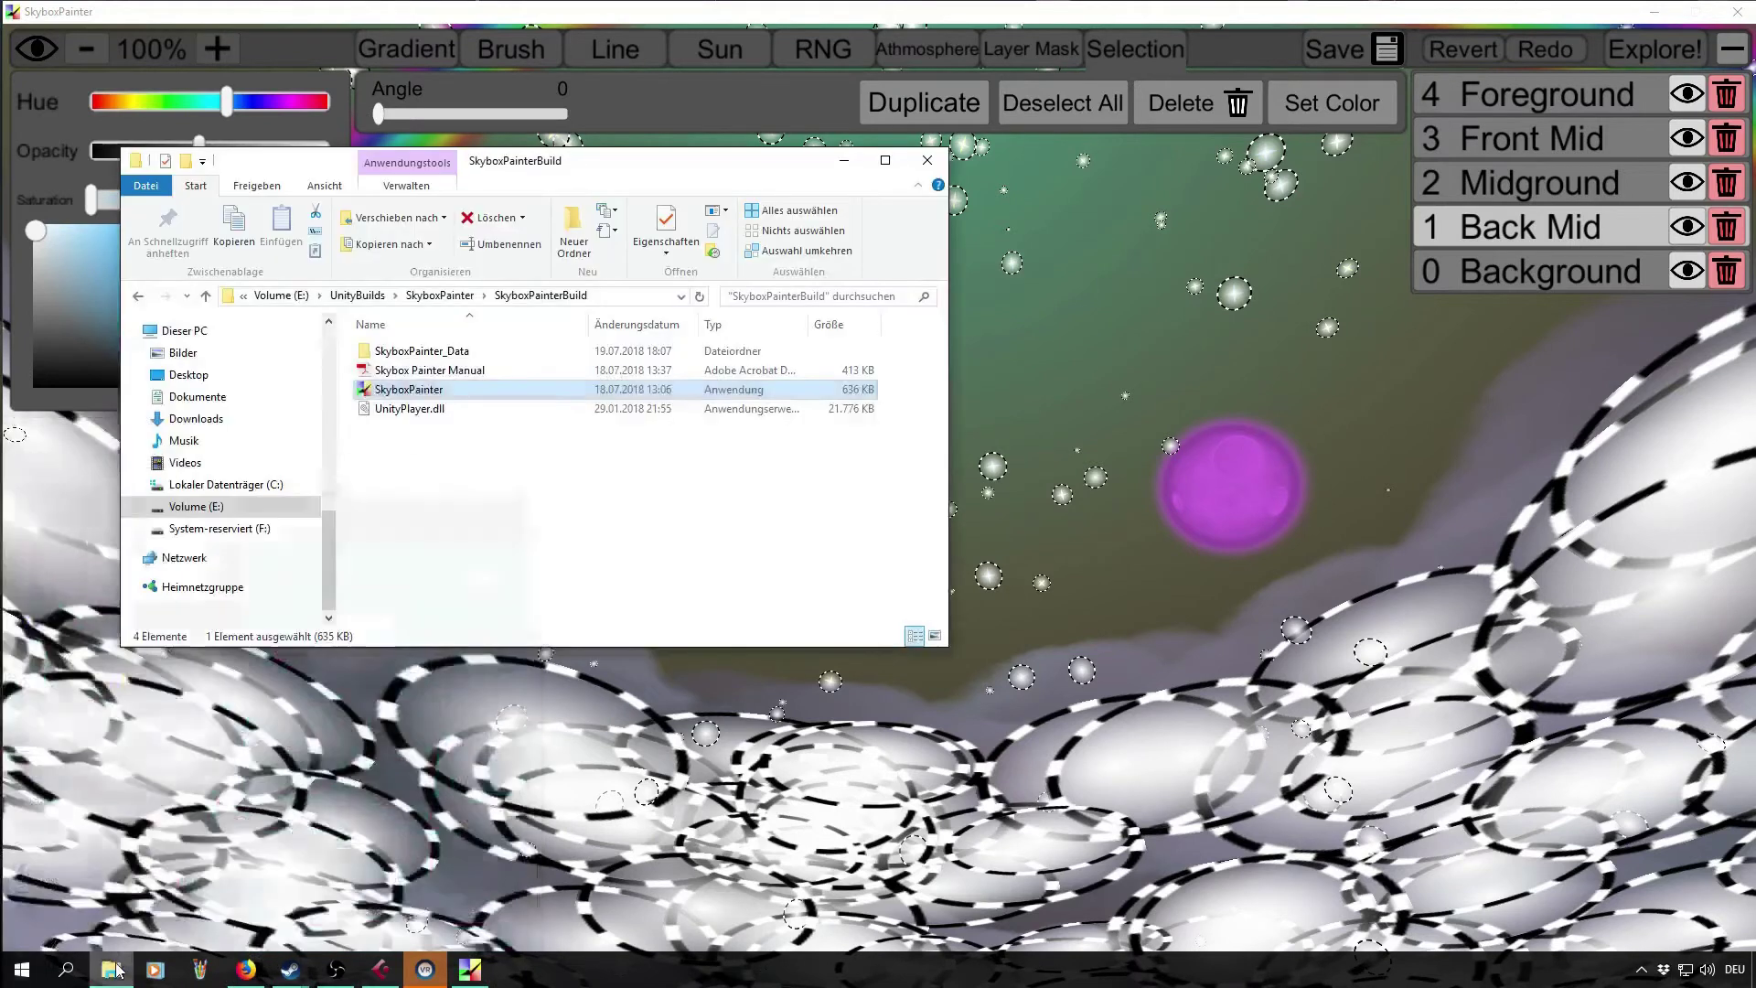
{"action": "double_click", "coordinate": [451, 351]}
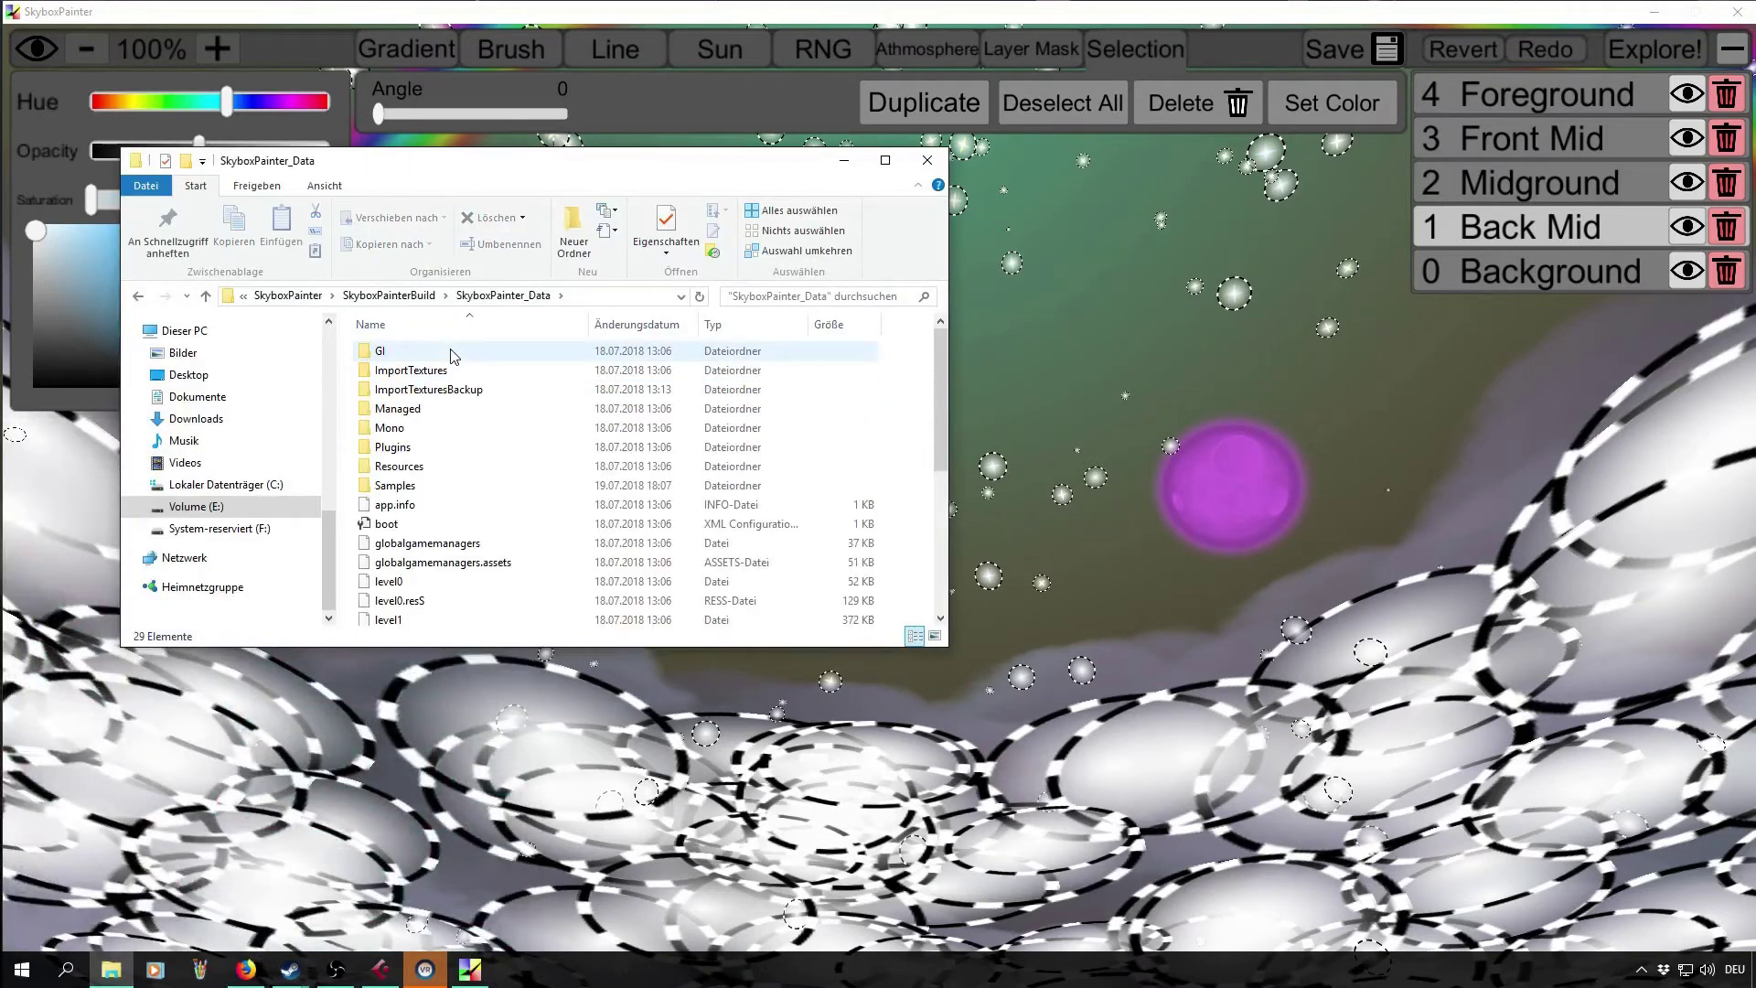
{"action": "left_click", "coordinate": [424, 487]}
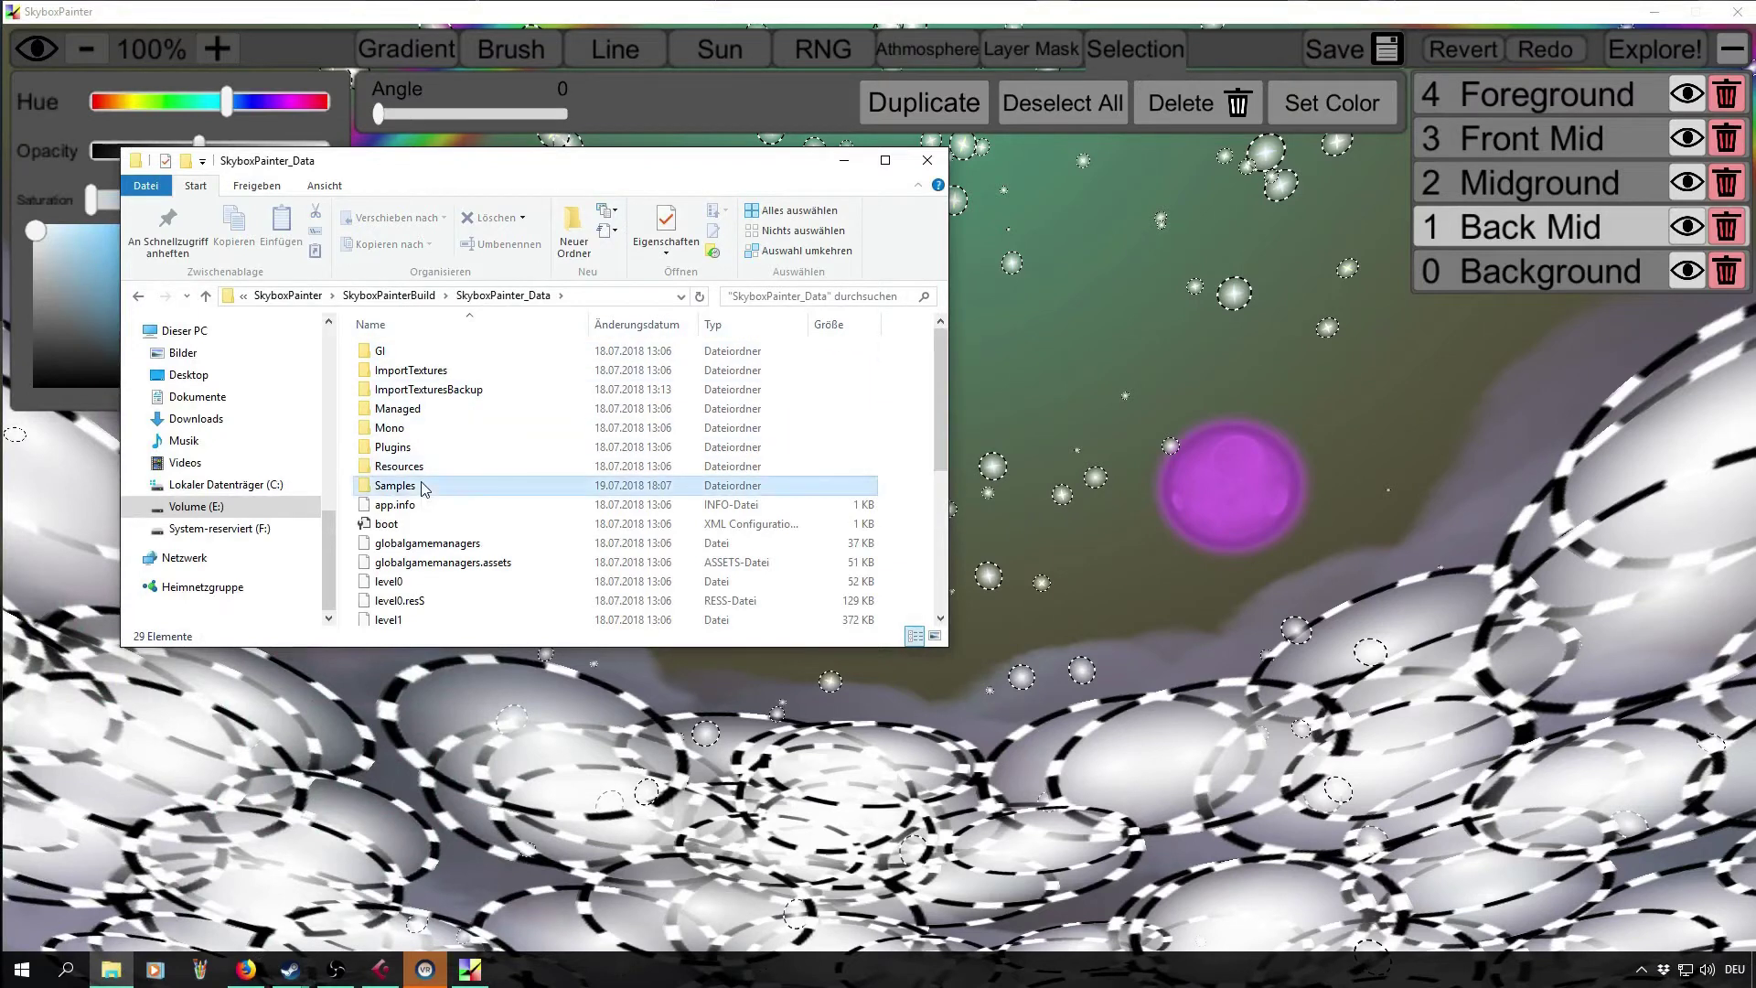
{"action": "double_click", "coordinate": [424, 486]}
{"action": "double_click", "coordinate": [430, 352]}
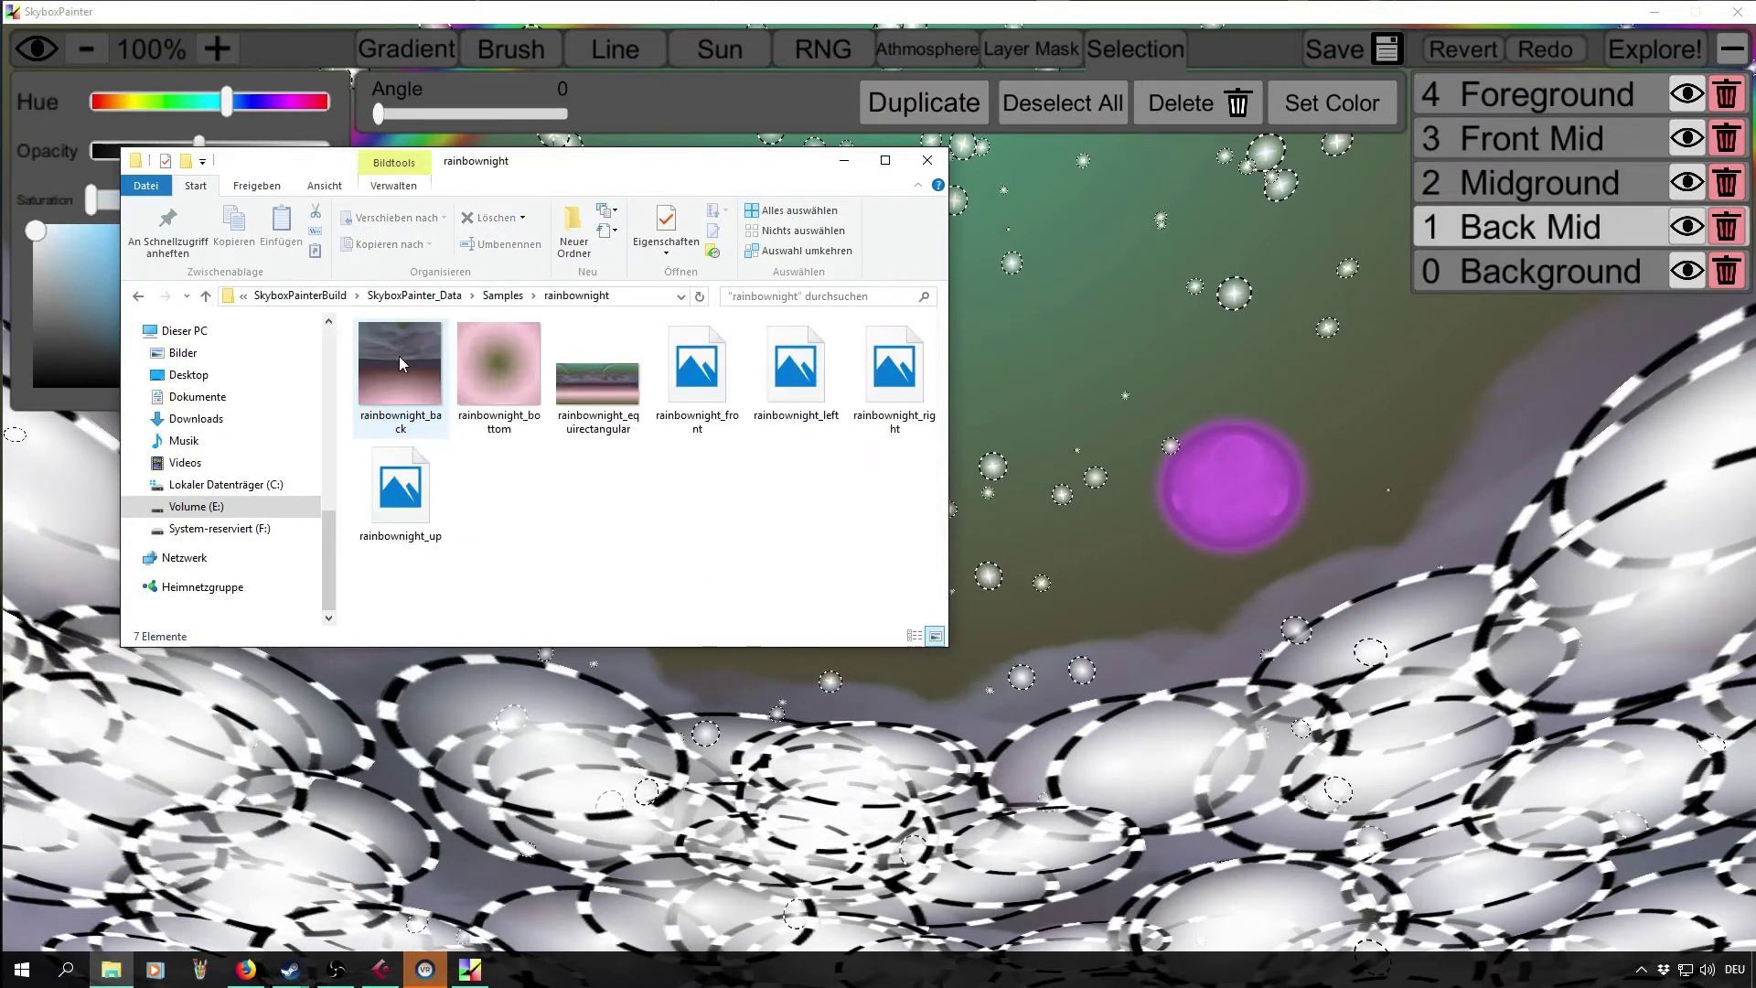
View the saved equirectangular panorama and cubemap images in Photos, then go up a folder
{"action": "double_click", "coordinate": [609, 403]}
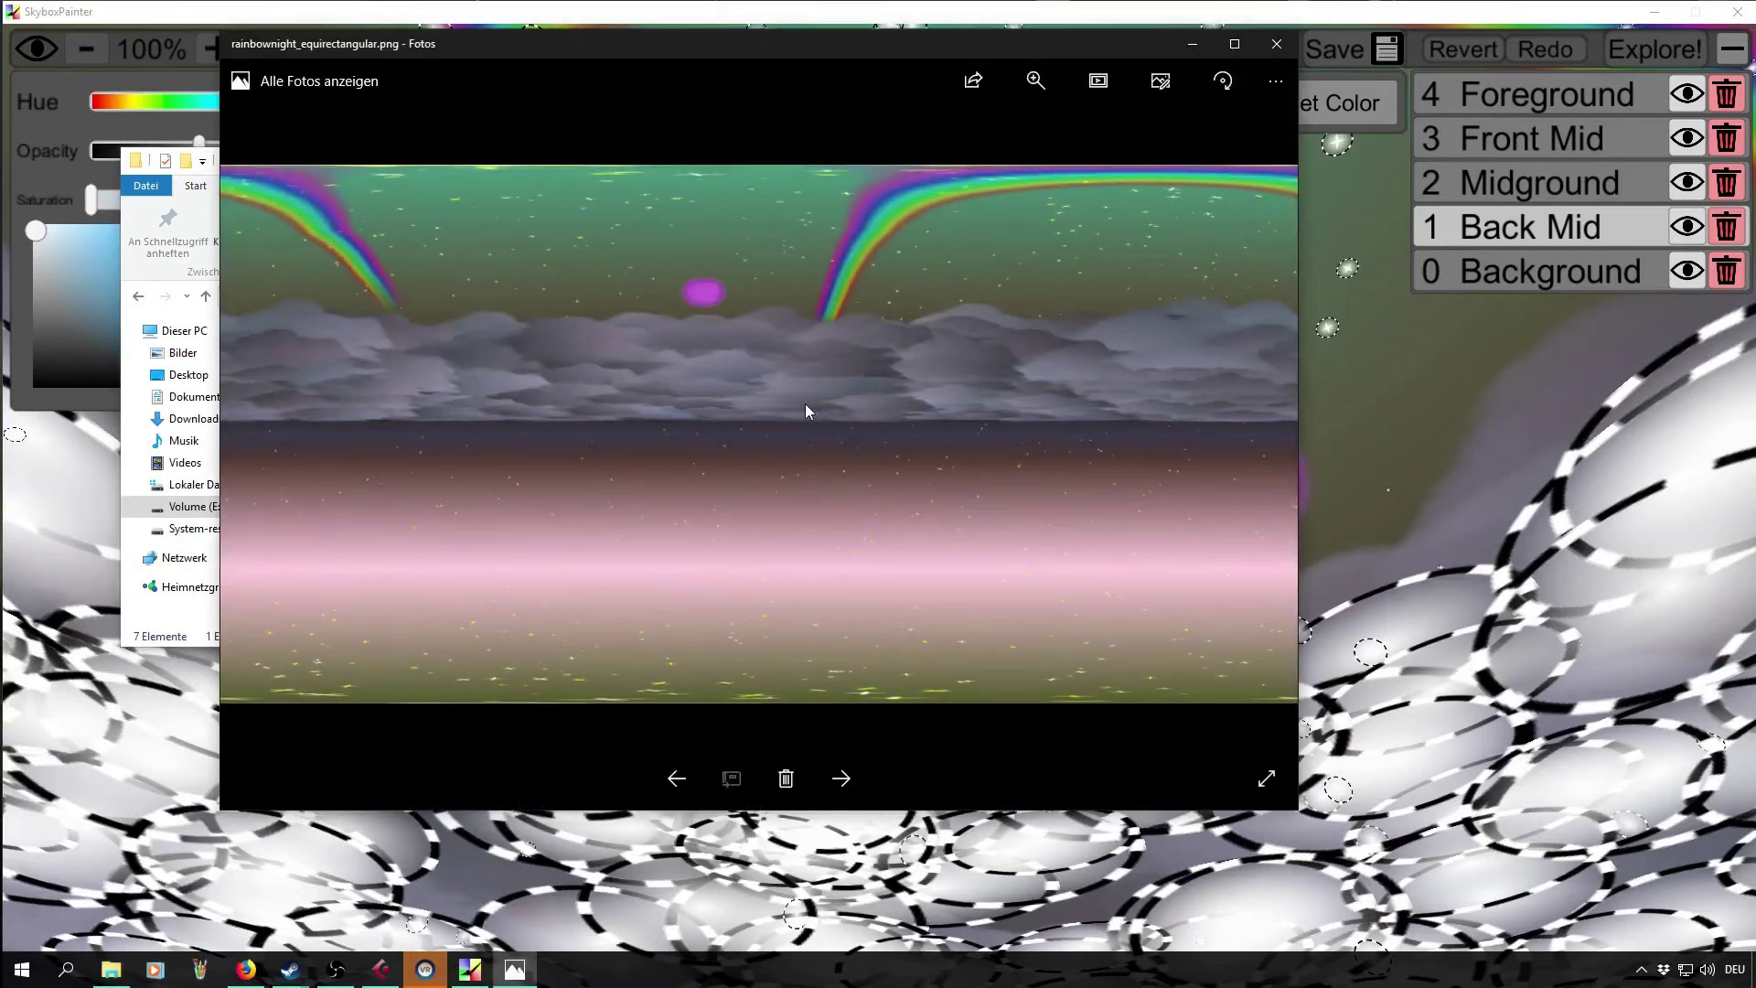
{"action": "key", "text": "alt+F4"}
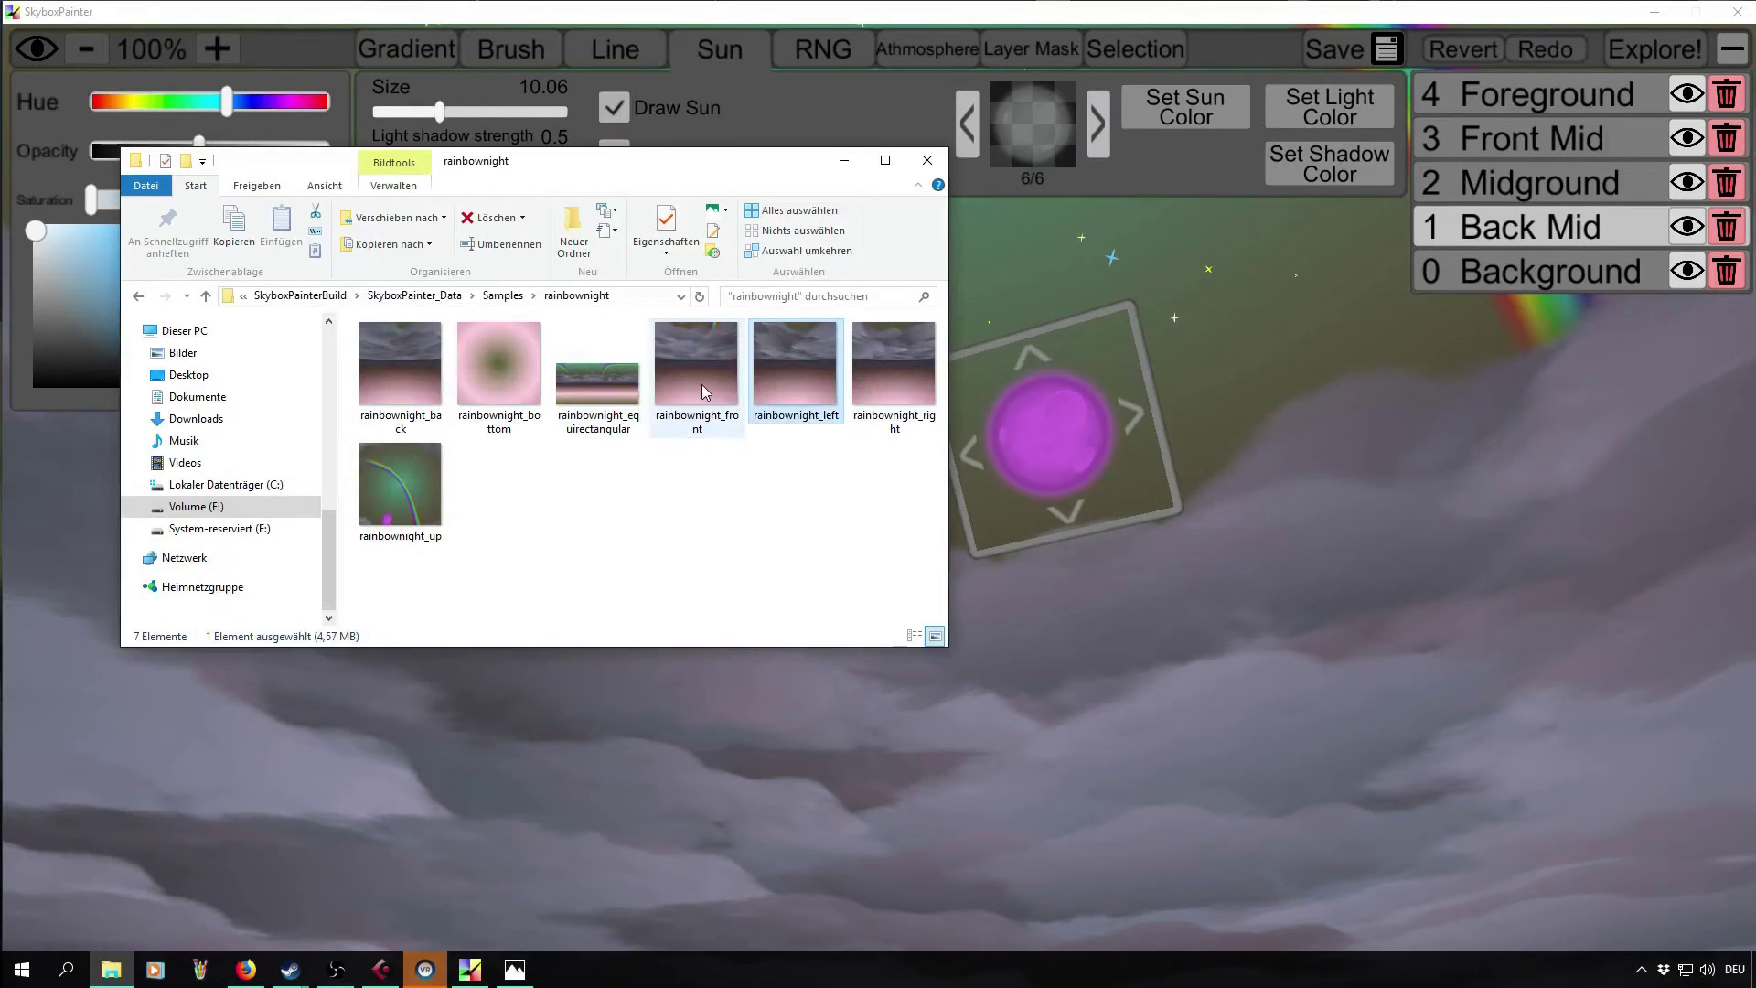
{"action": "double_click", "coordinate": [701, 384]}
{"action": "left_click", "coordinate": [713, 808]}
{"action": "left_click", "coordinate": [715, 808]}
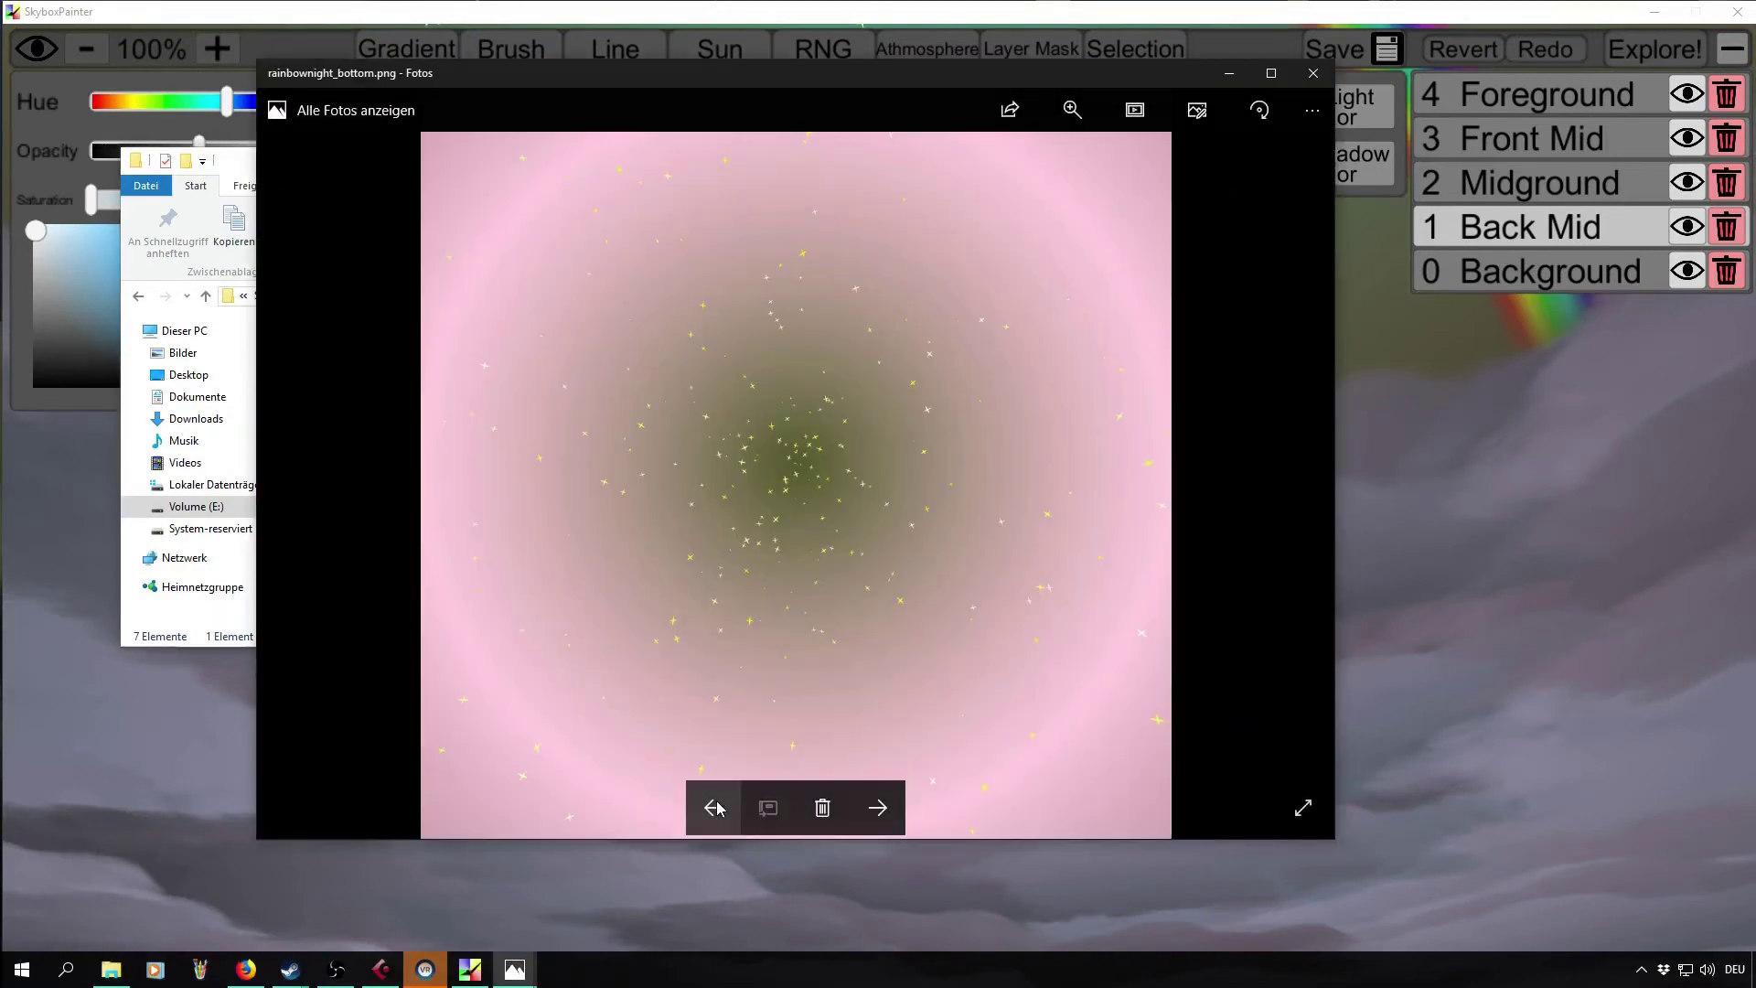
{"action": "left_click", "coordinate": [714, 807]}
{"action": "key", "text": "alt+F4"}
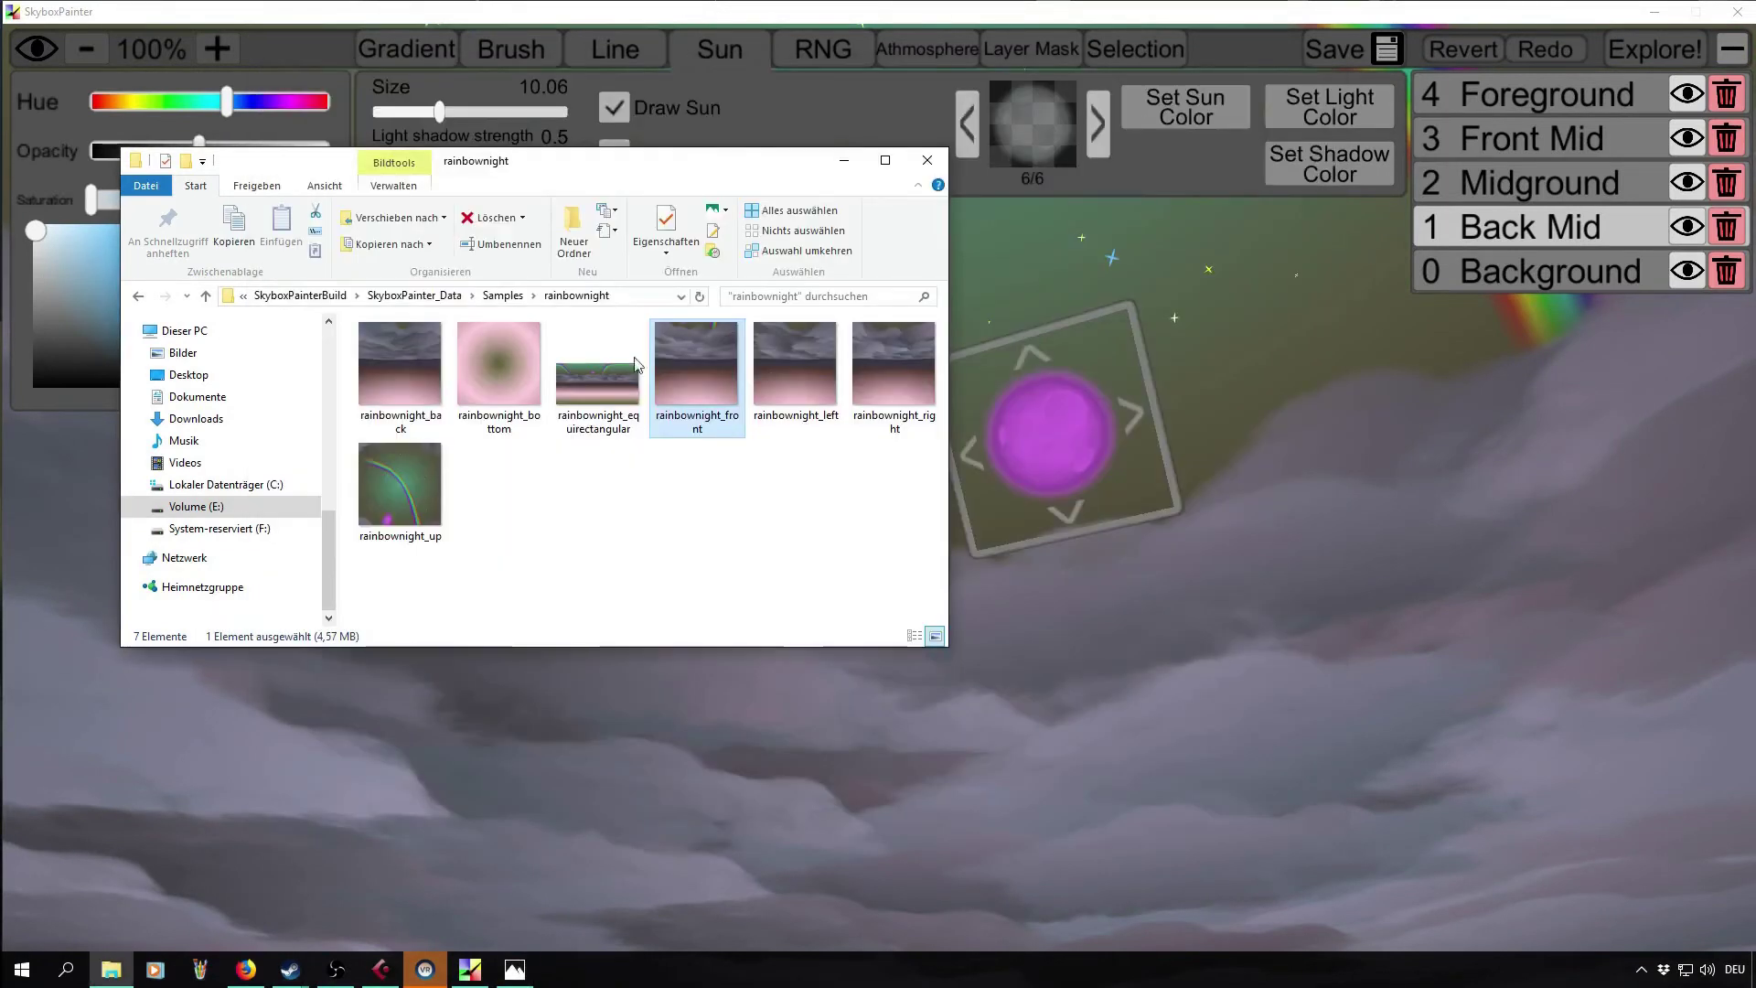
{"action": "left_click", "coordinate": [503, 296]}
Open ImportTextures > Brush and look through the brush images, from blurSmall to singleCloud
{"action": "left_click", "coordinate": [517, 297]}
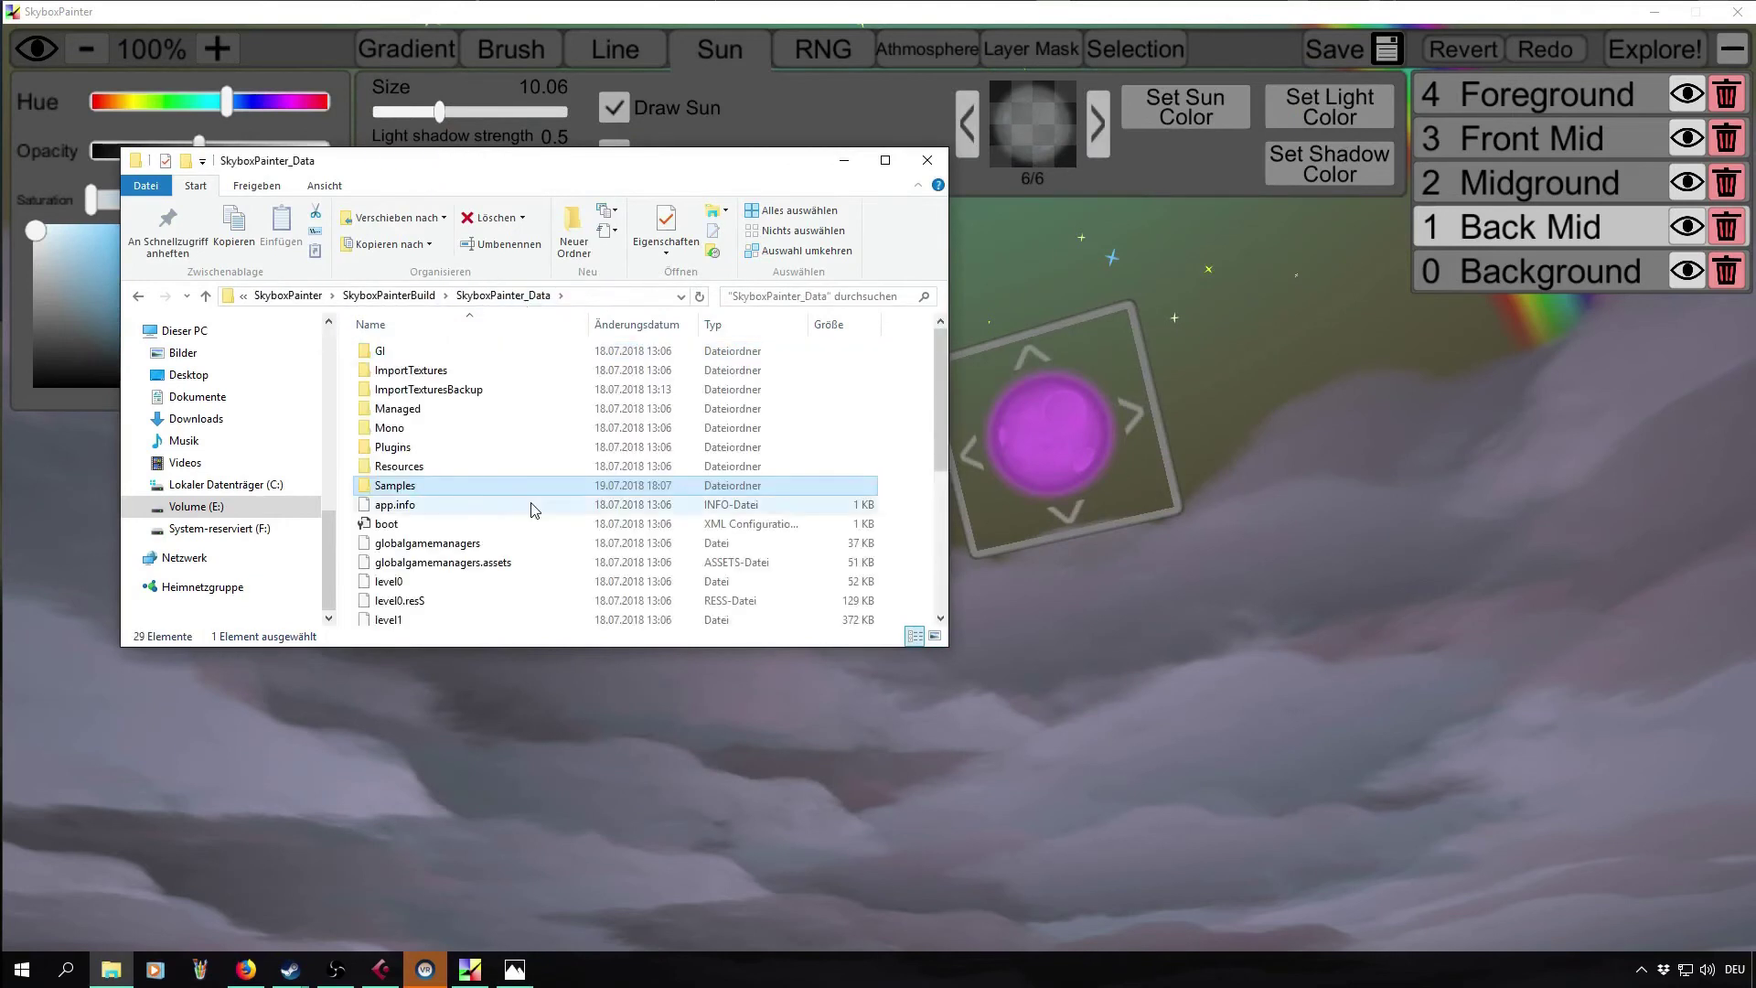
{"action": "double_click", "coordinate": [414, 369]}
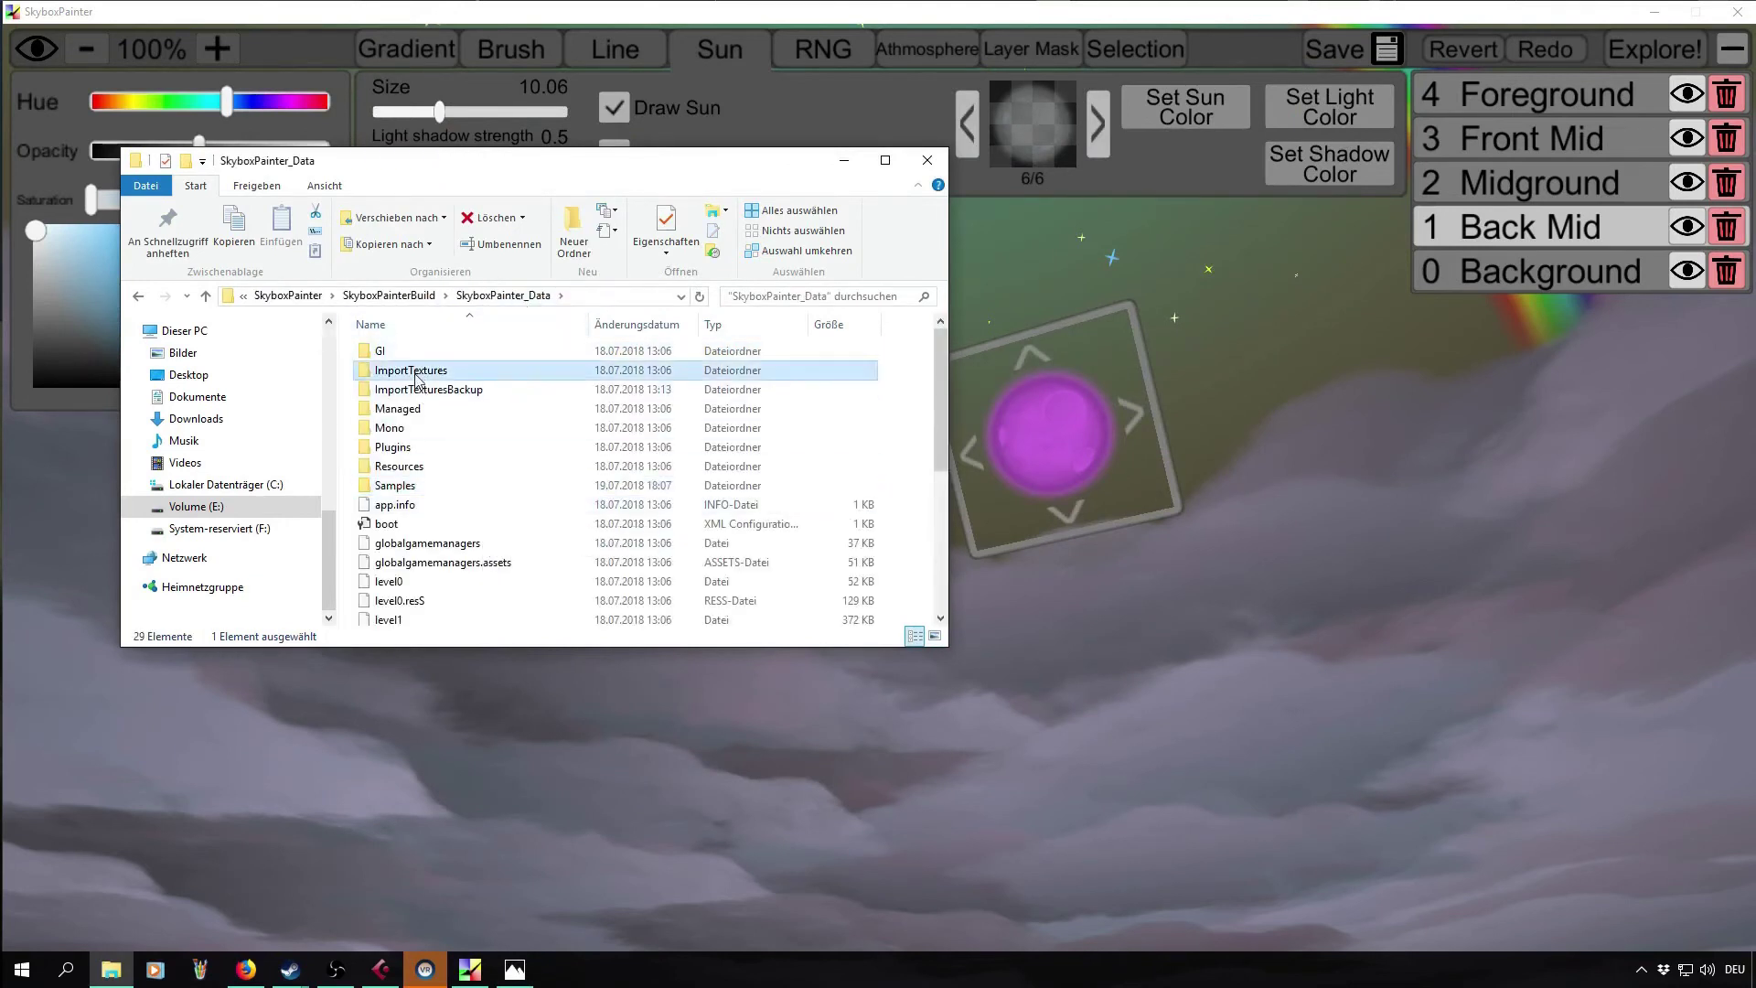
{"action": "double_click", "coordinate": [414, 356]}
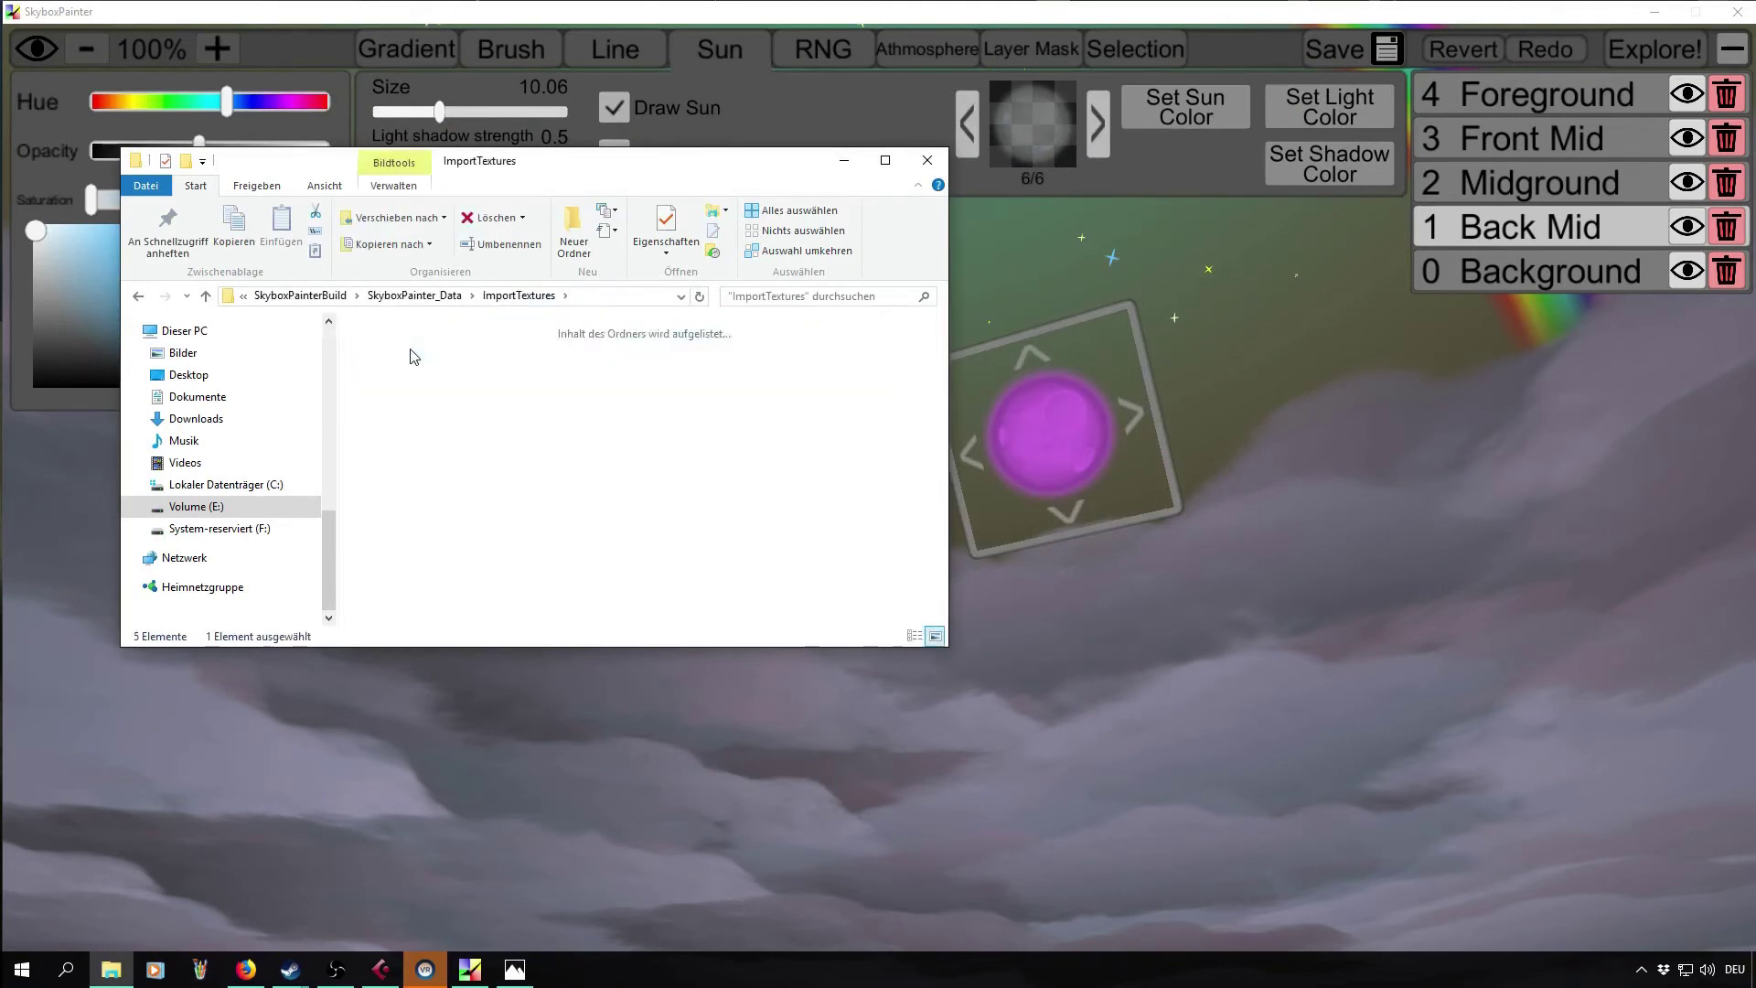
{"action": "left_click", "coordinate": [516, 366]}
{"action": "left_click", "coordinate": [727, 380]}
{"action": "left_click", "coordinate": [864, 370]}
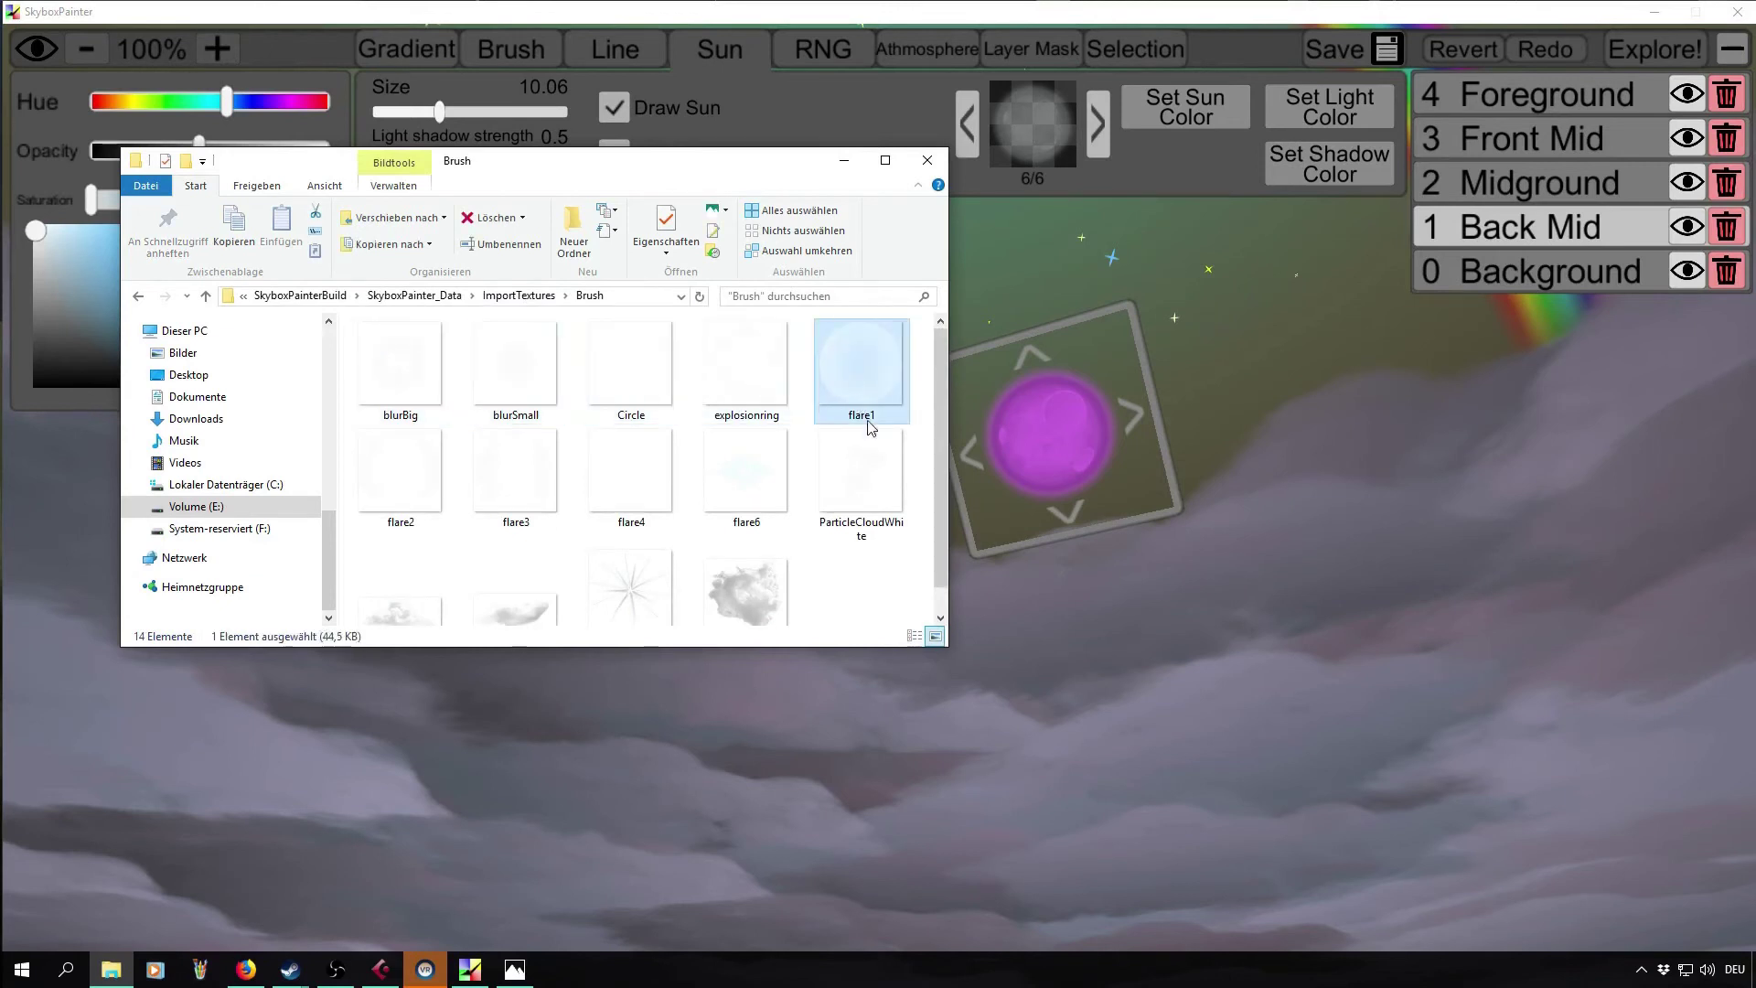
{"action": "left_click", "coordinate": [874, 485]}
{"action": "left_click", "coordinate": [745, 476]}
{"action": "left_click", "coordinate": [676, 490]}
{"action": "left_click", "coordinate": [637, 580]}
{"action": "left_click", "coordinate": [518, 577]}
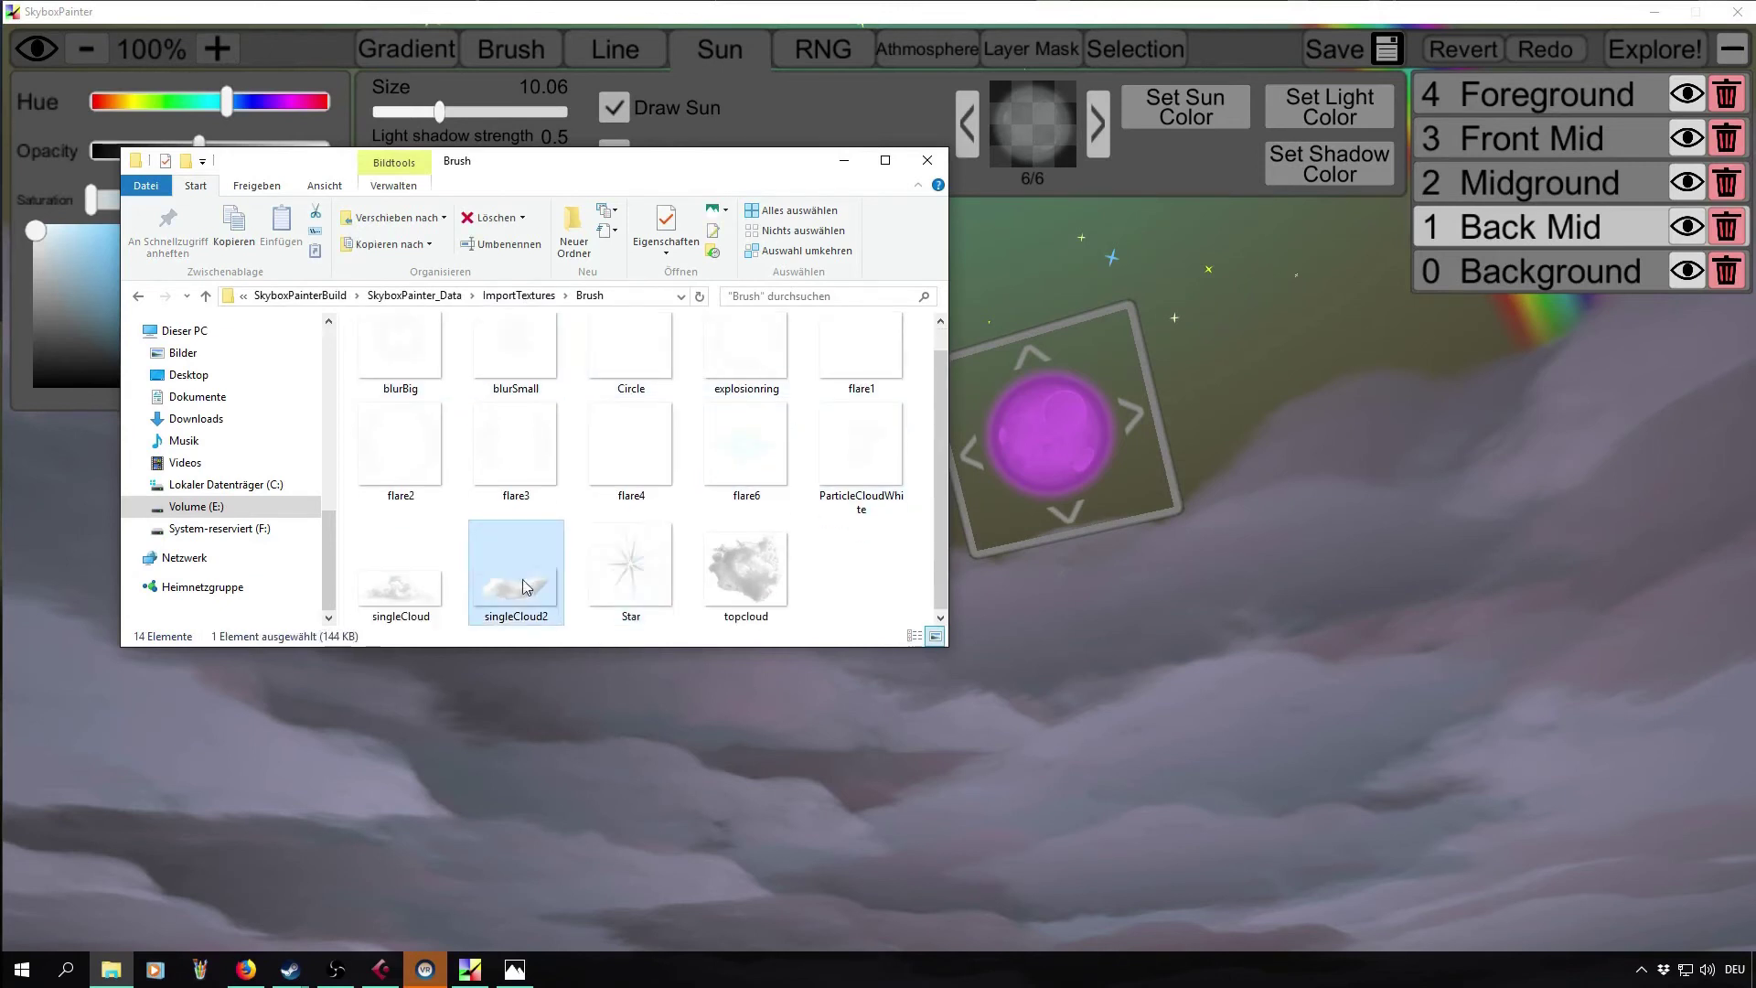
{"action": "left_click", "coordinate": [402, 578]}
Preview the cloudLine2 line texture, check the Panorama folder, and return to ImportTextures
{"action": "left_click", "coordinate": [518, 298]}
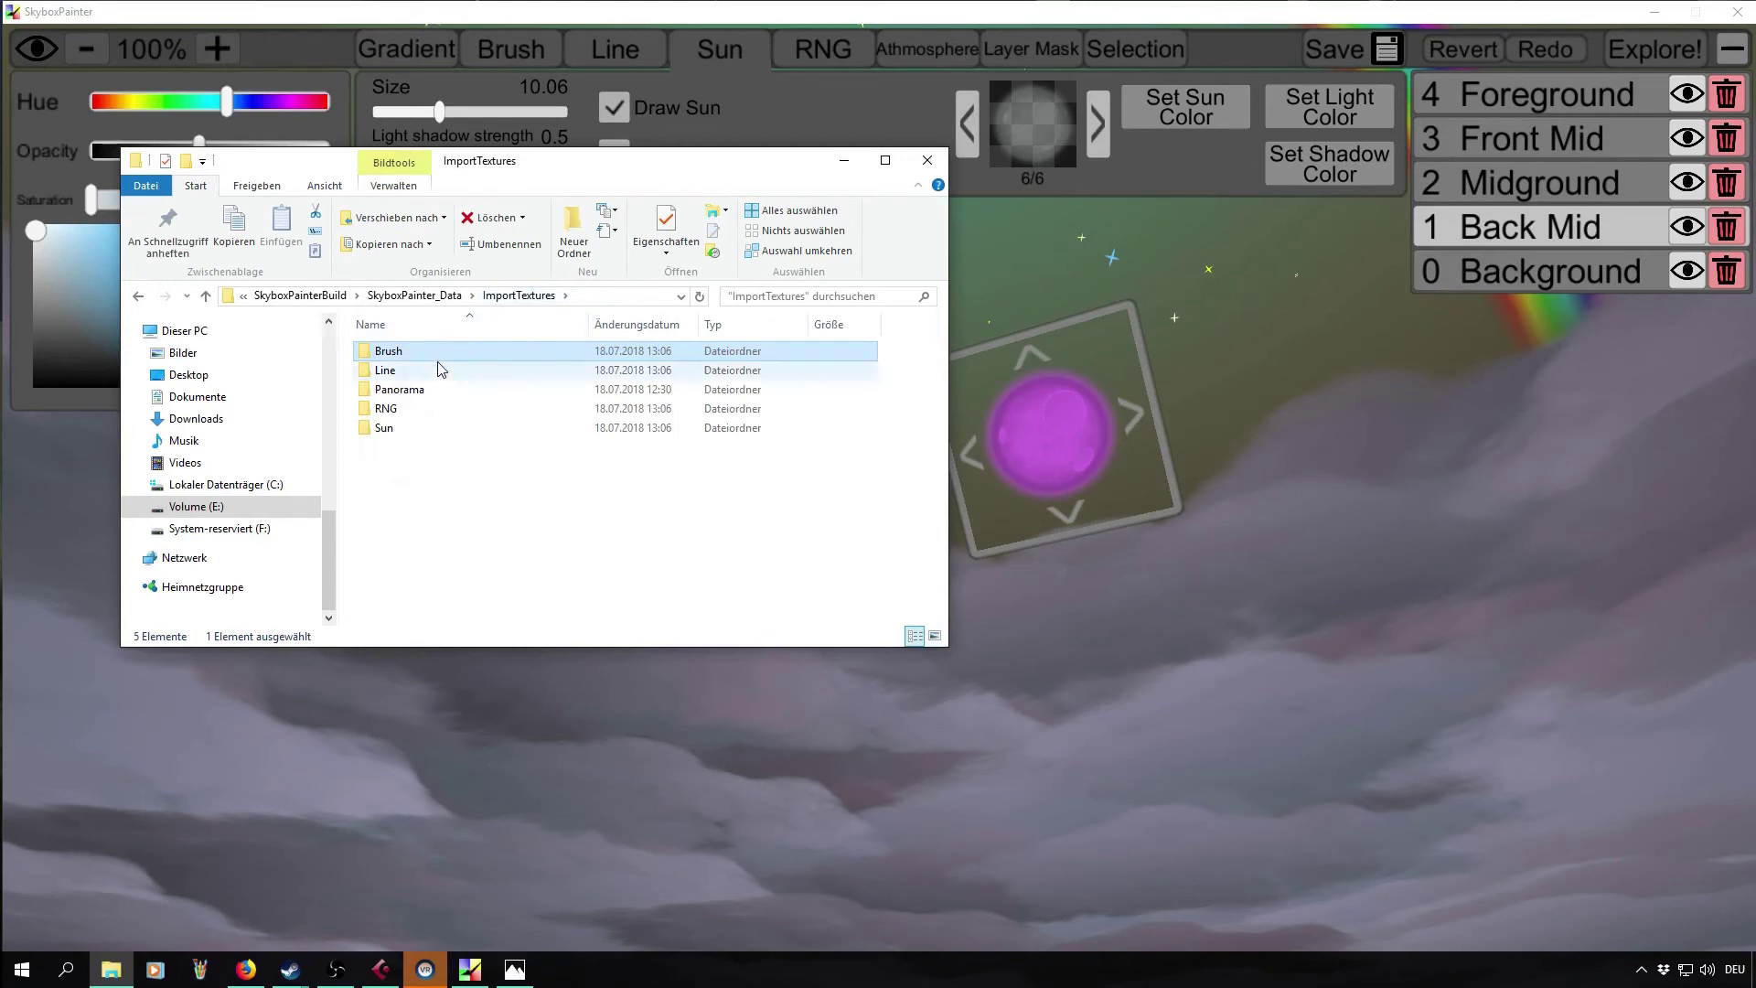
{"action": "double_click", "coordinate": [437, 369]}
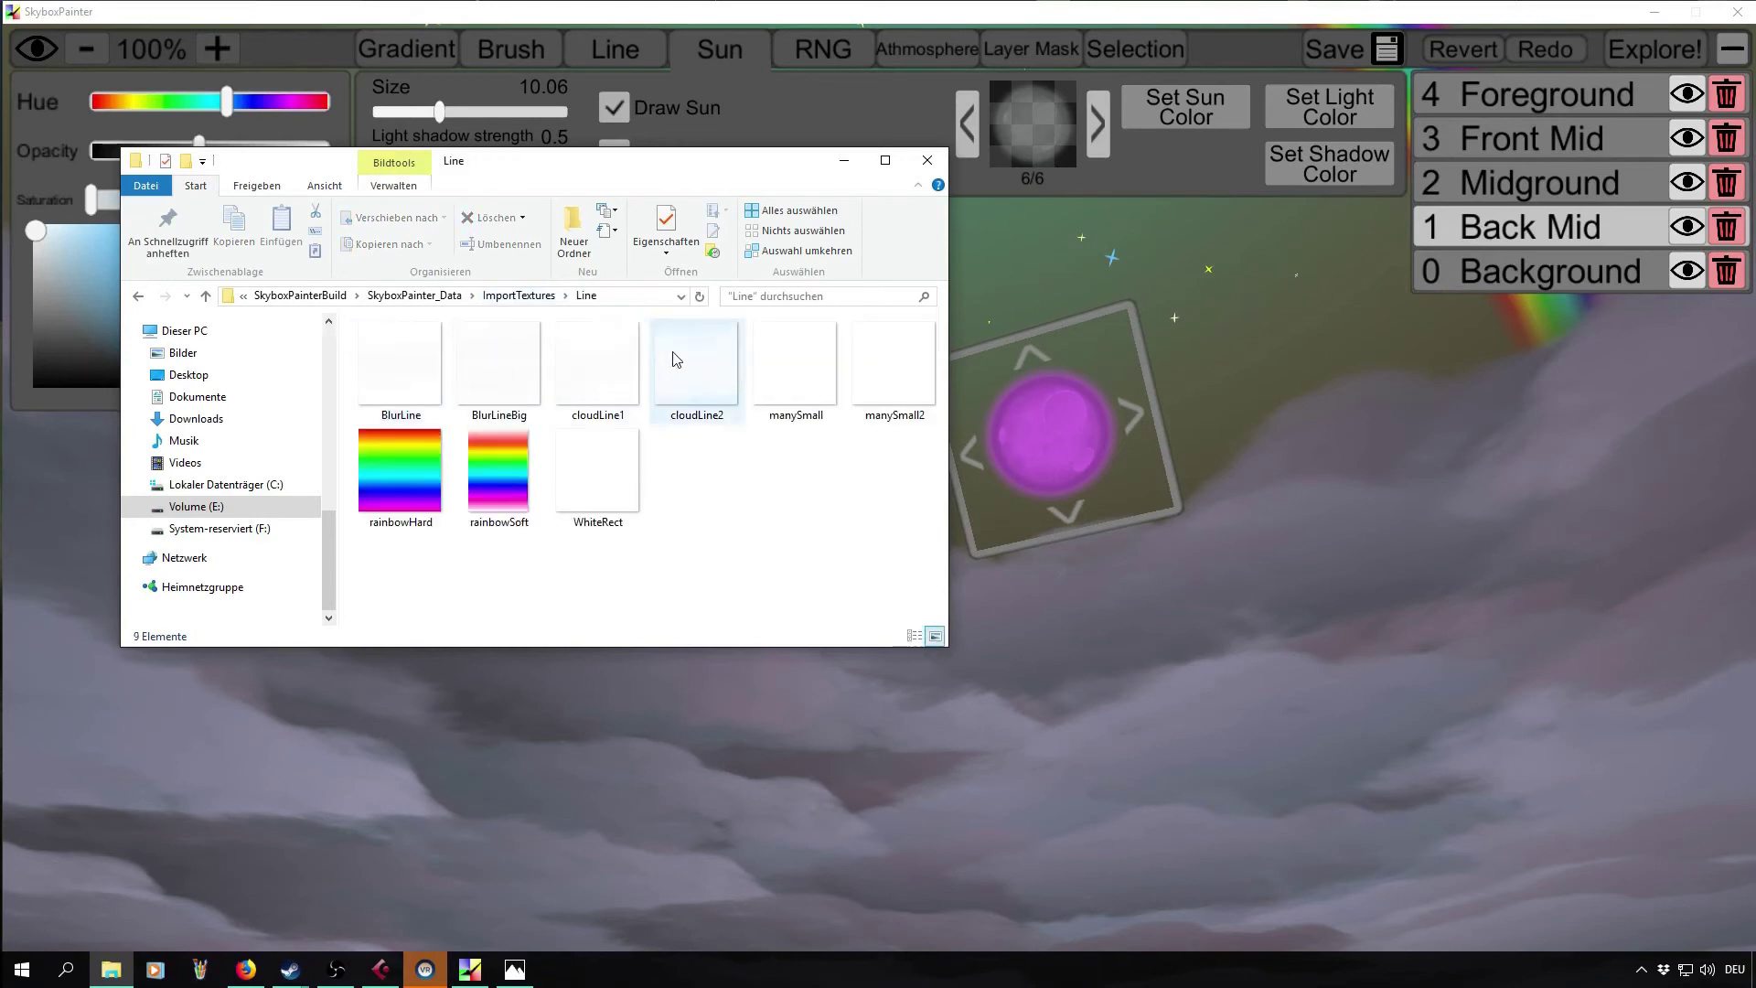
{"action": "double_click", "coordinate": [704, 357]}
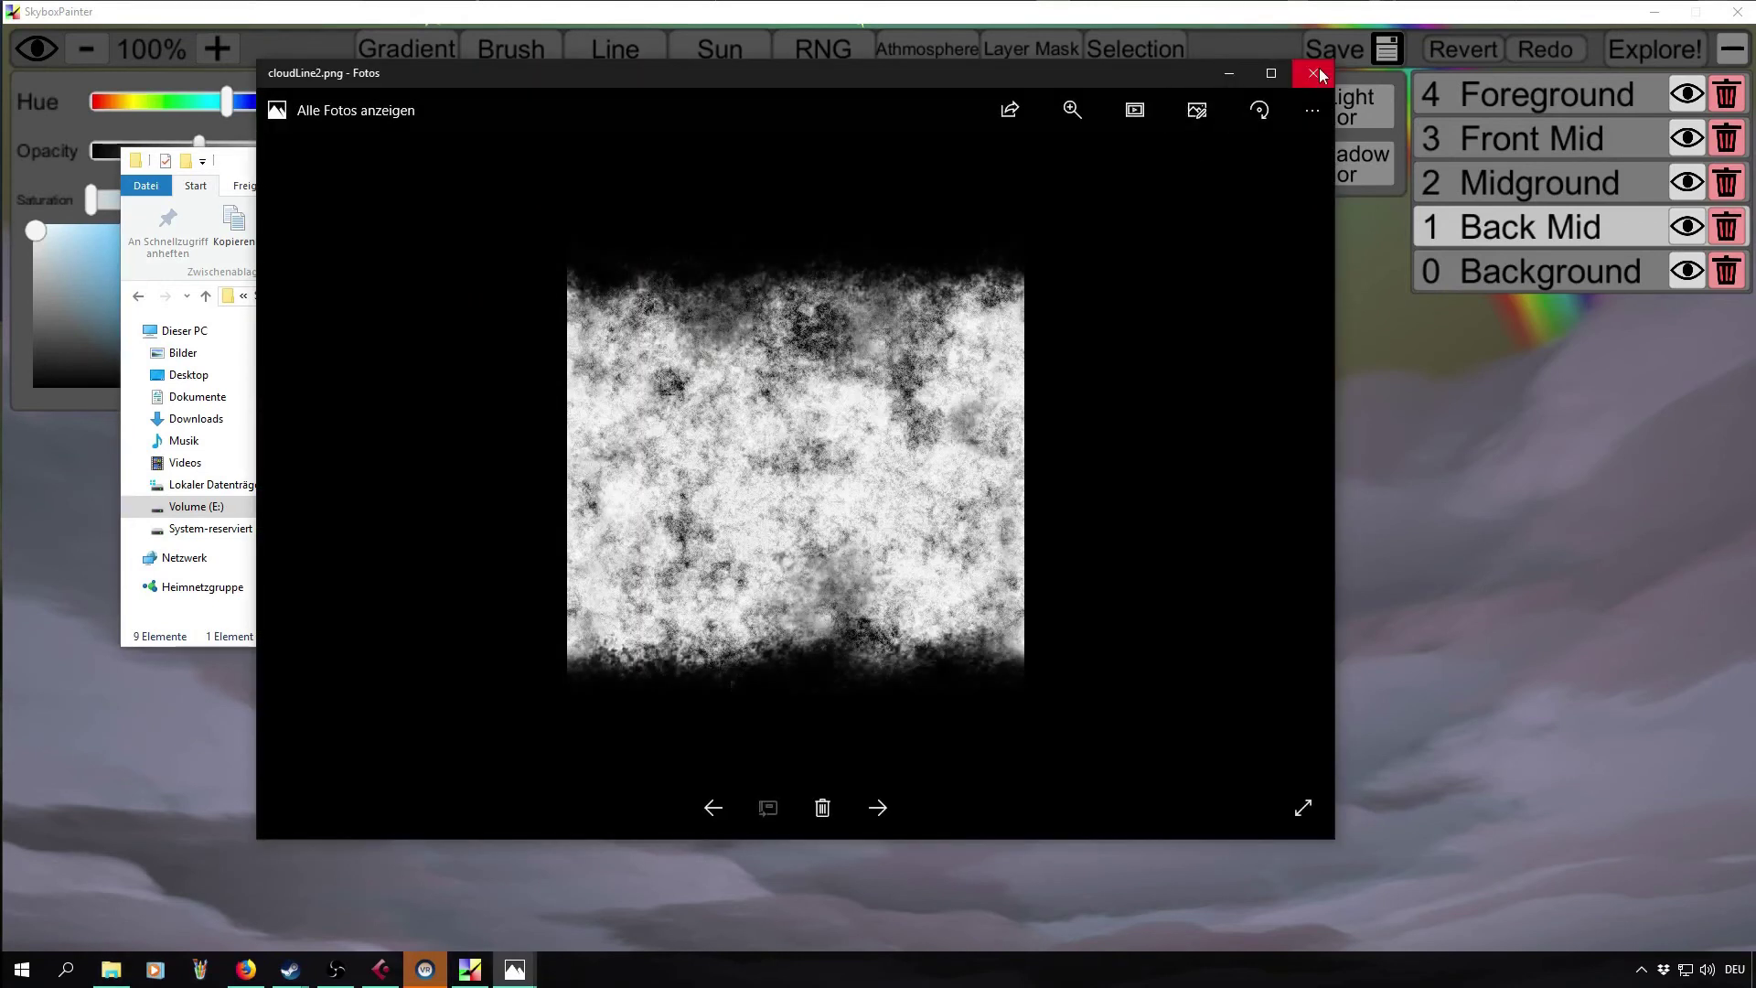
{"action": "left_click", "coordinate": [1315, 74]}
{"action": "left_click", "coordinate": [518, 295]}
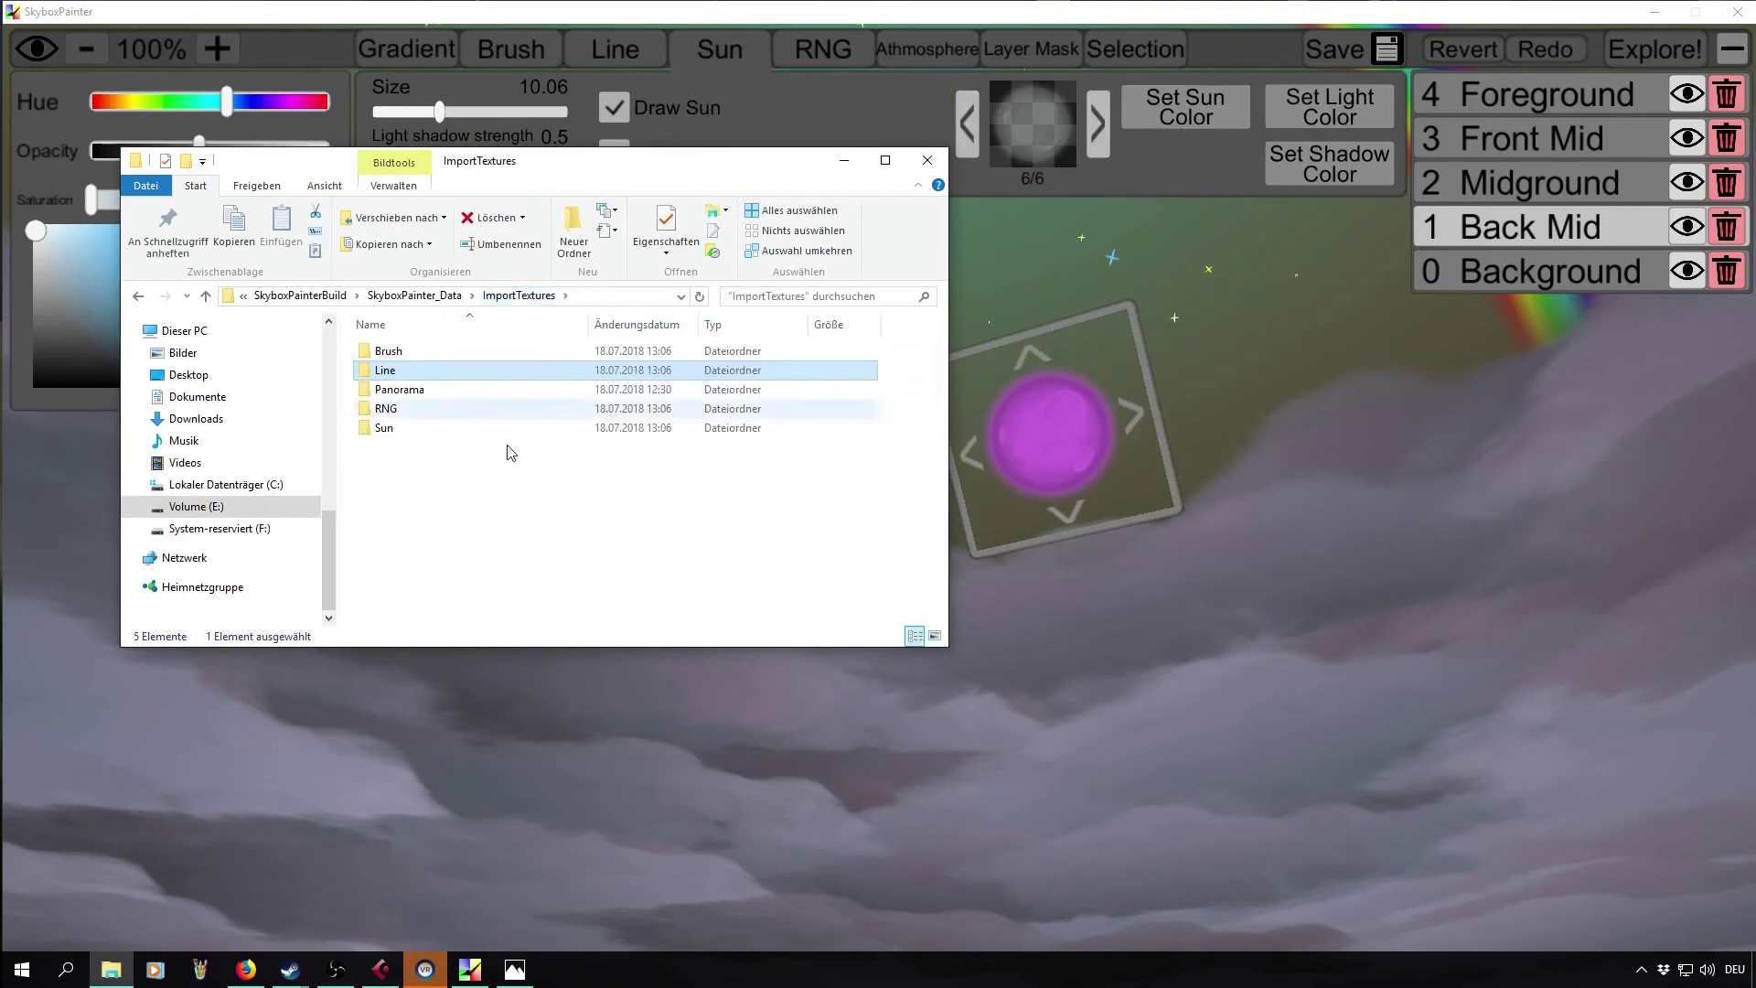
{"action": "double_click", "coordinate": [425, 391]}
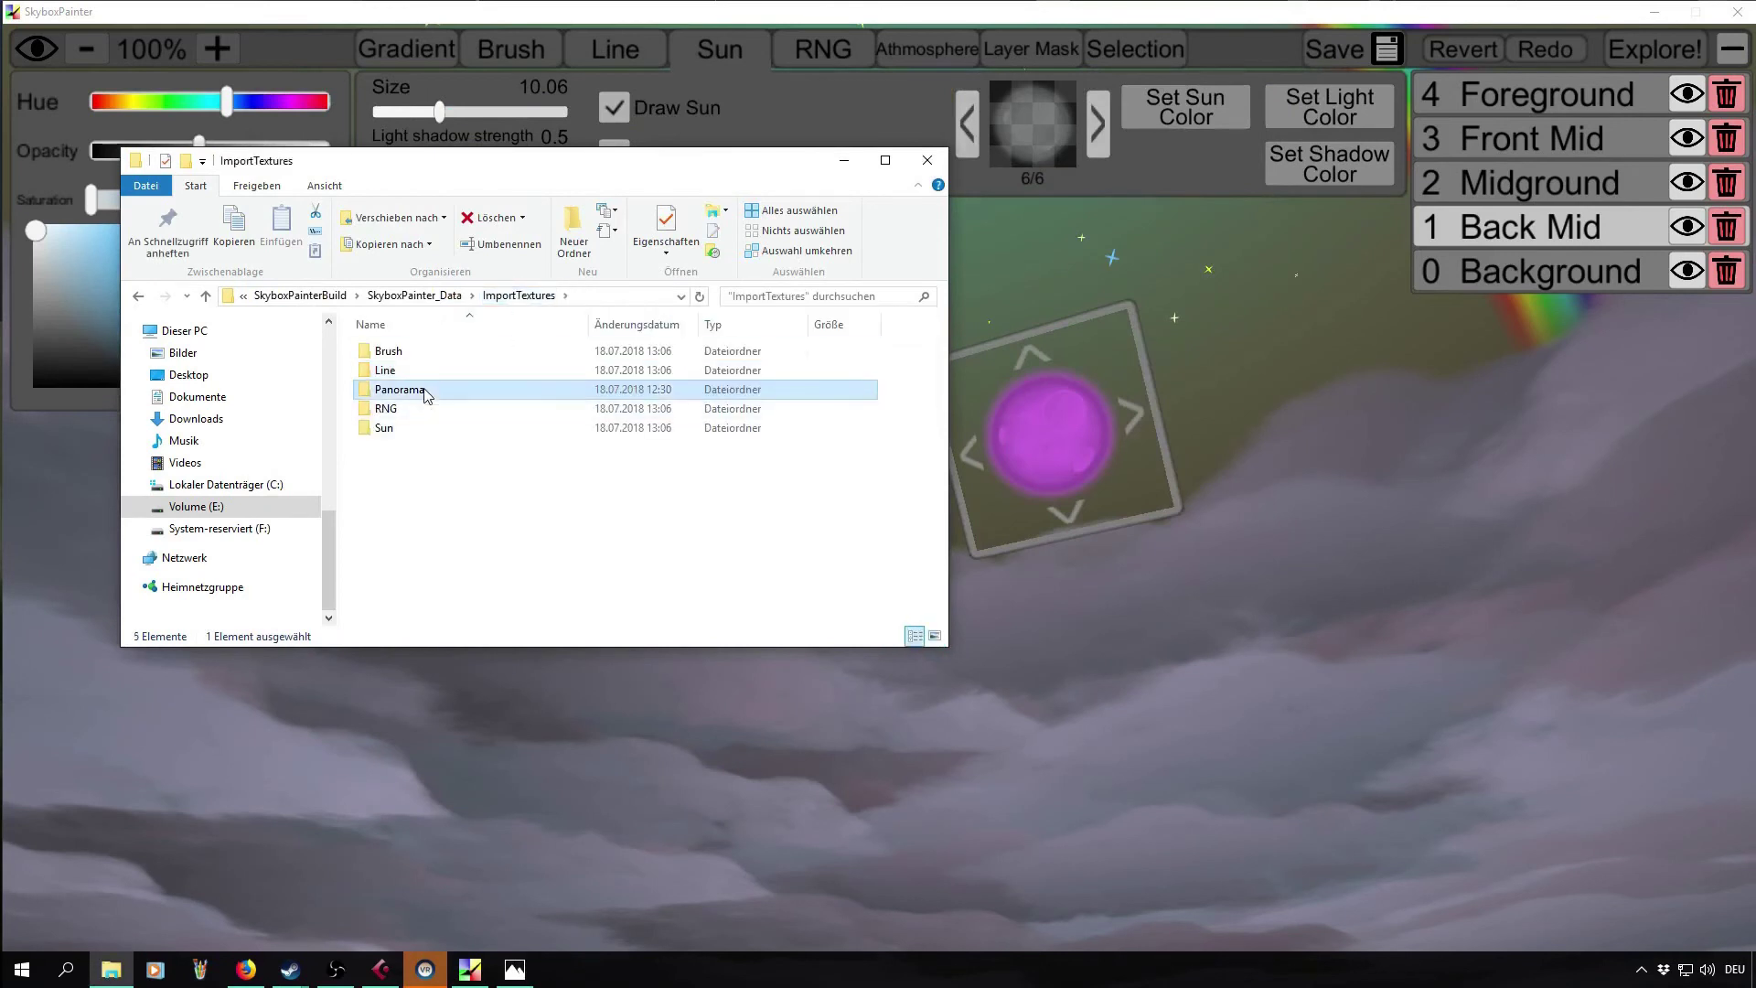
{"action": "left_click", "coordinate": [499, 295]}
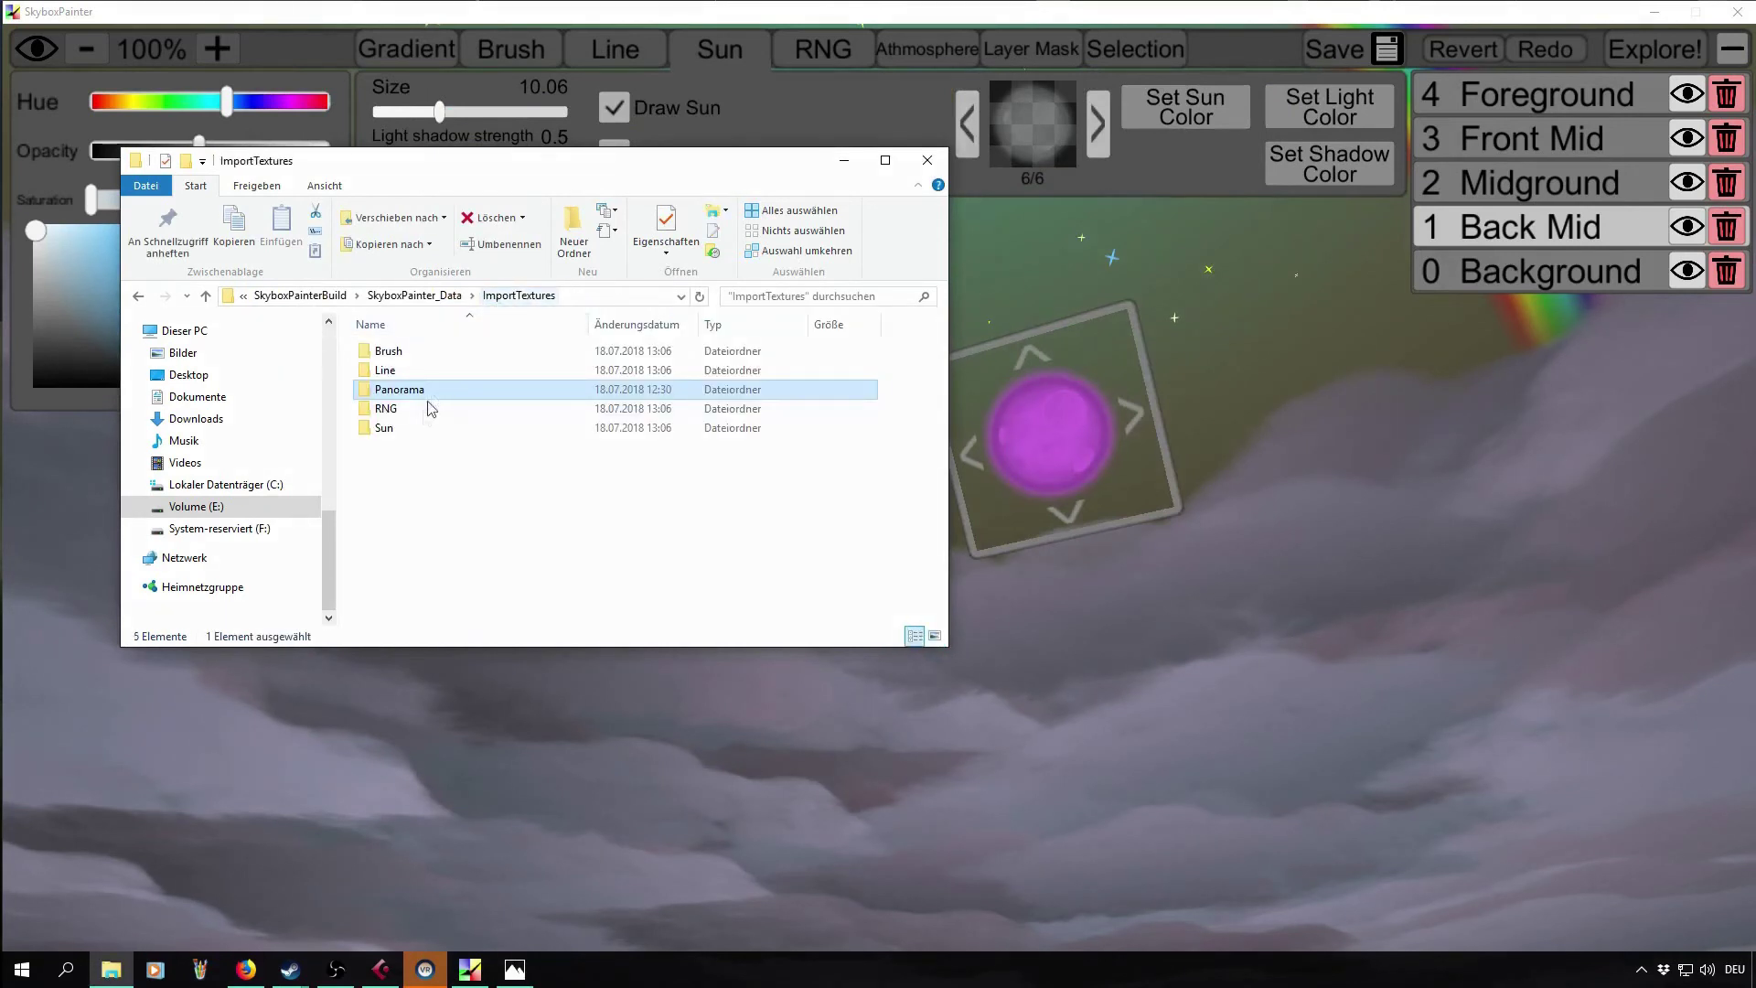